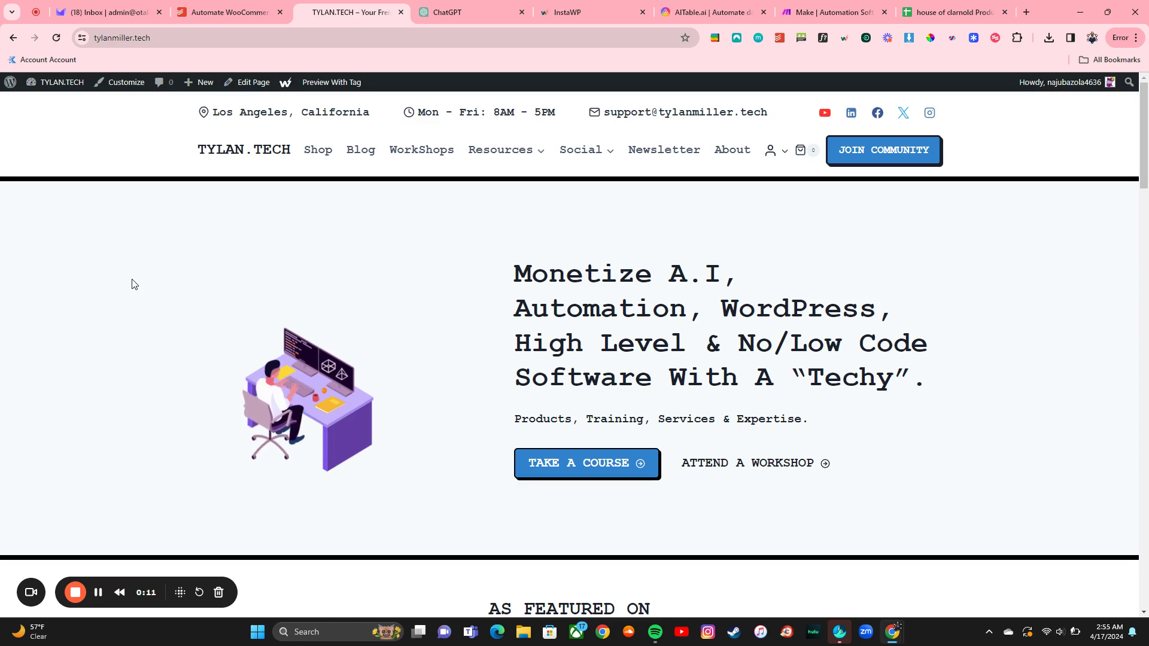
Step: Look over the AITable.ai, InstaWP and Make tabs, ending on a new ChatGPT chat
click(705, 15)
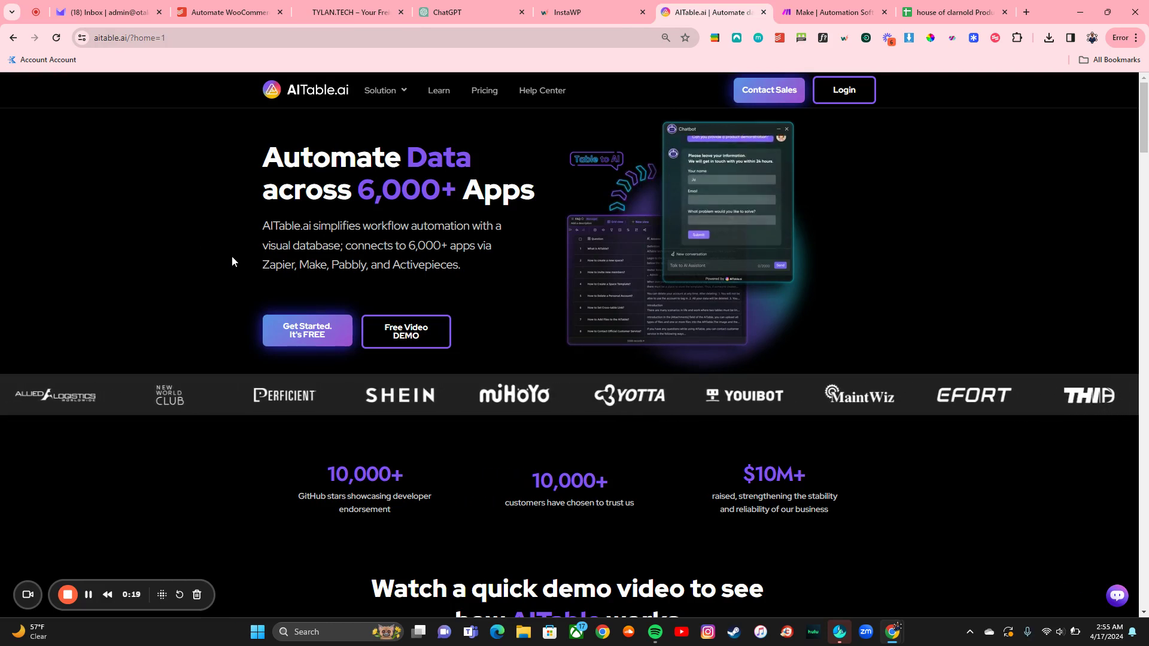
click(584, 12)
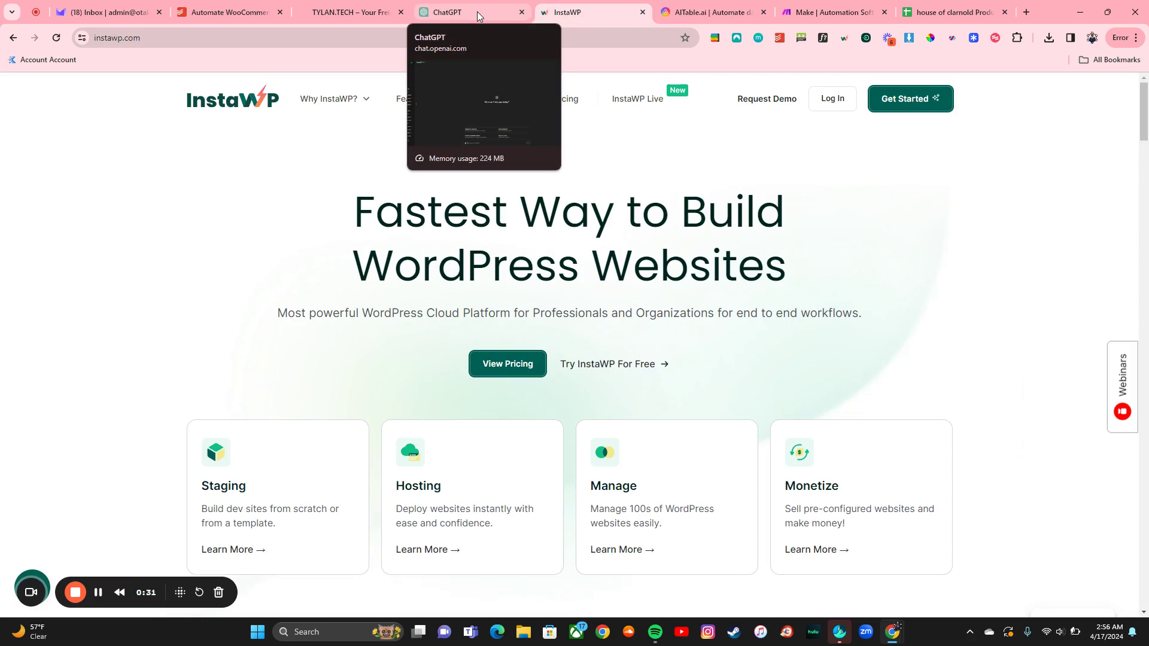
click(832, 12)
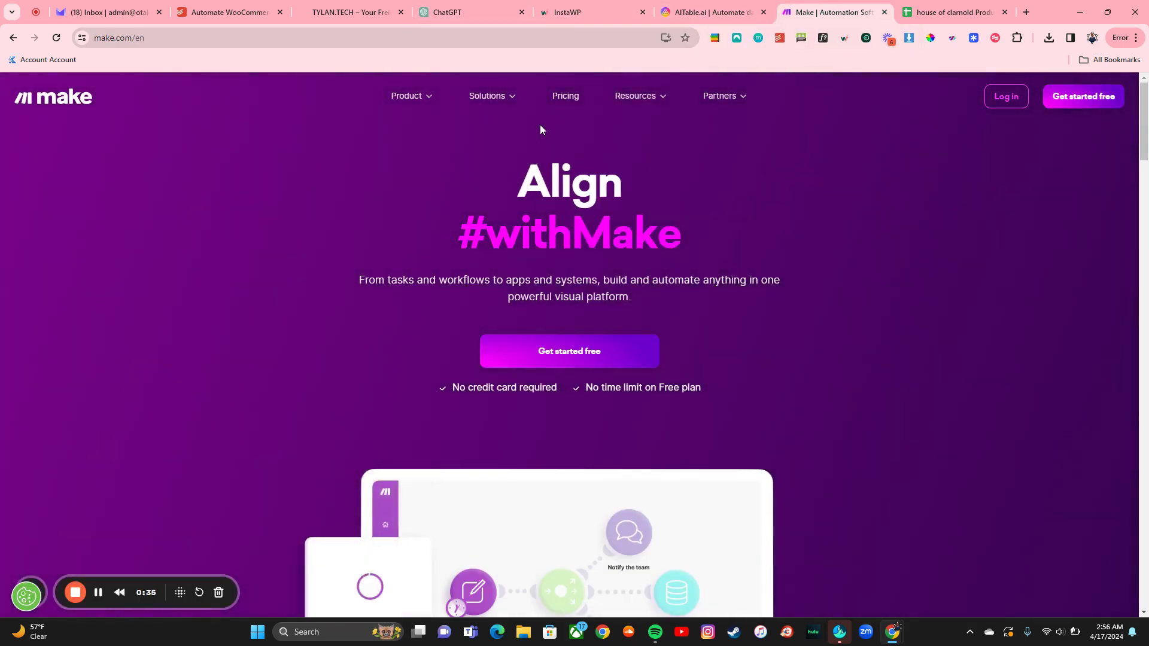
click(463, 16)
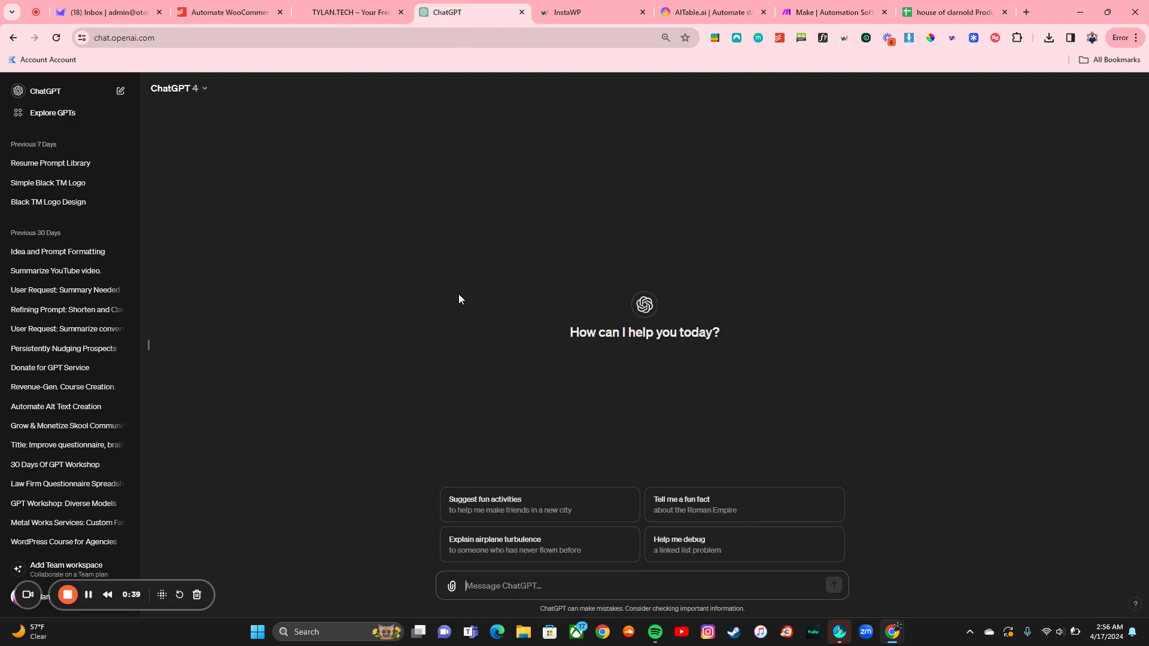
Step: Open the Automate WooCommerce task in Todoist, then its How To Do This sub-task
click(215, 14)
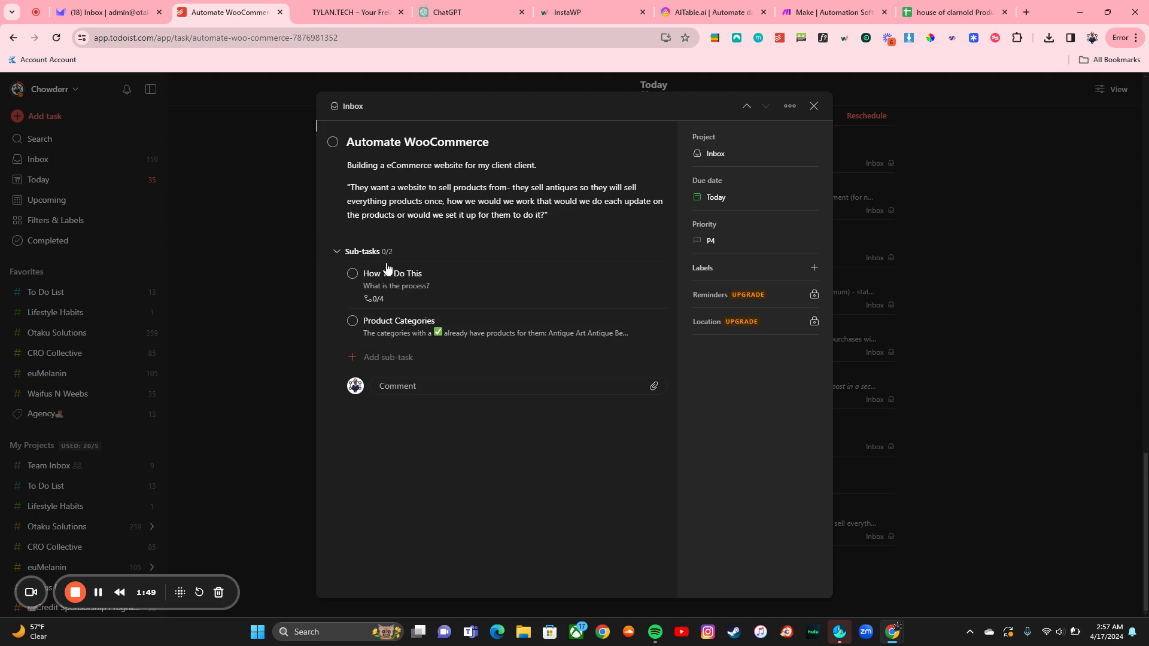
click(459, 285)
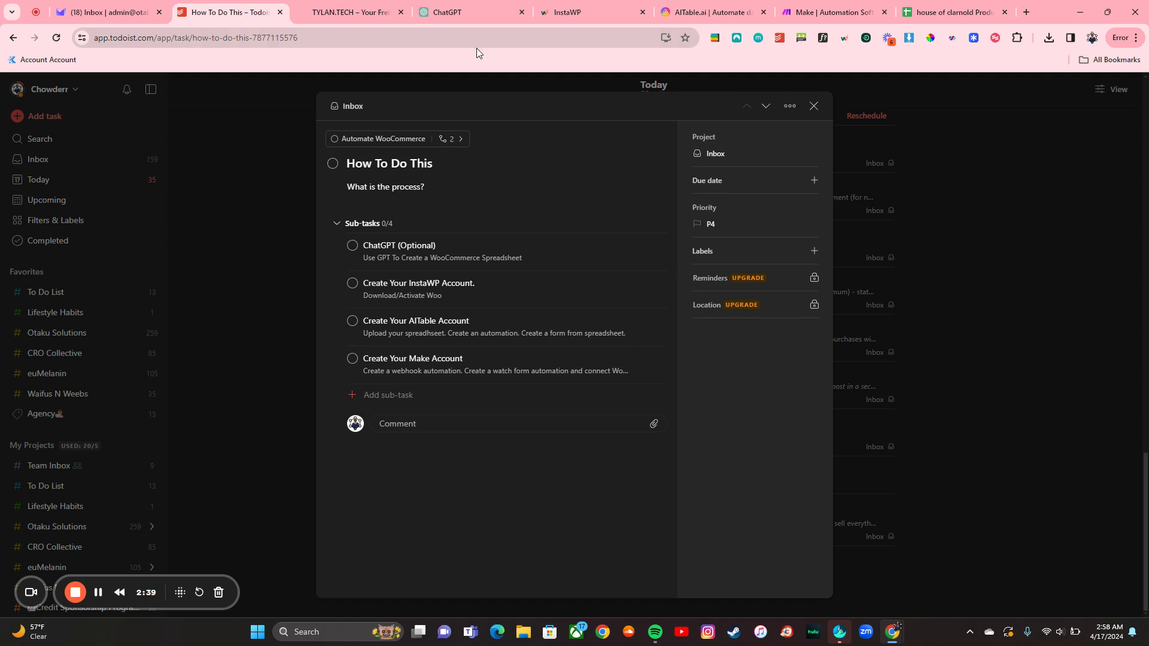
Step: Switch to the house of clarnold Product's spreadsheet of antique products
click(981, 6)
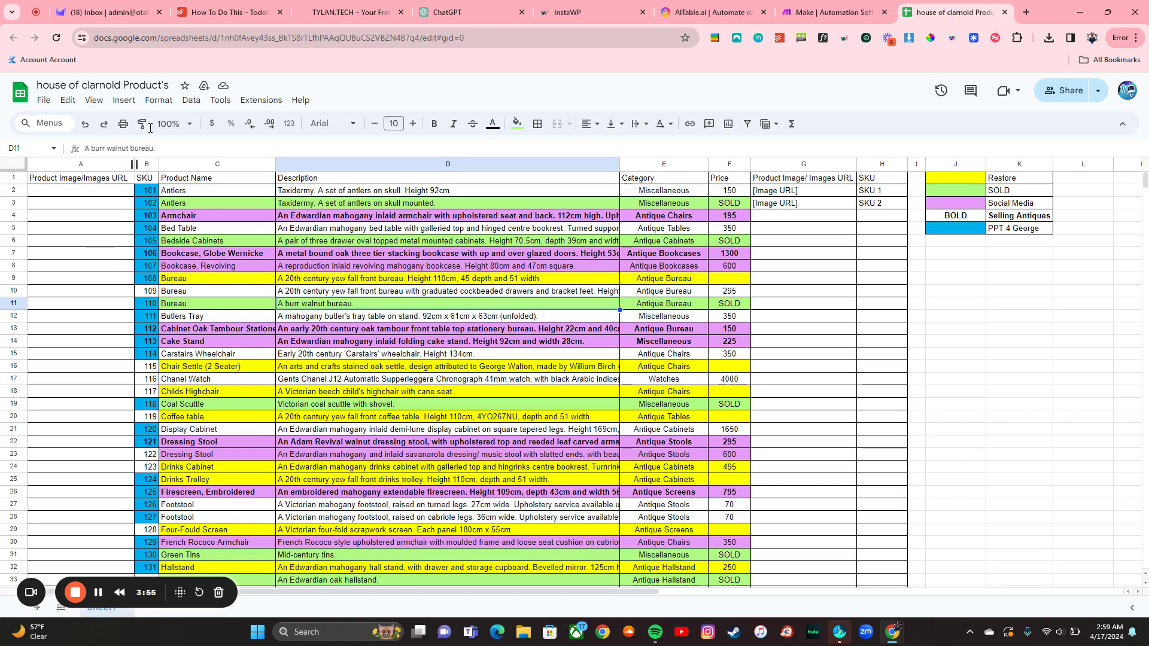
Step: Log in to InstaWP, create a Blank WordPress site and Magic Login to its admin
click(589, 13)
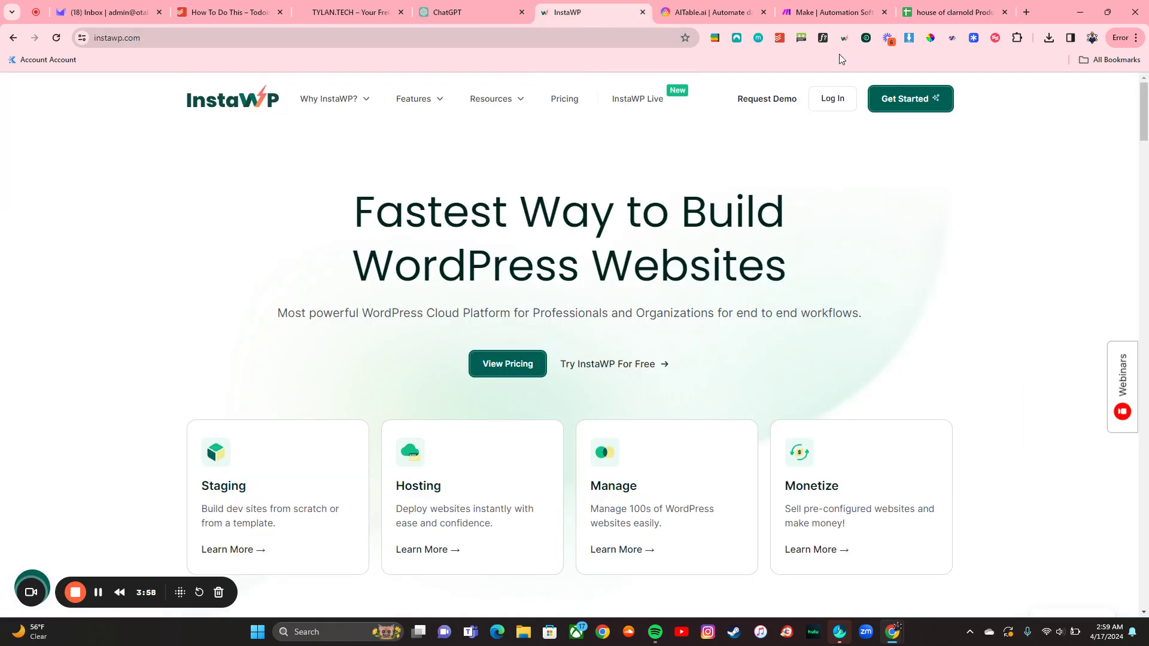
click(832, 98)
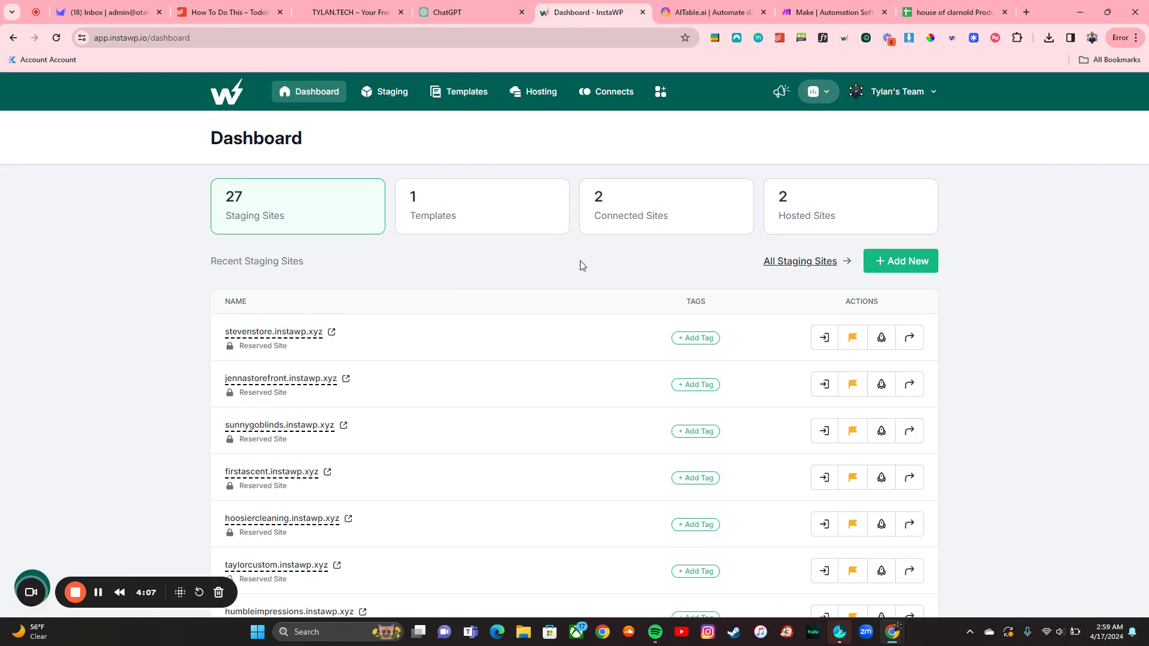
click(891, 262)
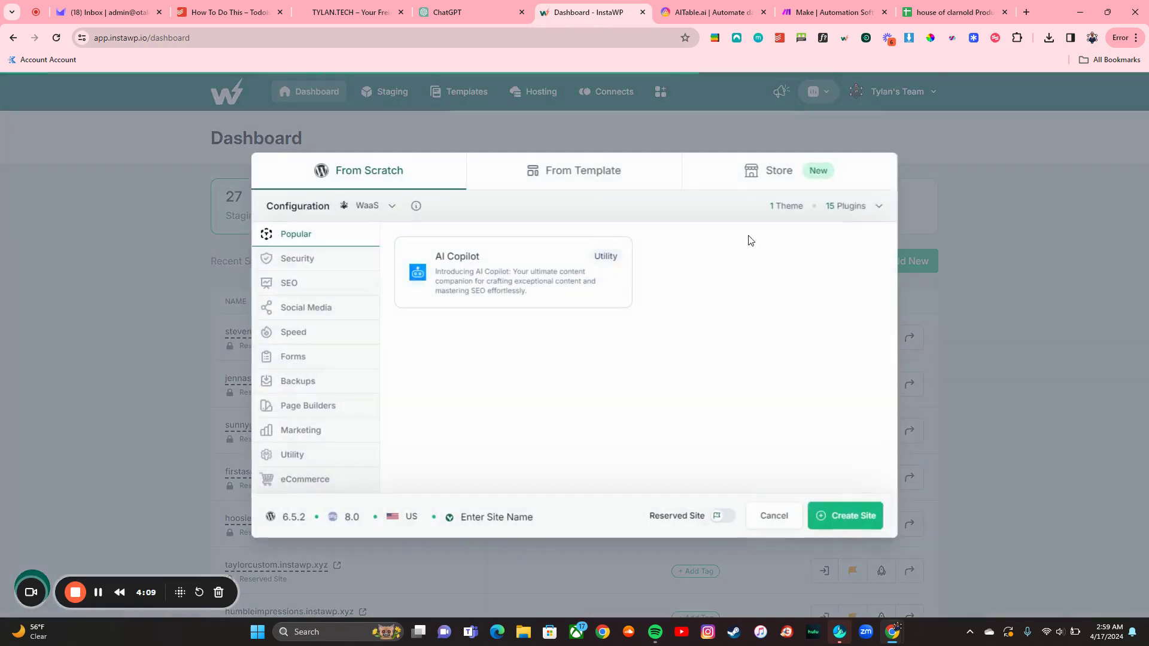
click(370, 208)
click(379, 302)
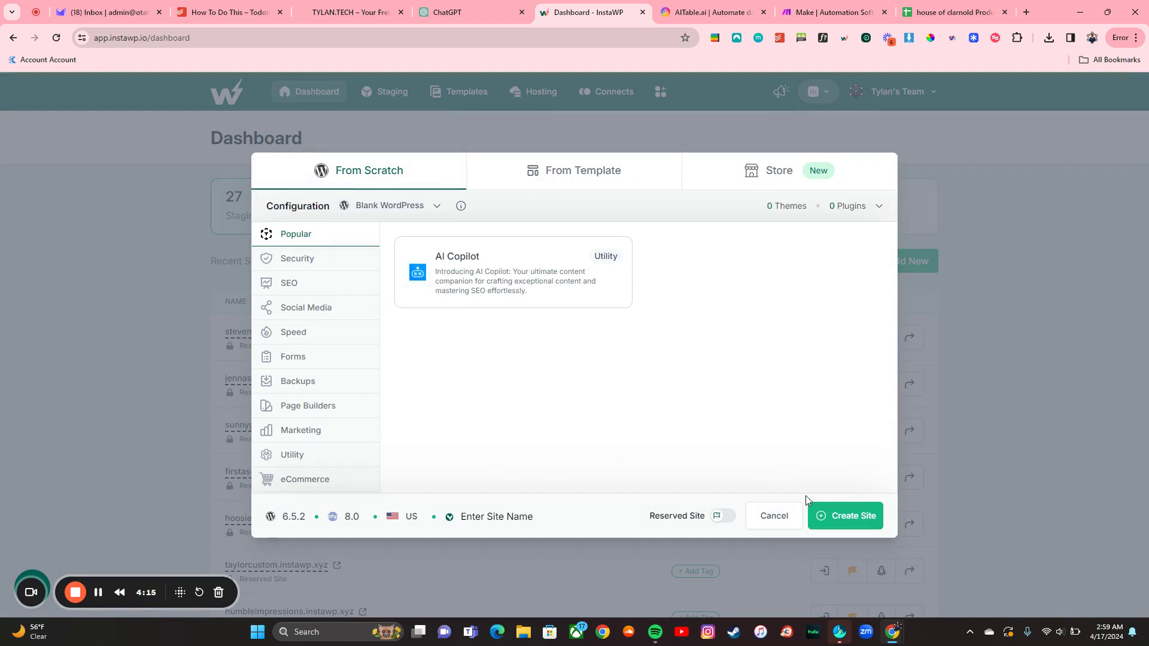
click(822, 515)
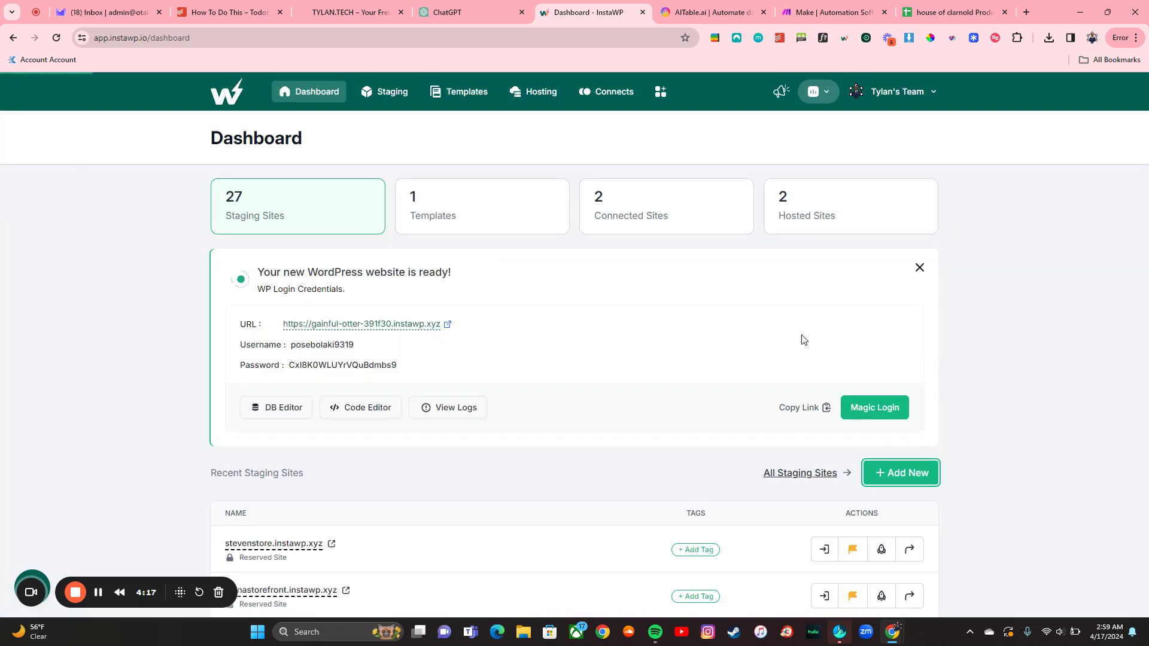
click(862, 409)
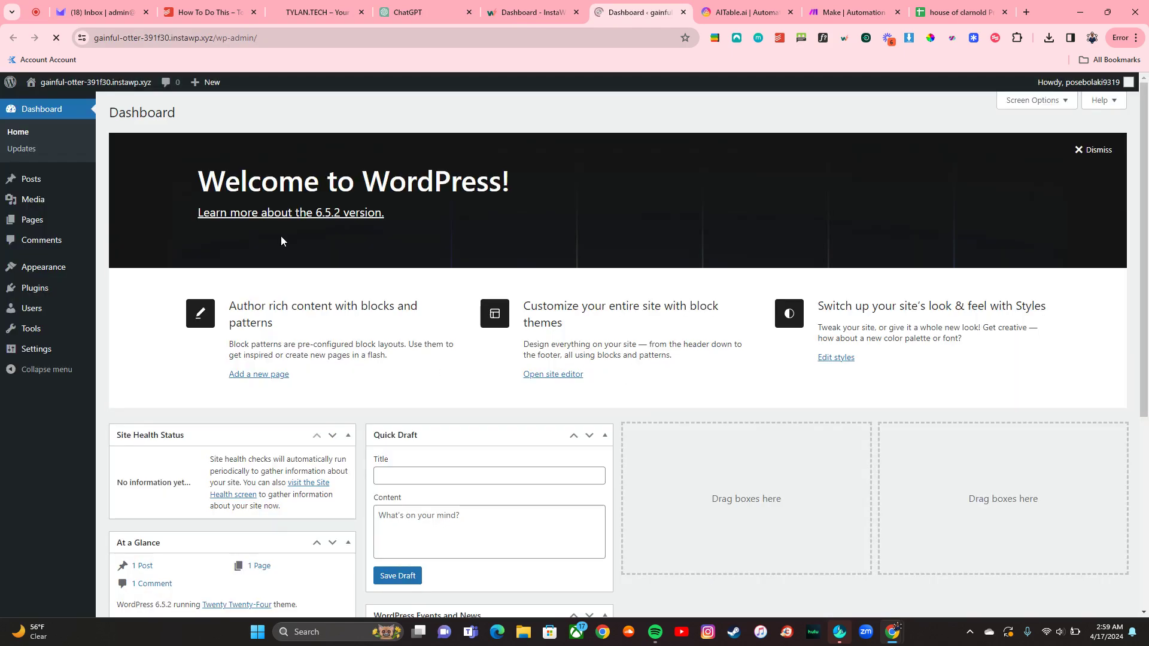
Step: Search Add Plugins for 'woo', then install and activate WooCommerce
click(34, 288)
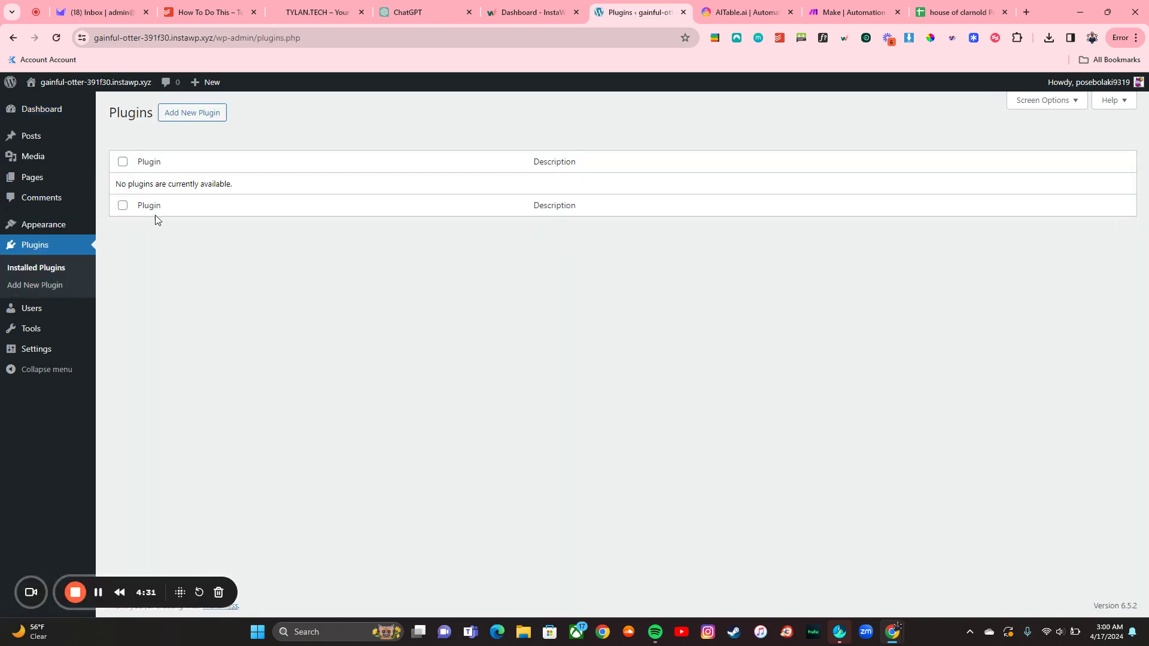
click(212, 114)
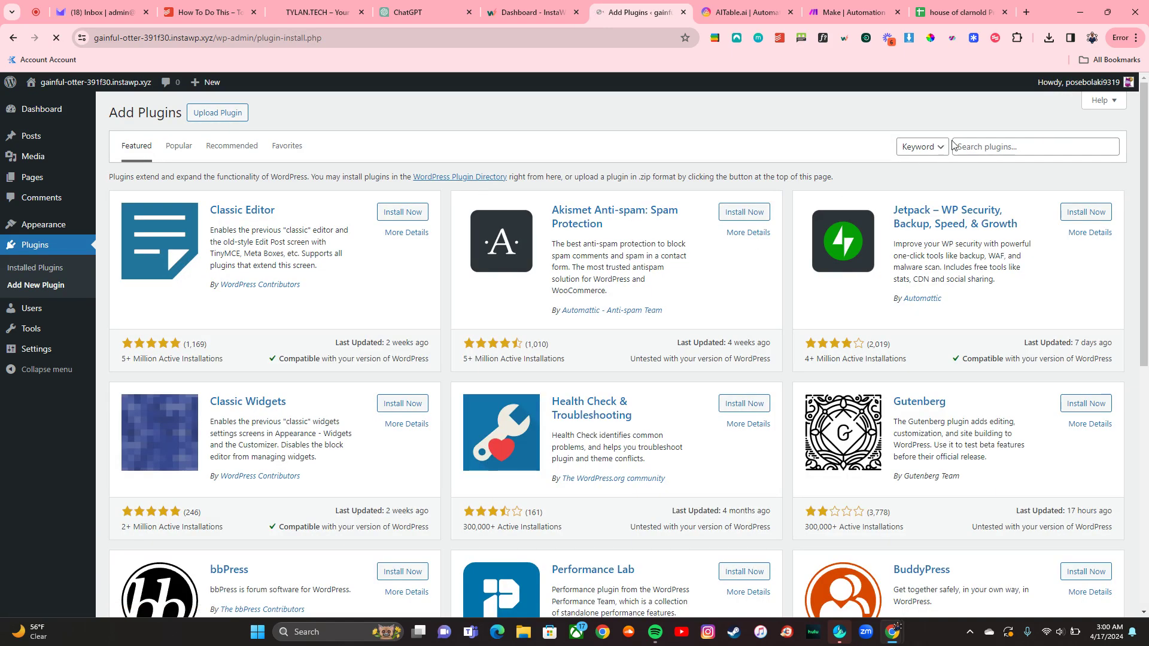
click(993, 147)
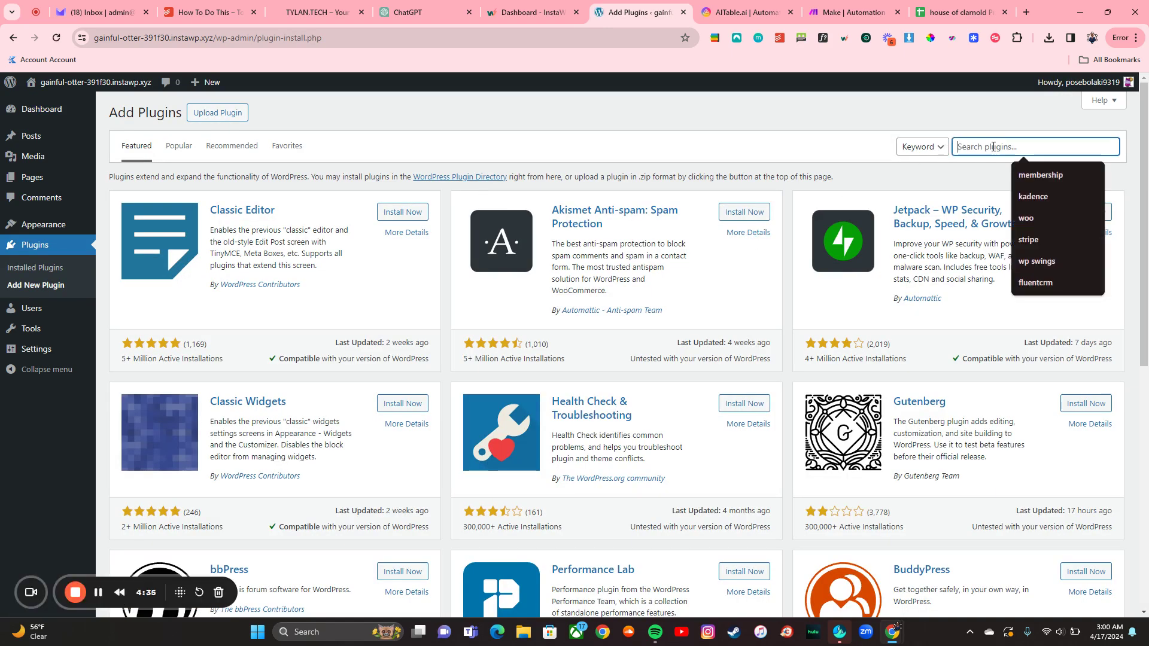
text(wooc)
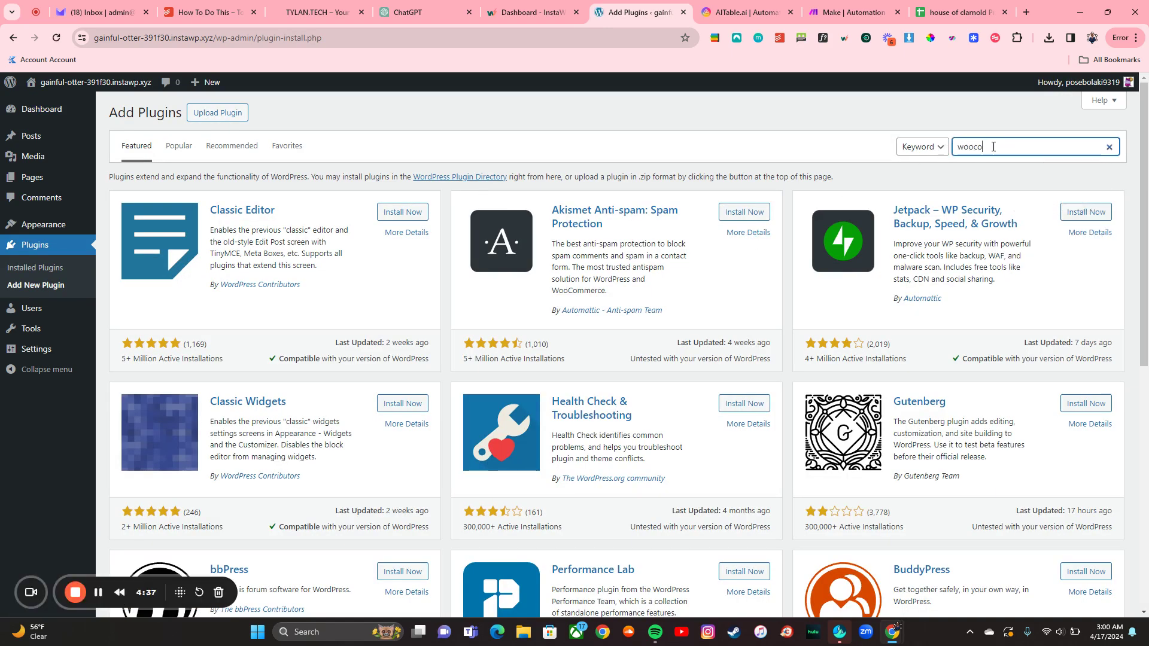
text(o)
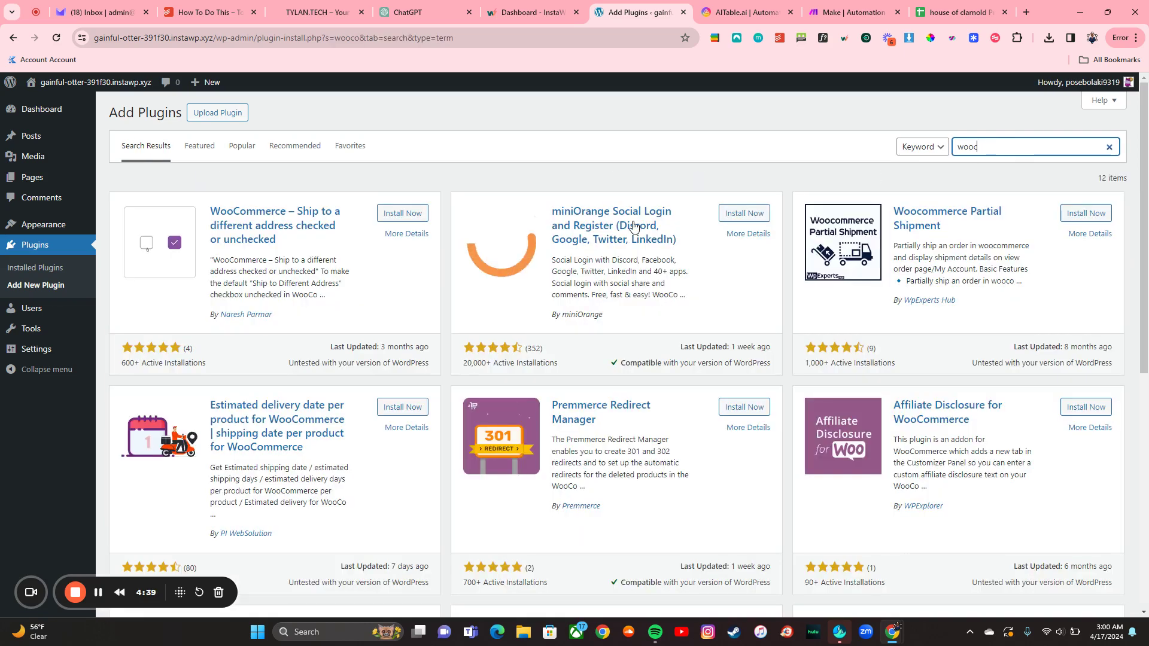
key(BackSpace)
key(BackSpace)
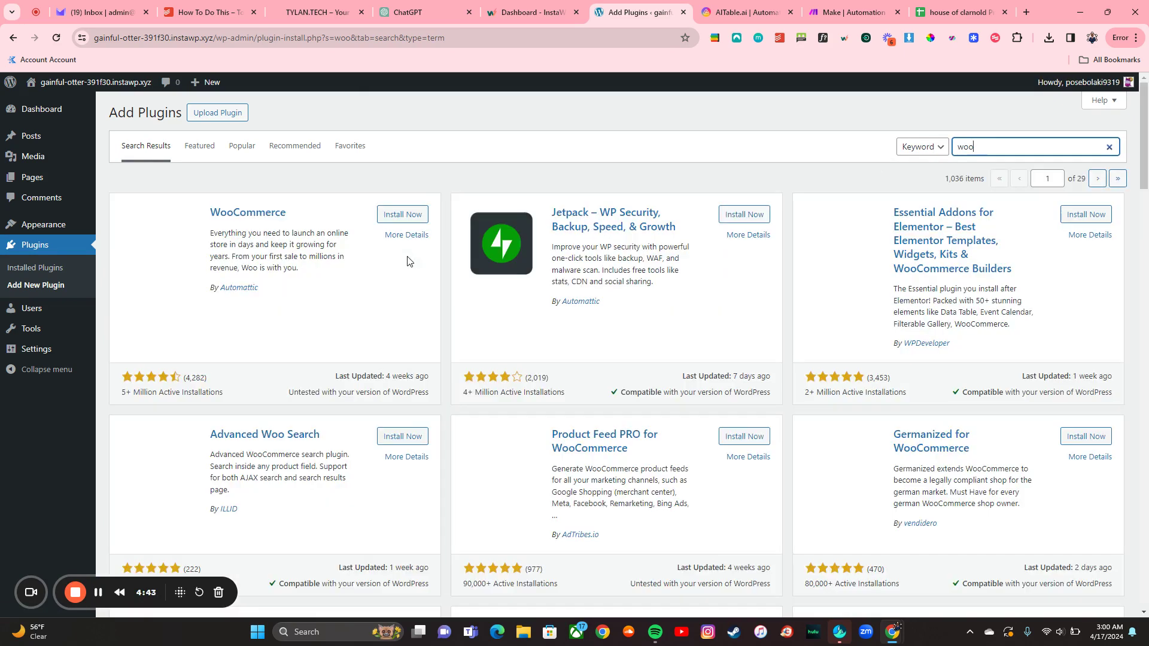
click(405, 215)
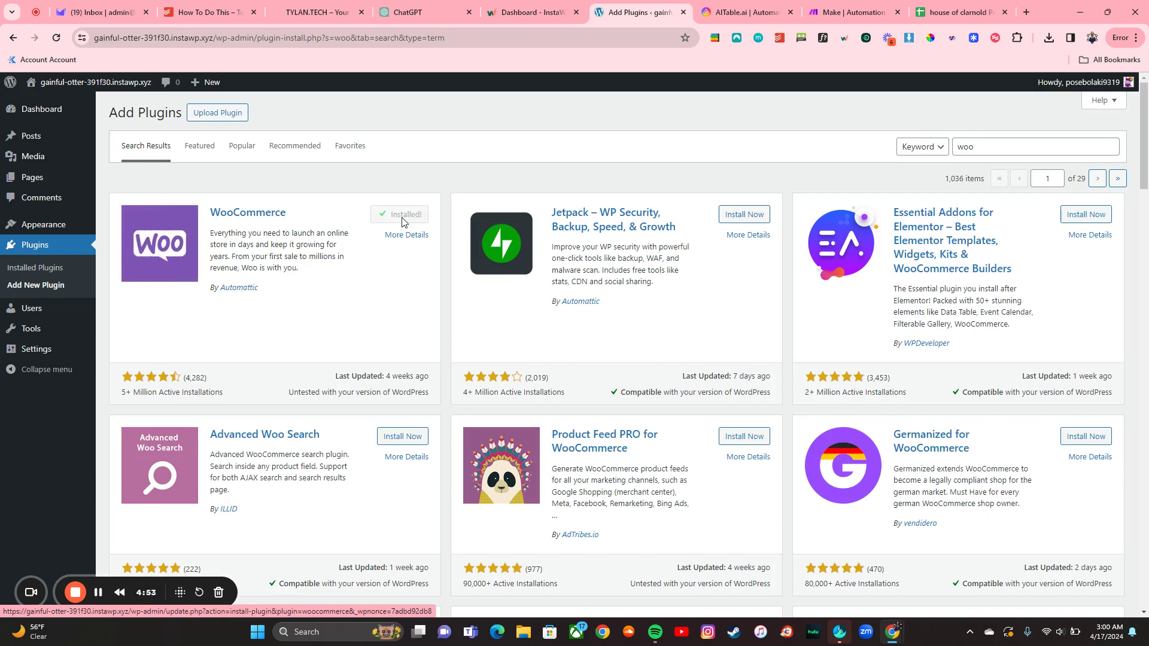
click(400, 216)
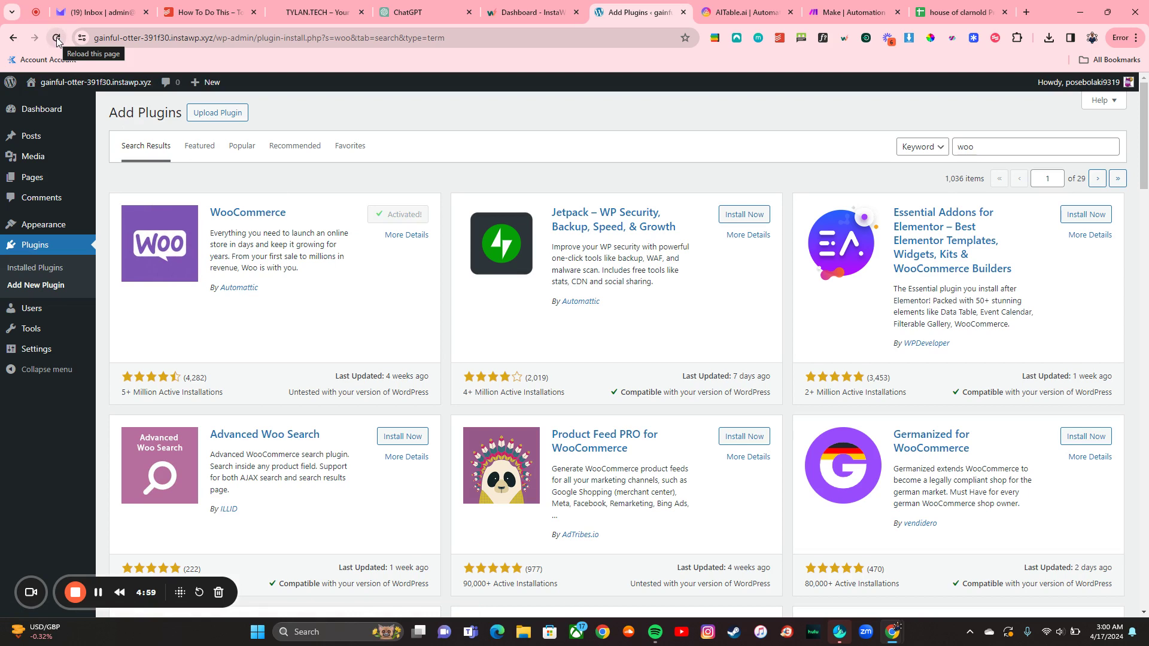
Step: Start WooCommerce setup as an already-selling business named AITable Store, industry Other
click(56, 37)
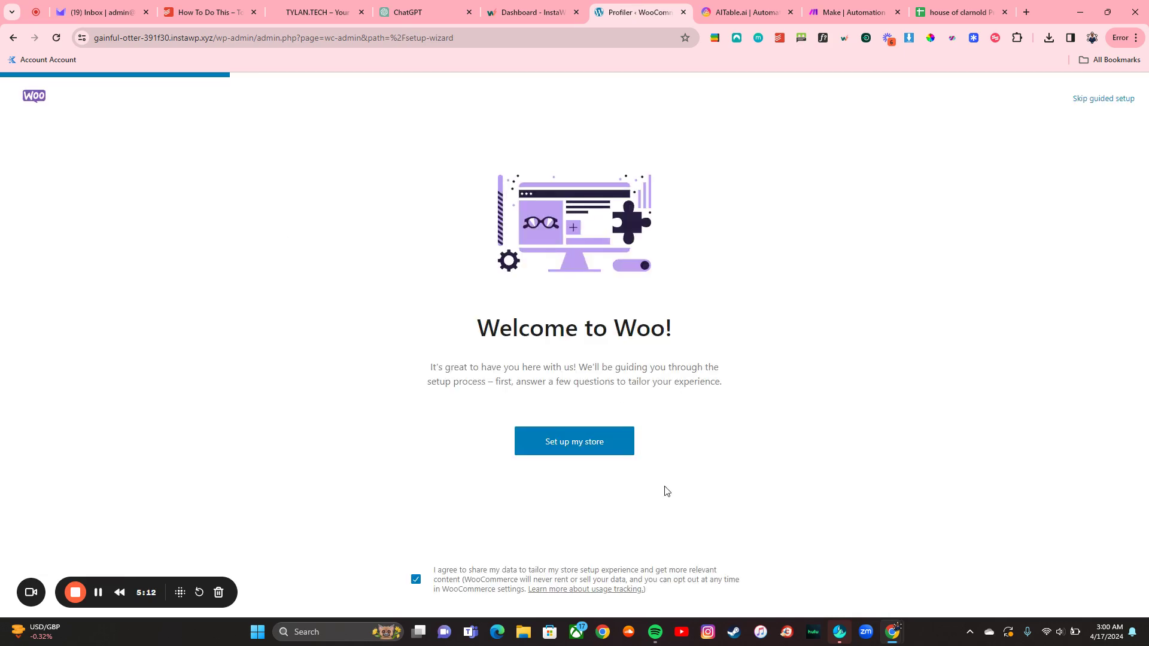
click(582, 450)
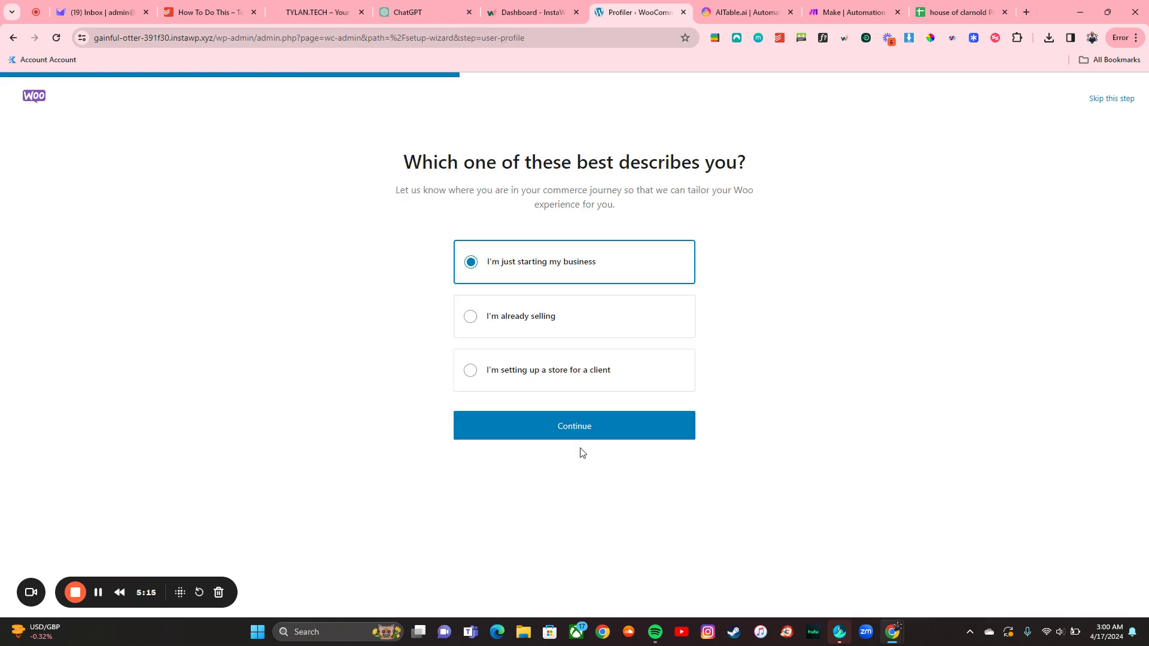
click(565, 329)
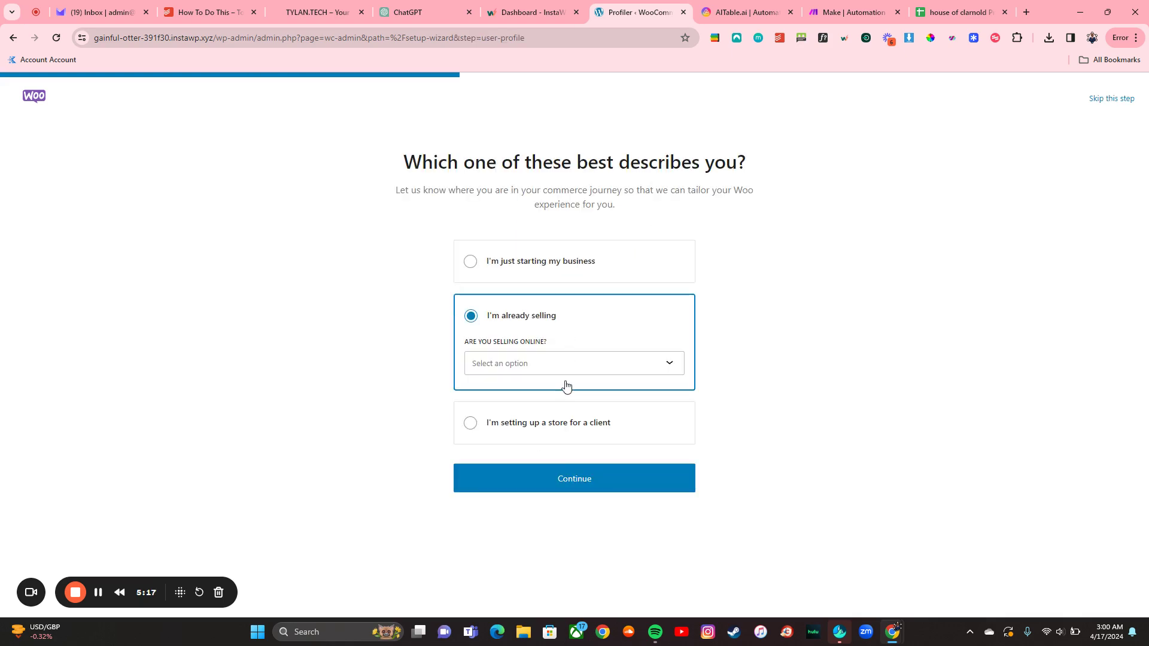
click(560, 478)
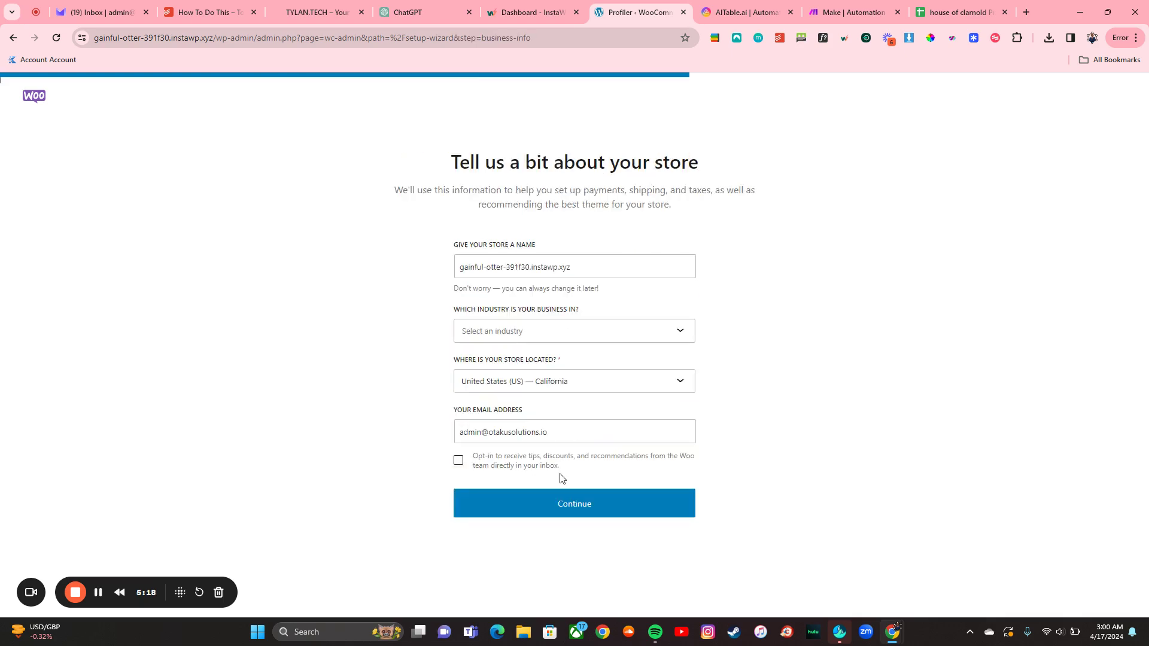
click(537, 269)
key(ctrl+a)
text(A)
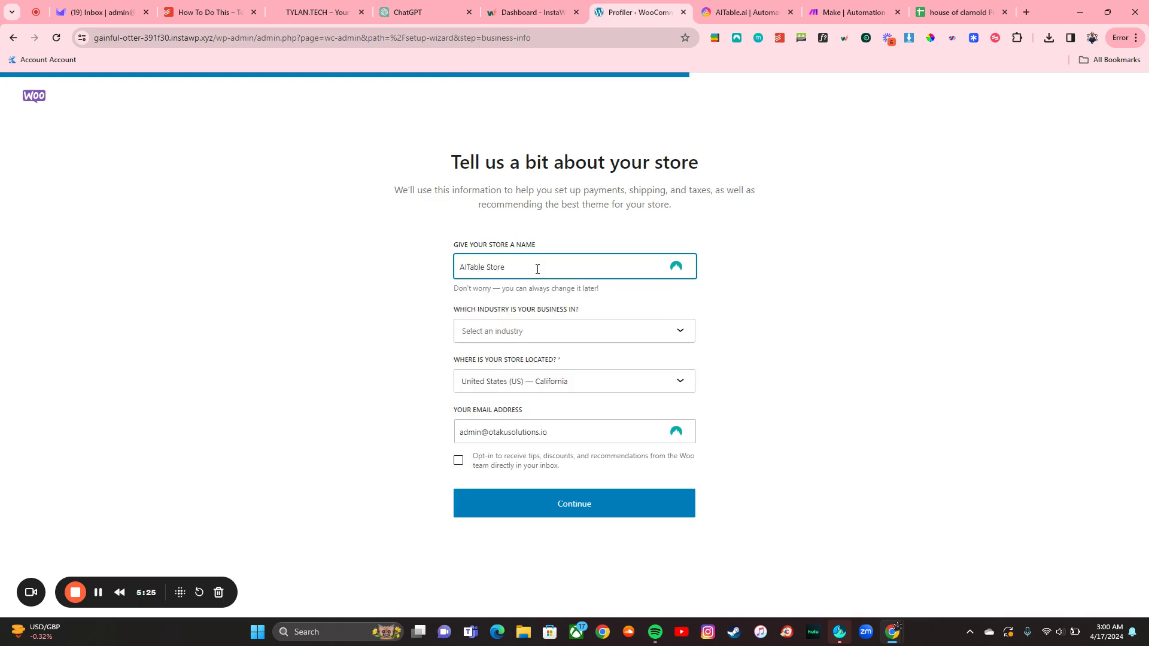
click(541, 332)
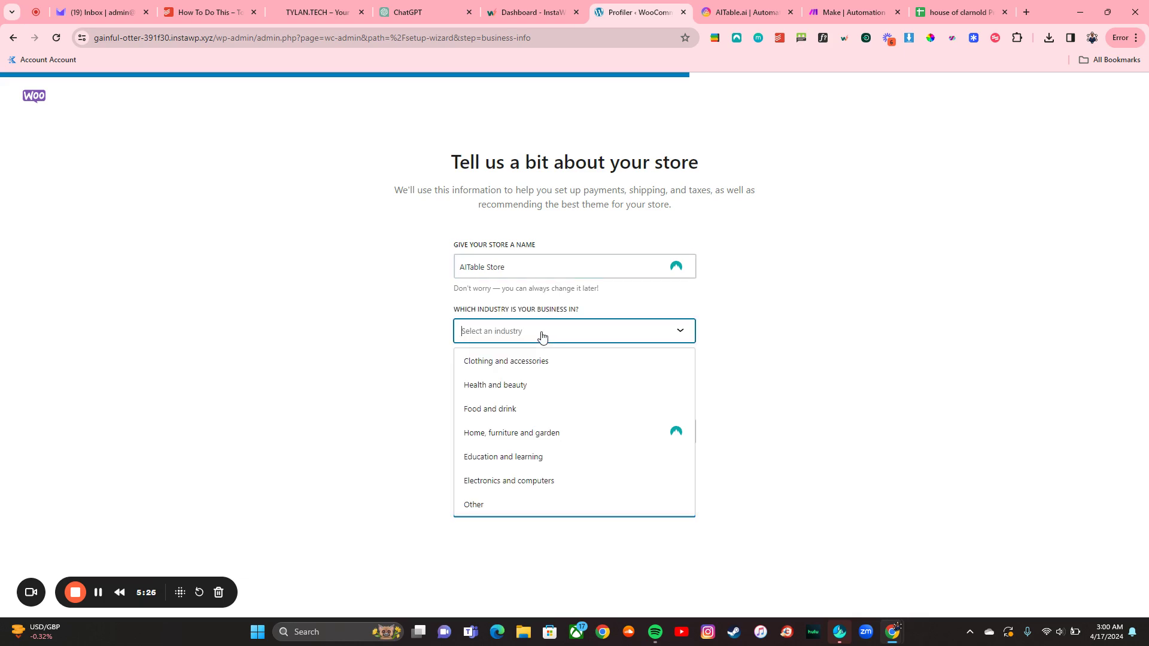
click(526, 500)
click(555, 503)
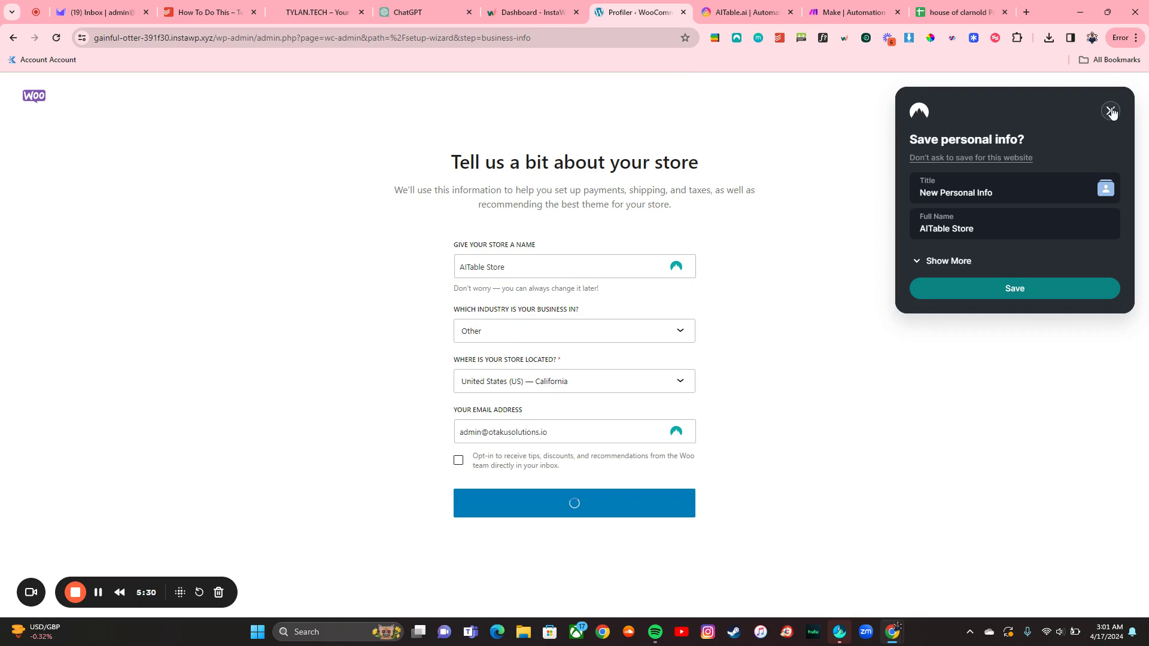
click(1111, 112)
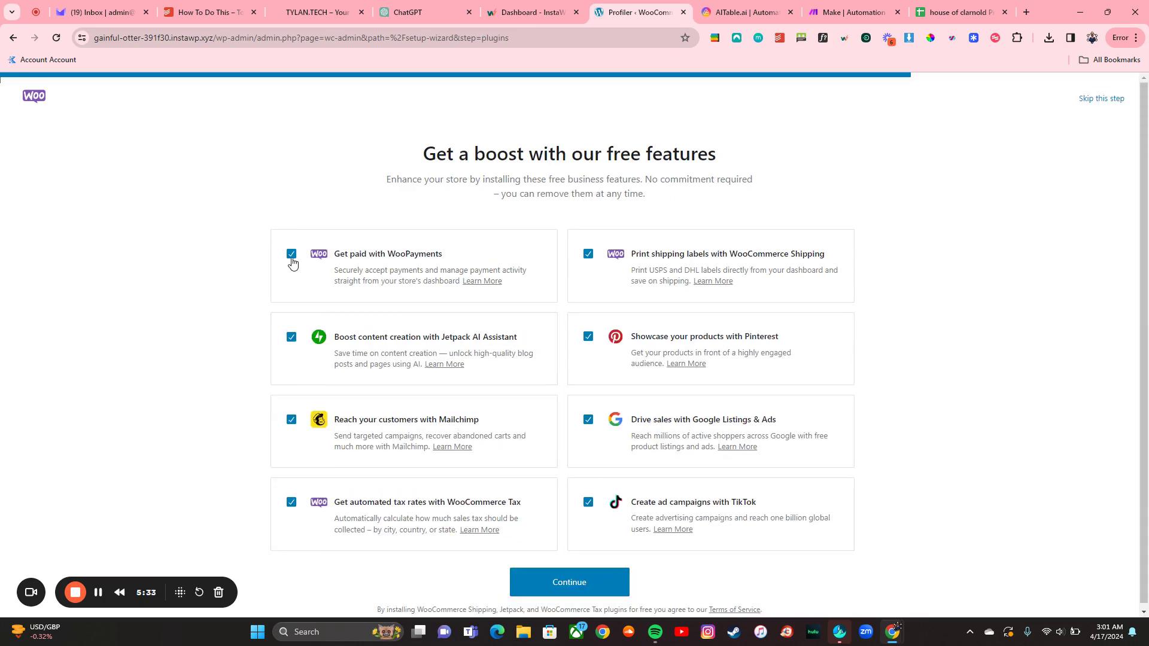
Step: Decline all eight free add-ons, WooPayments through TikTok, and finish the wizard
click(292, 256)
click(291, 337)
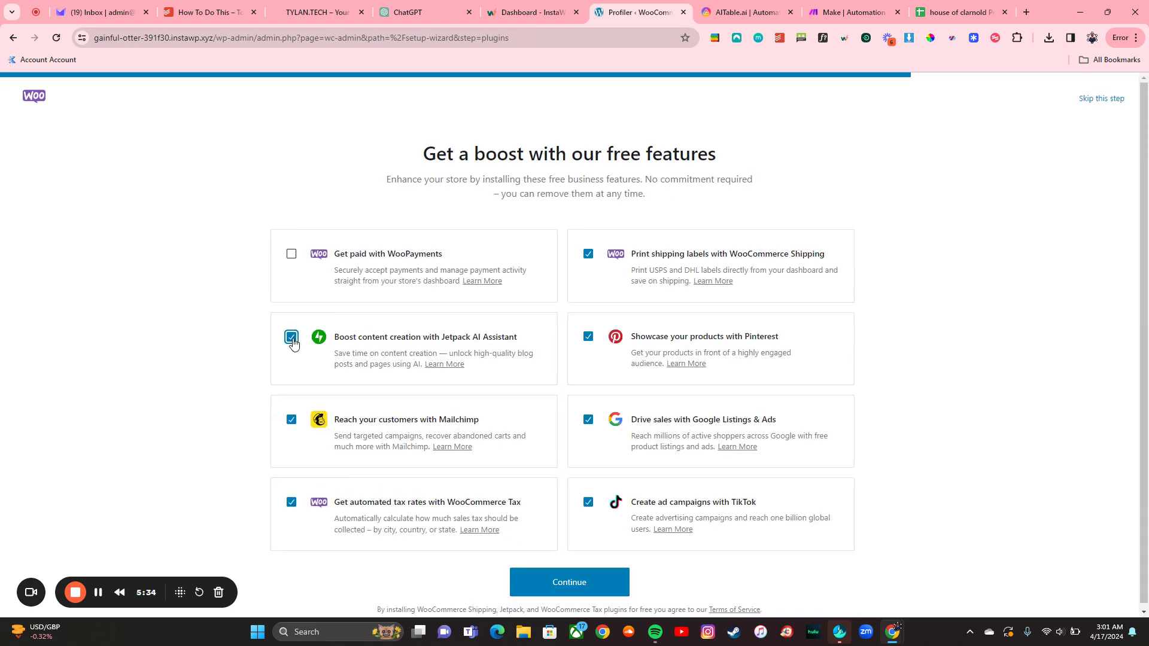
click(292, 421)
click(292, 504)
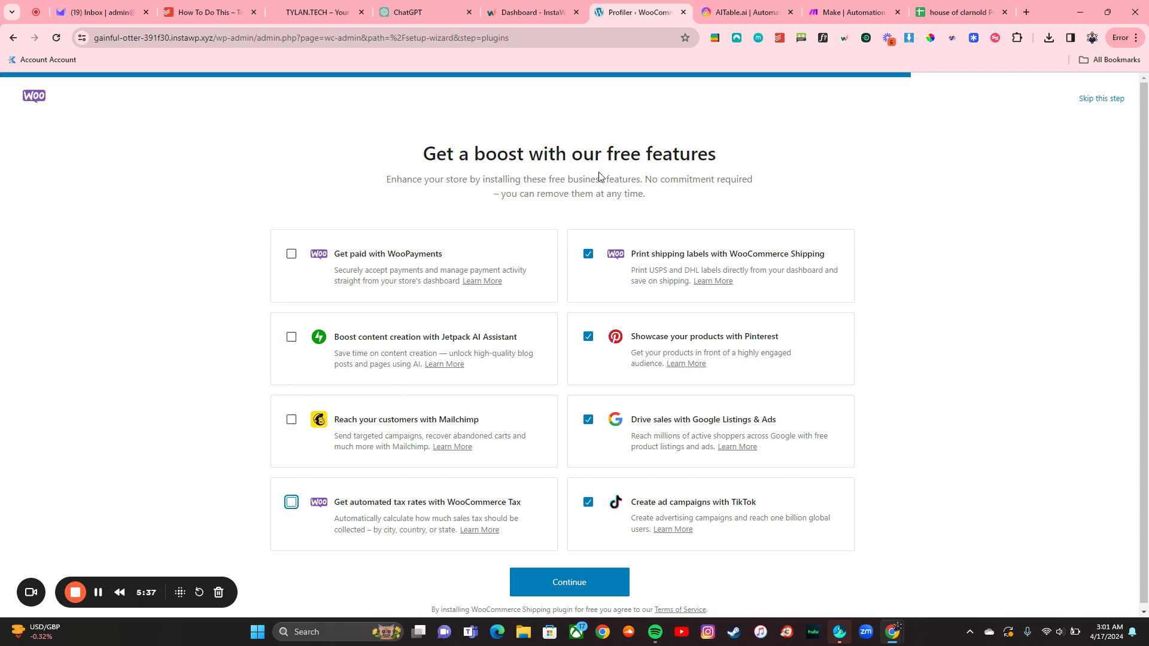
click(589, 254)
click(593, 337)
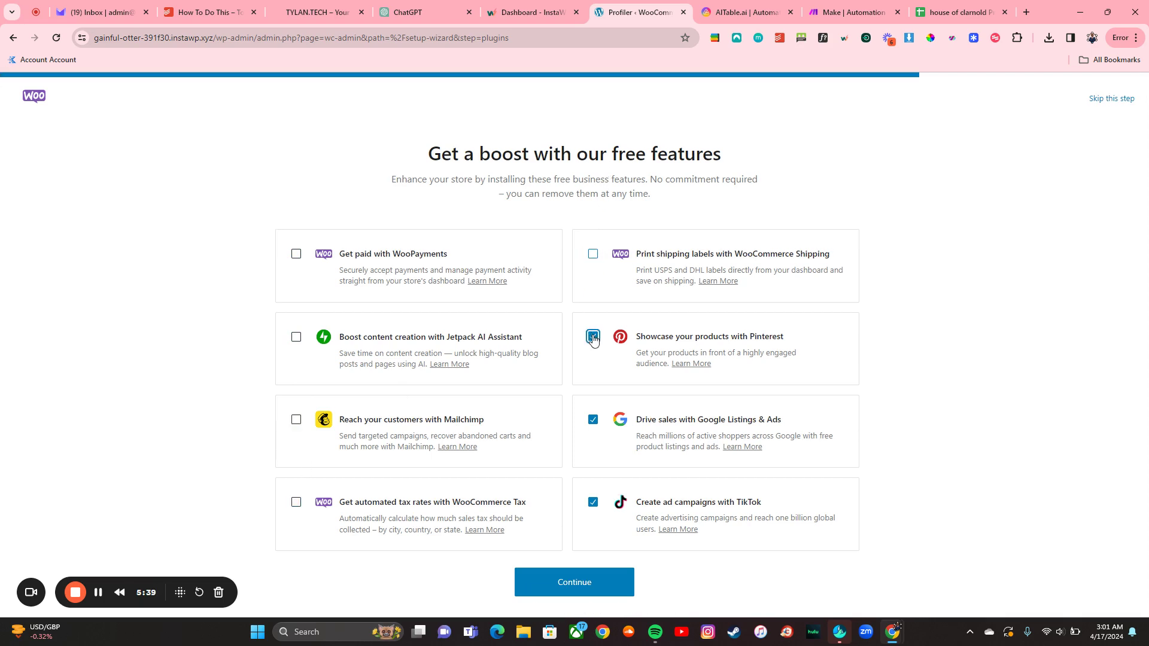
click(594, 421)
click(594, 504)
click(577, 577)
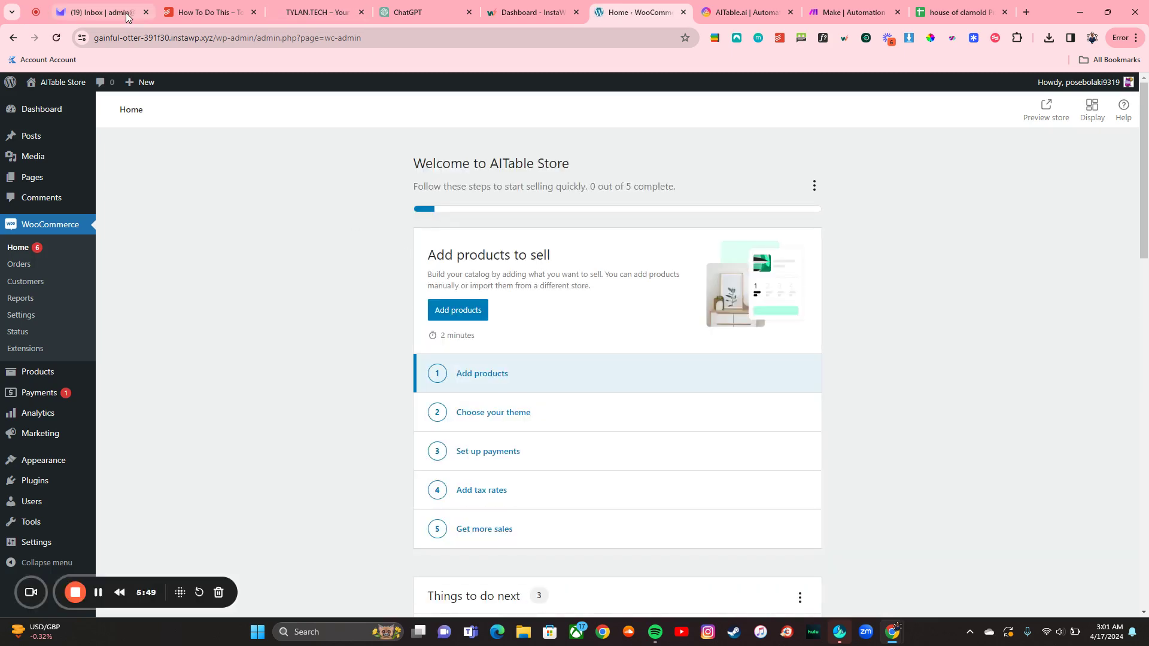
Step: Preview the storefront in a new tab, then close it
mouse_move(42, 85)
right_click(51, 118)
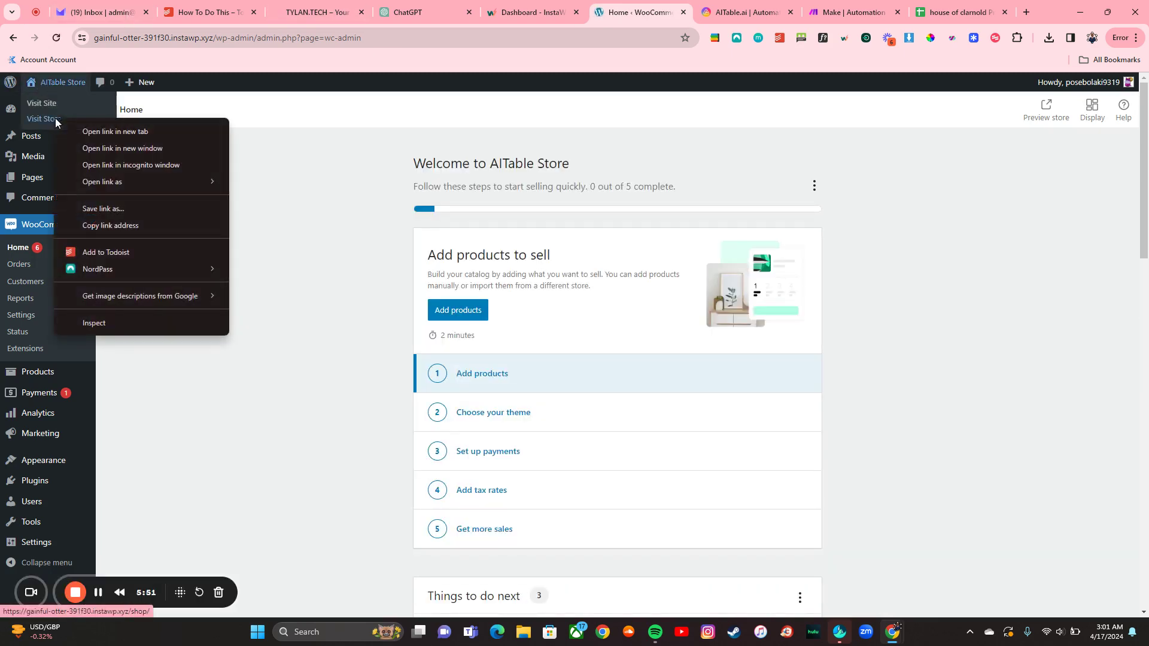
click(81, 128)
key(ctrl+Tab)
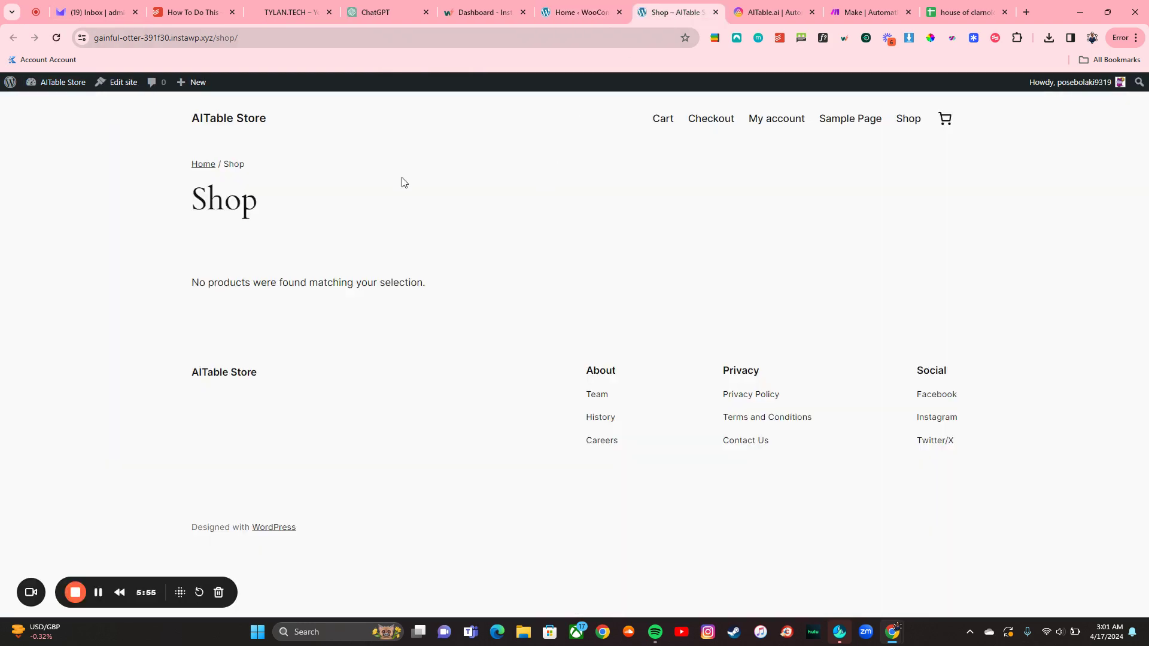
click(716, 12)
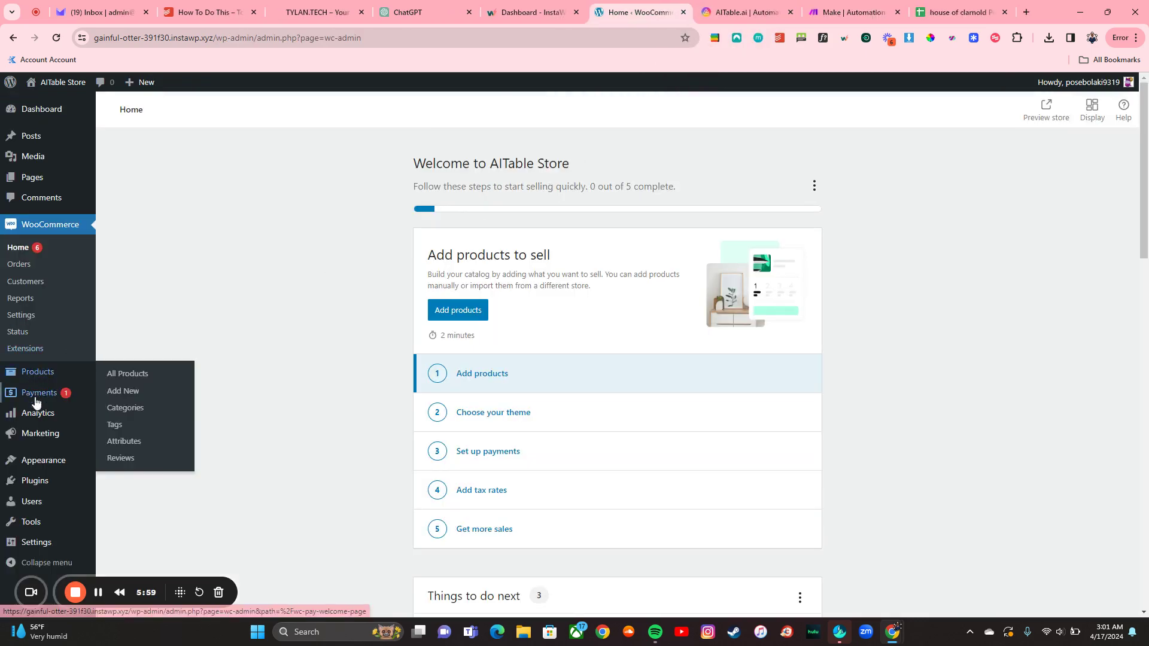
Step: Install and activate the Kadence theme
mouse_move(42, 462)
click(114, 464)
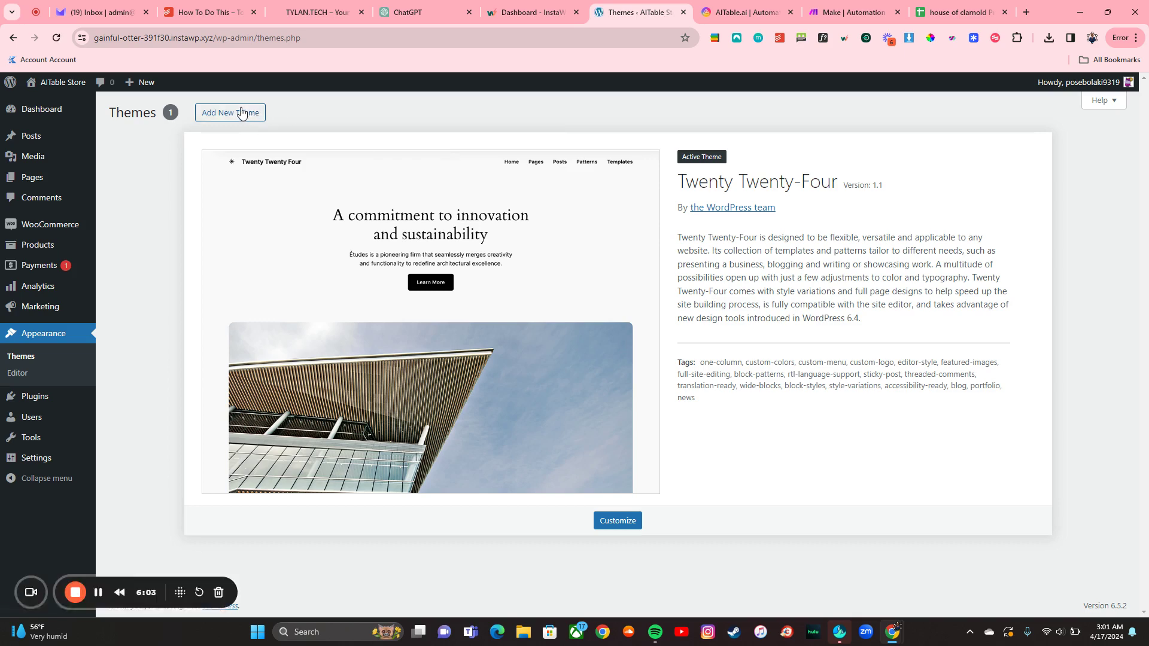
click(246, 113)
scroll(782, 350, down, 3)
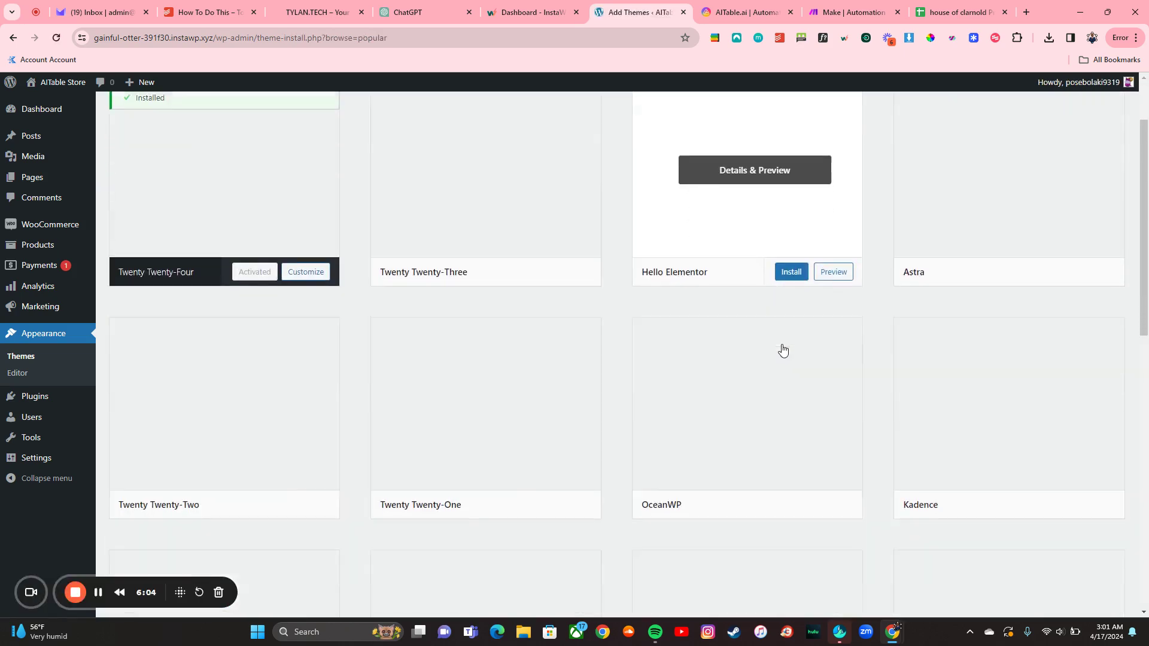
click(1046, 456)
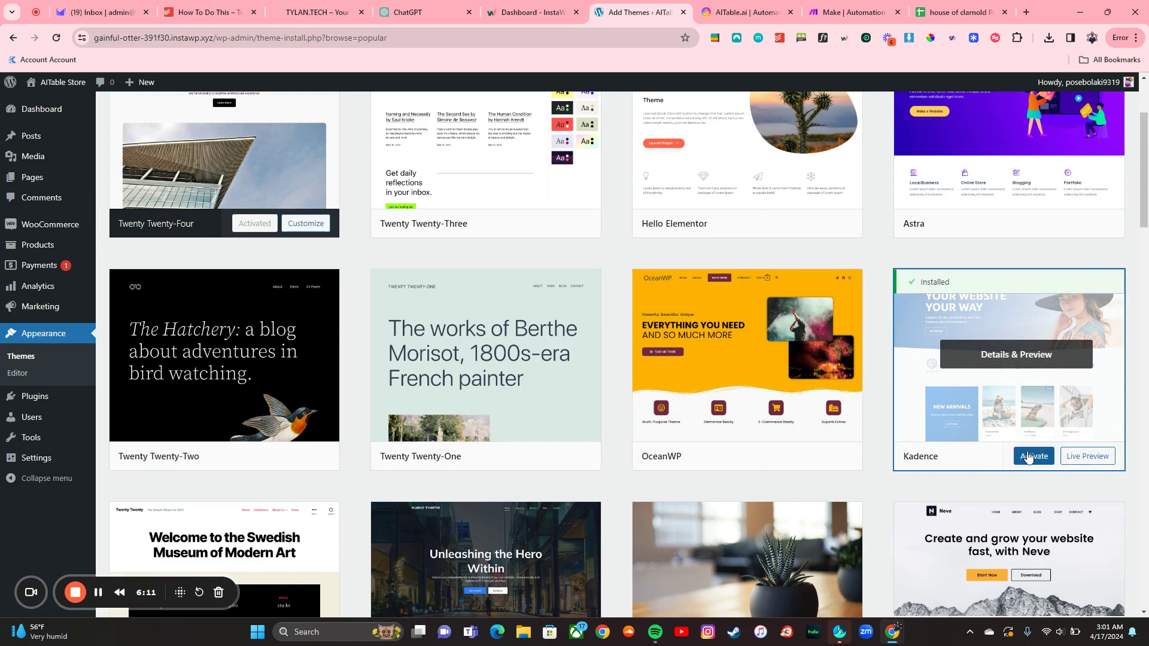
click(1034, 456)
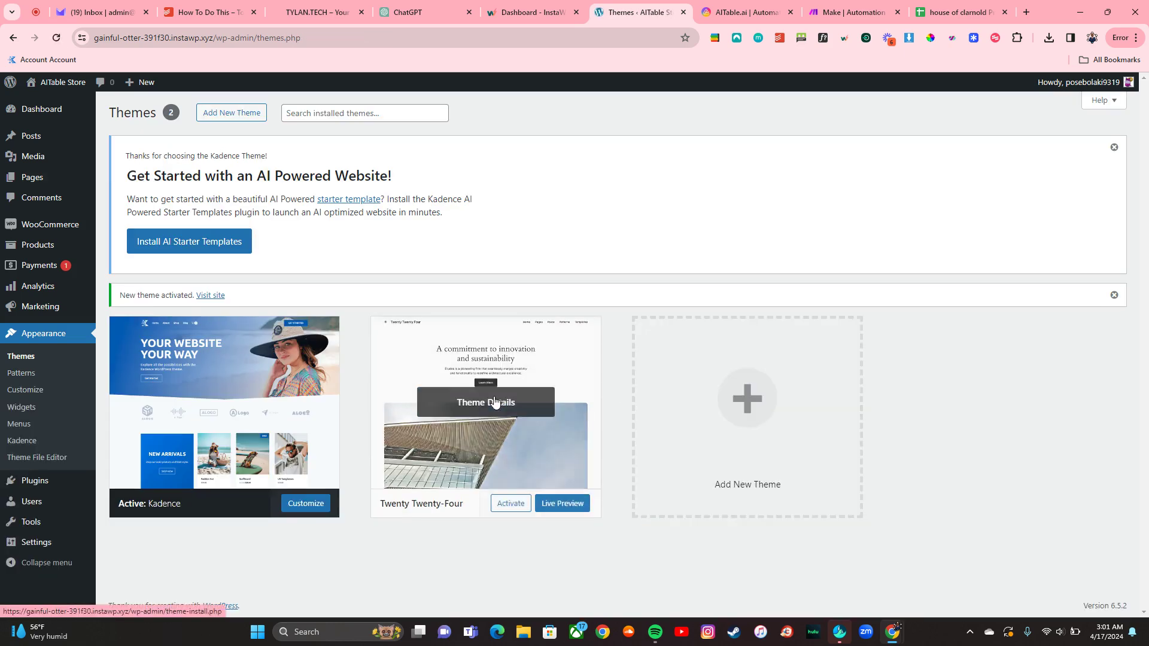
Step: Delete the Twenty Twenty-Four theme
click(494, 398)
click(639, 588)
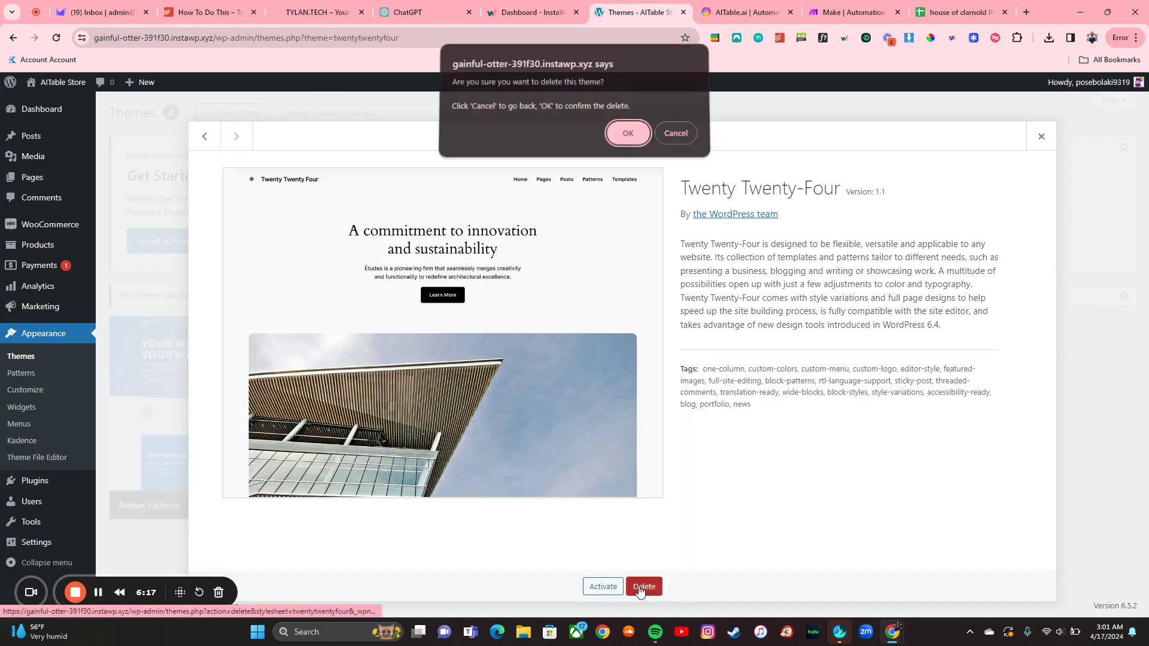
click(633, 134)
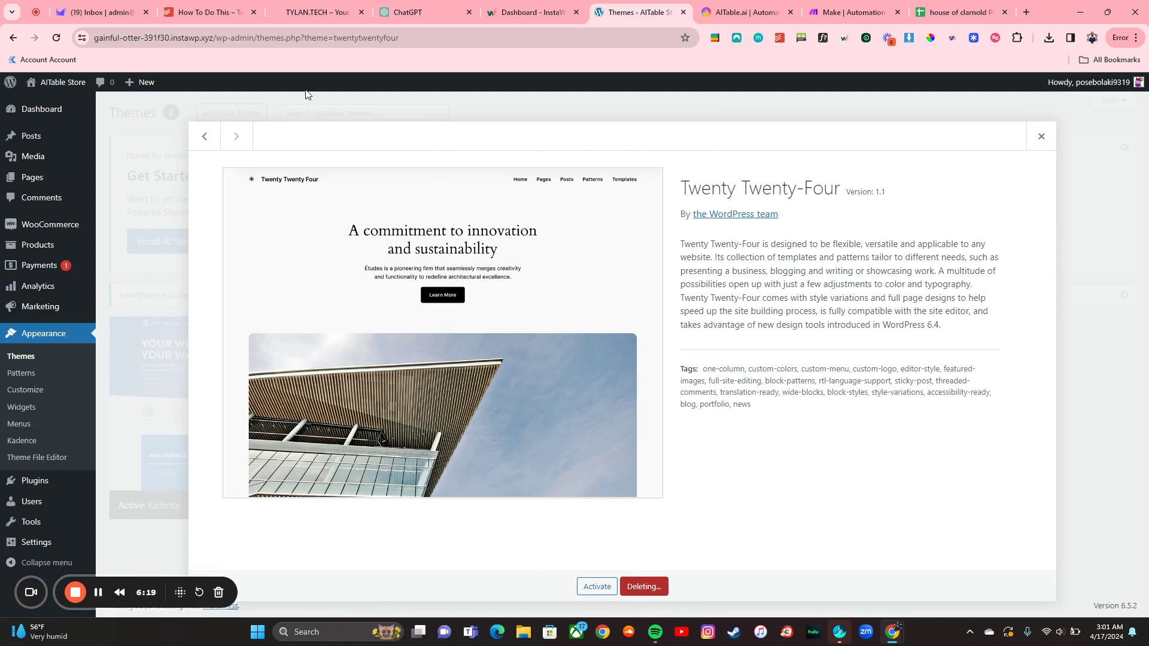
Step: View the shop with the Kadence theme in a new tab, then close it
mouse_move(51, 84)
right_click(46, 118)
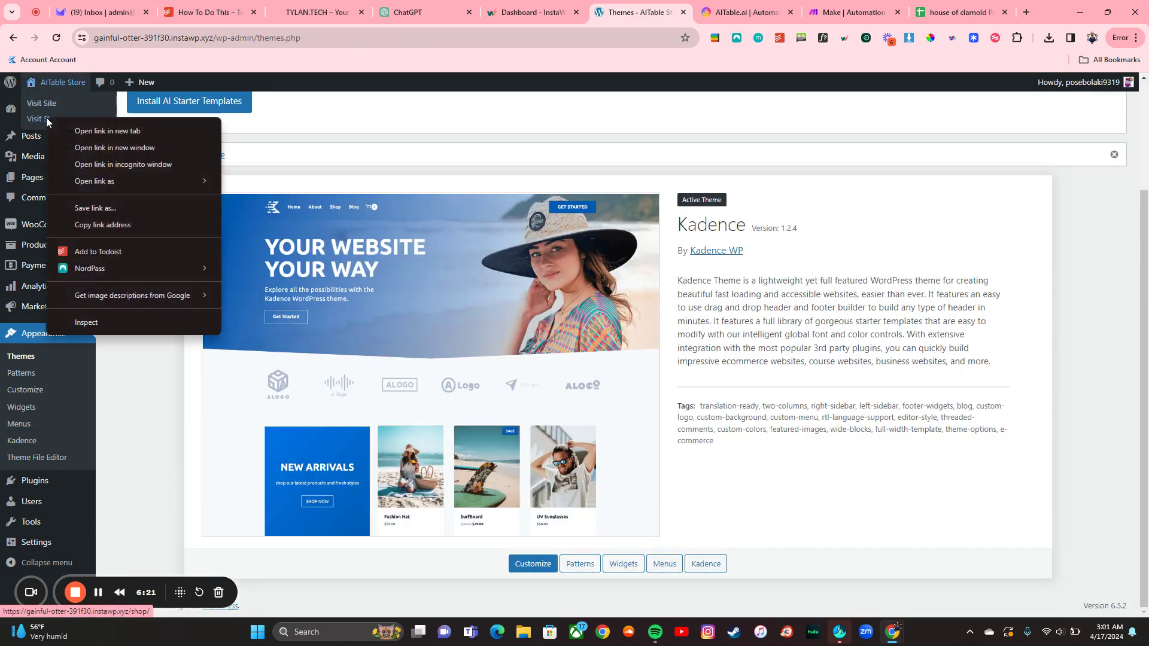
click(65, 127)
click(652, 5)
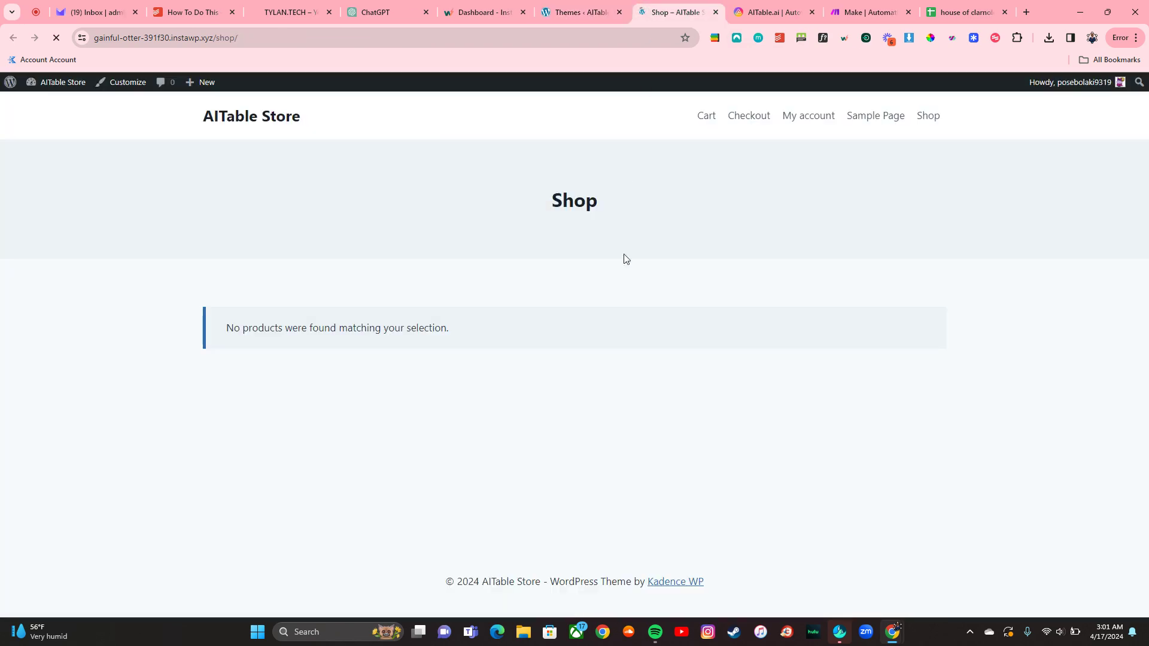
click(714, 12)
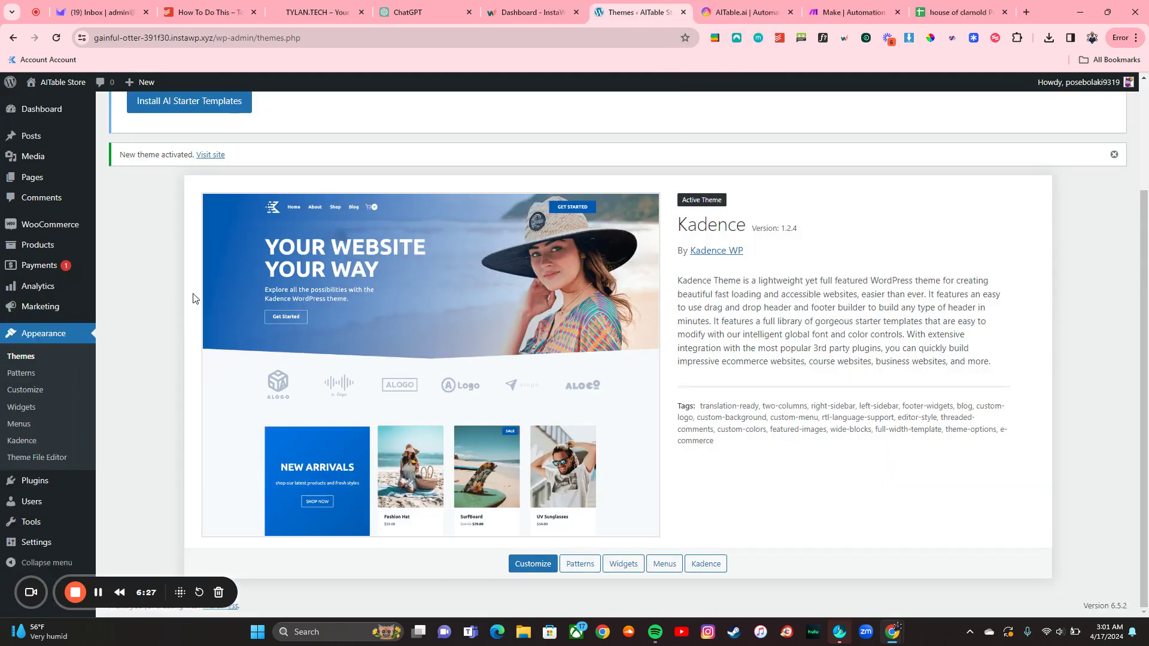
Step: Create a new product named AITable Coaching, regular price 97 and sale price 27
click(37, 245)
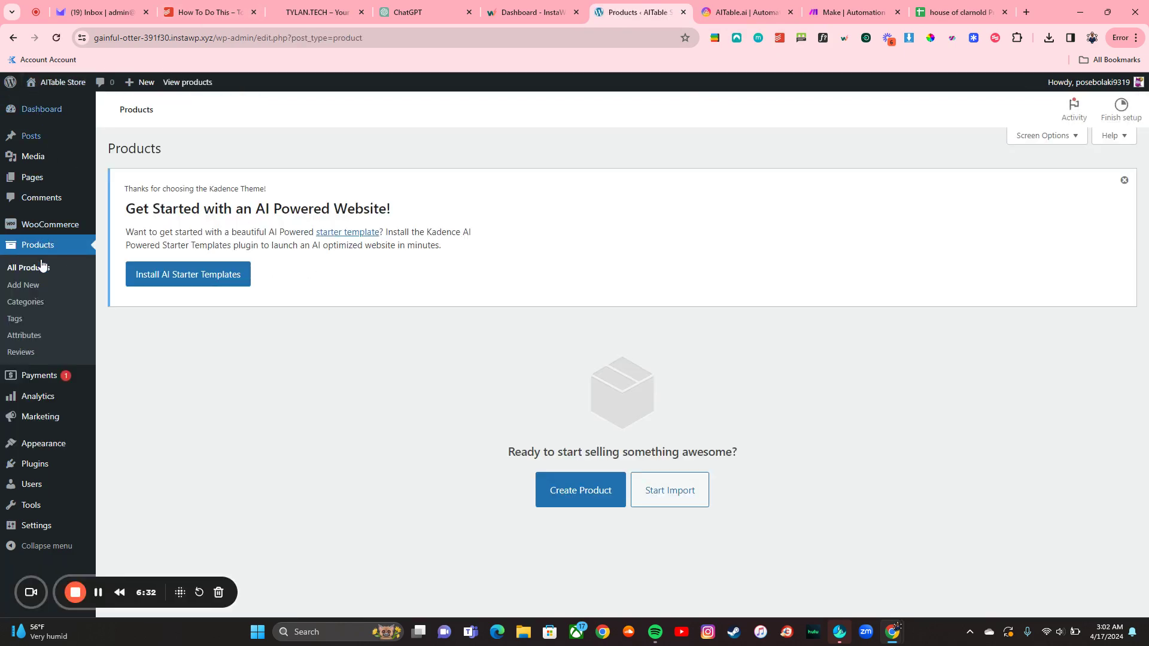
mouse_move(33, 238)
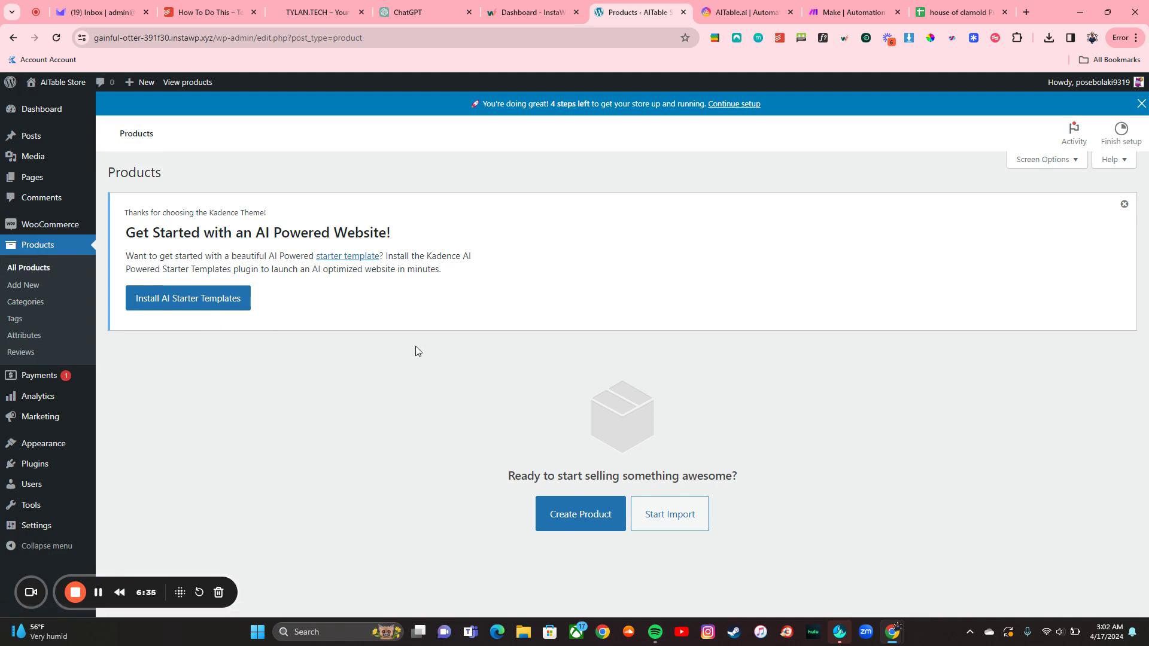
click(556, 516)
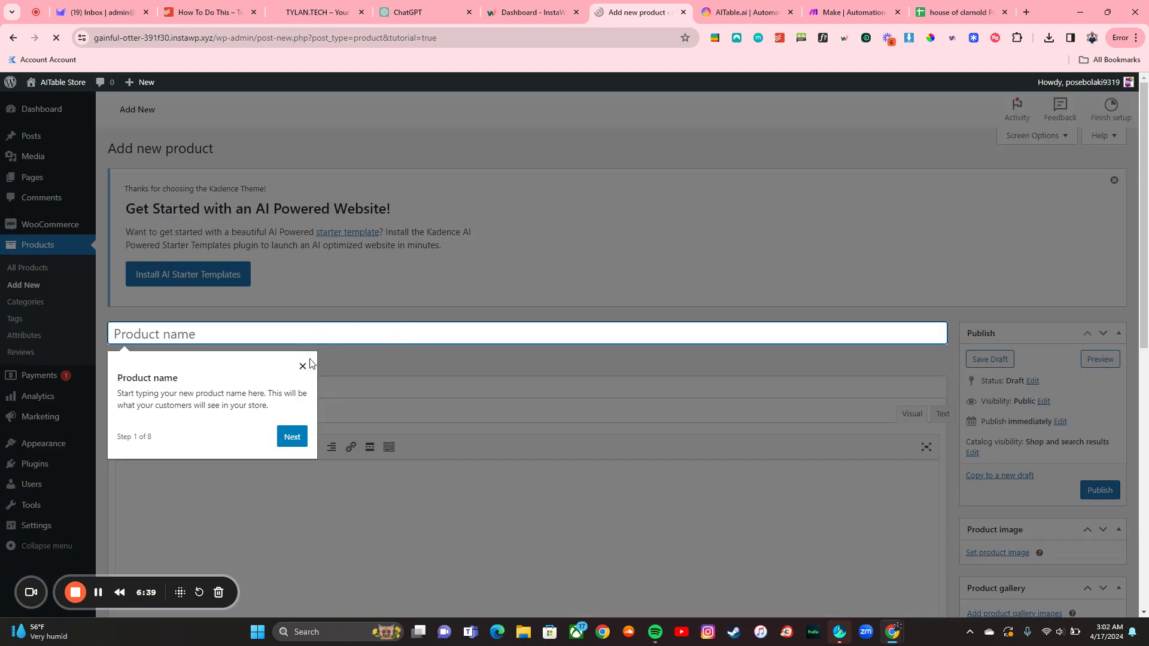
click(304, 388)
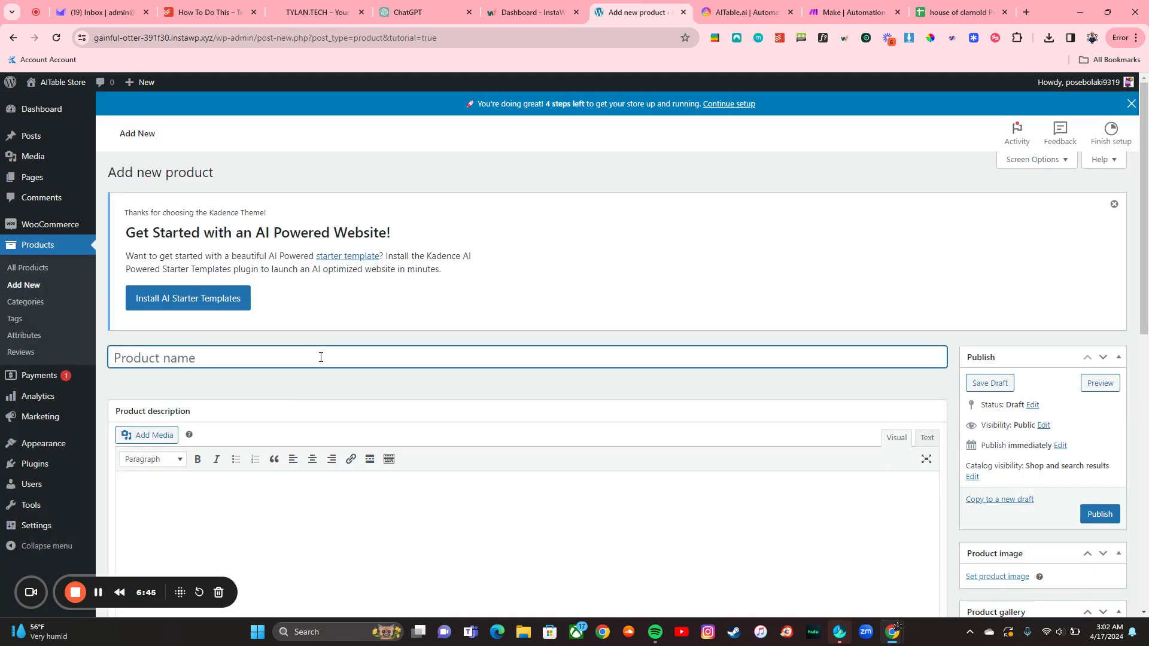
text(AiTable Coaching)
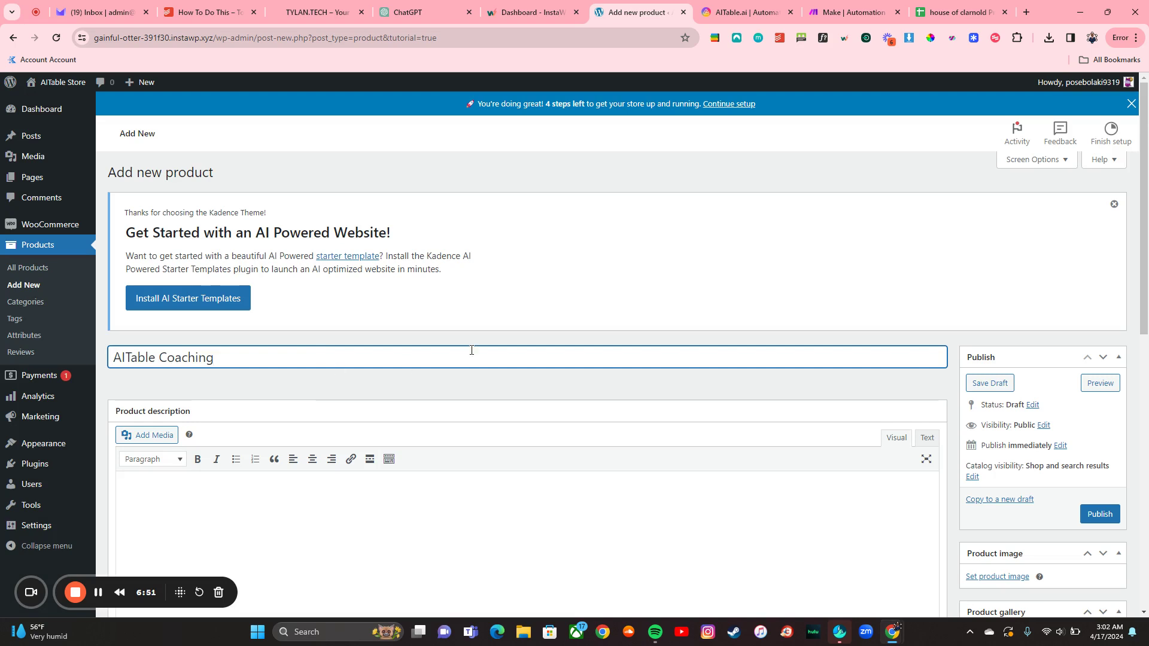
scroll(605, 349, down, 5)
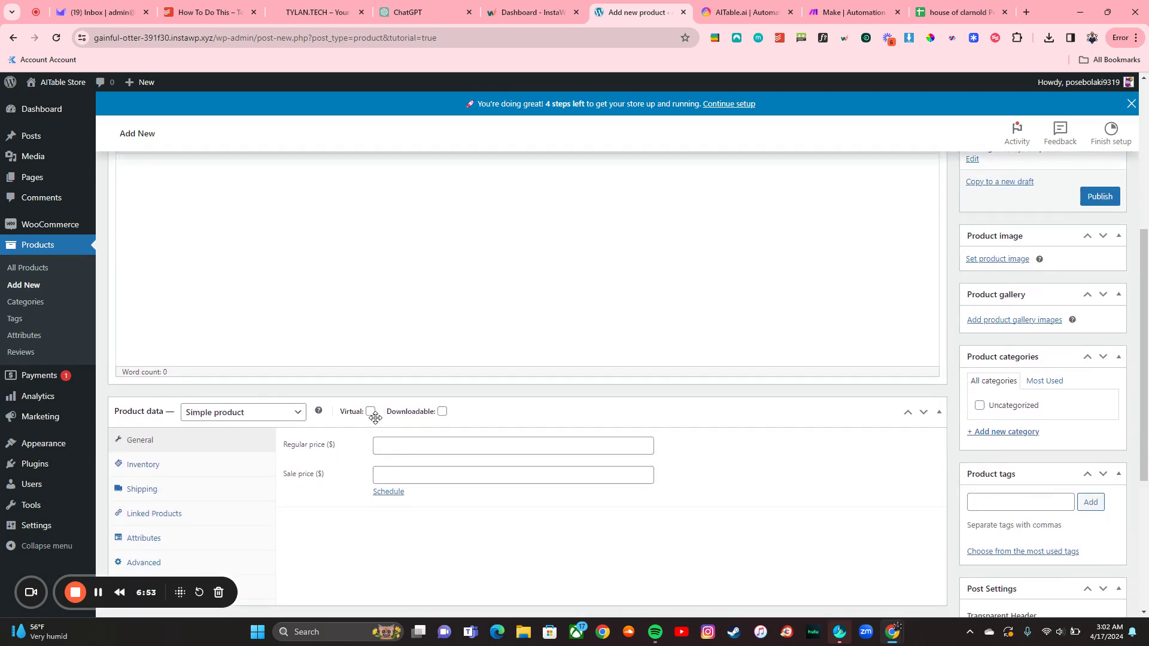
click(395, 443)
text(9)
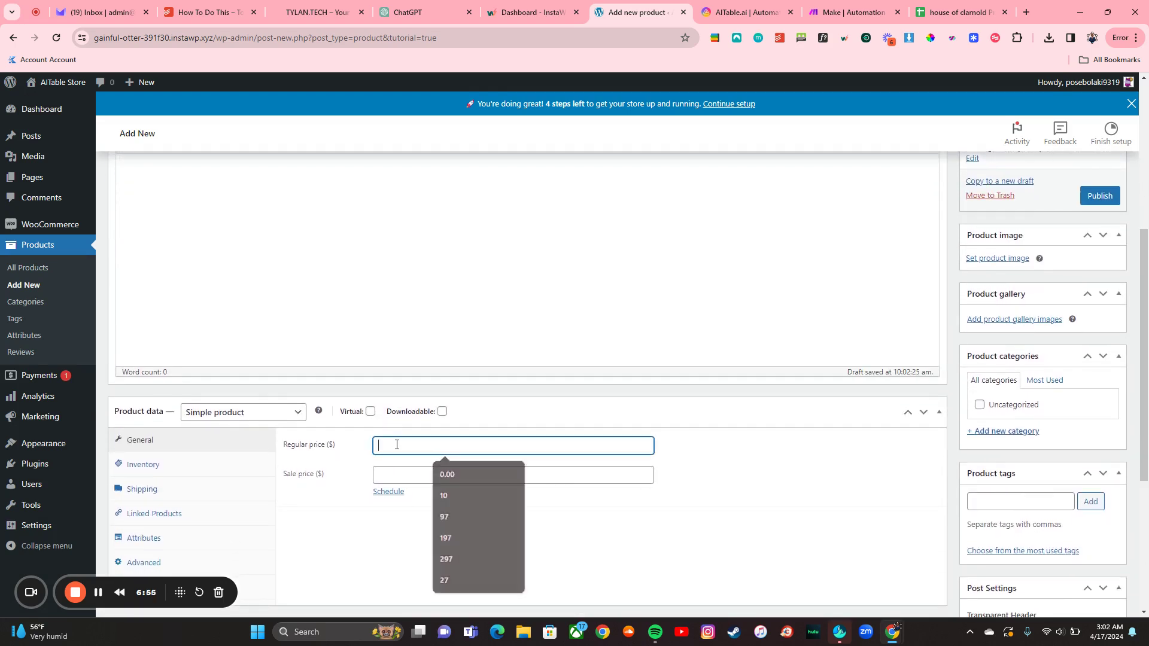
text(7)
click(395, 477)
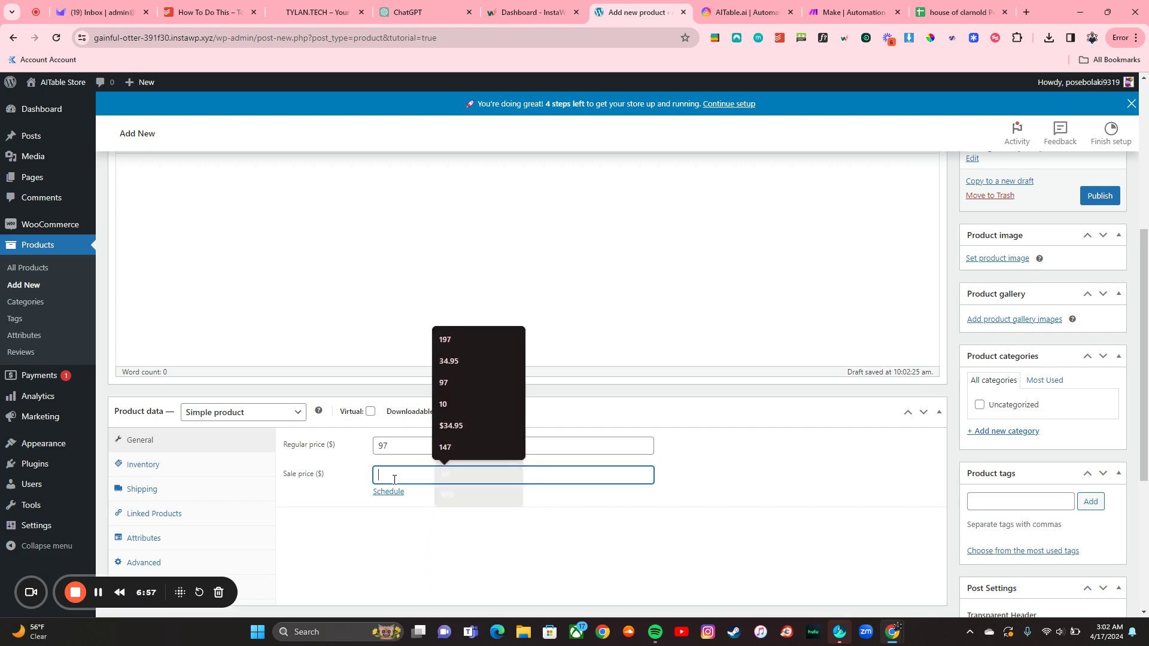
text(27)
Step: Start the product's short description and mark the product as virtual
scroll(334, 495, down, 3)
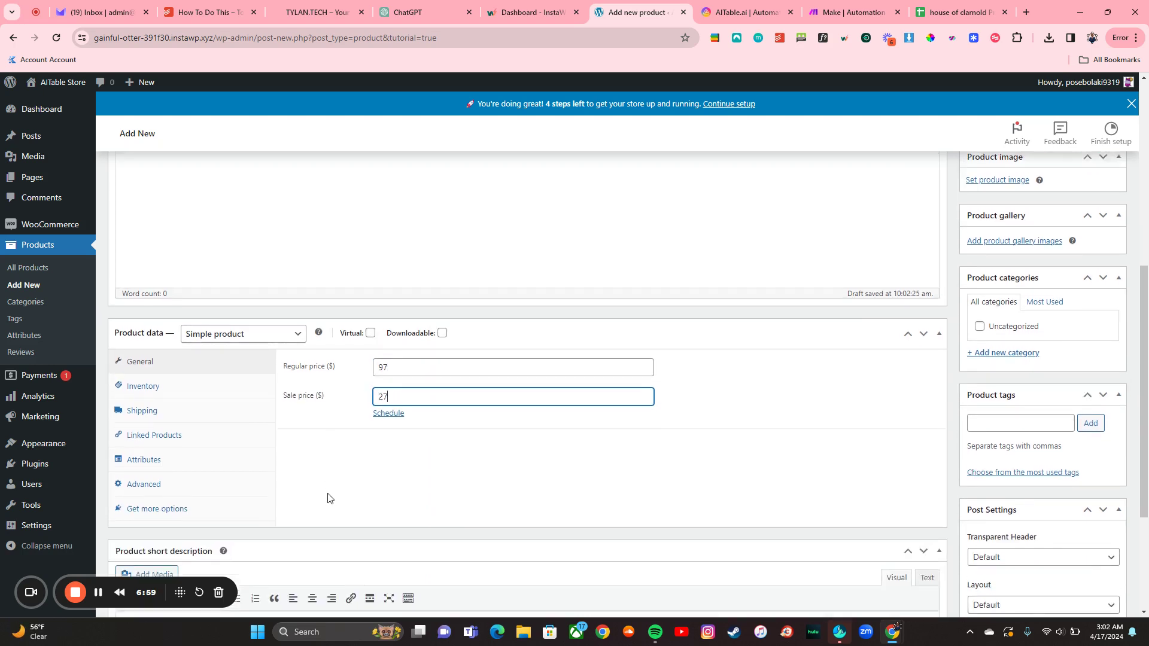
scroll(327, 498, up, 5)
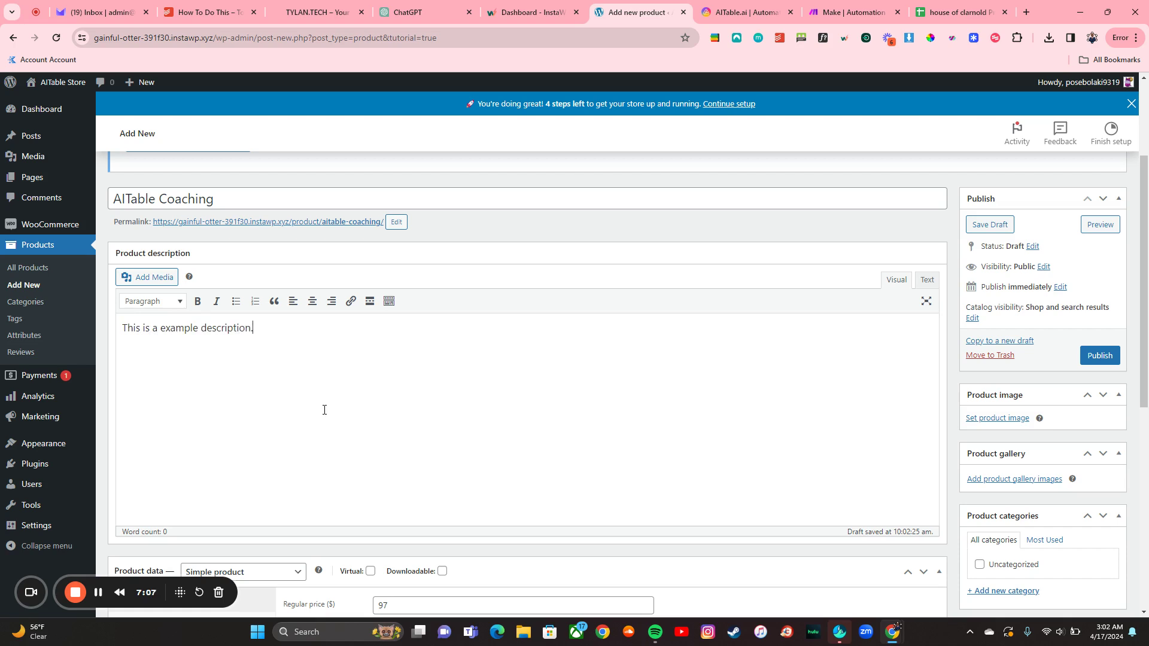
scroll(324, 410, down, 7)
click(300, 487)
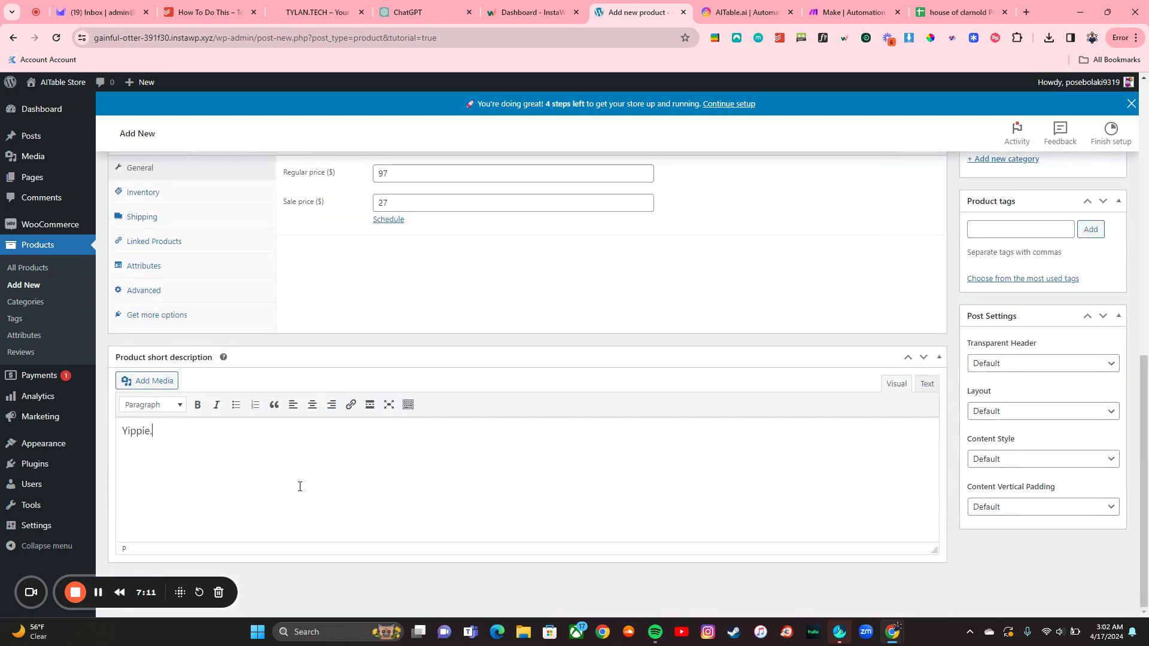
scroll(416, 363, up, 6)
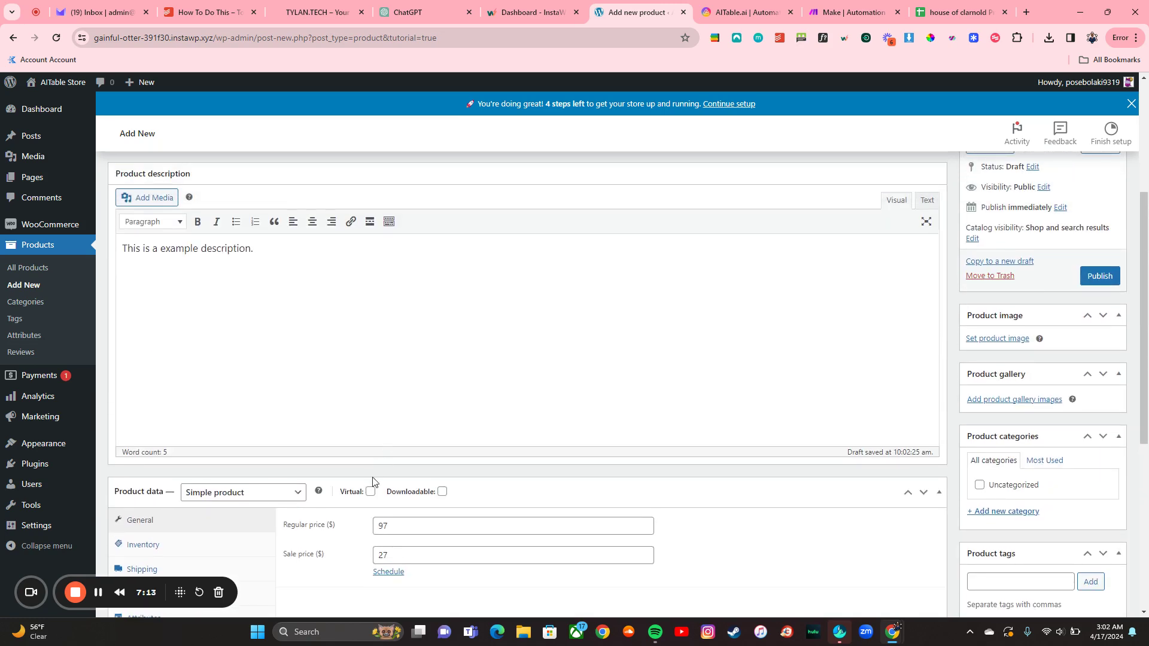
click(371, 491)
scroll(378, 443, down, 2)
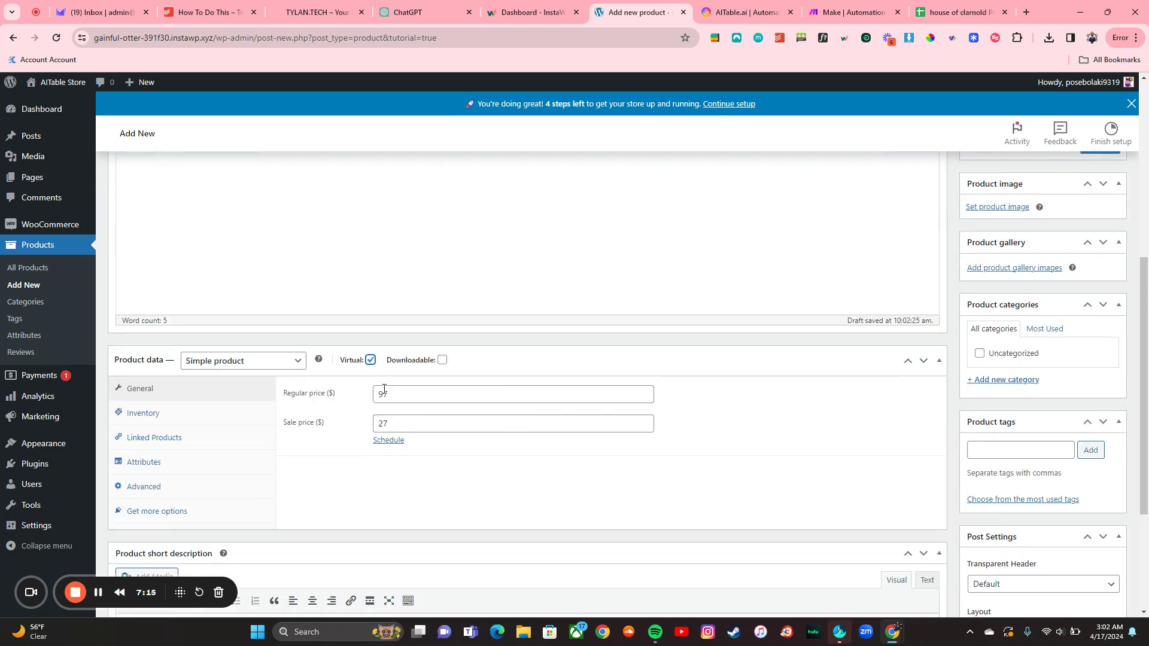
scroll(771, 350, up, 5)
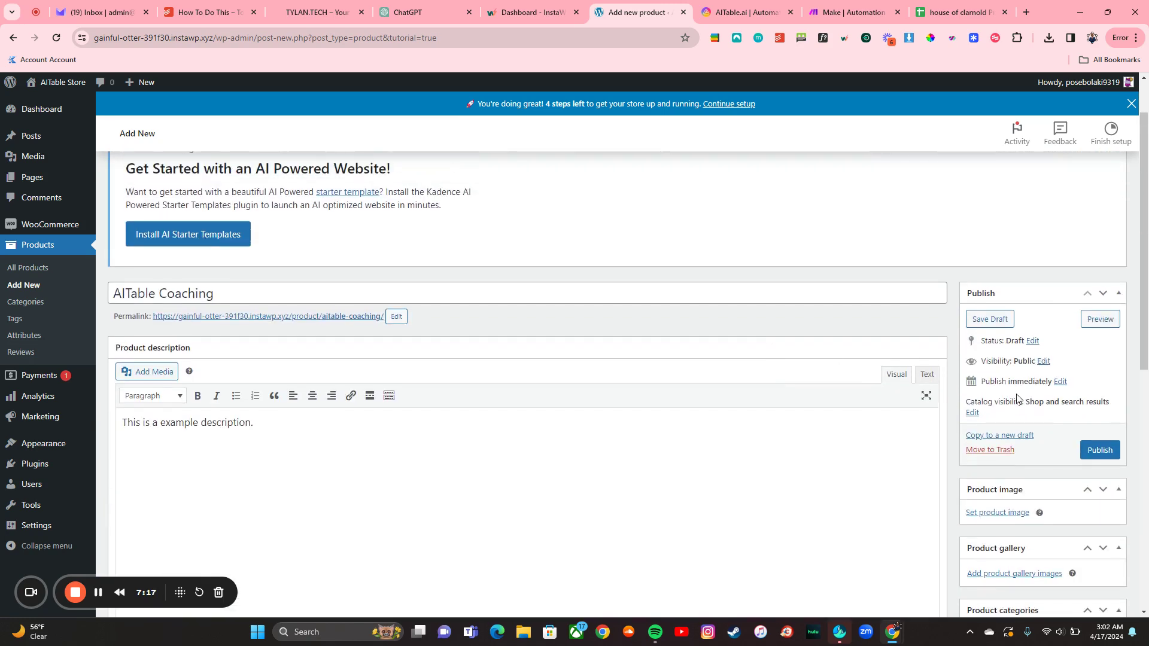
scroll(1012, 389, down, 3)
Step: Upload download (22) as the product image and publish the product
click(984, 359)
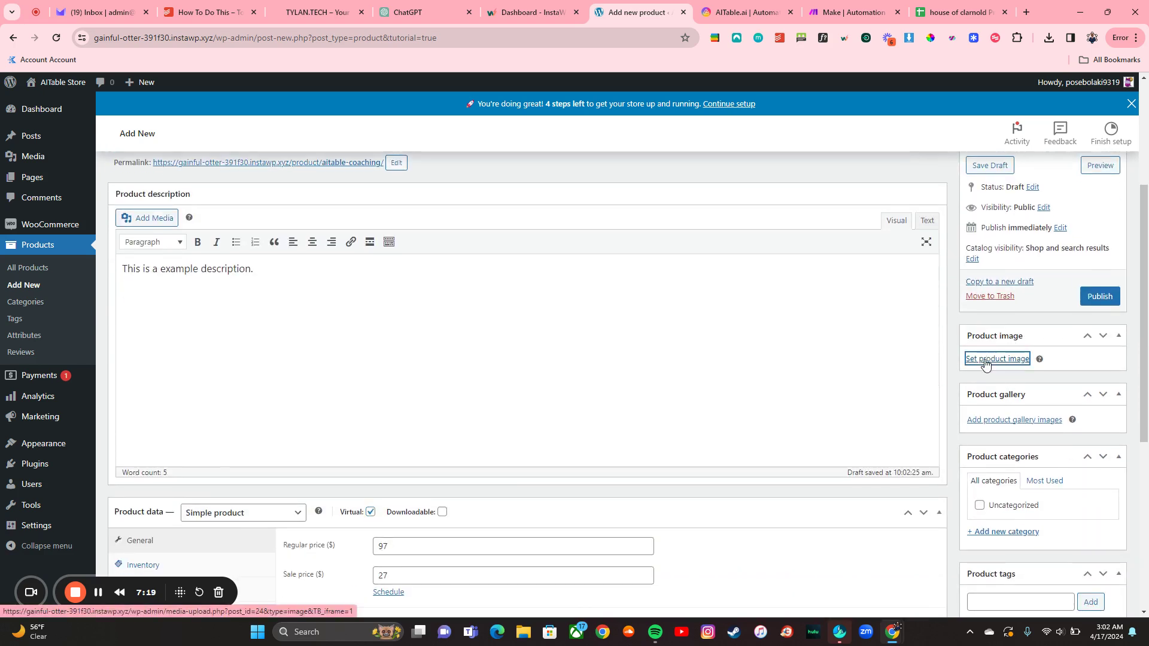
click(546, 325)
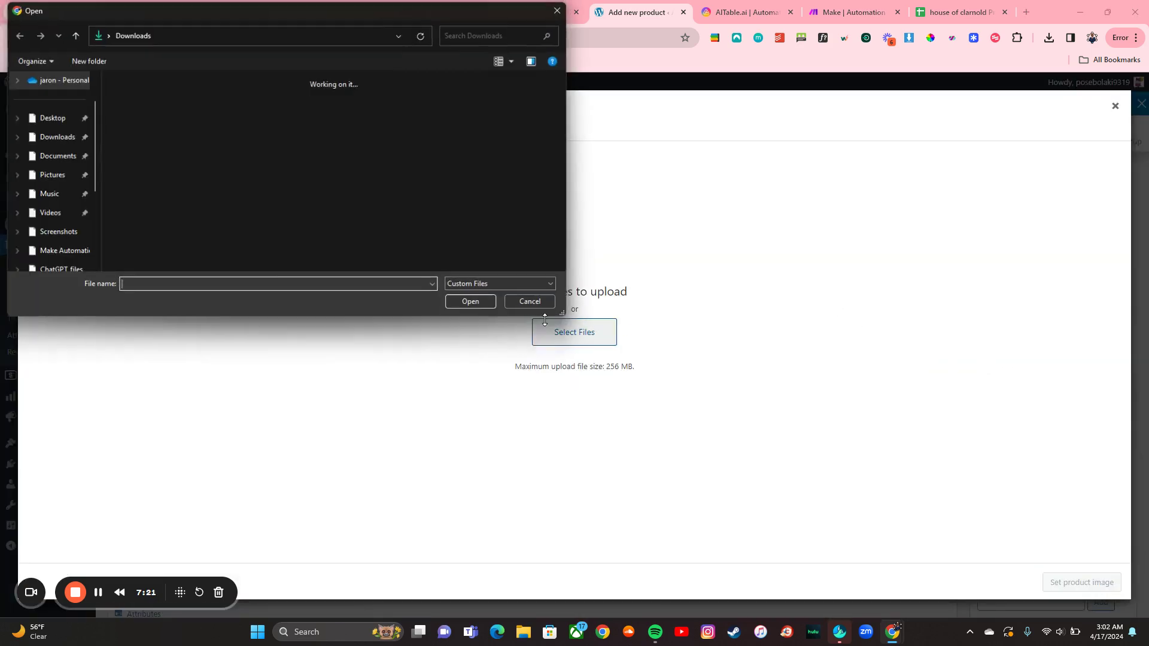
click(265, 128)
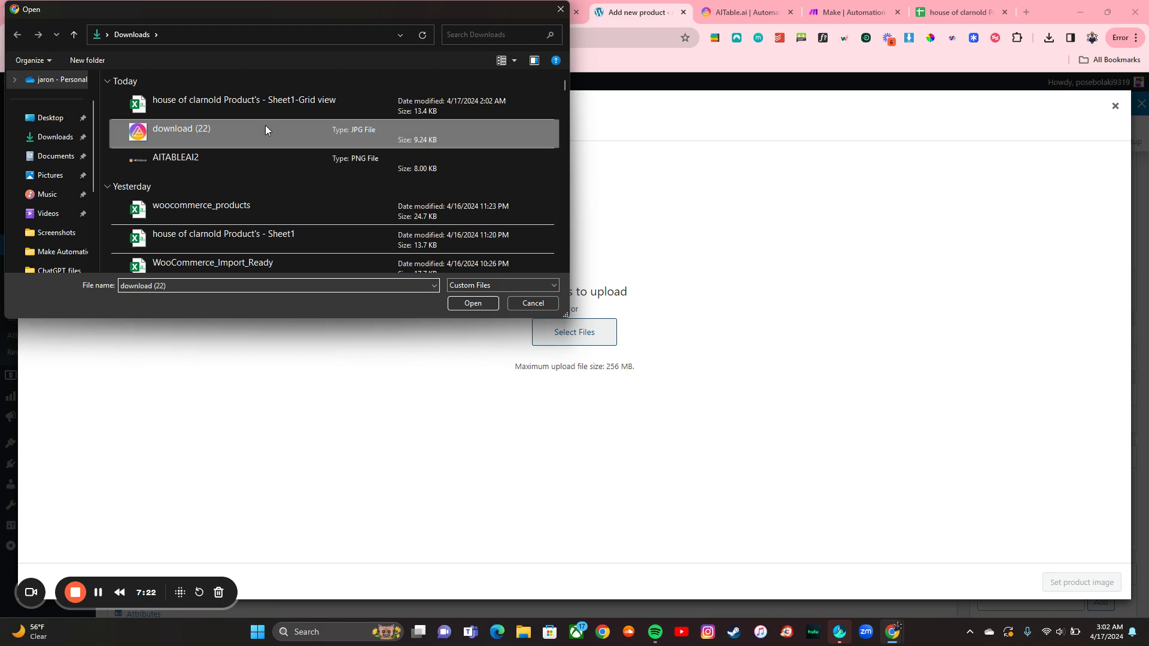
click(467, 304)
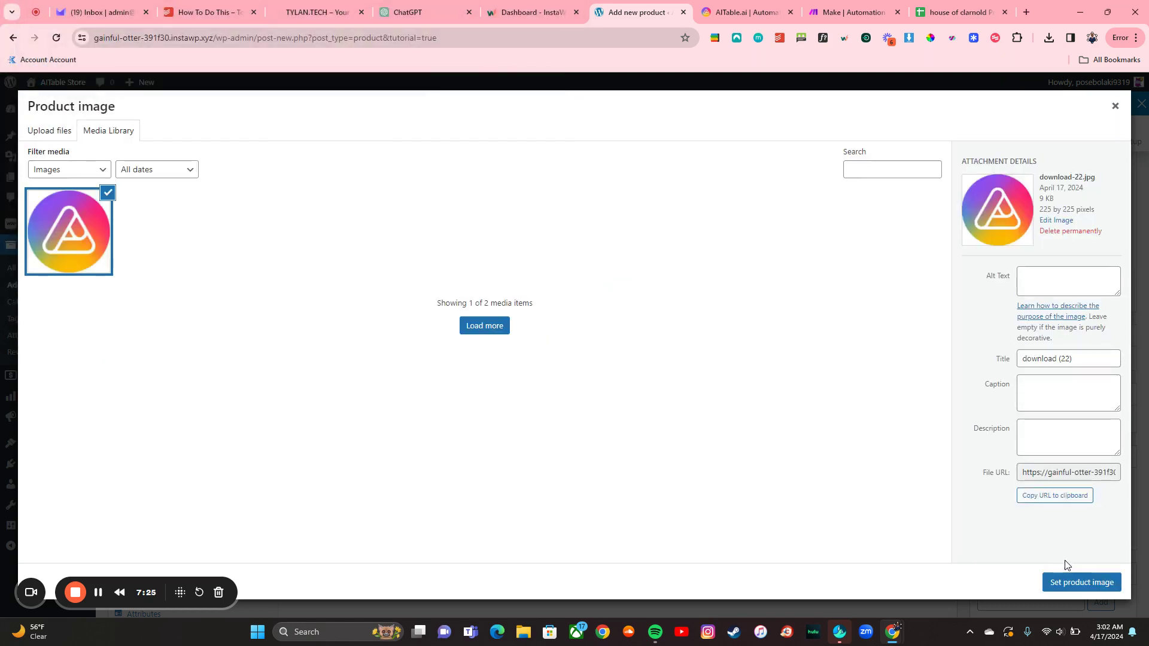
click(1059, 582)
click(1087, 296)
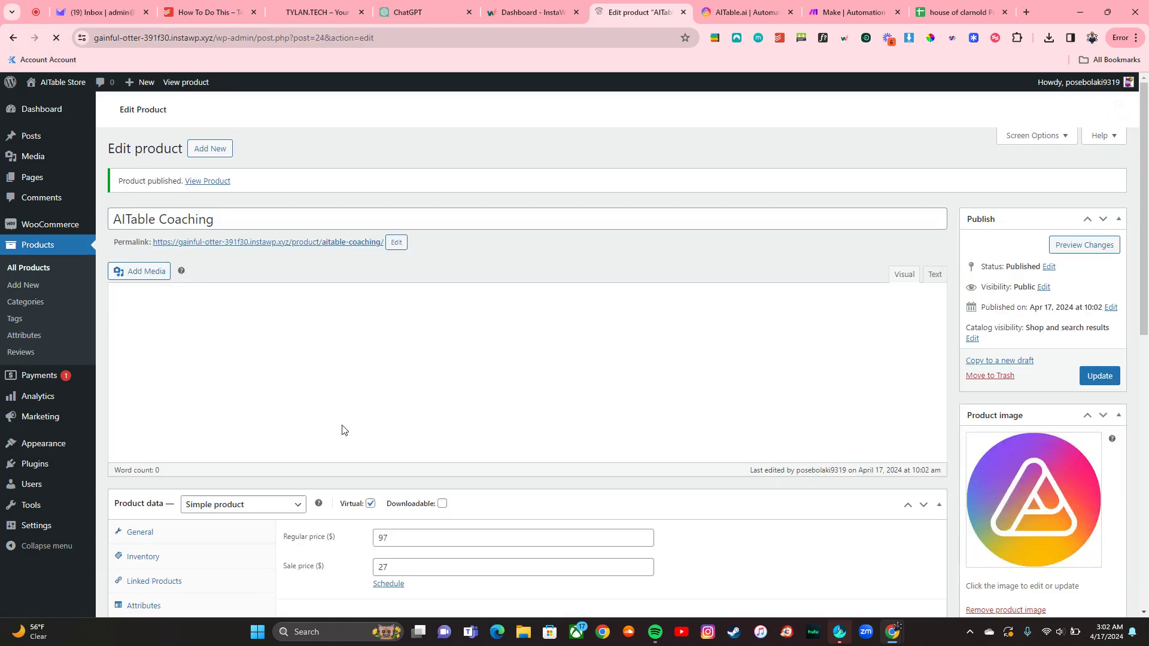
Step: Check the live AITable Coaching page showing $97 cut to $27, then close it
right_click(293, 390)
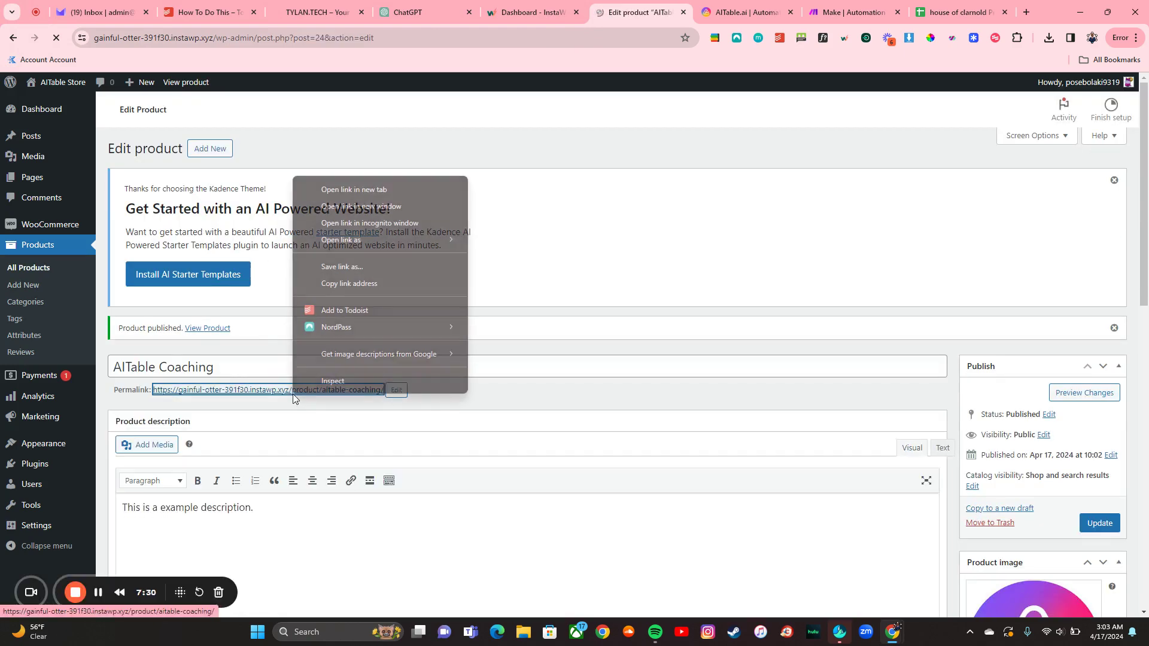
click(368, 191)
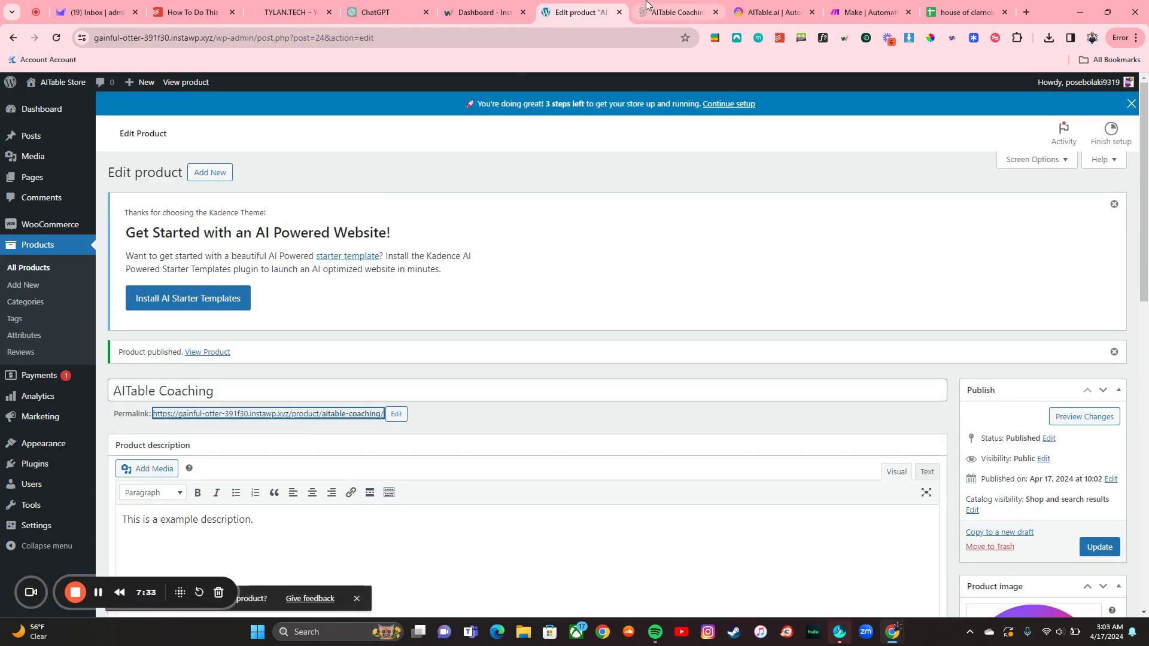
key(ctrl+Tab)
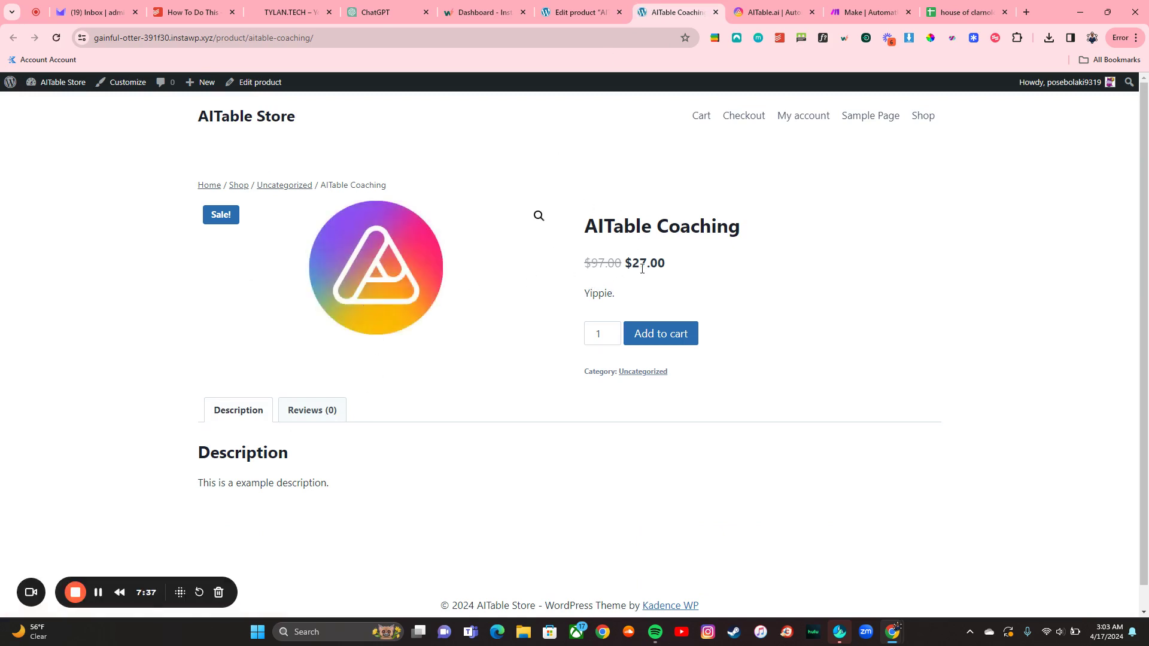
click(716, 12)
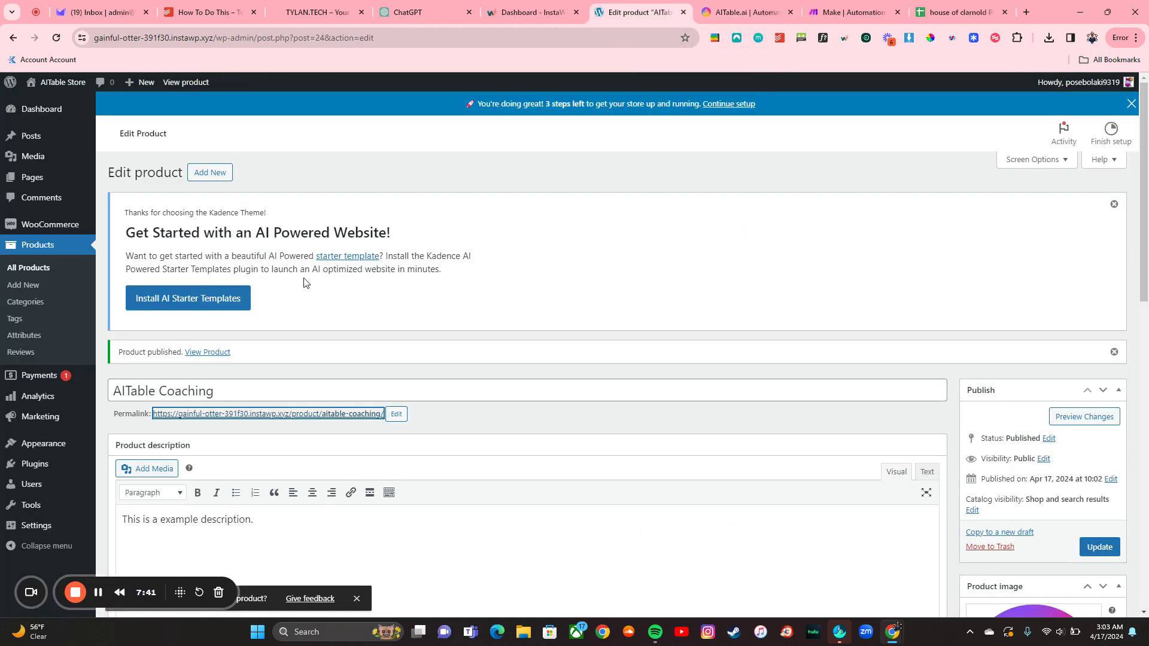
Step: Trash AITable Coaching from All Products, then delete it permanently from the Trash view
click(27, 268)
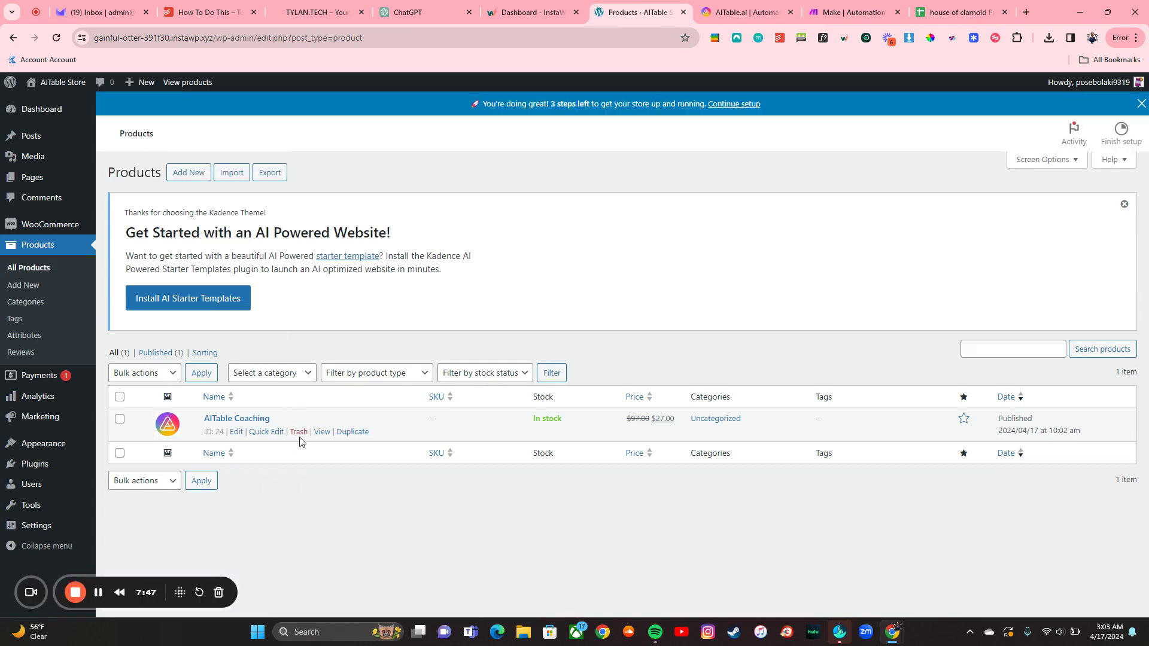
click(299, 433)
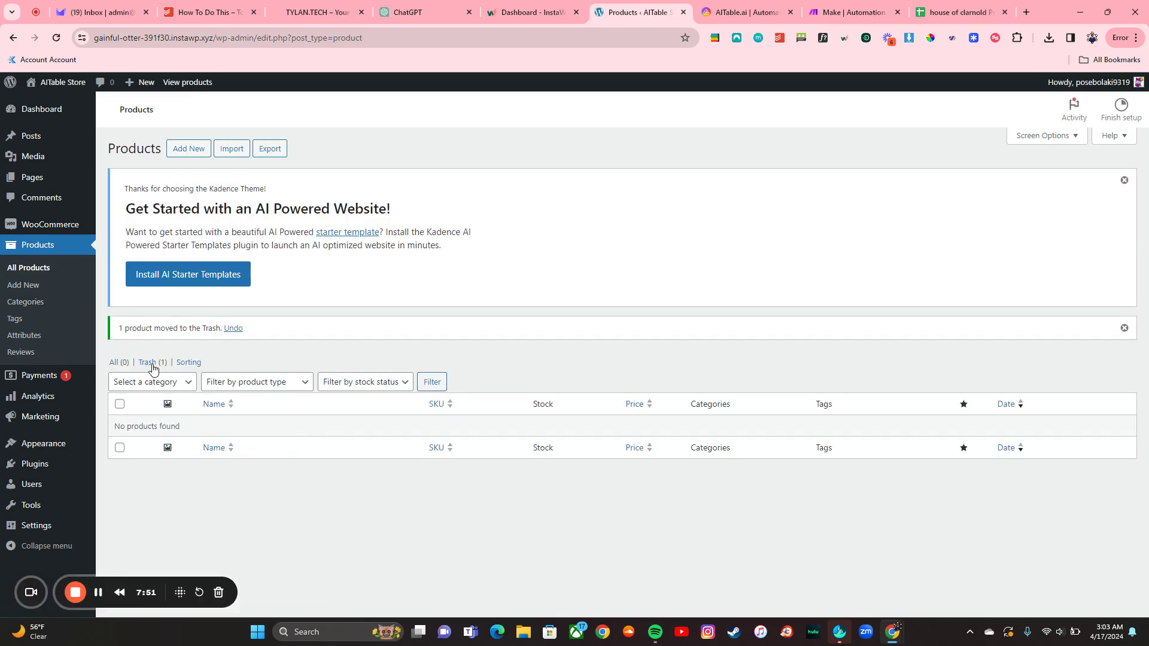
click(152, 363)
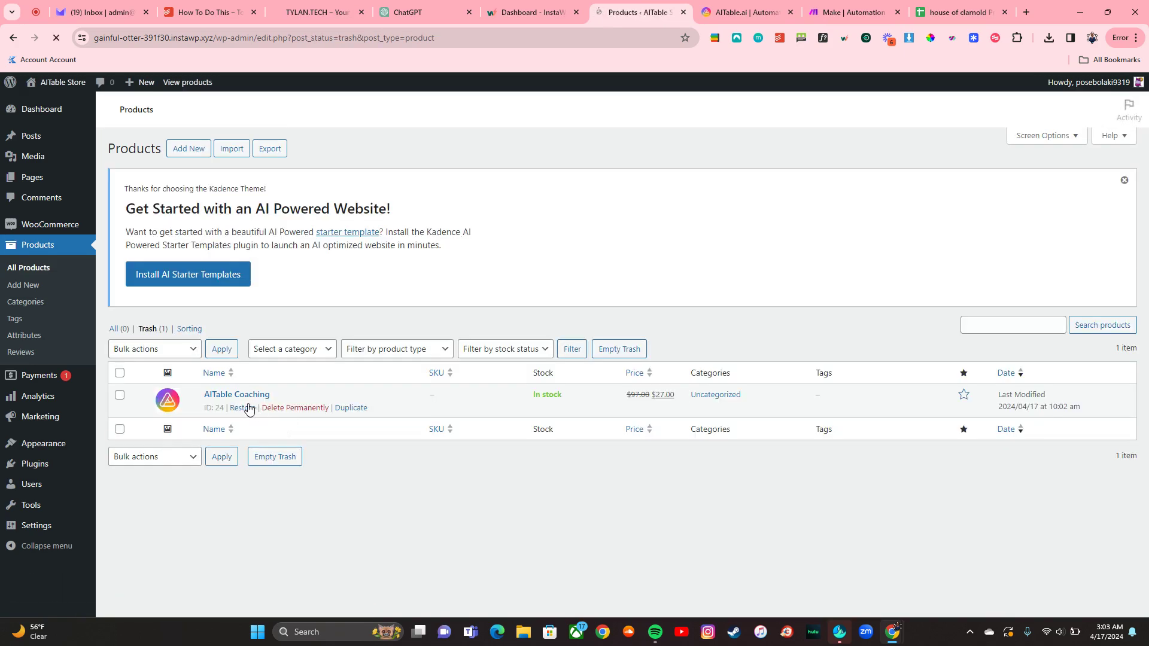
click(270, 409)
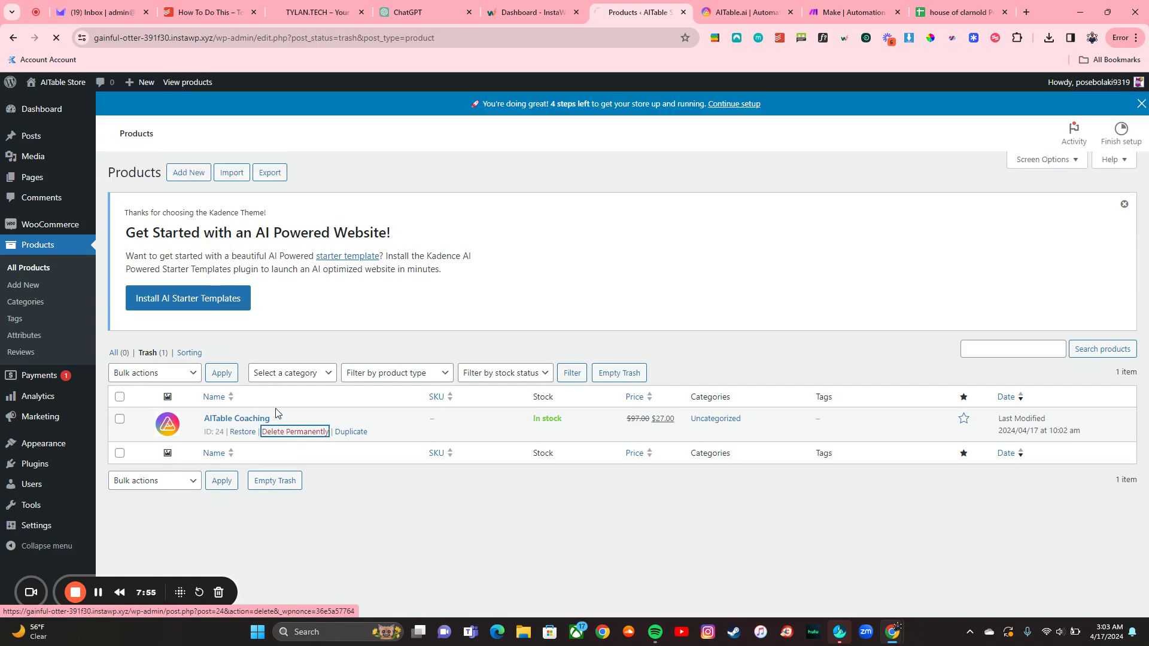
scroll(609, 365, down, 2)
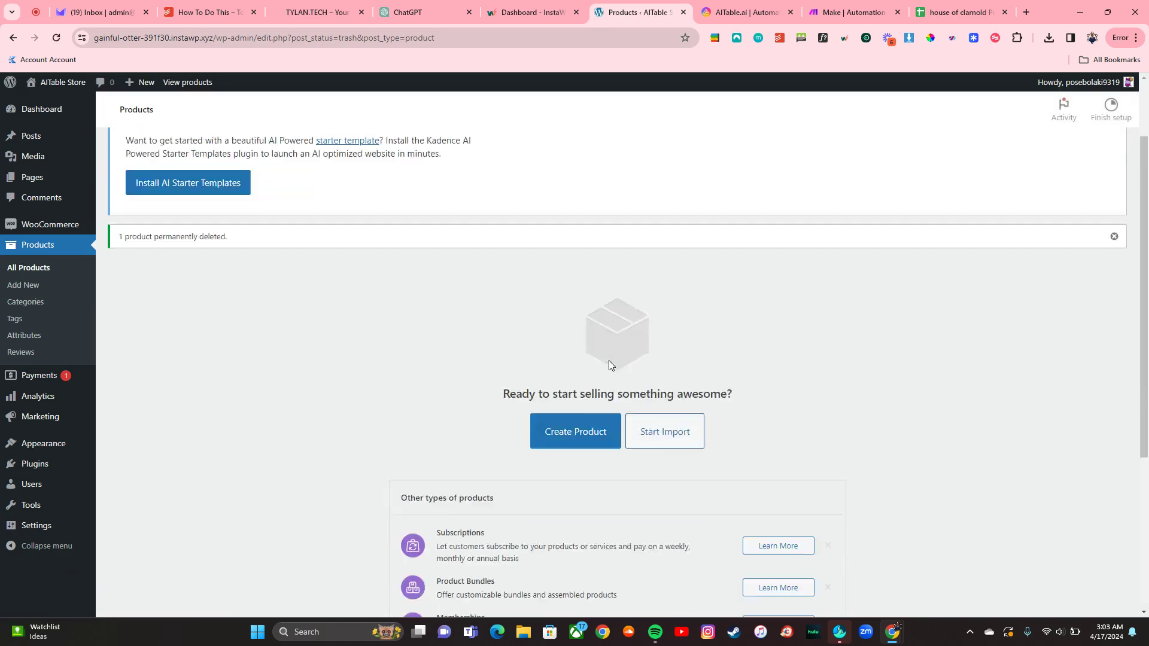
scroll(608, 365, down, 3)
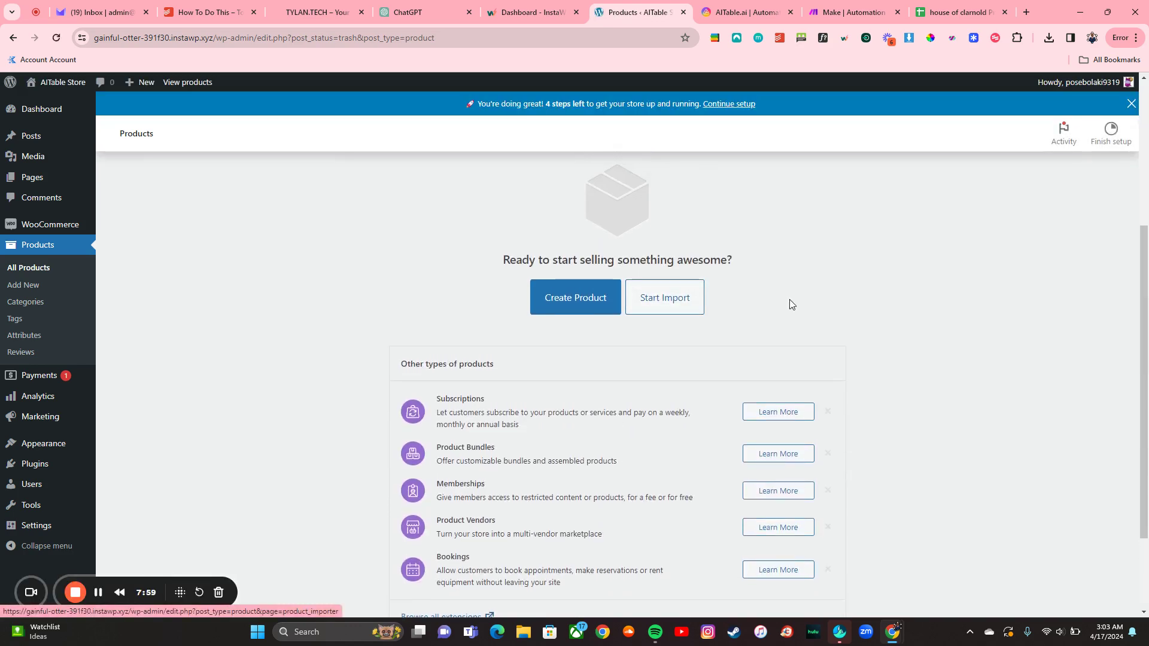
scroll(824, 307, down, 2)
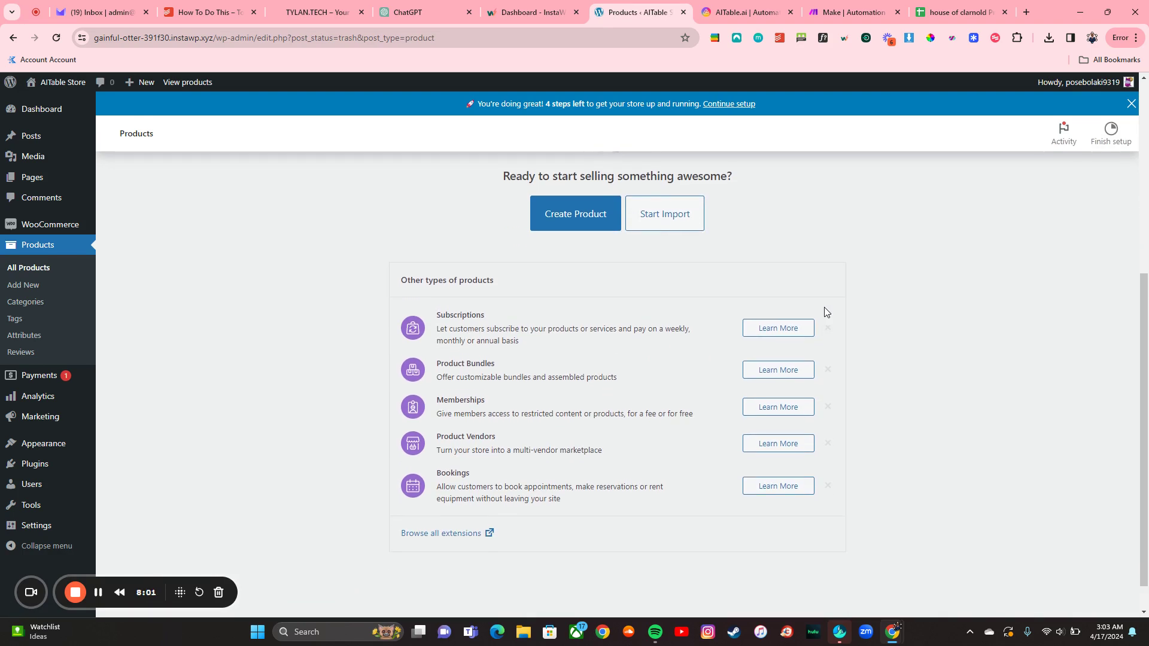
scroll(824, 312, up, 2)
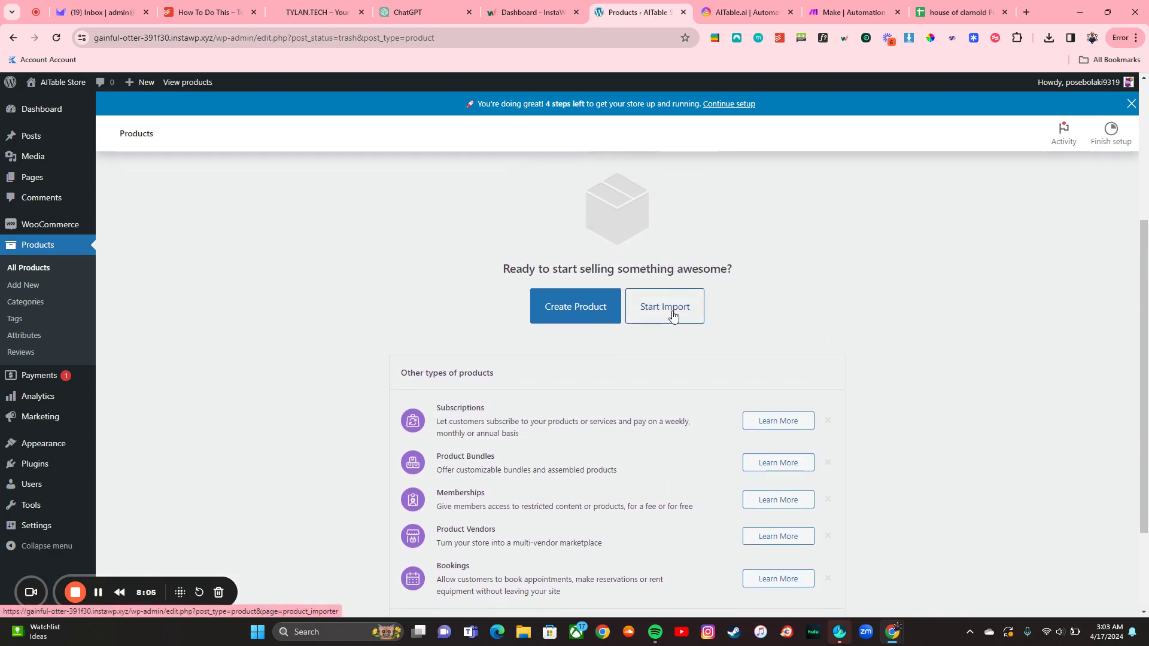
Step: Glance at the product spreadsheet, then start WooCommerce's CSV product import and open the file chooser
click(922, 16)
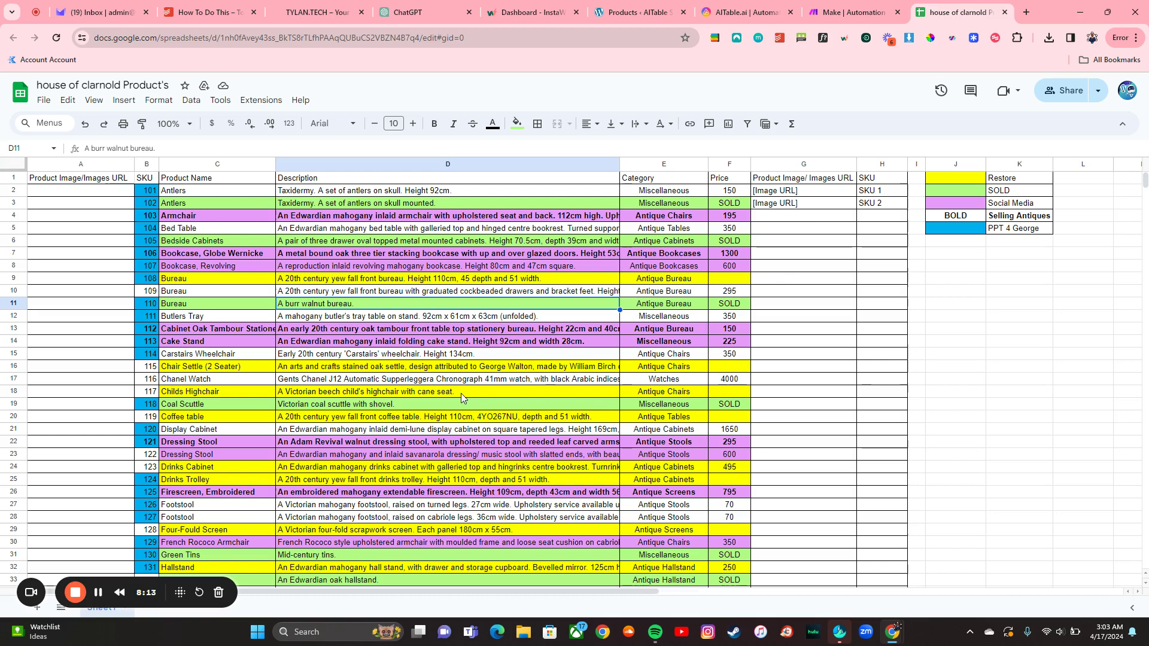
click(636, 6)
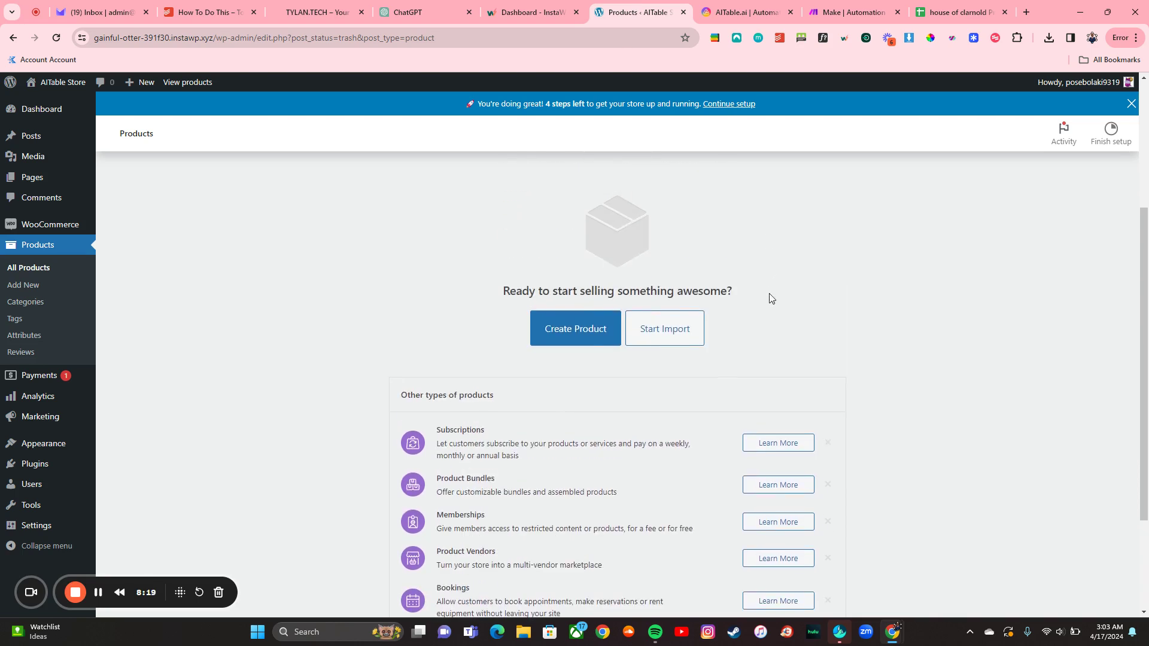
click(687, 334)
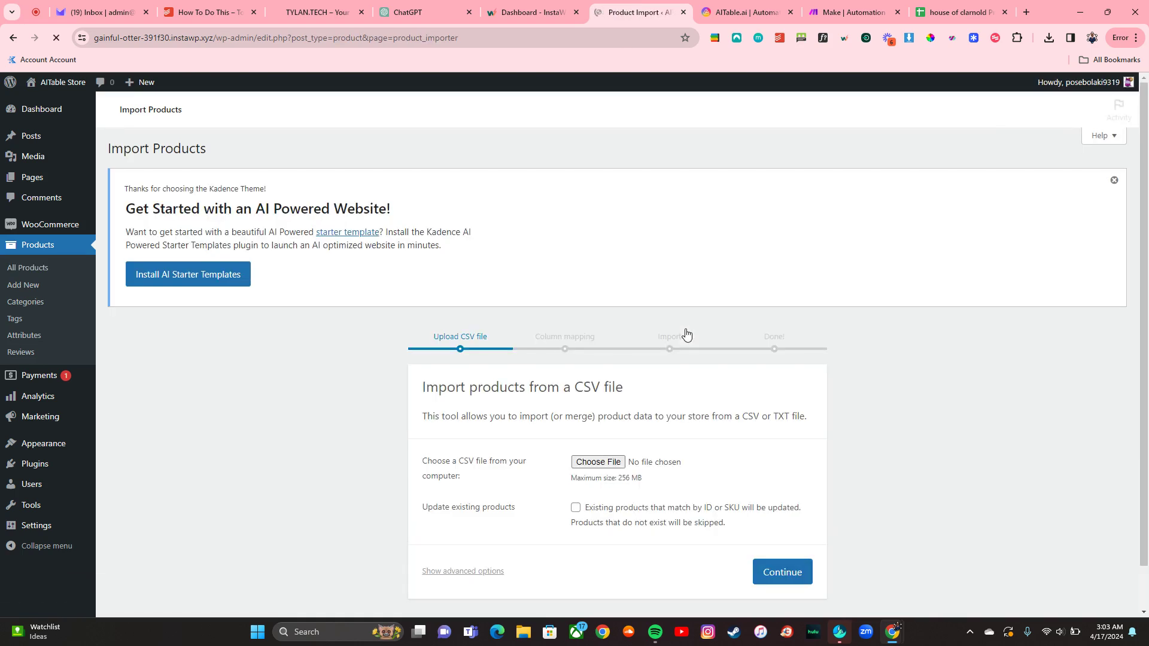
click(593, 464)
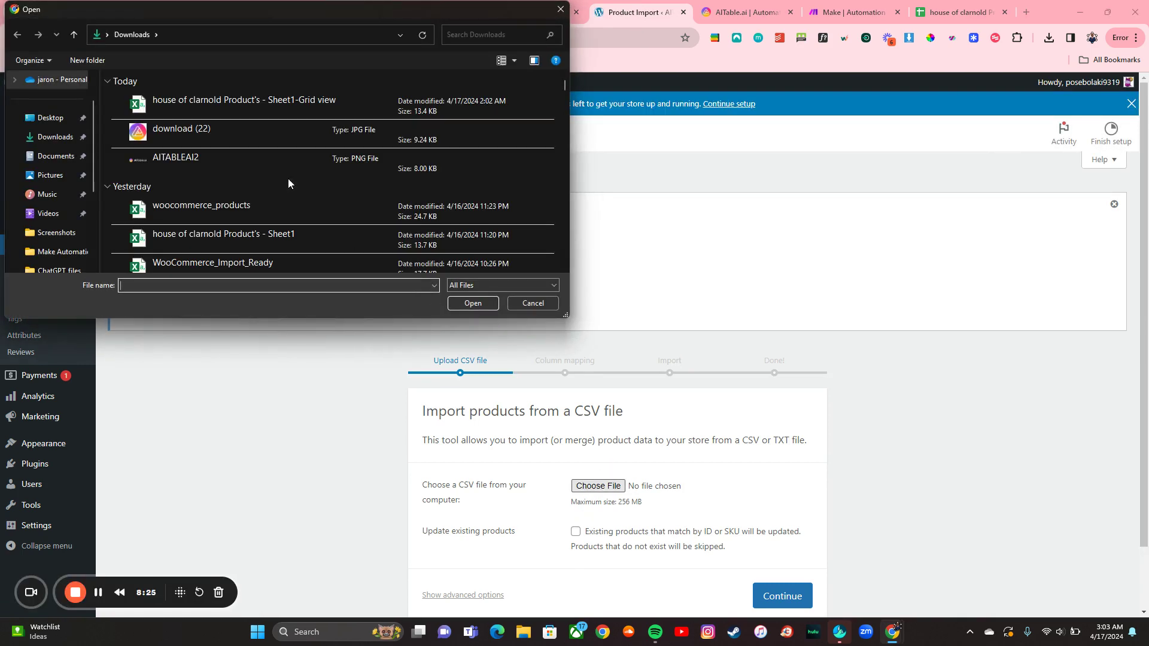
Step: Choose the Sheet1-Grid view products CSV and continue to column mapping
double_click(309, 105)
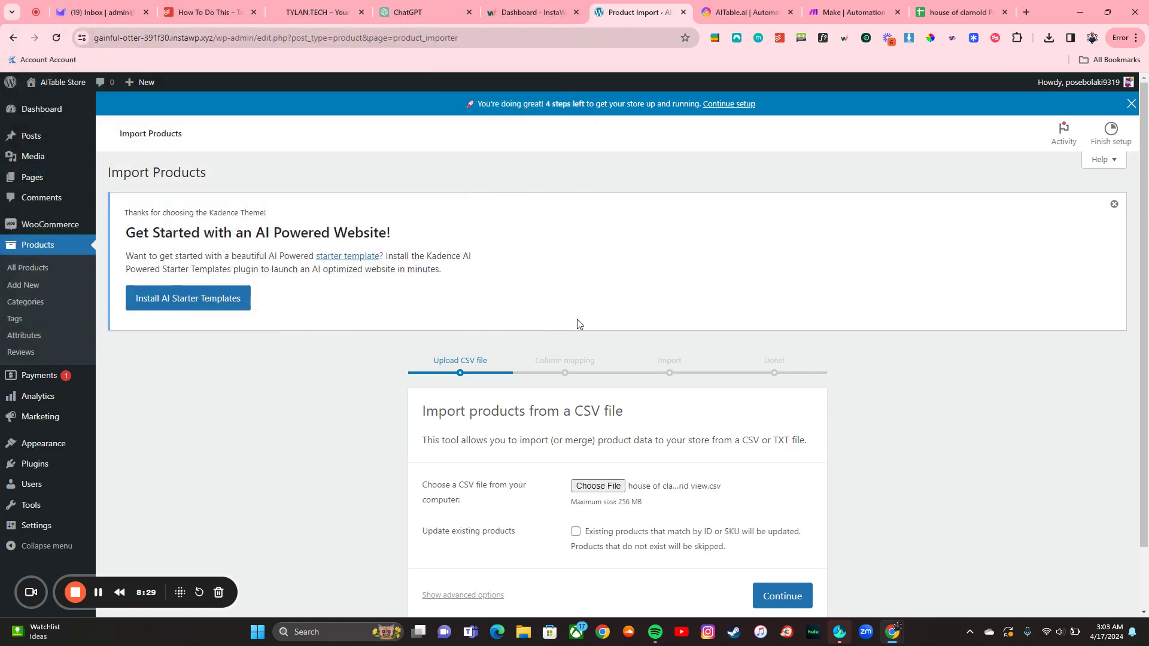
scroll(613, 339, down, 1)
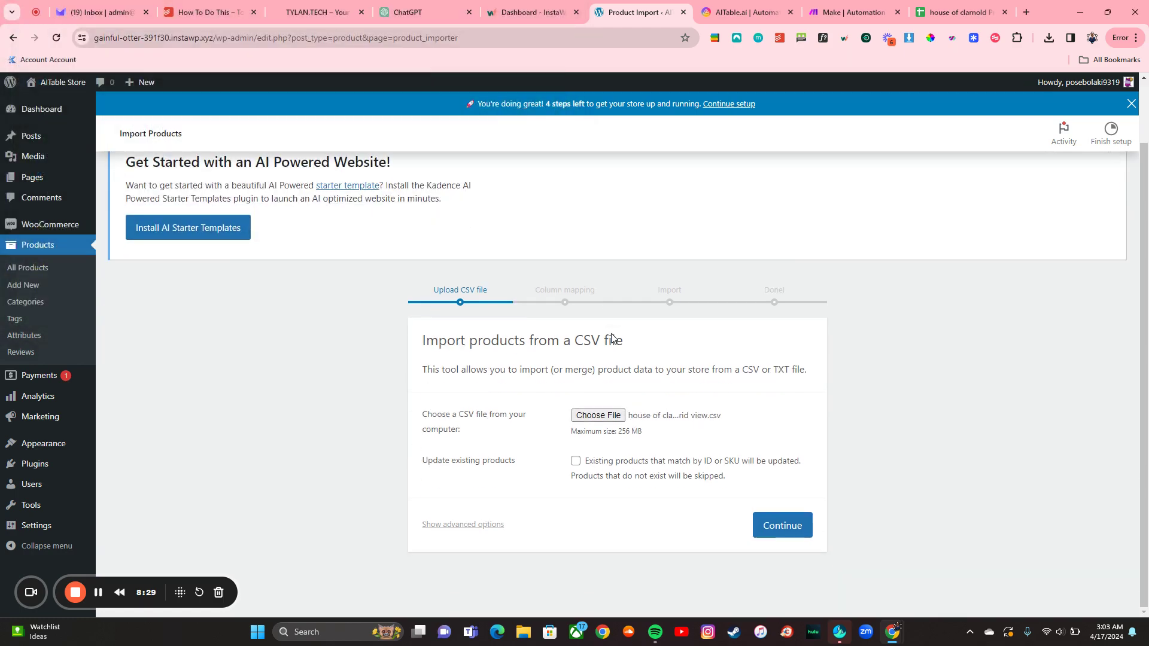
click(782, 526)
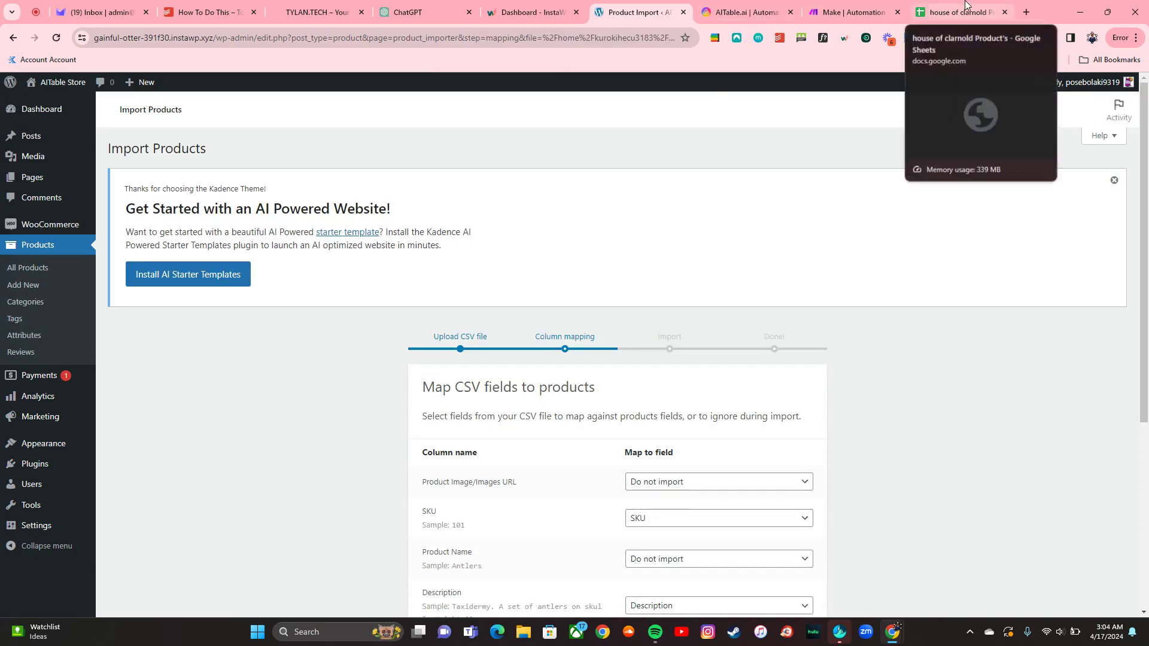
Step: Map the Product Name column to Name and run the importer
scroll(670, 419, down, 4)
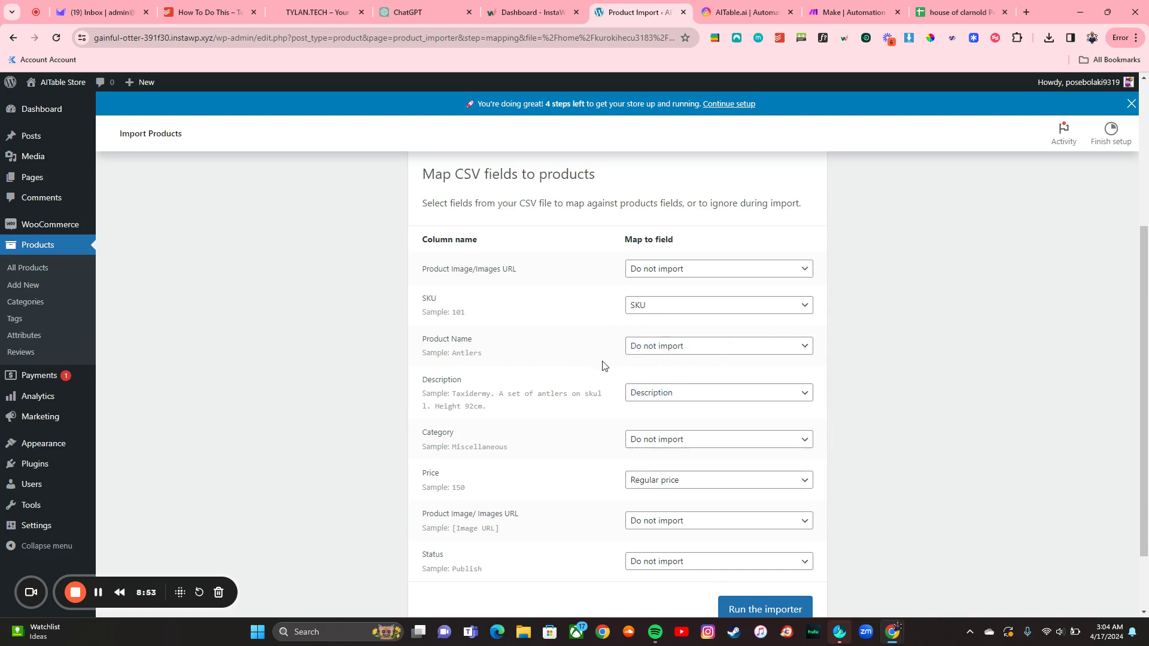
scroll(603, 366, down, 2)
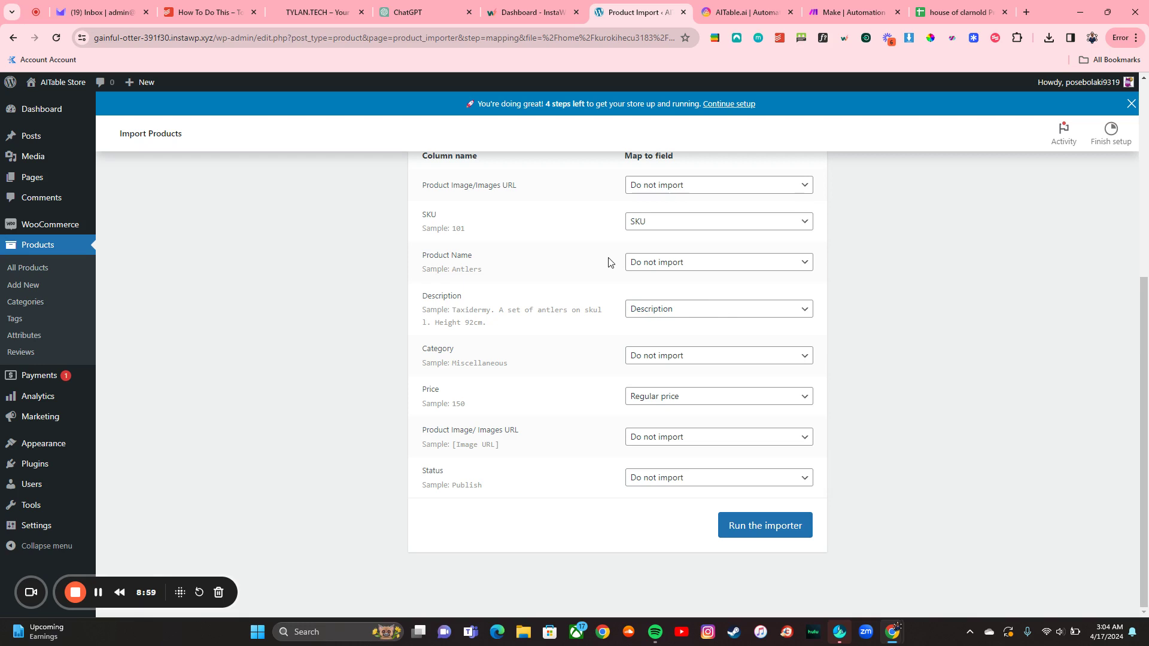
scroll(609, 262, up, 1)
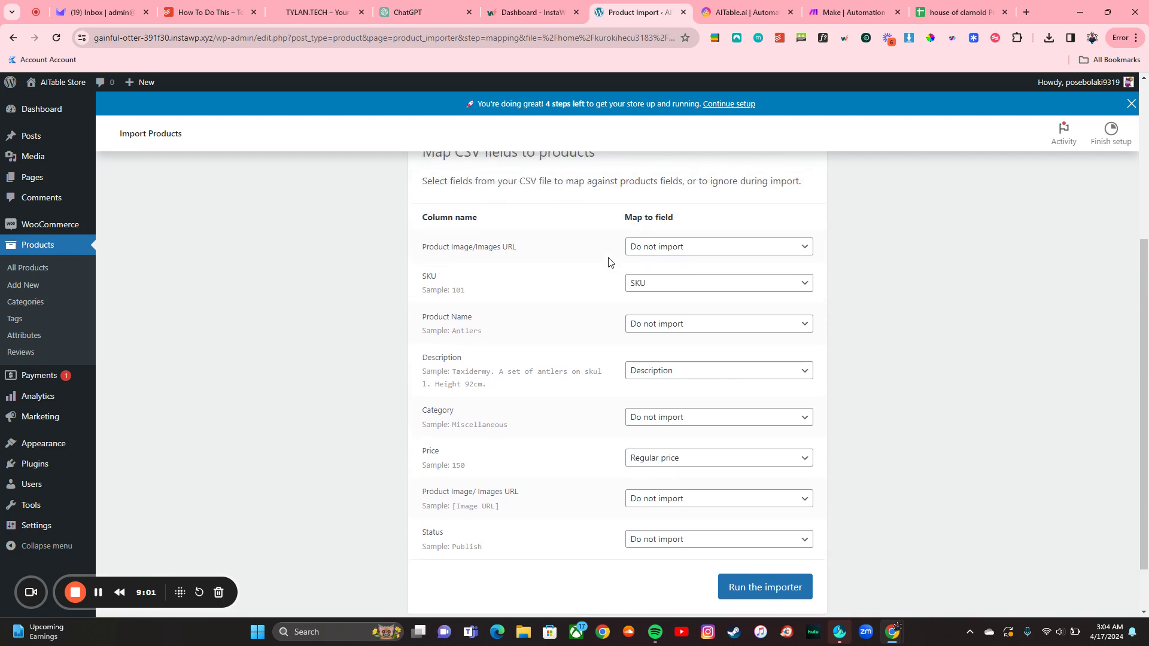
scroll(609, 262, down, 1)
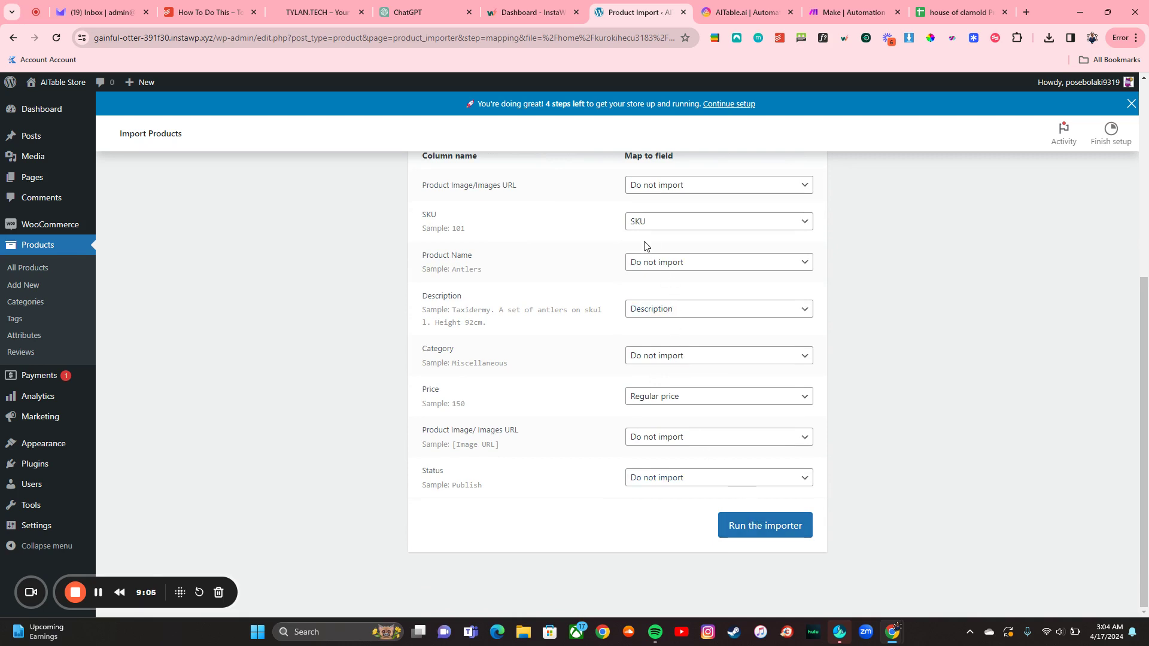
scroll(646, 246, up, 1)
click(671, 329)
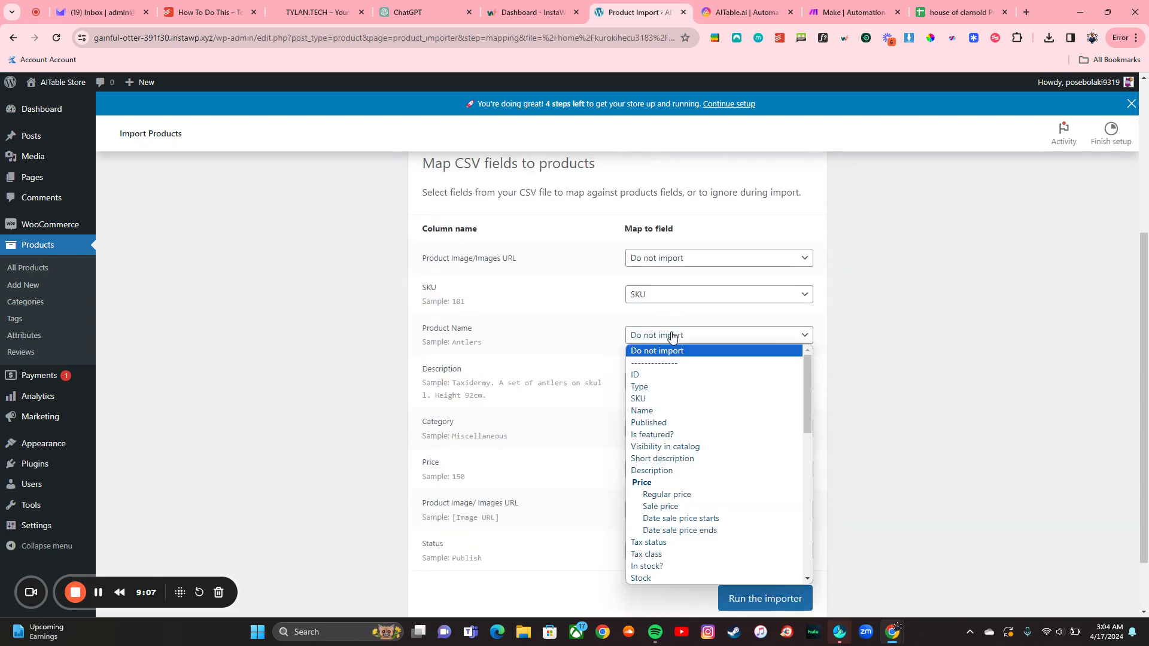
click(684, 410)
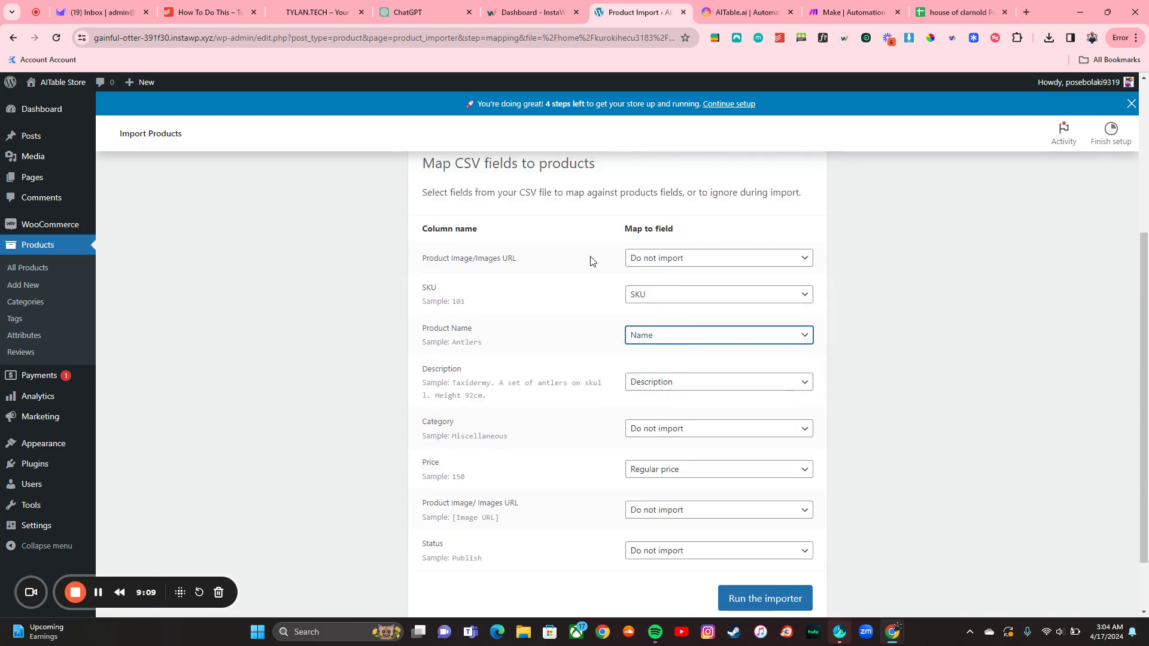
scroll(686, 406, down, 1)
click(758, 530)
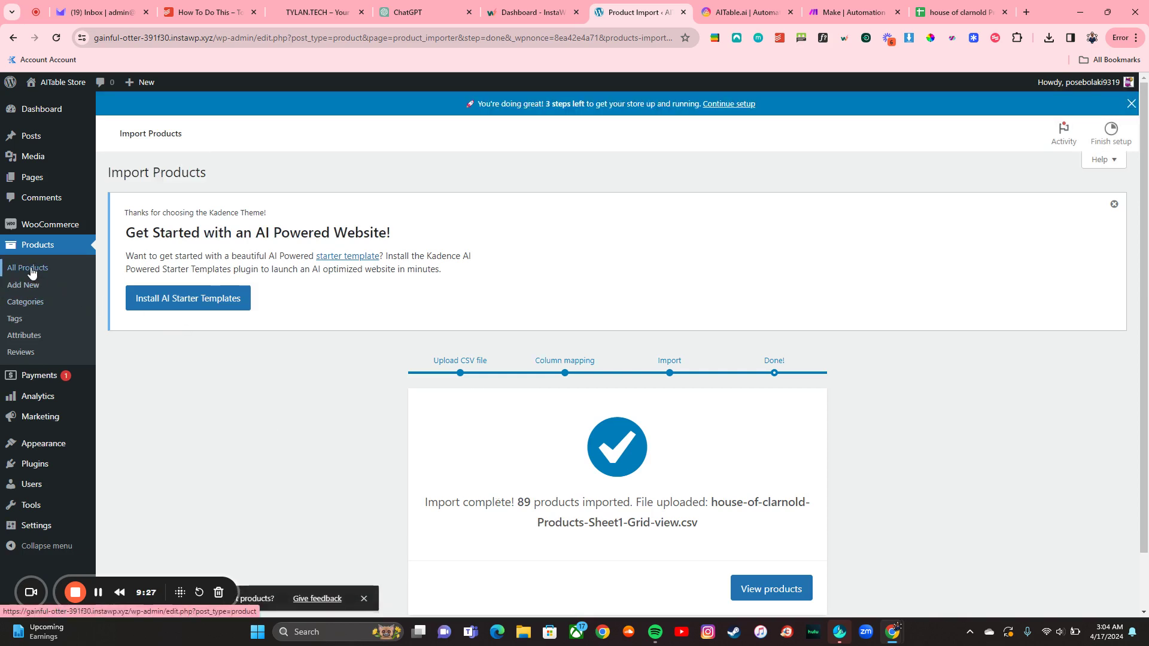
Step: Open All Products and scroll through the 89 imported antique products
click(28, 269)
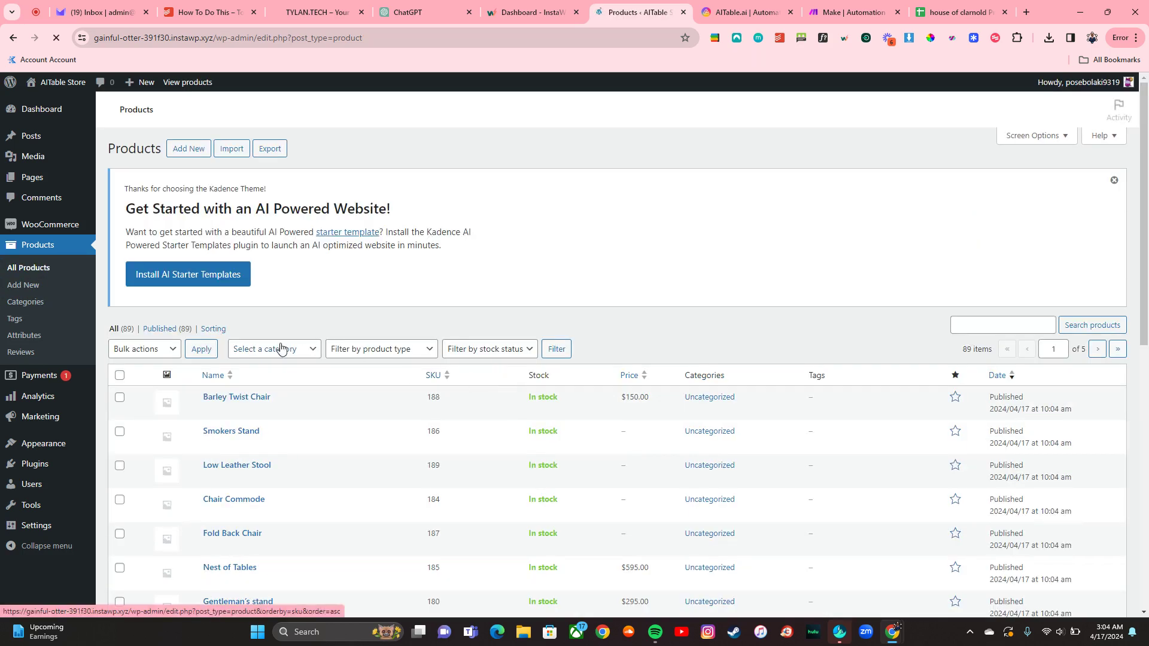
scroll(268, 411, down, 2)
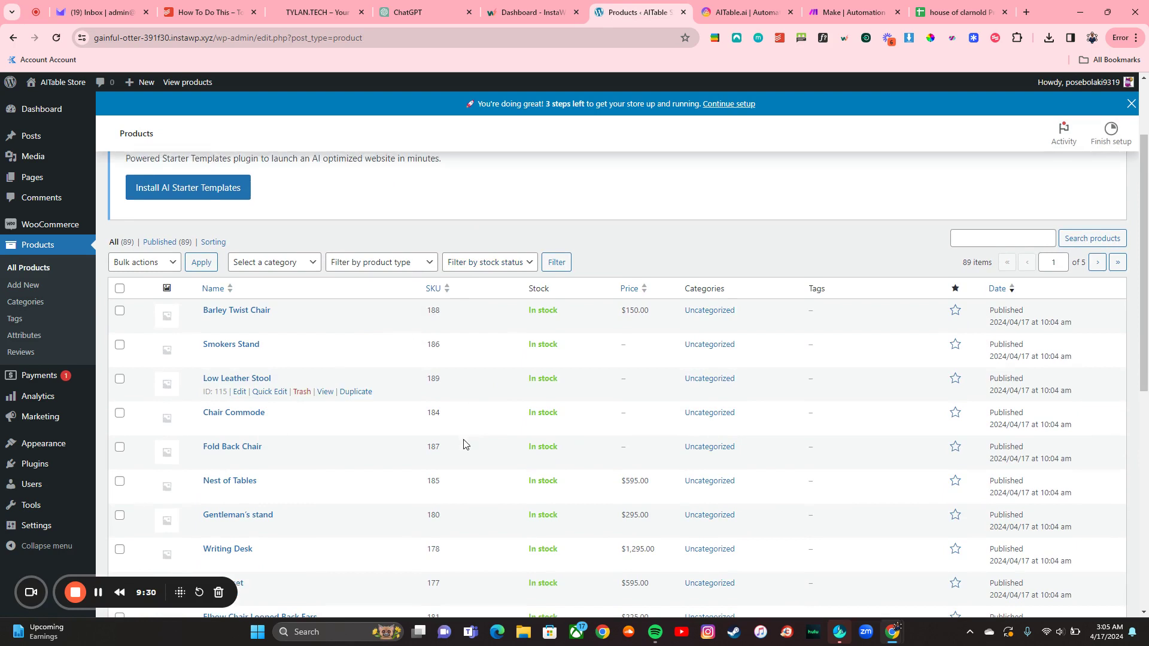
scroll(683, 415, down, 2)
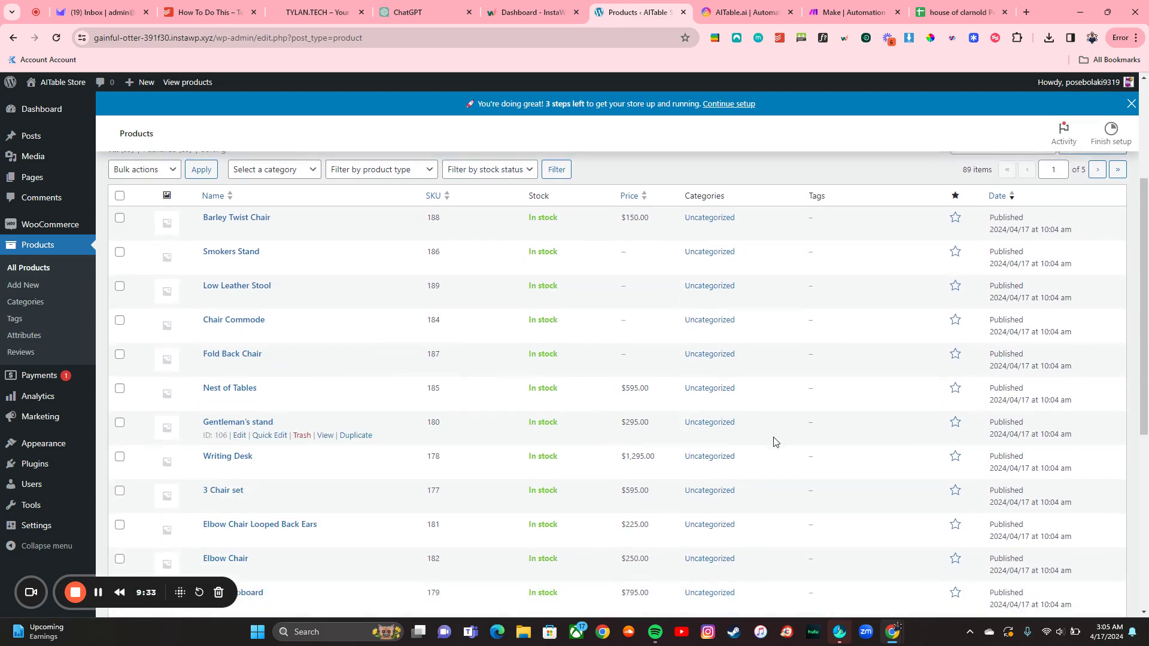
scroll(741, 434, down, 6)
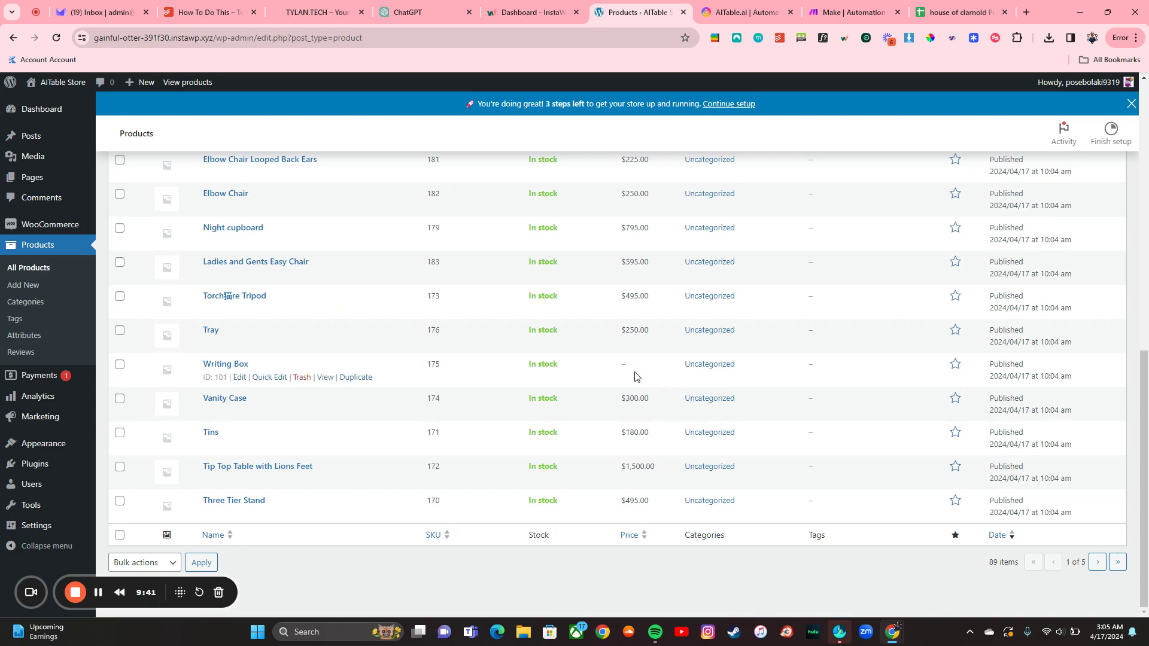
scroll(635, 376, up, 7)
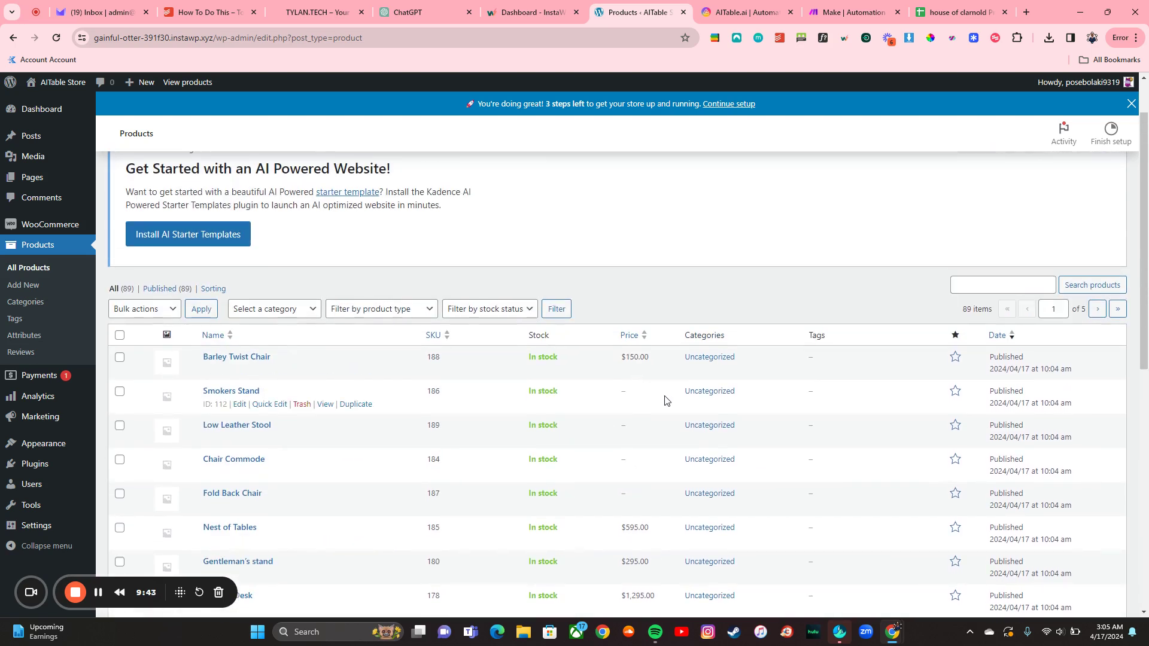
scroll(667, 400, down, 3)
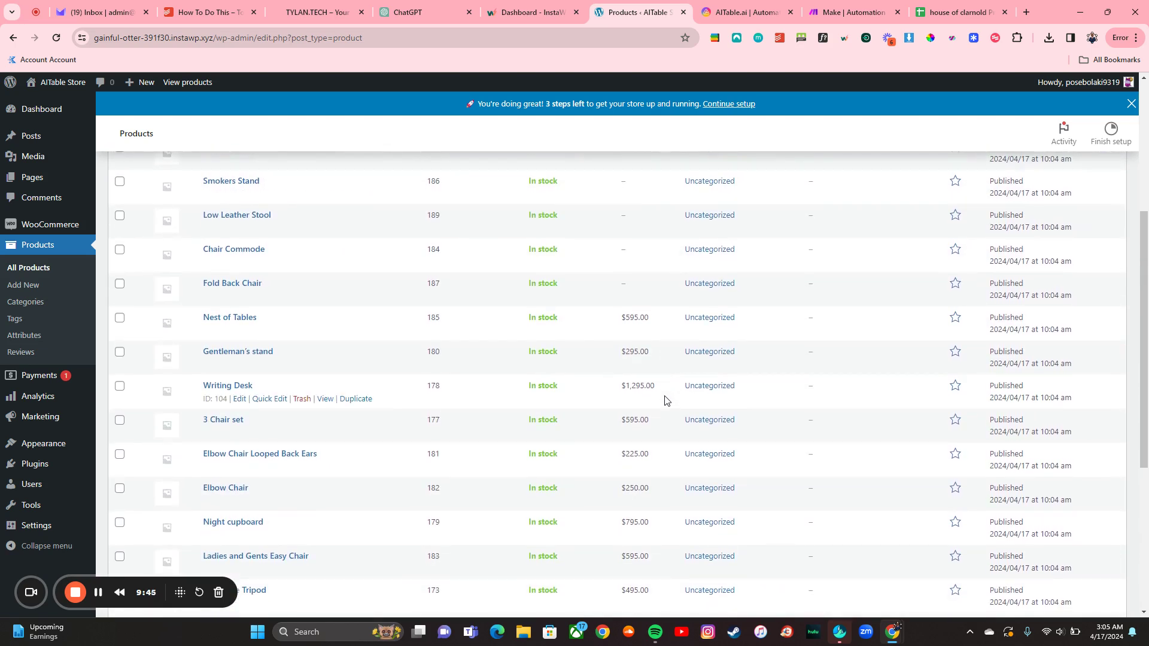
scroll(666, 400, down, 4)
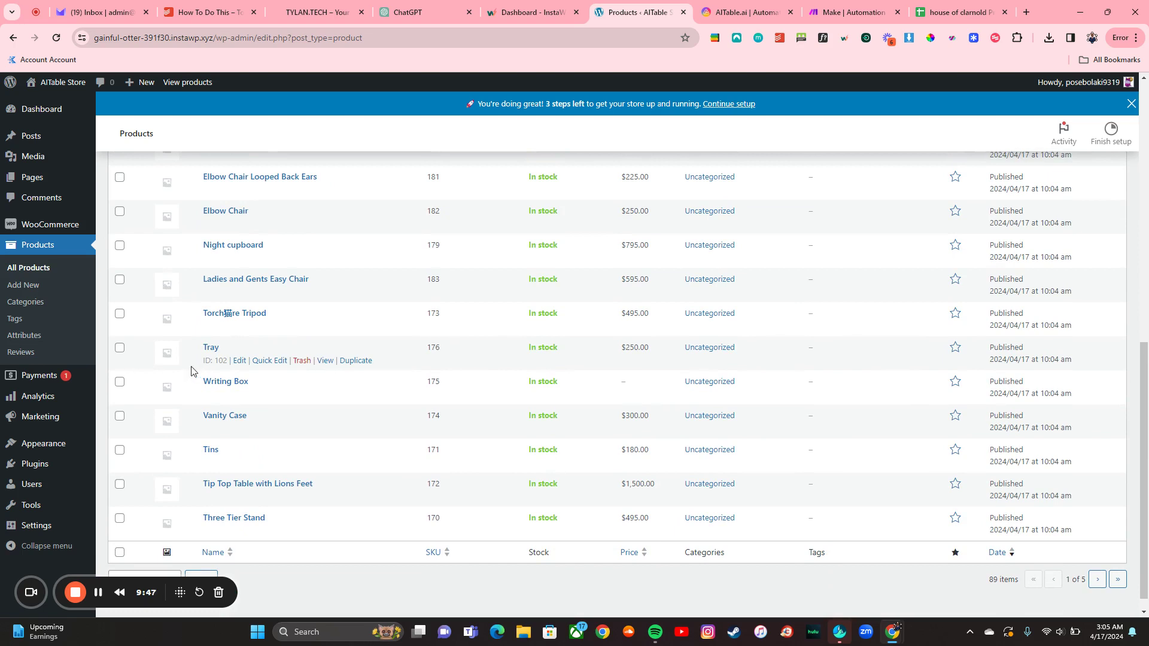
scroll(278, 368, up, 6)
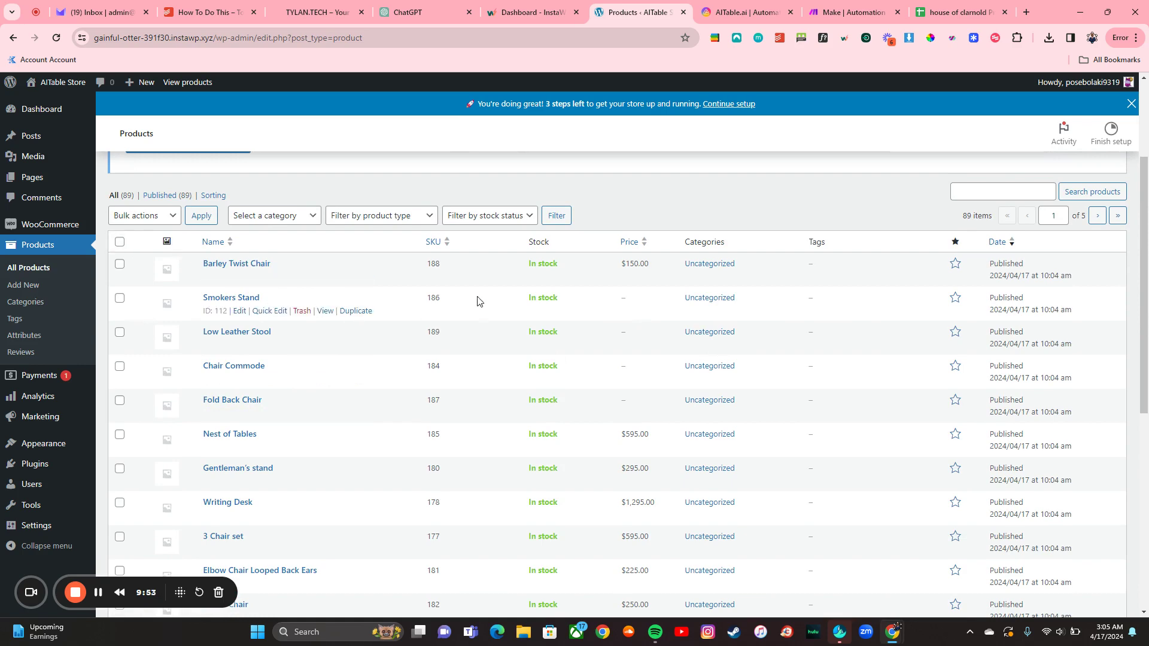
scroll(477, 301, down, 3)
scroll(666, 375, down, 3)
scroll(598, 374, up, 2)
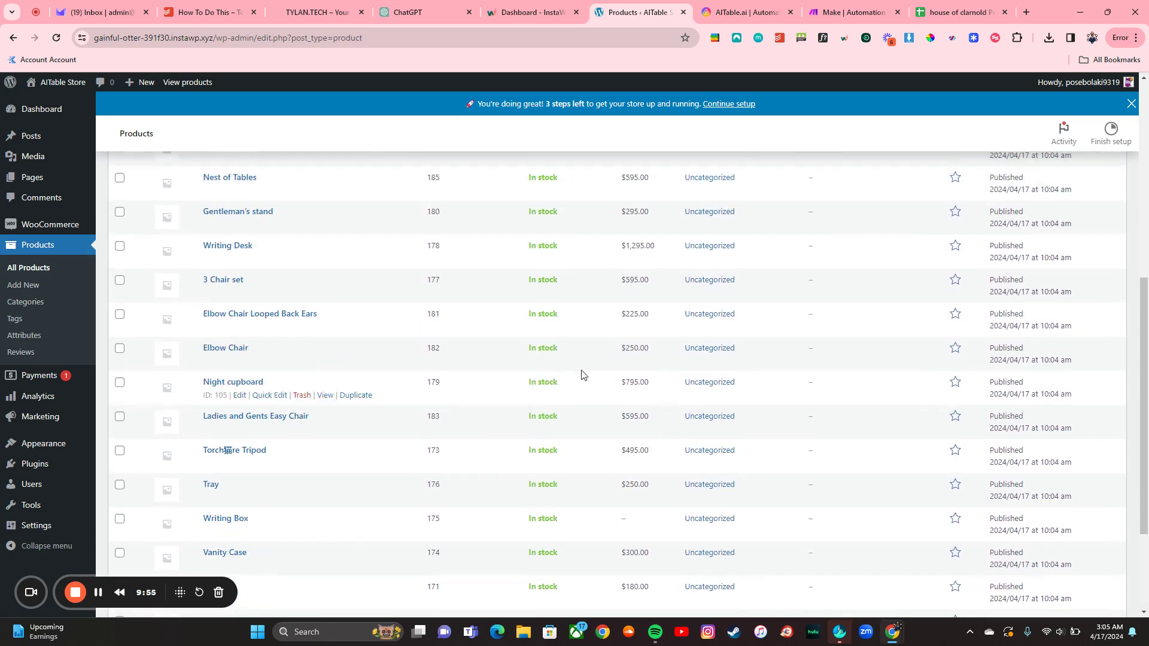
scroll(500, 359, up, 2)
scroll(308, 303, up, 3)
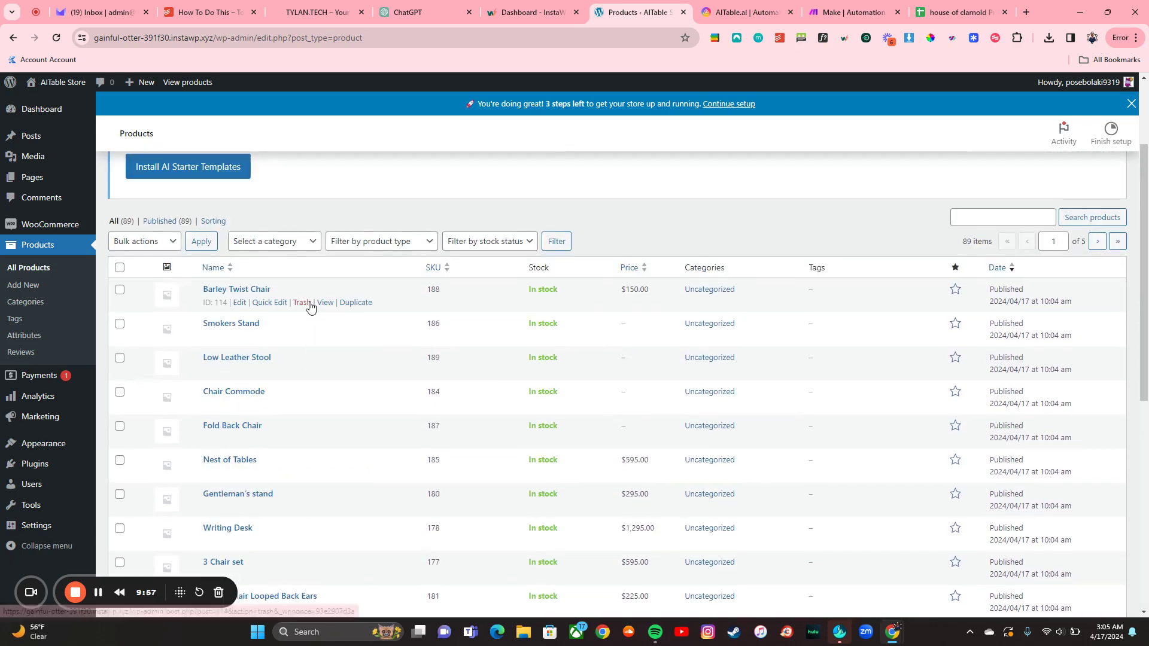
Step: Move the first two pages of products to the Trash with Bulk actions > Move to Trash
click(120, 267)
click(143, 241)
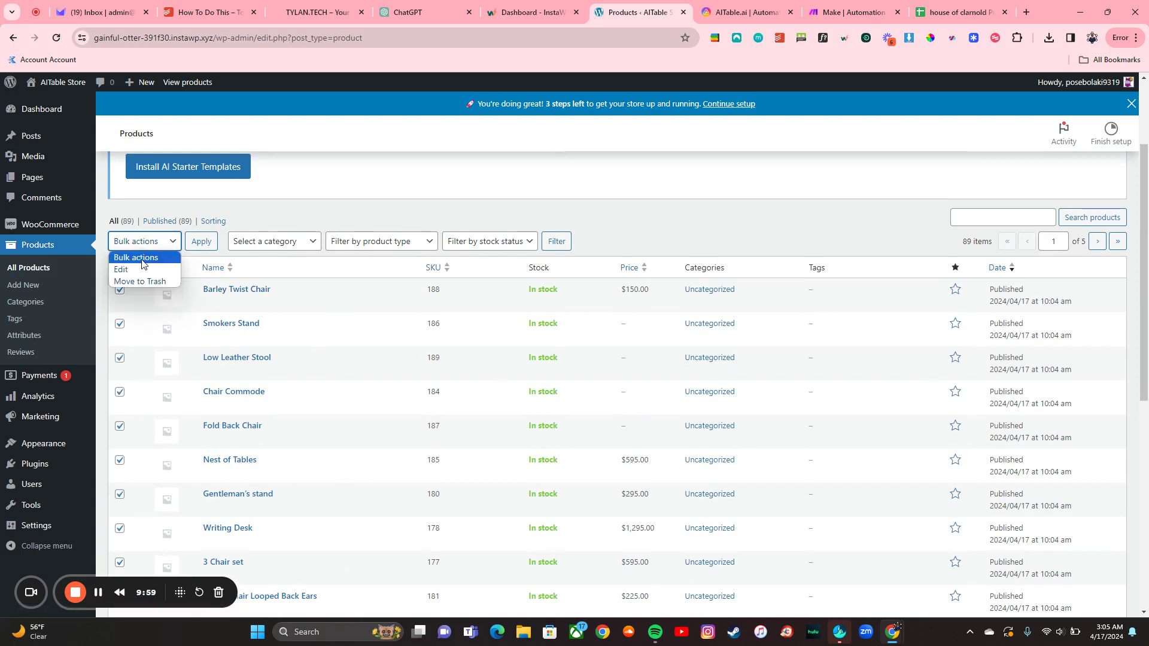
click(140, 282)
click(213, 244)
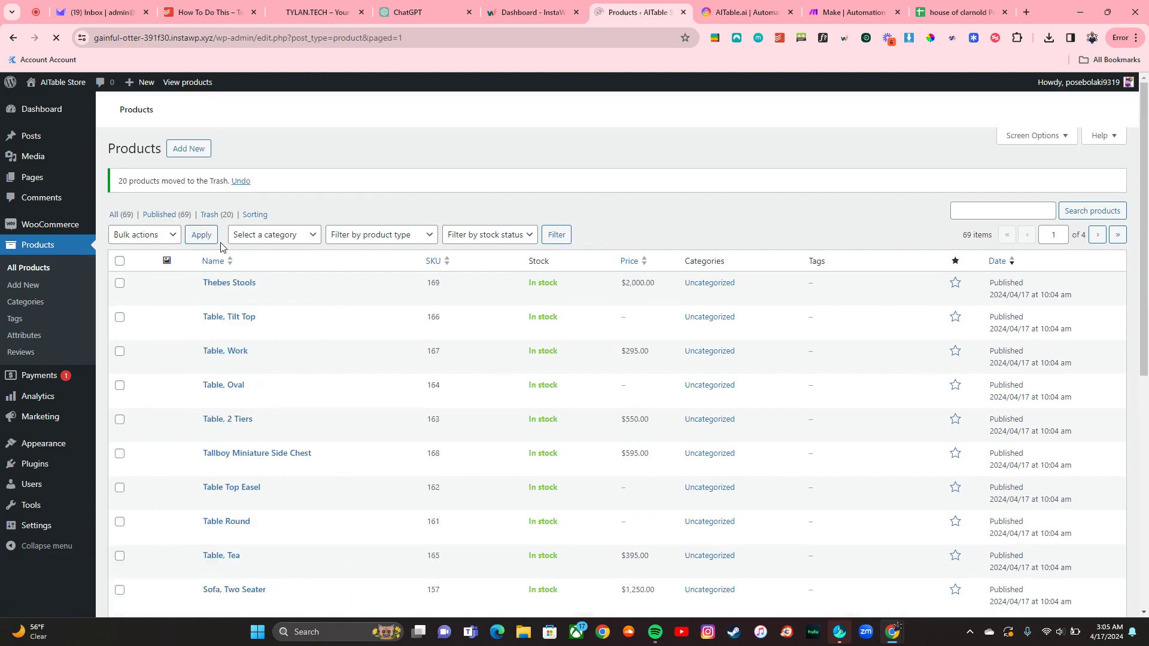
scroll(220, 247, down, 3)
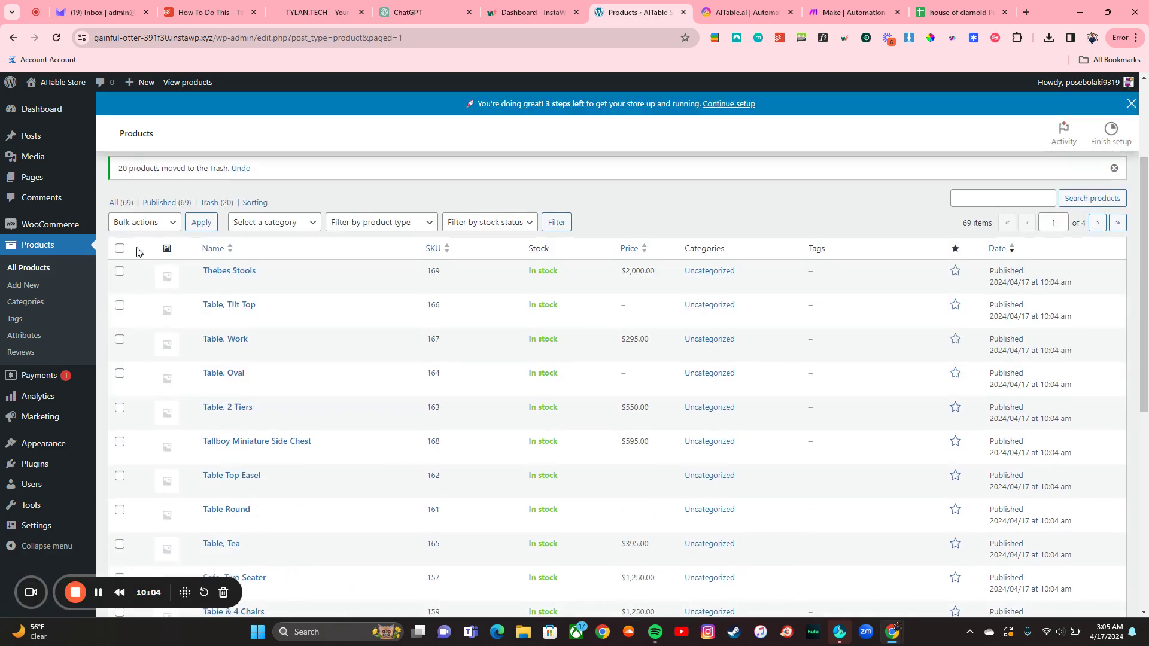
click(121, 273)
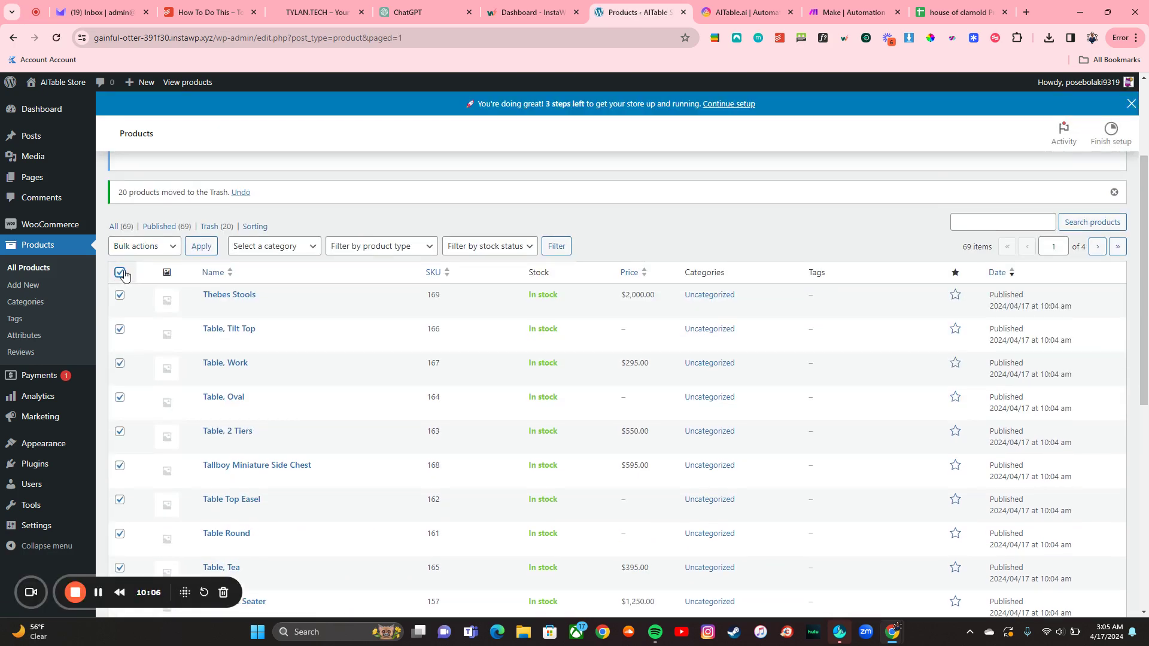
click(148, 247)
click(158, 286)
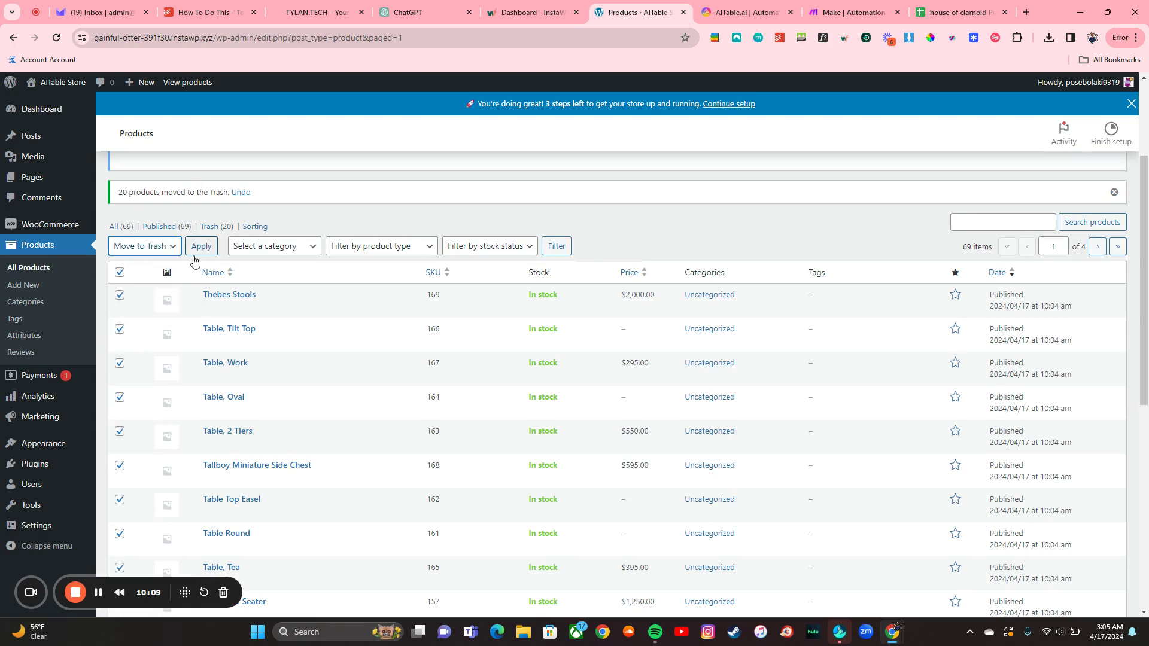
click(203, 247)
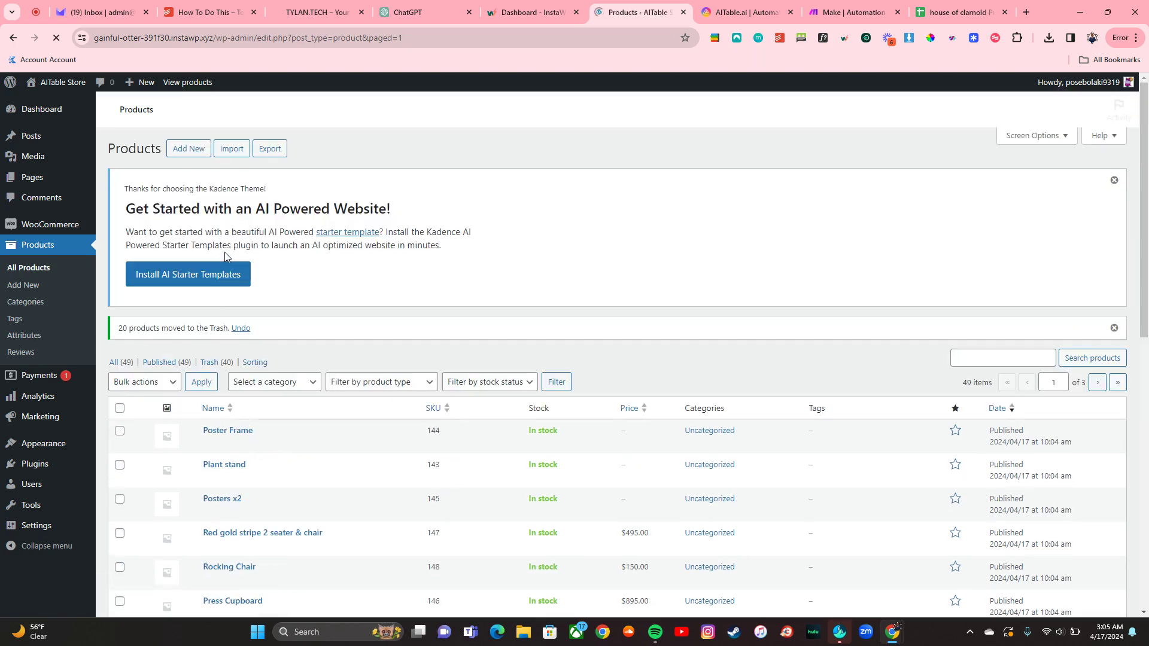
scroll(132, 238, down, 3)
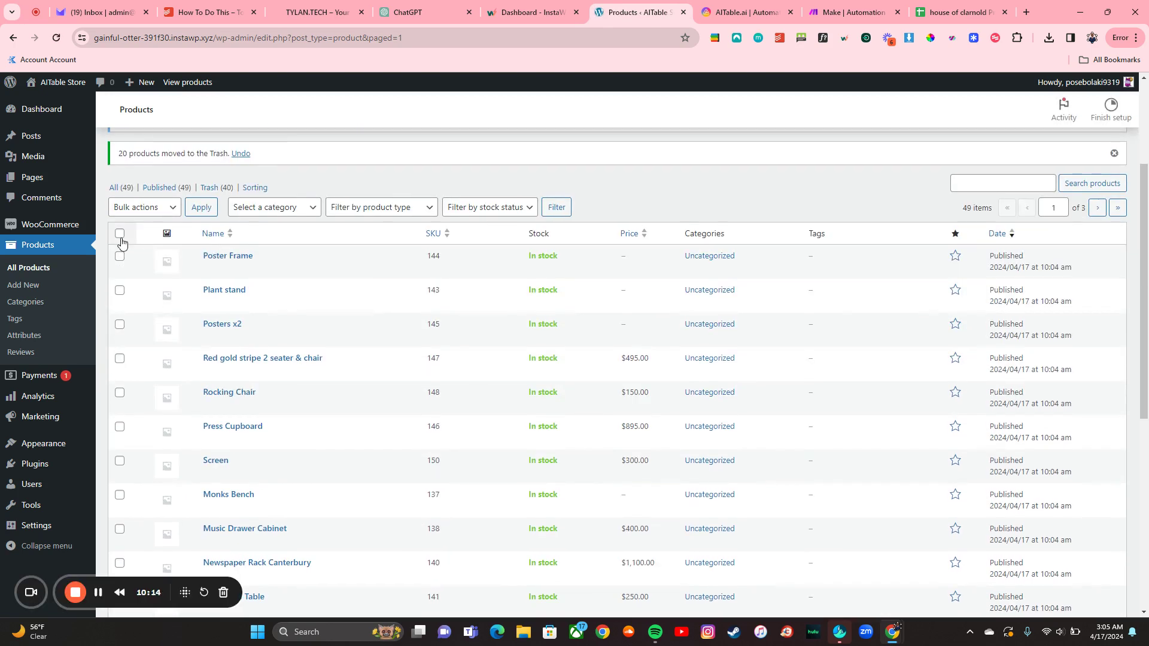
Step: Trash the remaining batches, including the last nine products, leaving the store empty
click(152, 232)
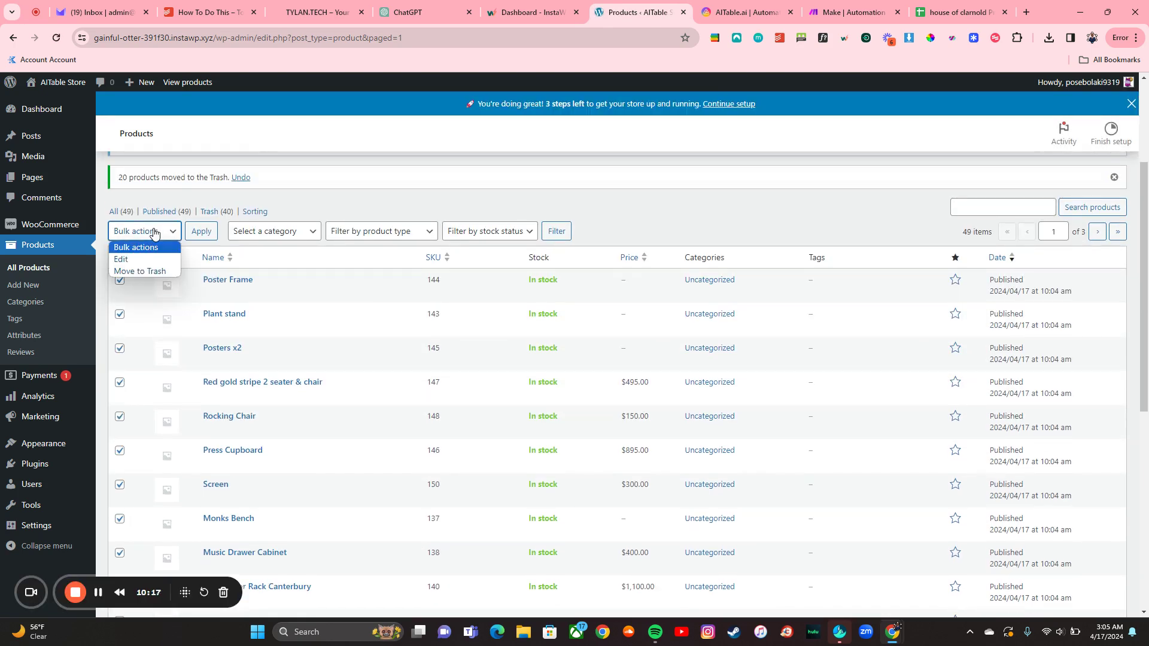
click(160, 273)
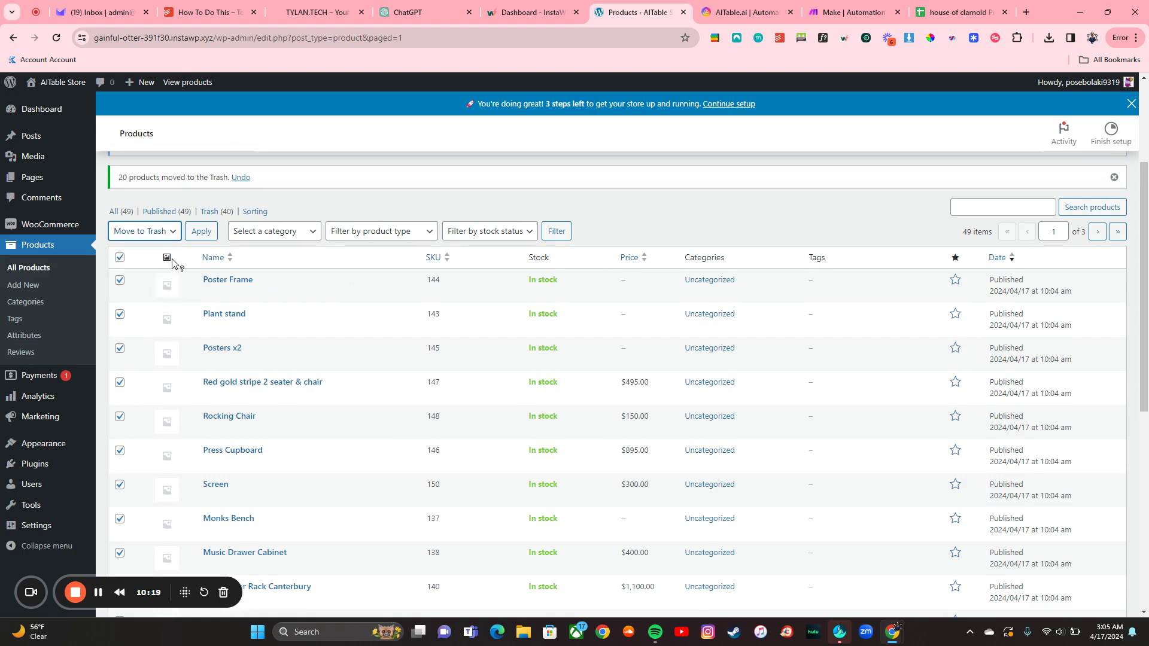
click(202, 237)
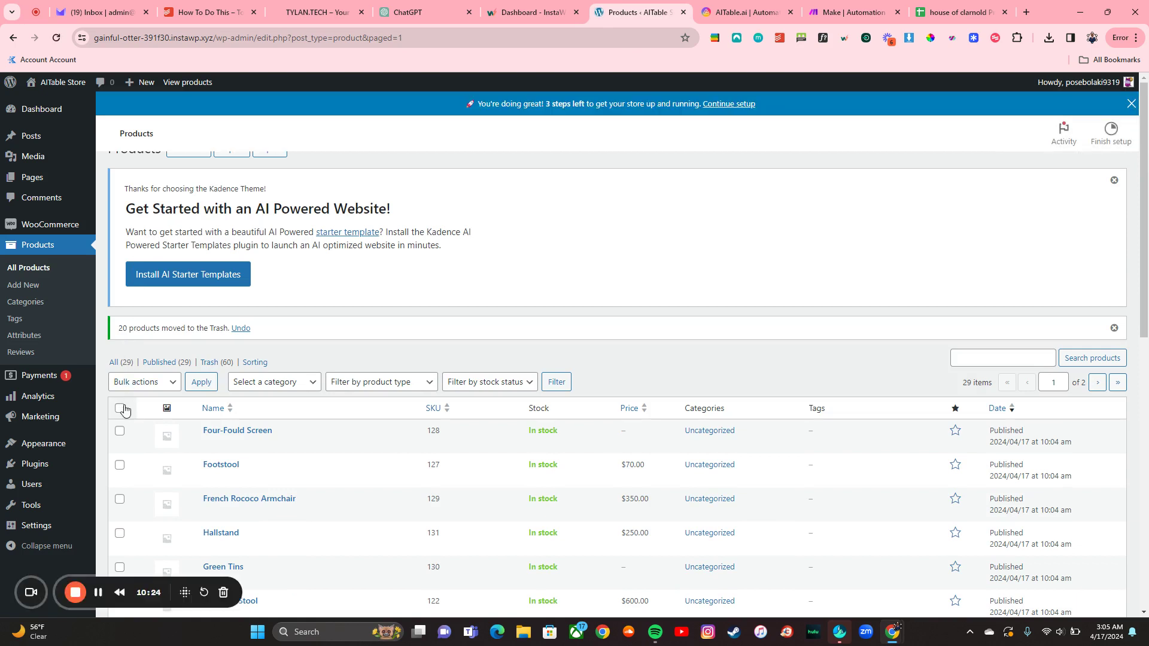
scroll(132, 398, up, 1)
click(144, 407)
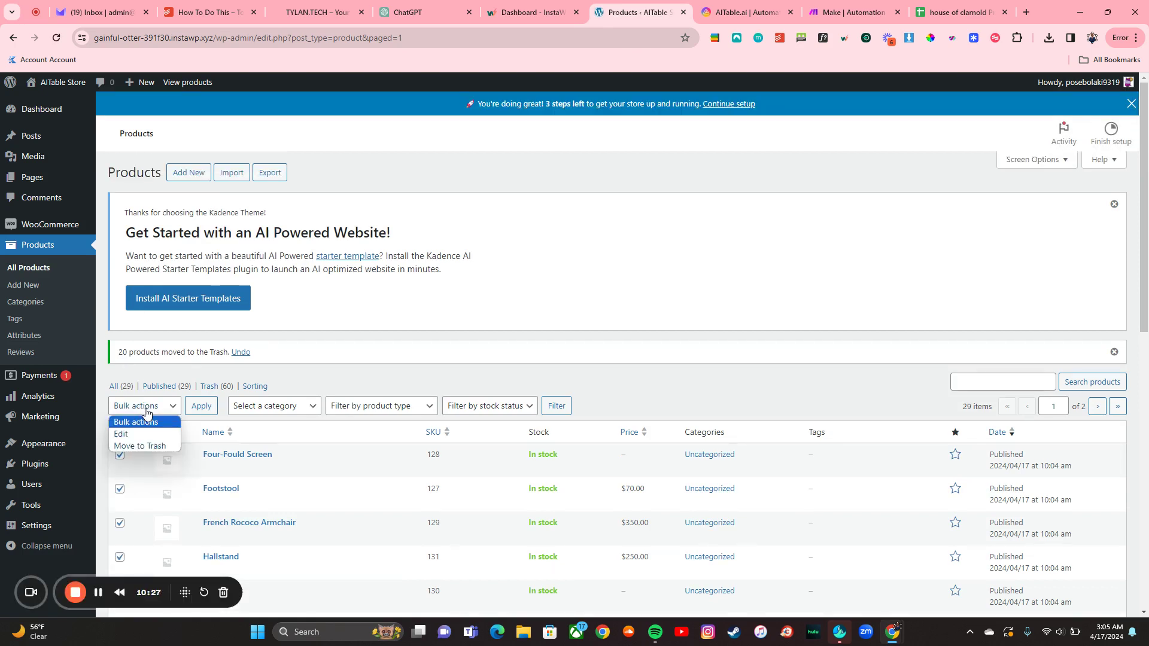
click(149, 443)
click(198, 406)
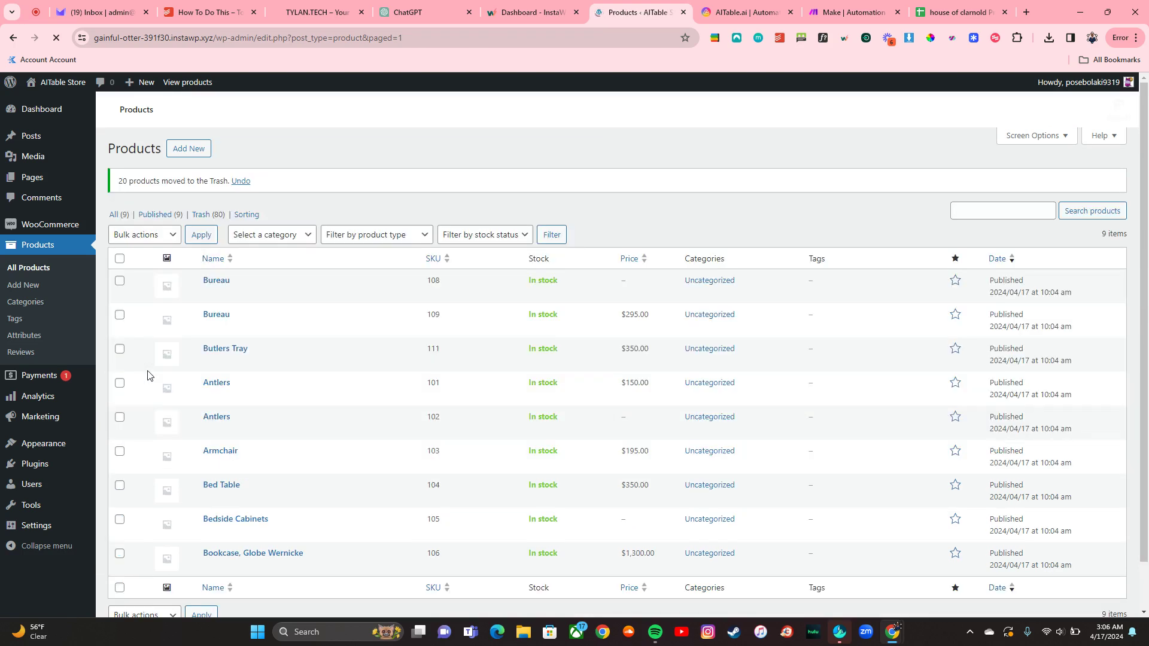
click(120, 406)
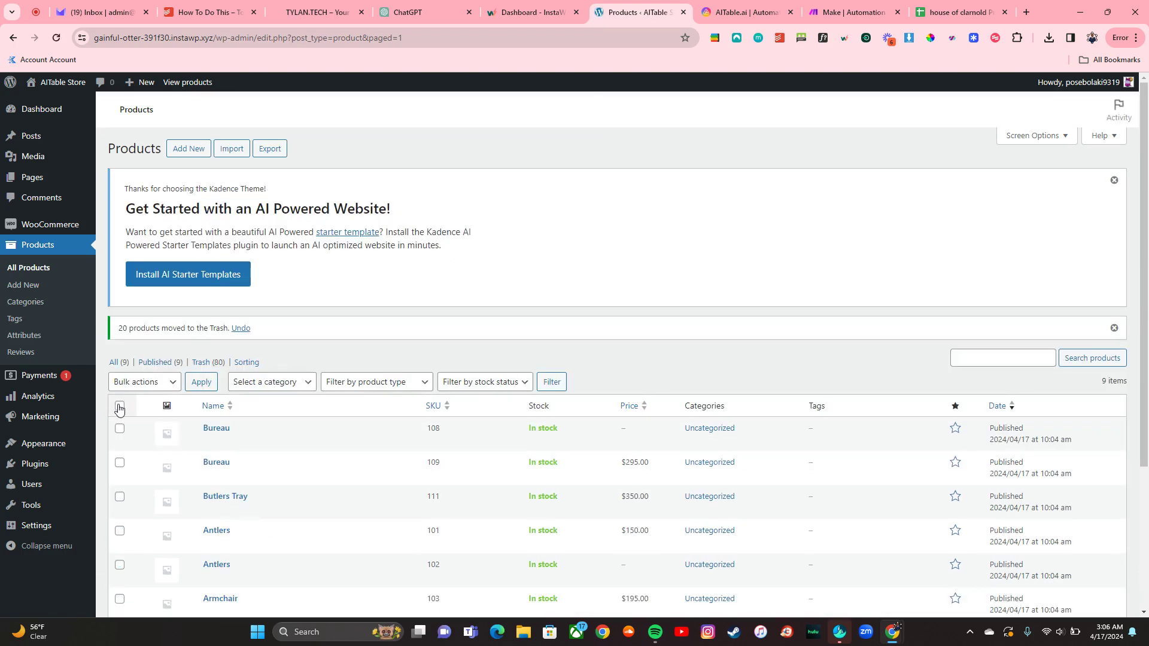
click(137, 390)
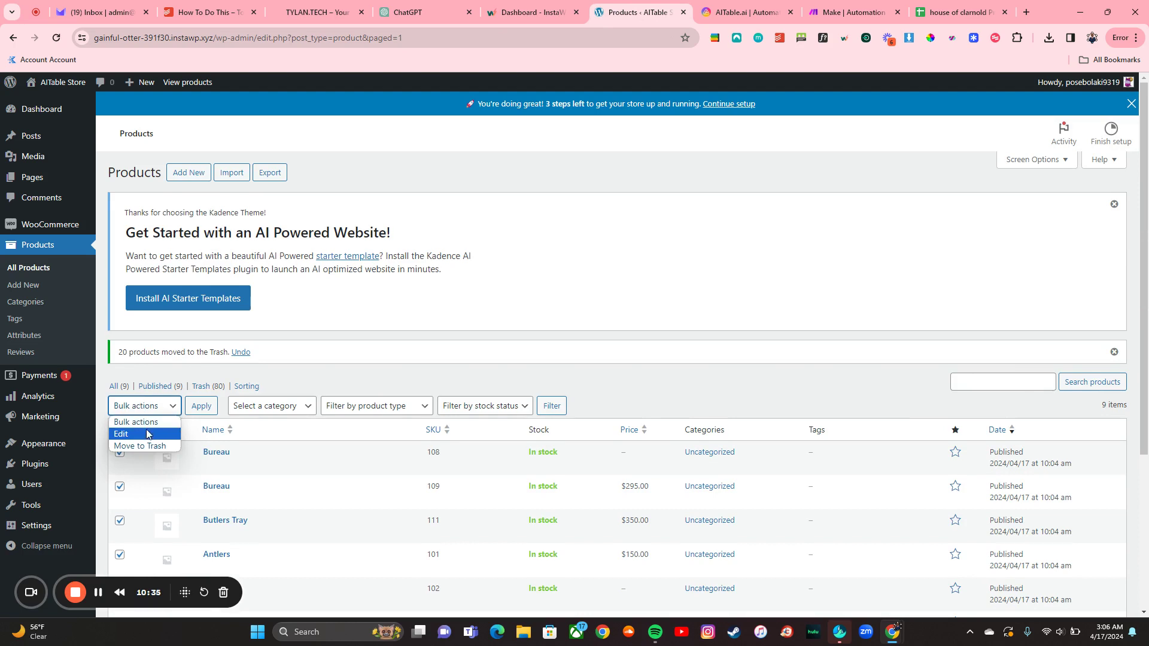
click(149, 448)
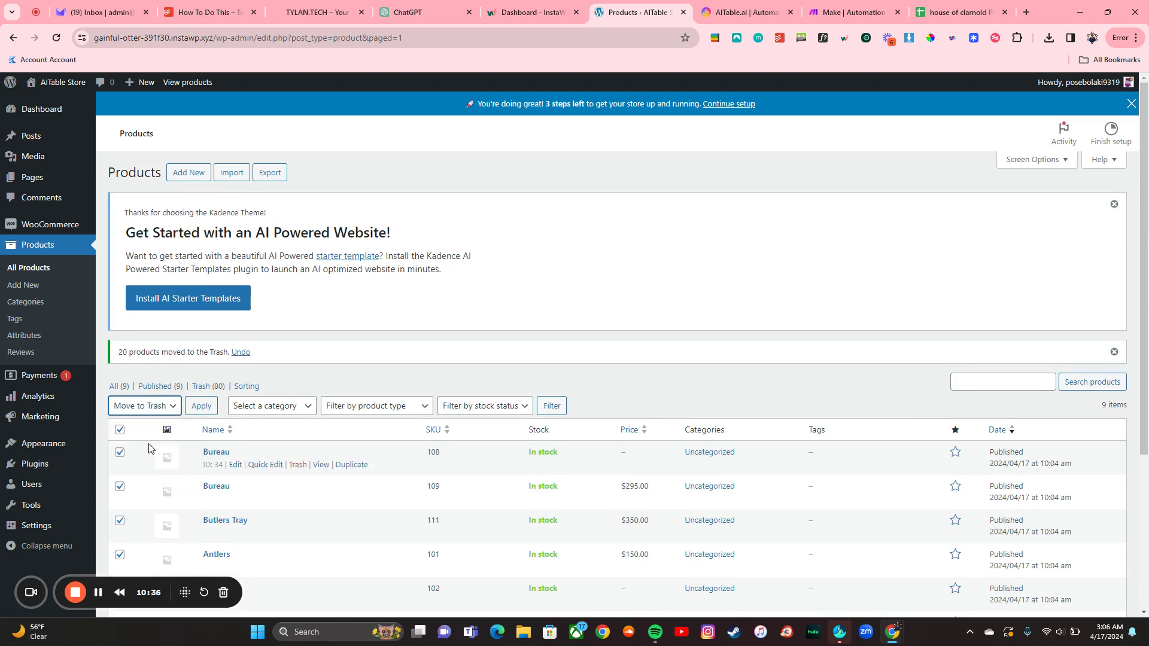
click(201, 407)
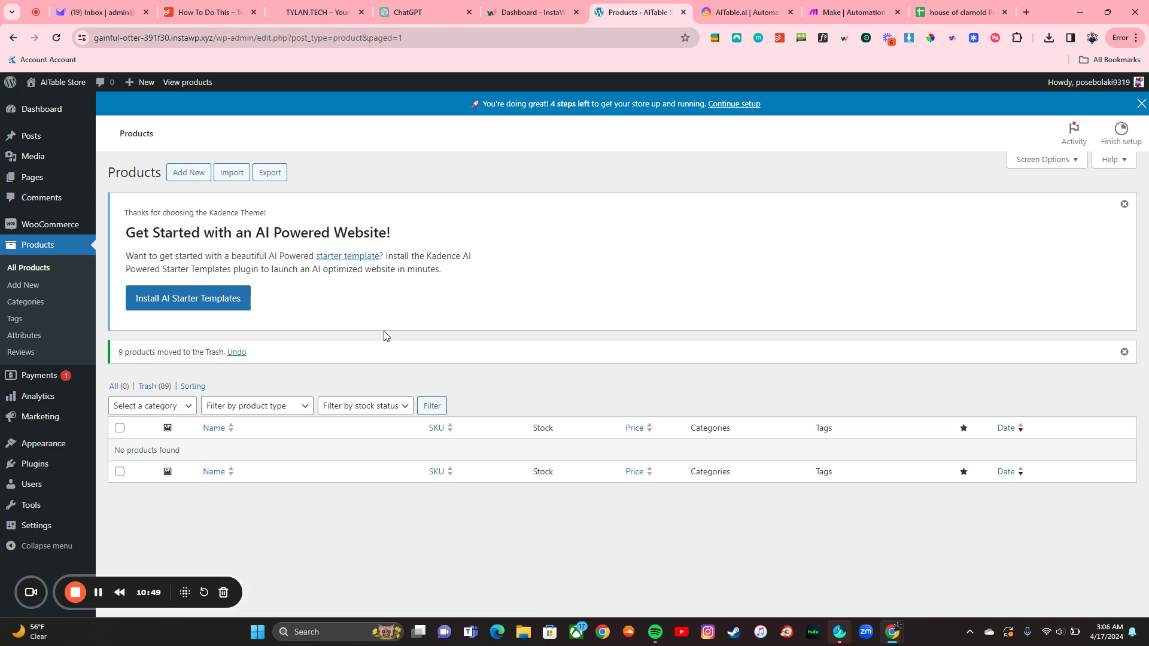
click(856, 12)
Step: Open the AITable workbench from the browser's address bar suggestions
click(748, 12)
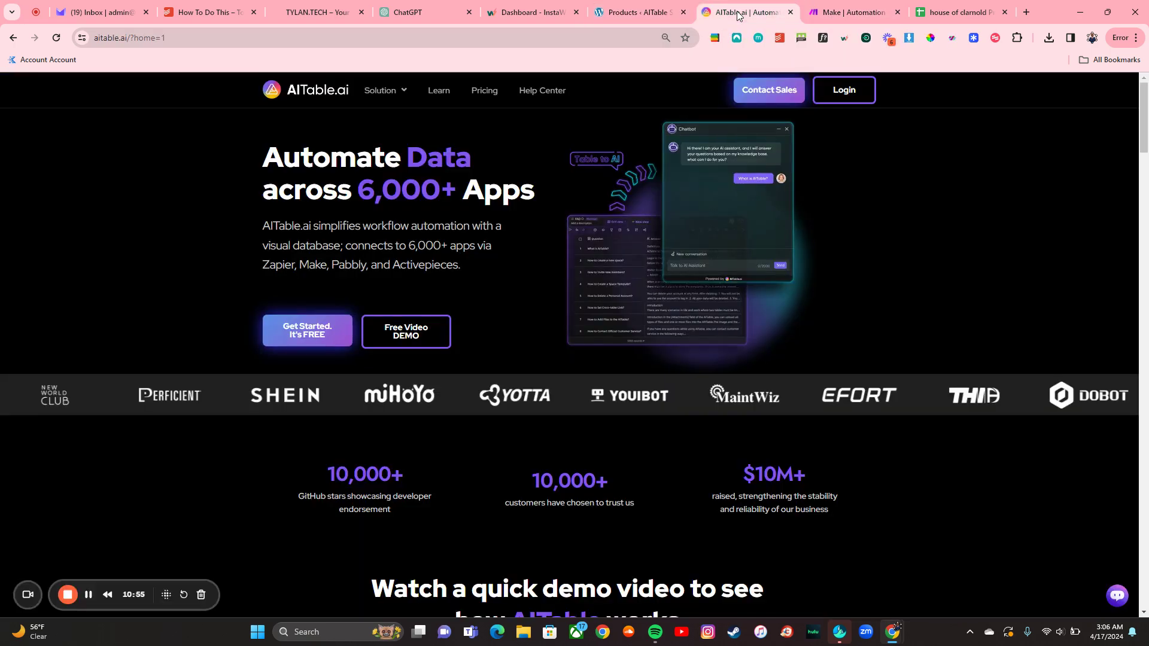
click(522, 40)
key(ctrl+a)
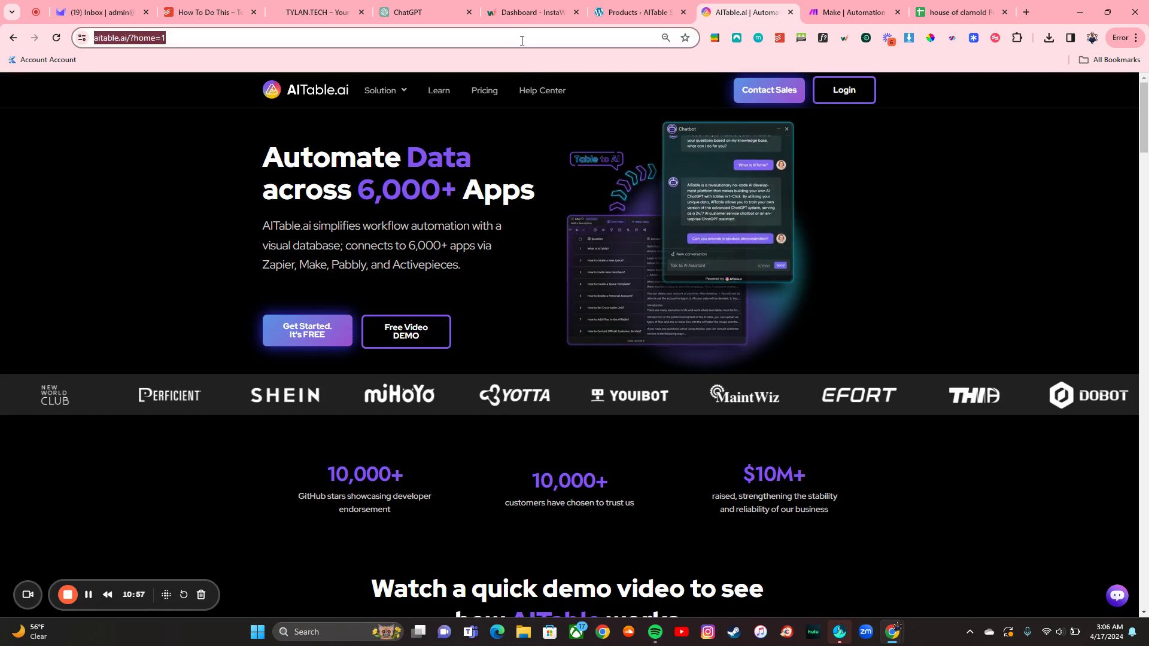
text(a)
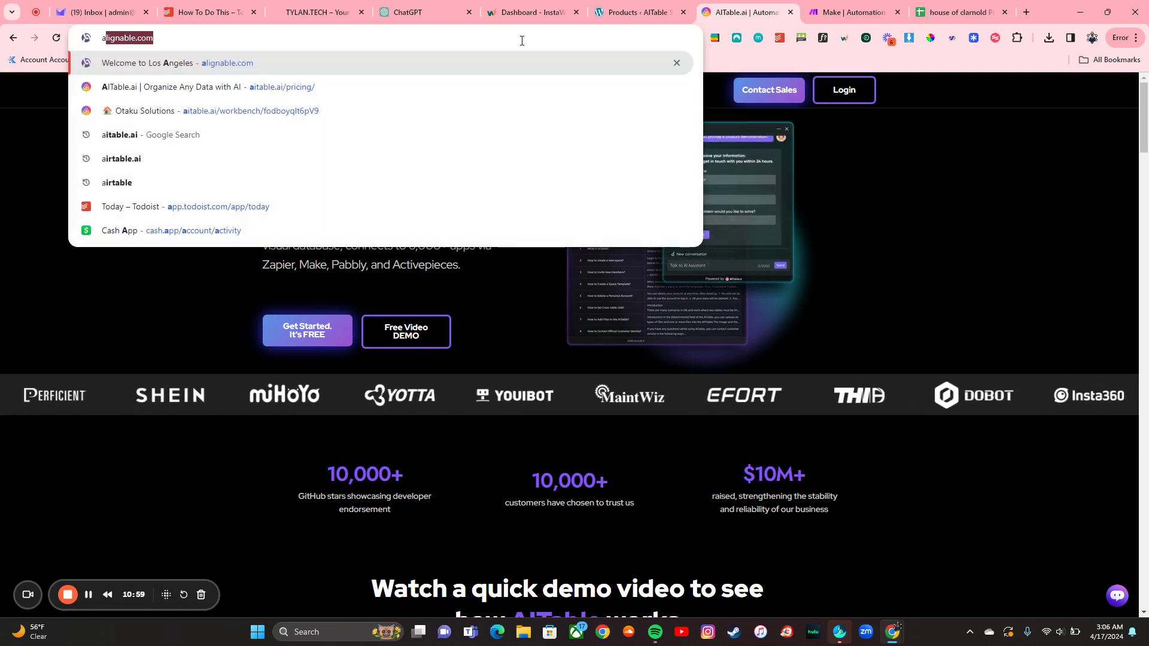
click(386, 105)
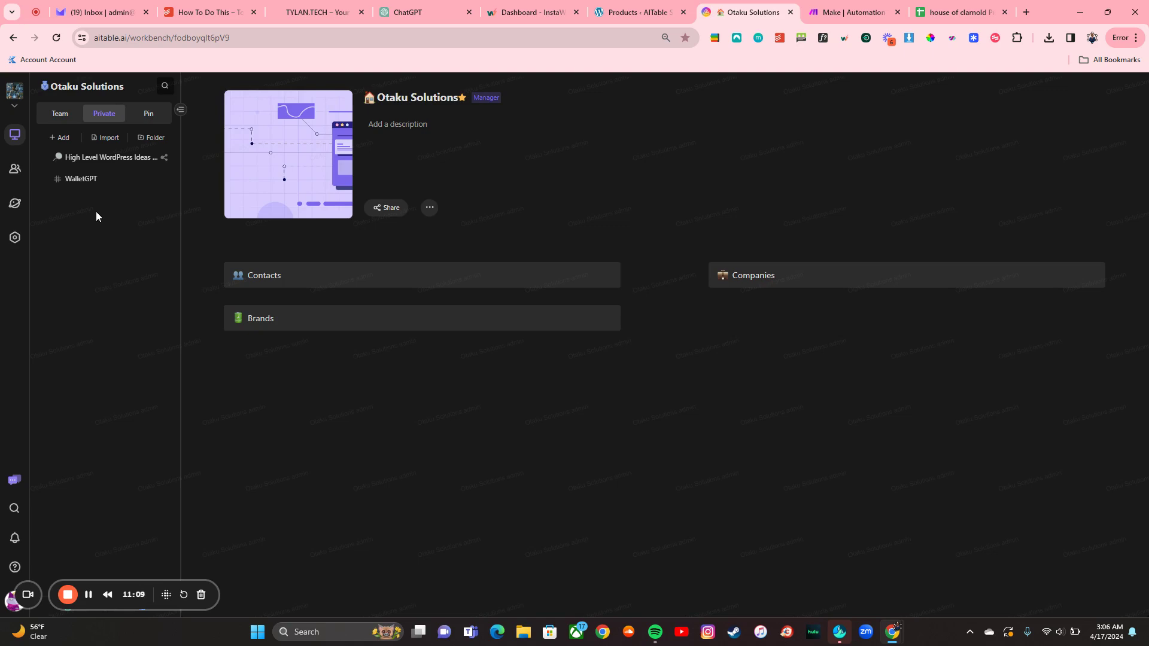
Step: After checking the Google Sheet and Make tabs, open AITable's Import file dialog
click(961, 12)
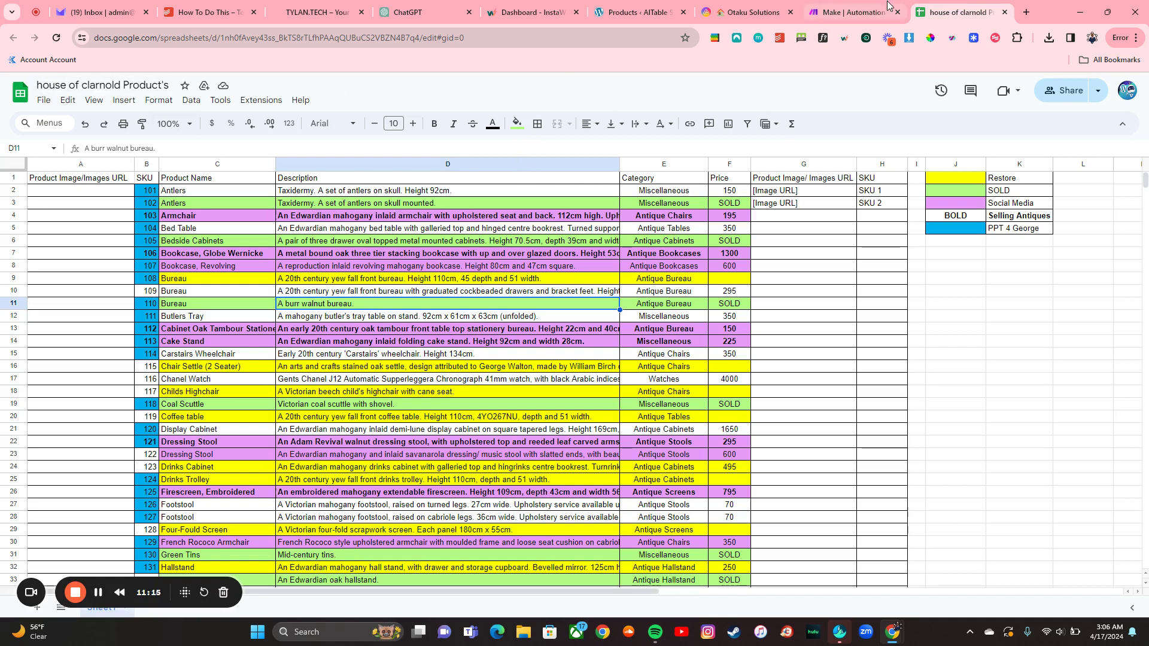
click(841, 5)
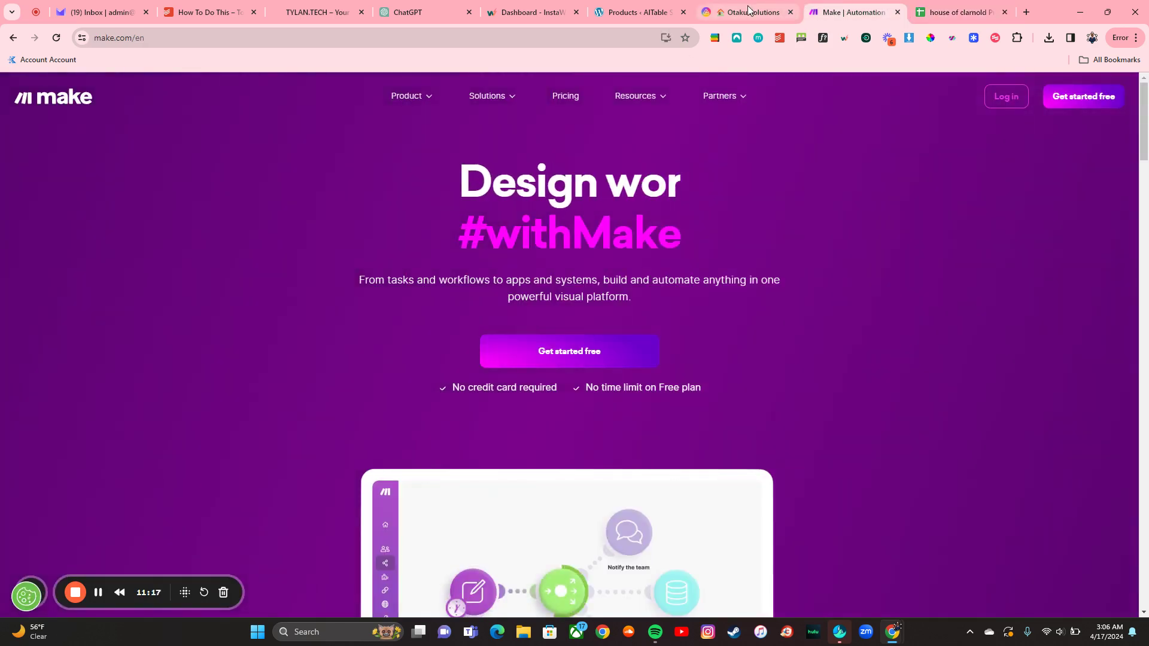
click(748, 11)
click(120, 141)
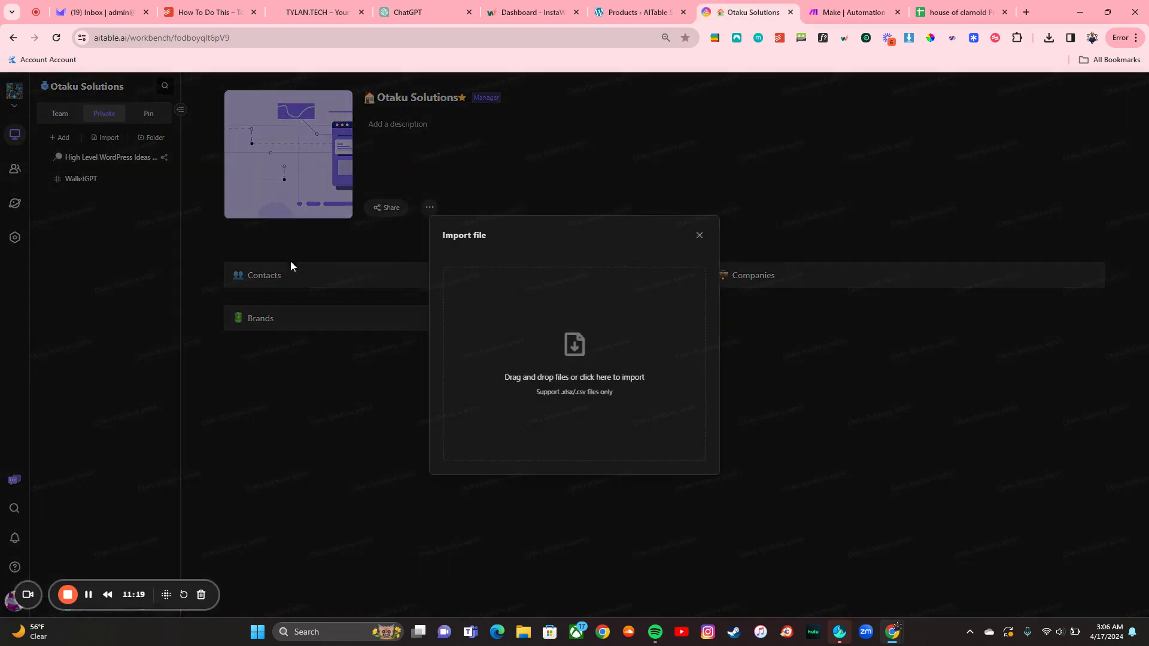
Step: Import 'house of clarnold Product's - Sheet1-Grid view' as a new 89-record datasheet
click(601, 357)
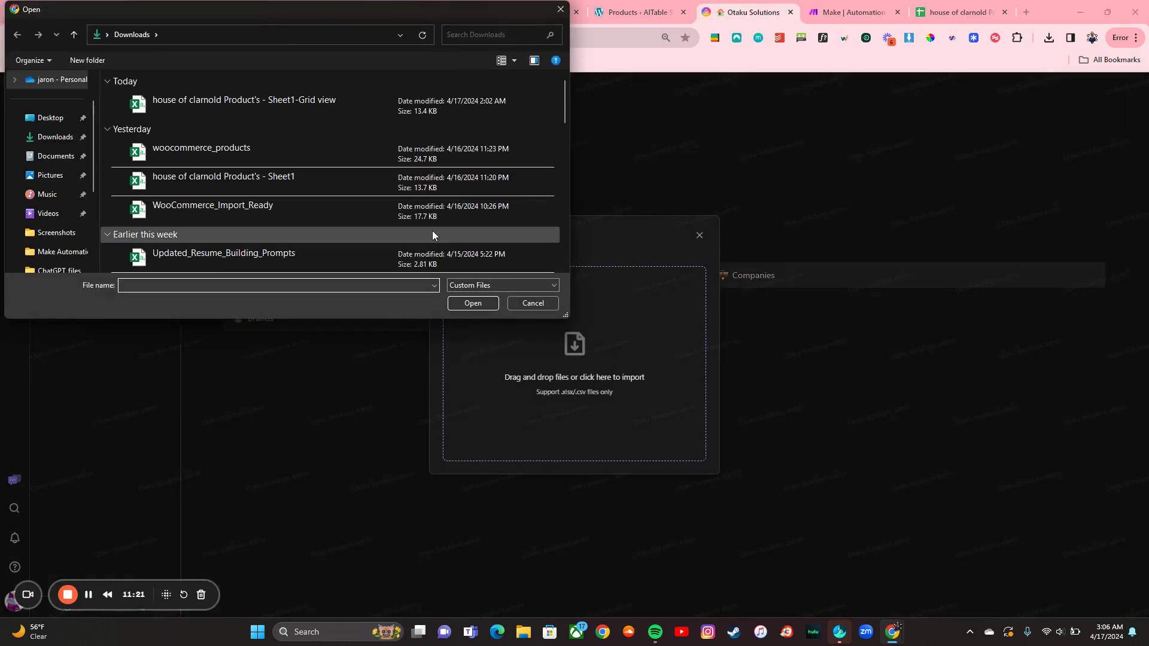
click(237, 109)
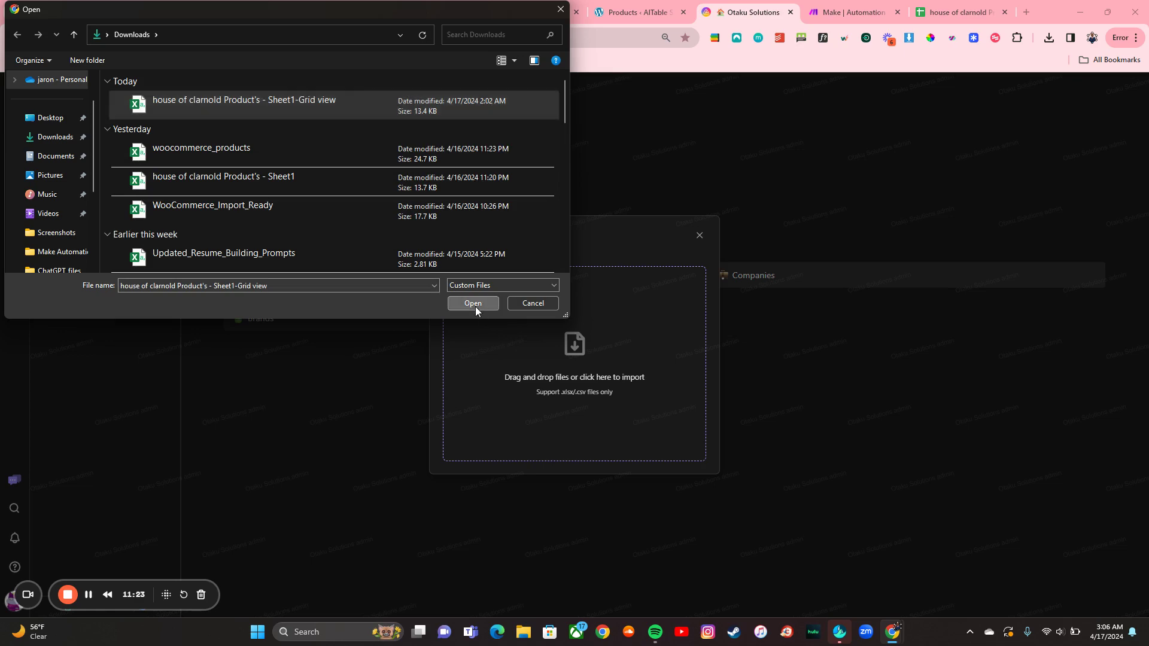
click(474, 304)
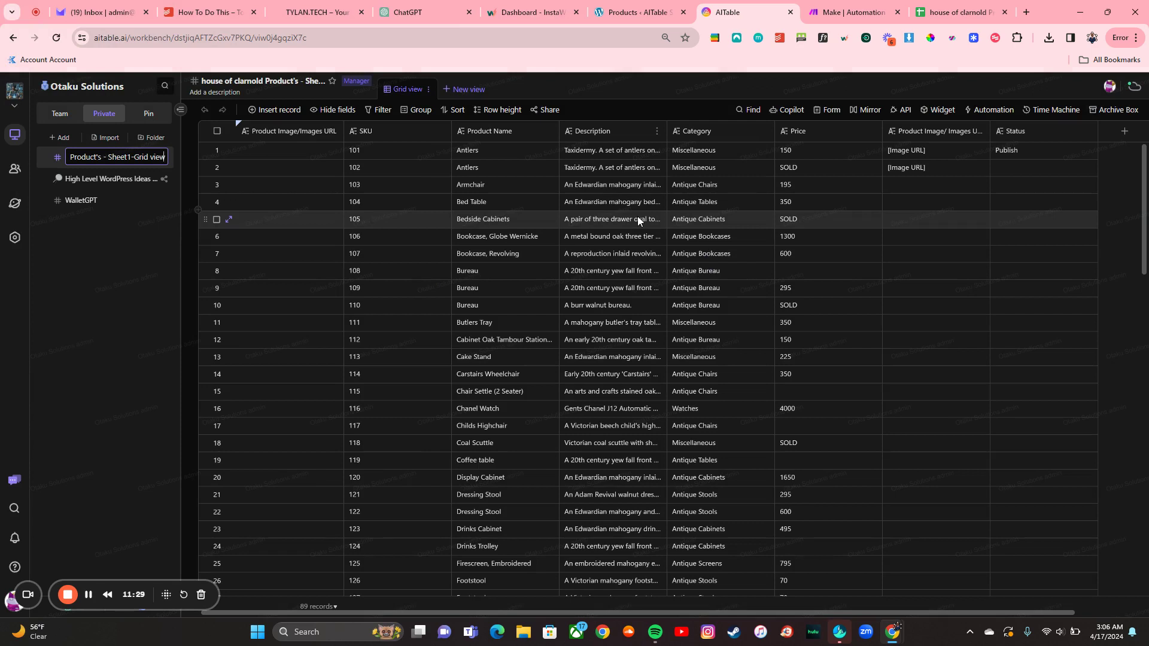
scroll(637, 217, right, 2)
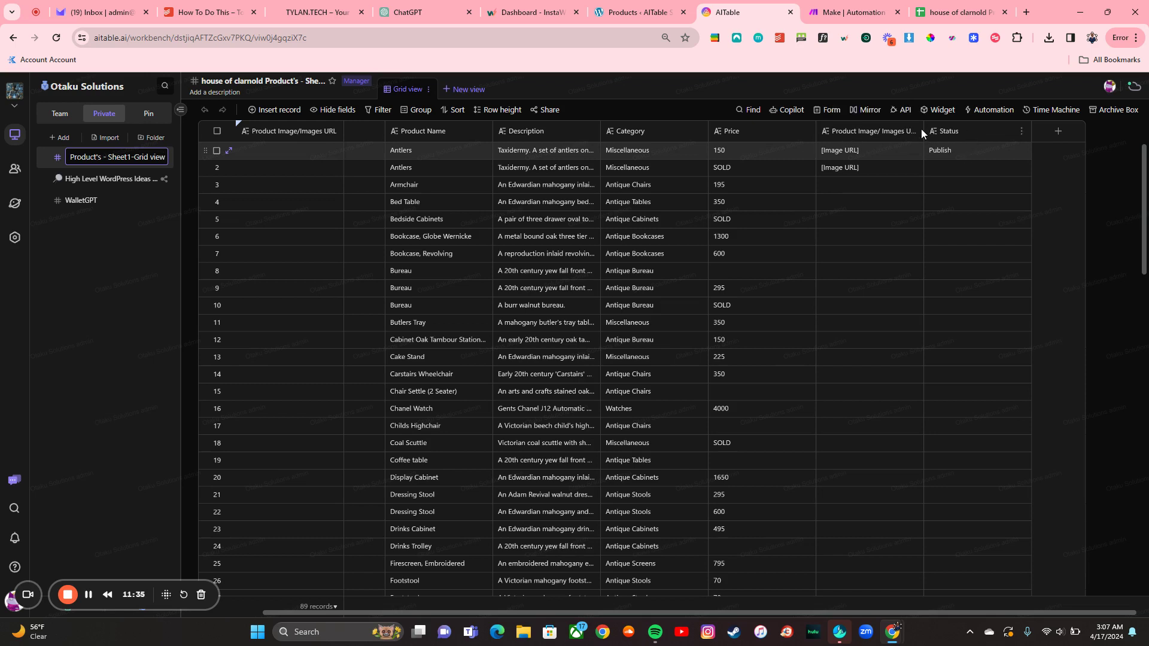
Step: Delete the Product Image/ Images URL field, reload after the error, and check visible fields
right_click(860, 131)
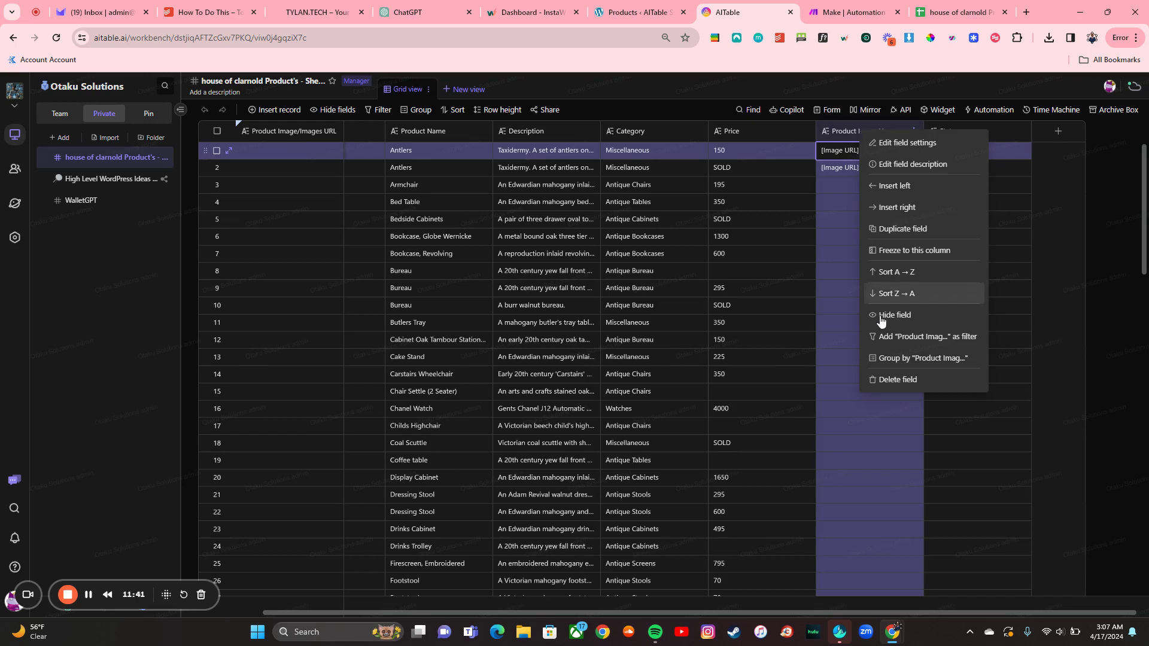
click(901, 383)
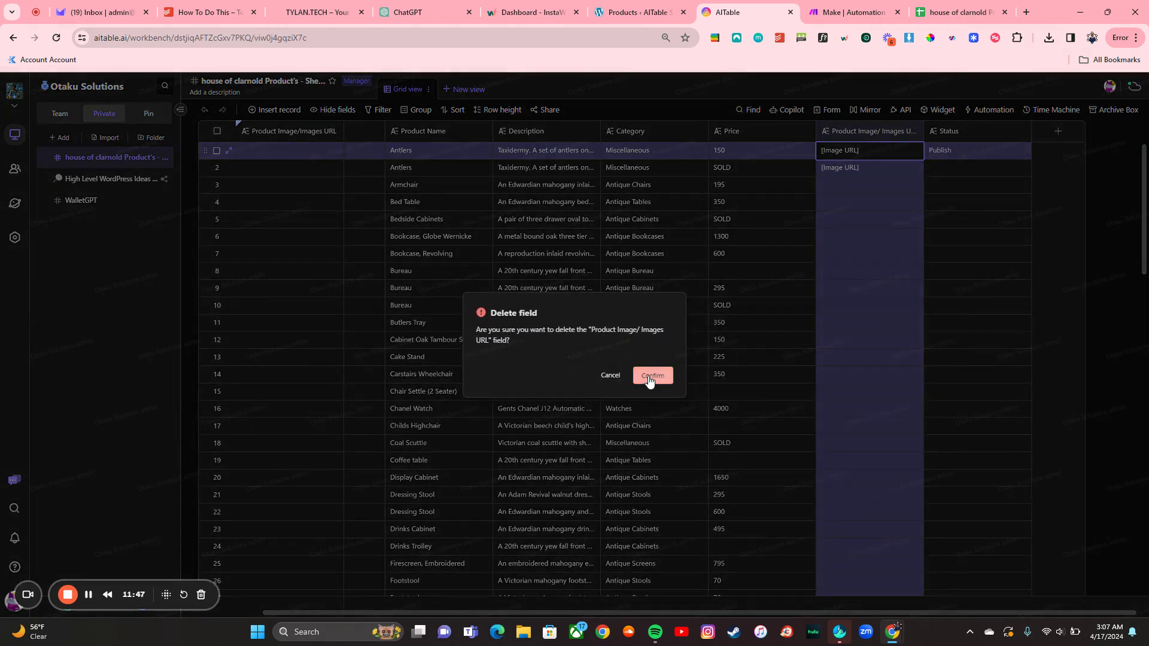
click(649, 376)
click(655, 376)
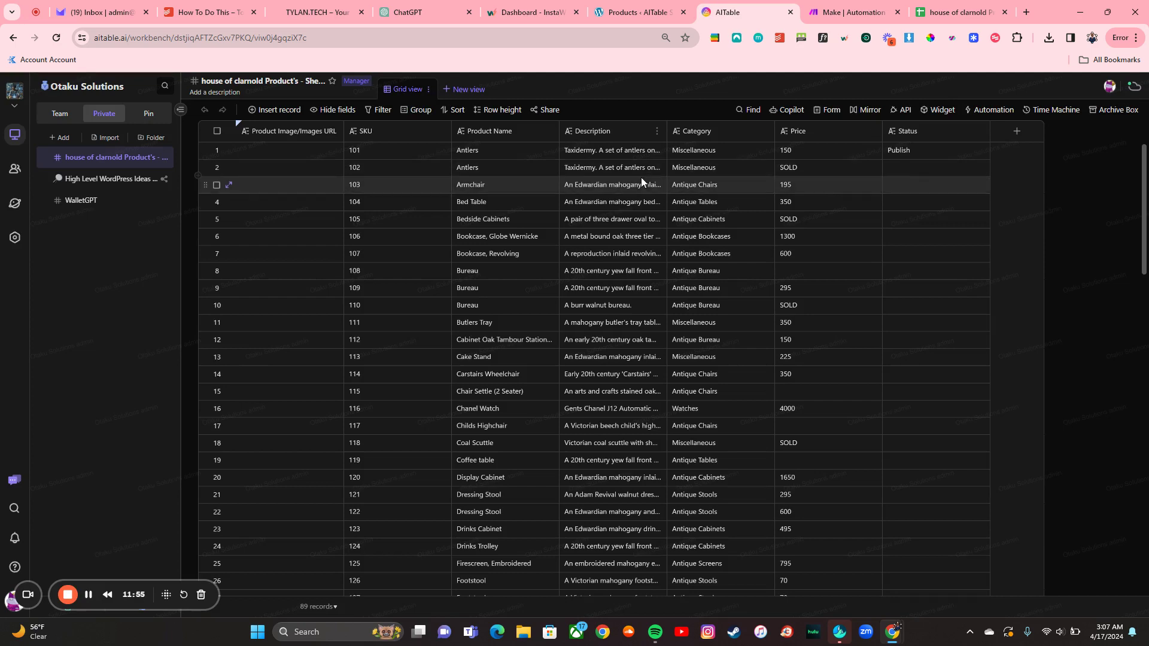
click(328, 110)
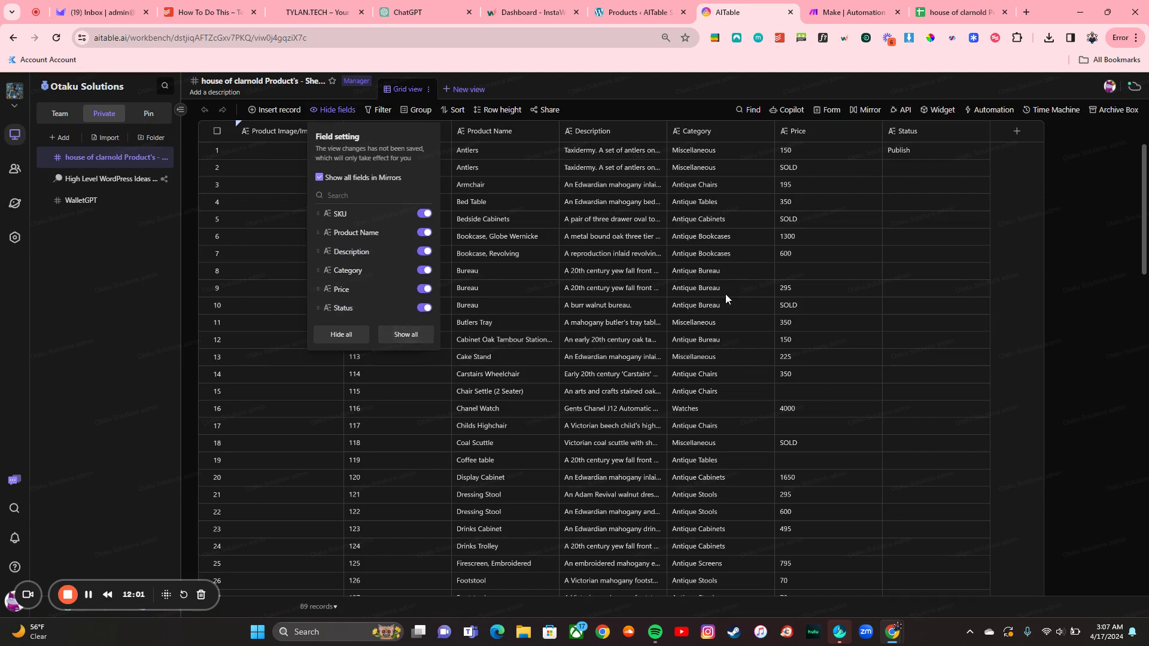
Step: Convert Status to Multi-select with options Draft then Publish, and confirm the conversion
click(1098, 180)
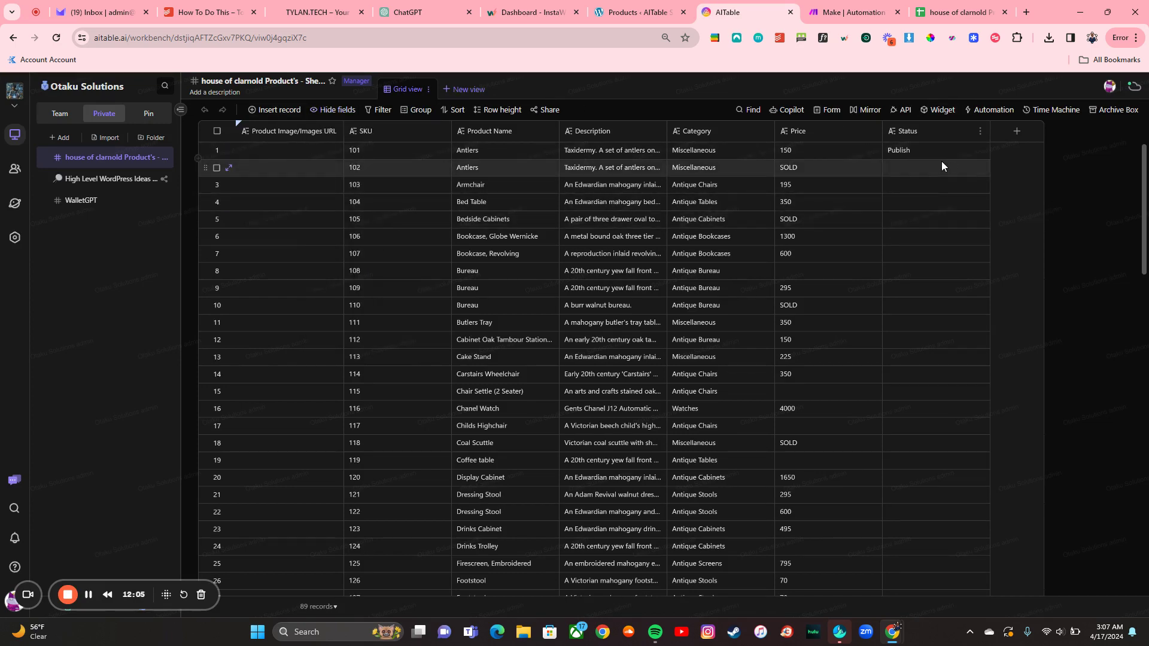
click(972, 134)
click(980, 131)
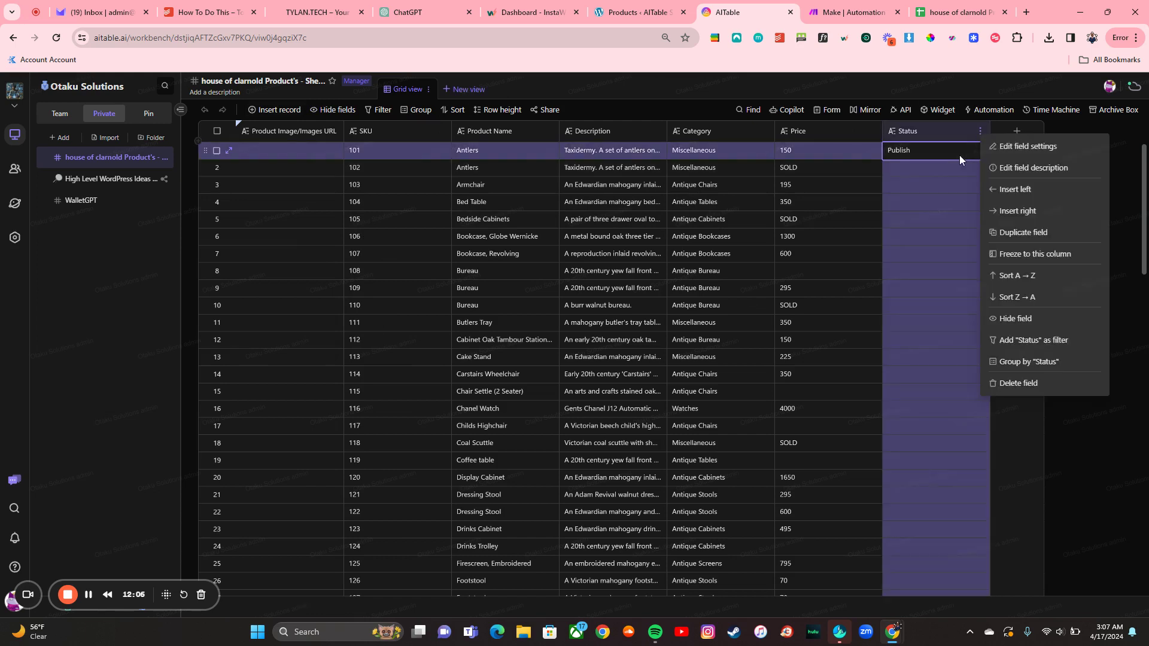
click(1010, 150)
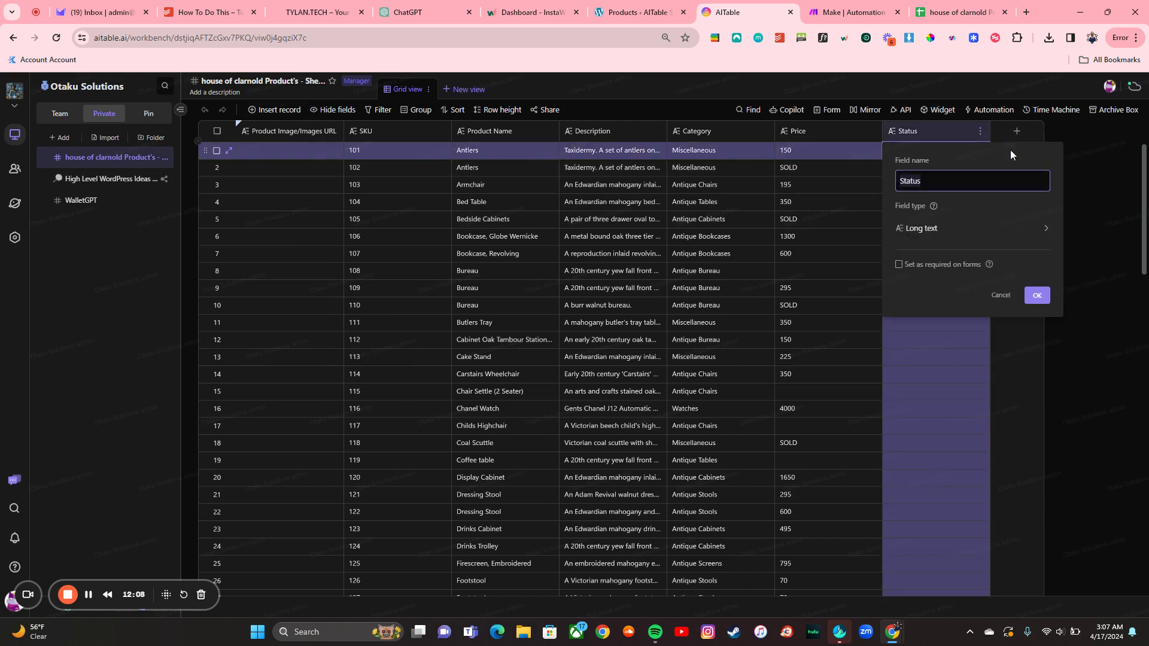
click(939, 240)
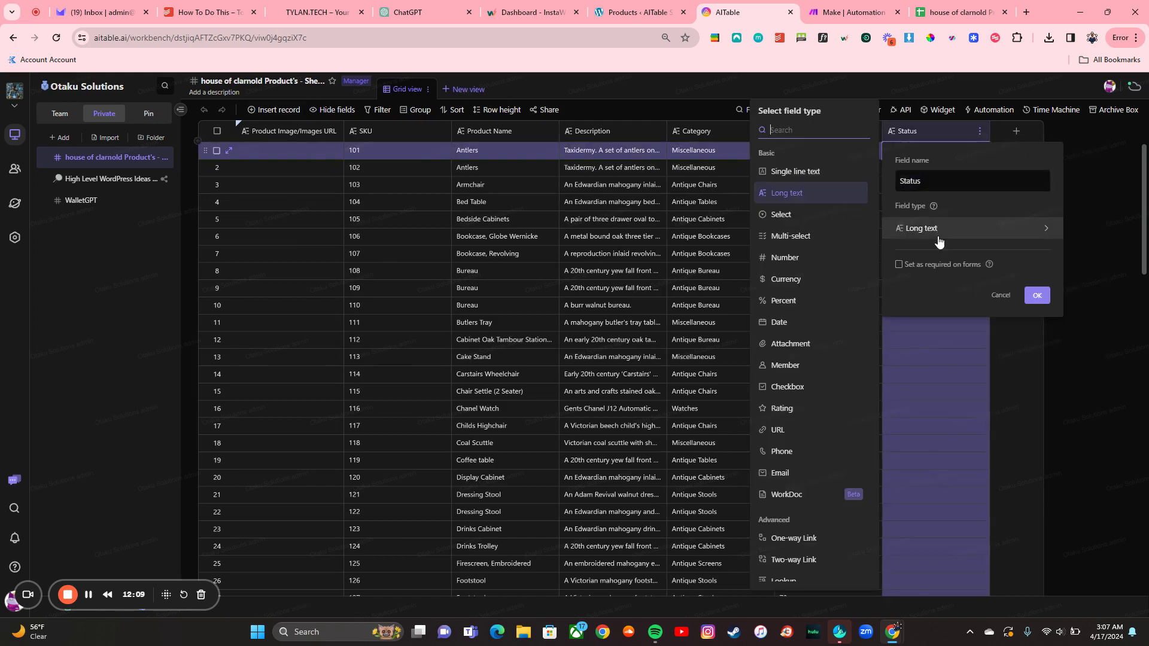
click(802, 236)
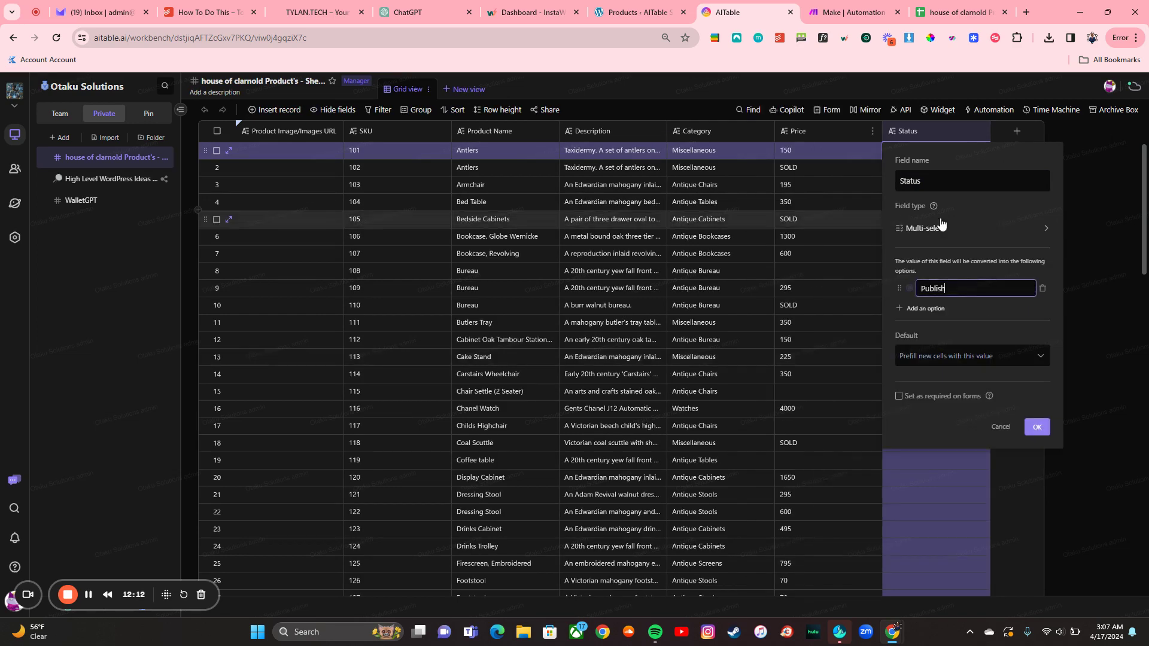
click(943, 309)
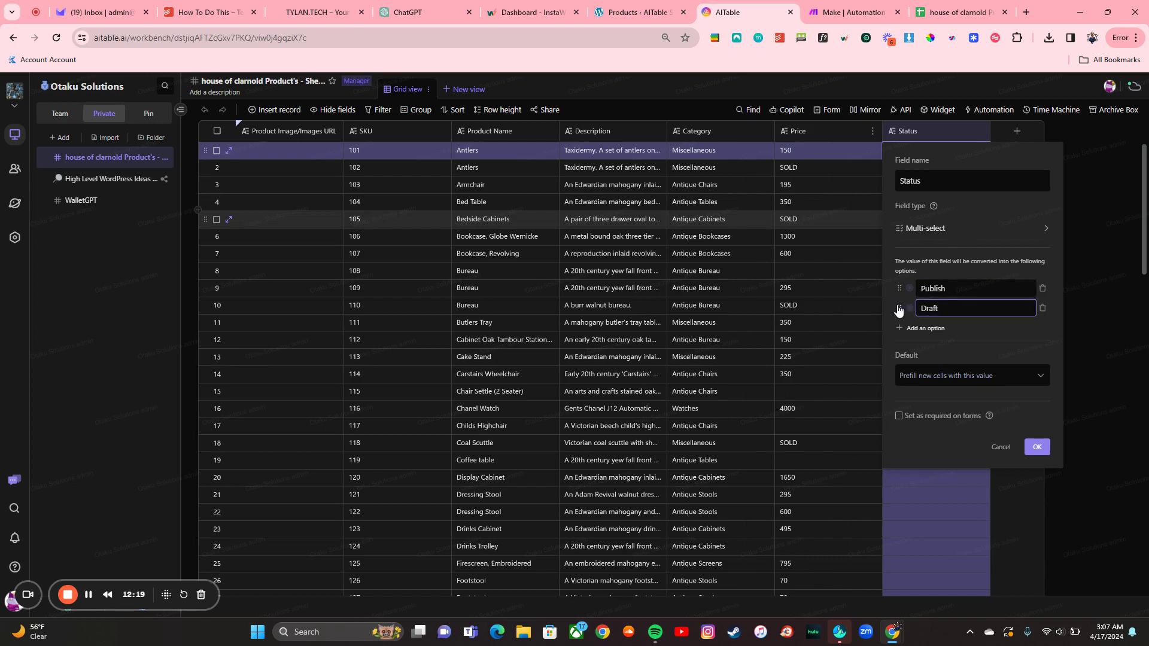
drag(898, 310, 898, 286)
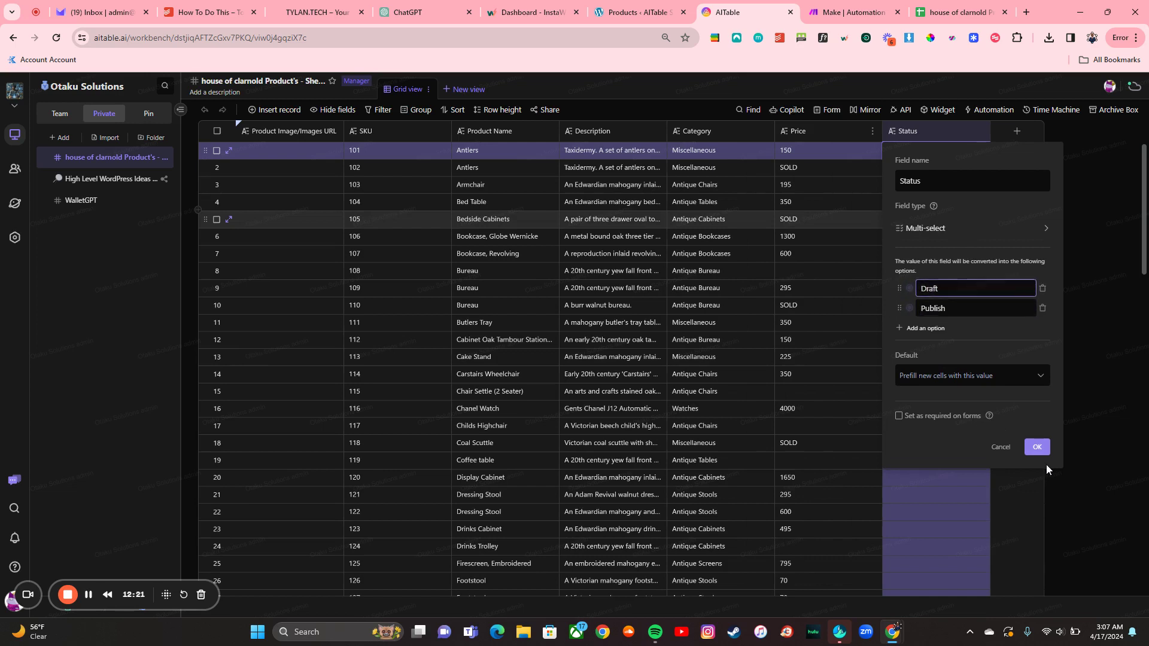
click(1037, 448)
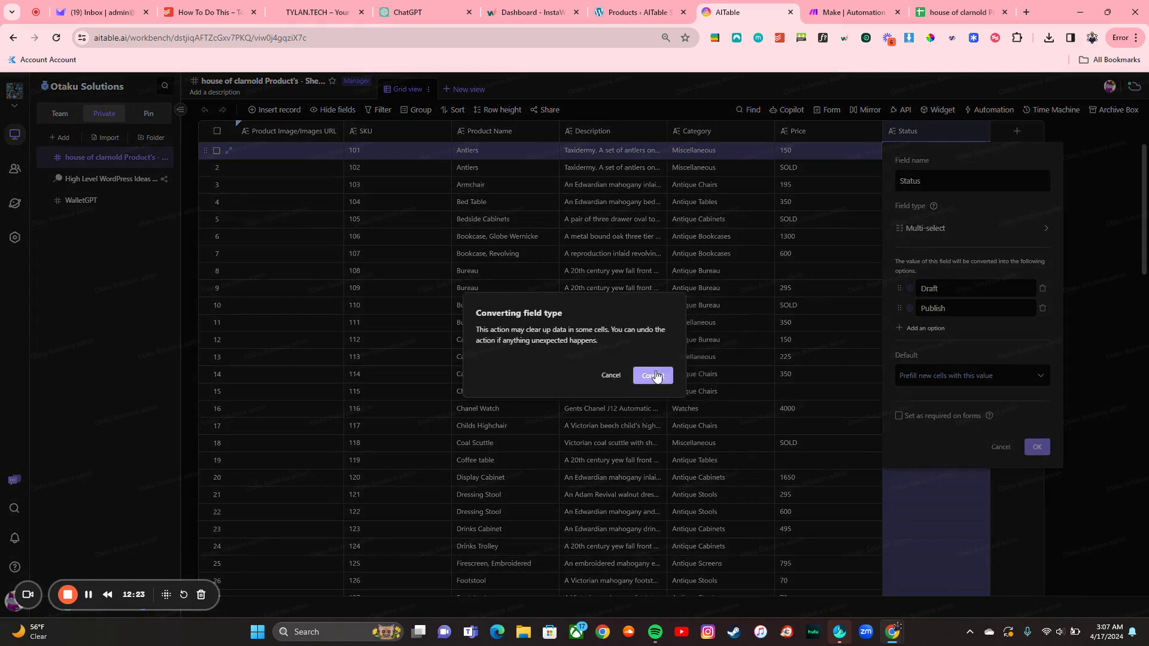
click(654, 376)
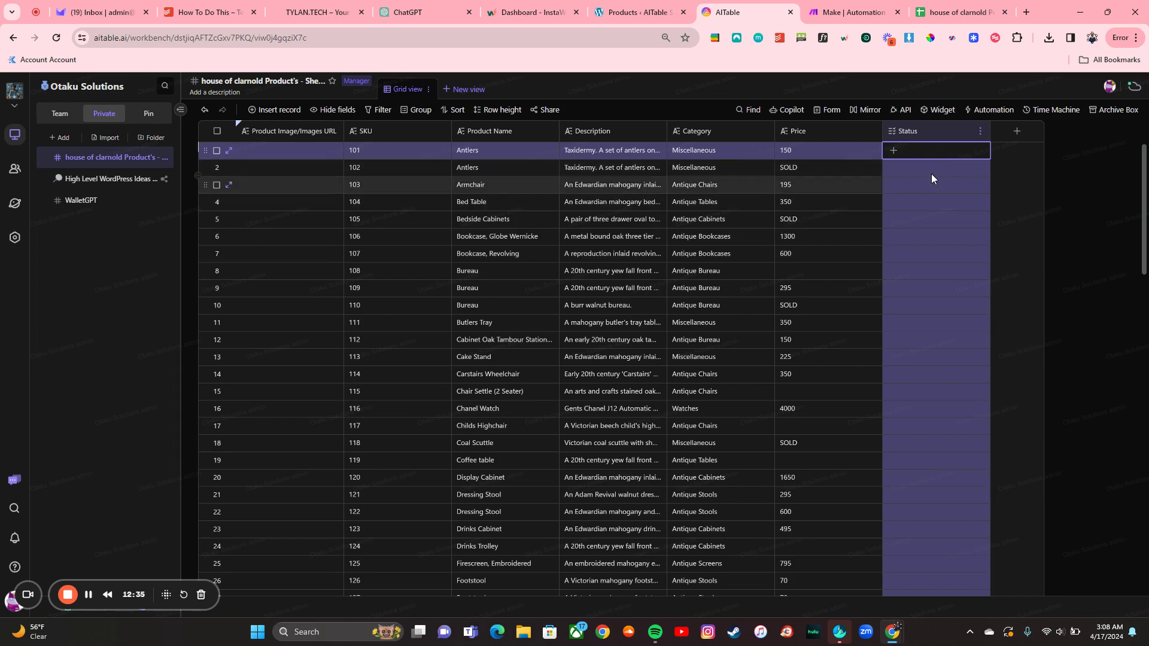
Step: Create an automation triggered when a house of clarnold Product's record matches conditions
click(984, 109)
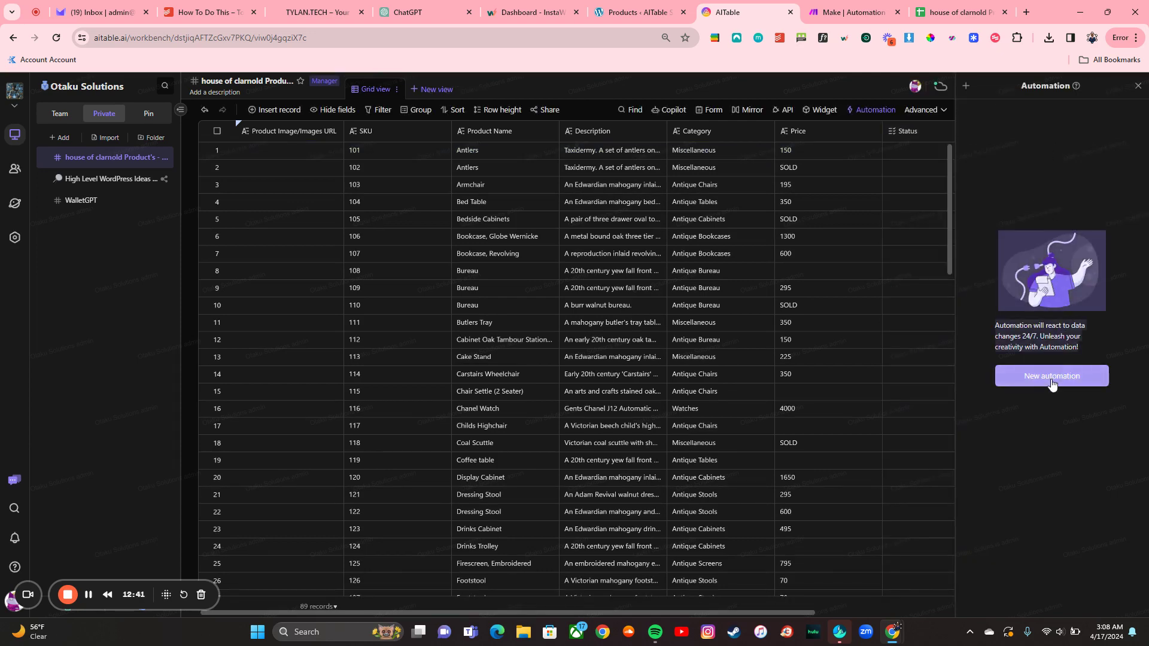
click(1053, 375)
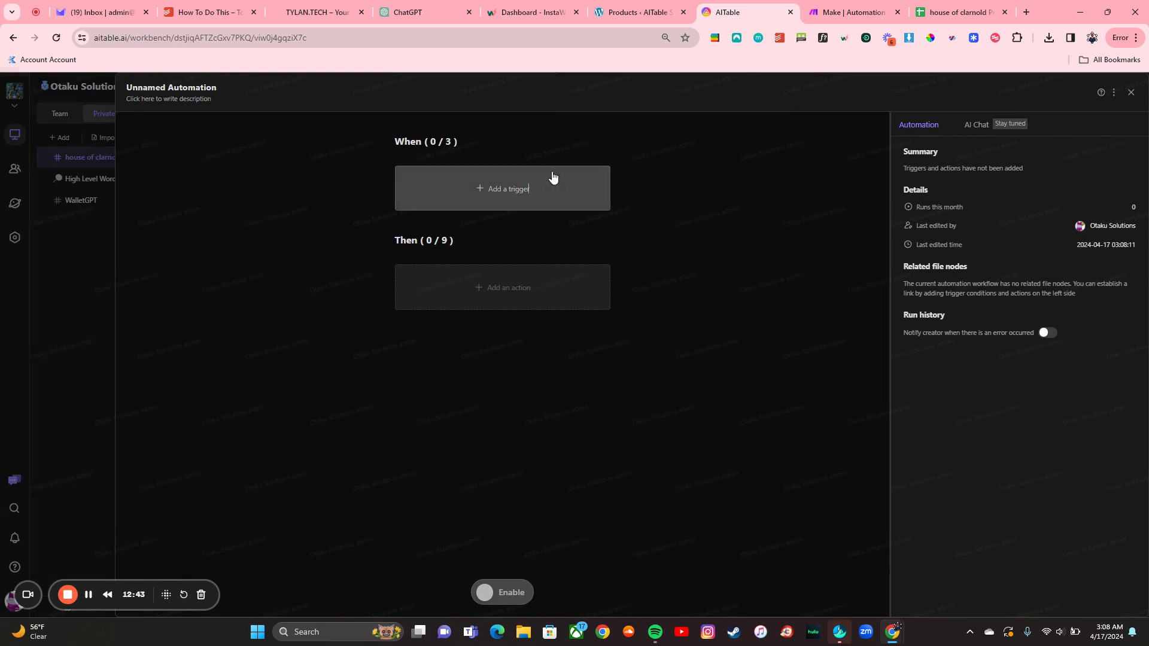
click(552, 180)
click(490, 255)
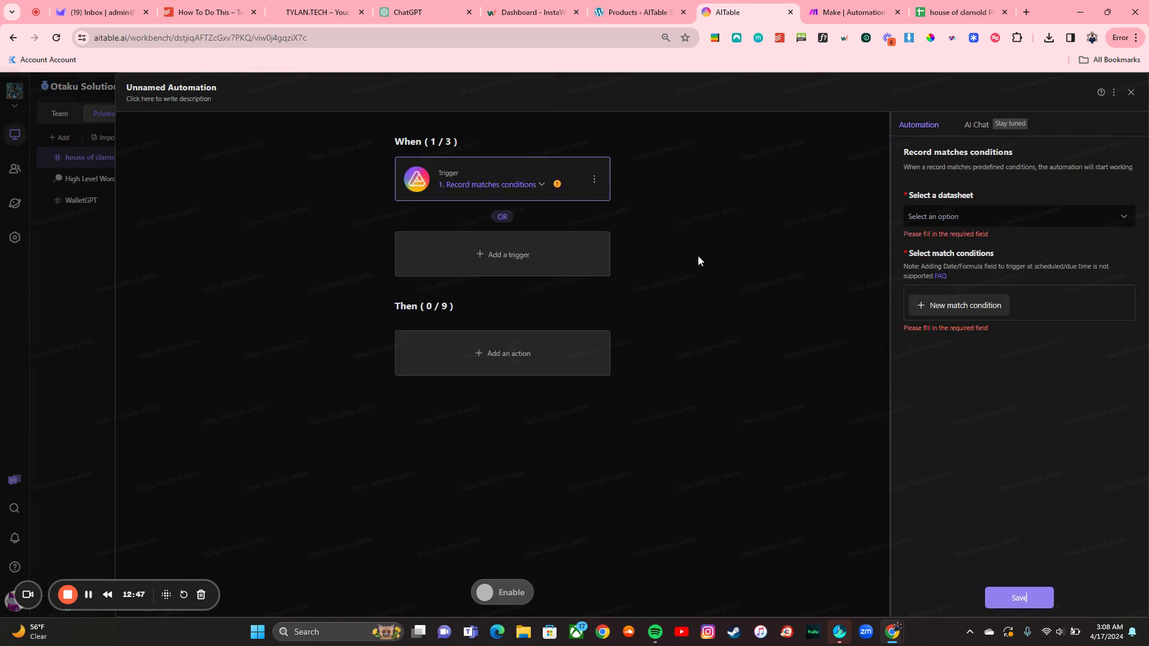
click(955, 218)
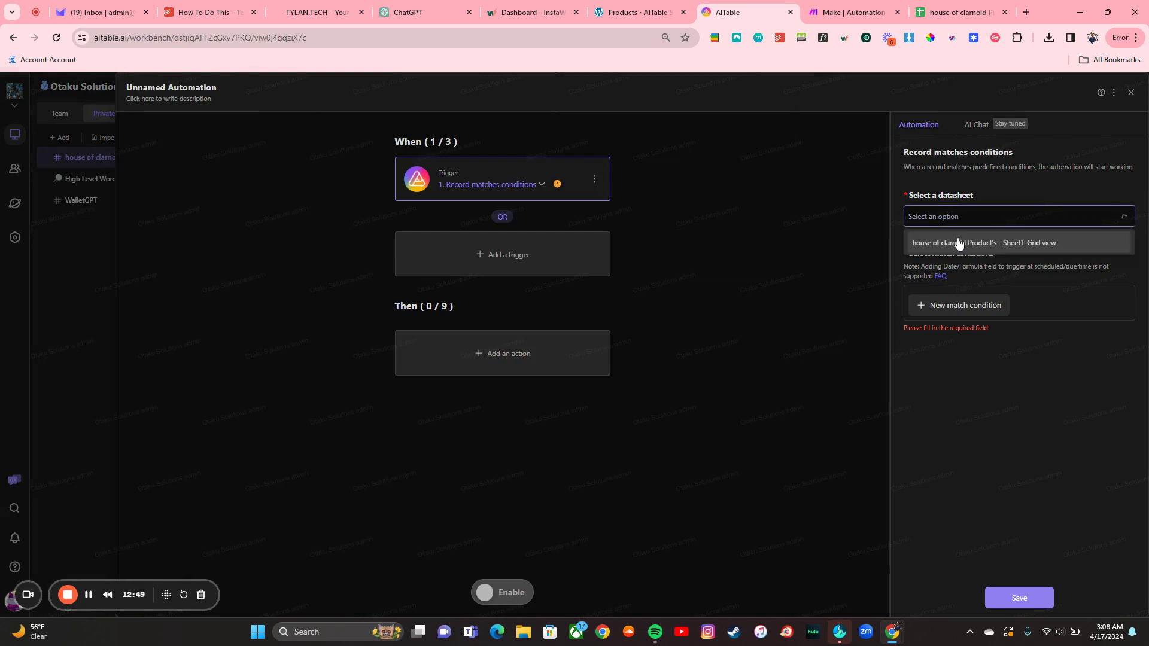
click(959, 245)
click(952, 293)
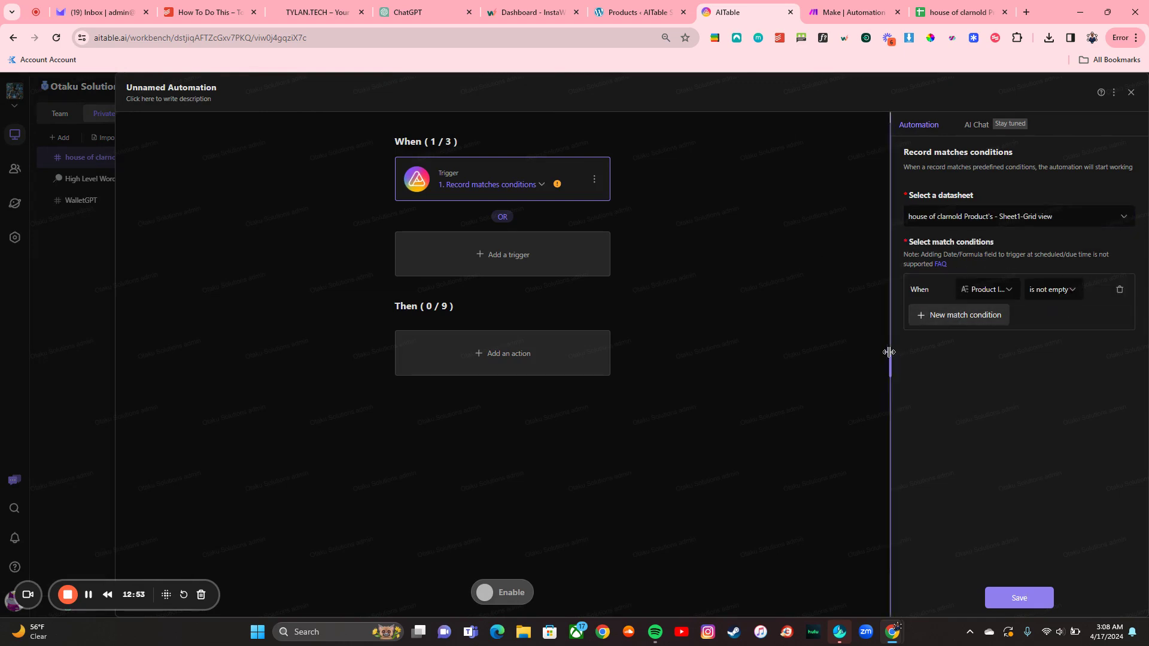
drag(889, 352, 804, 360)
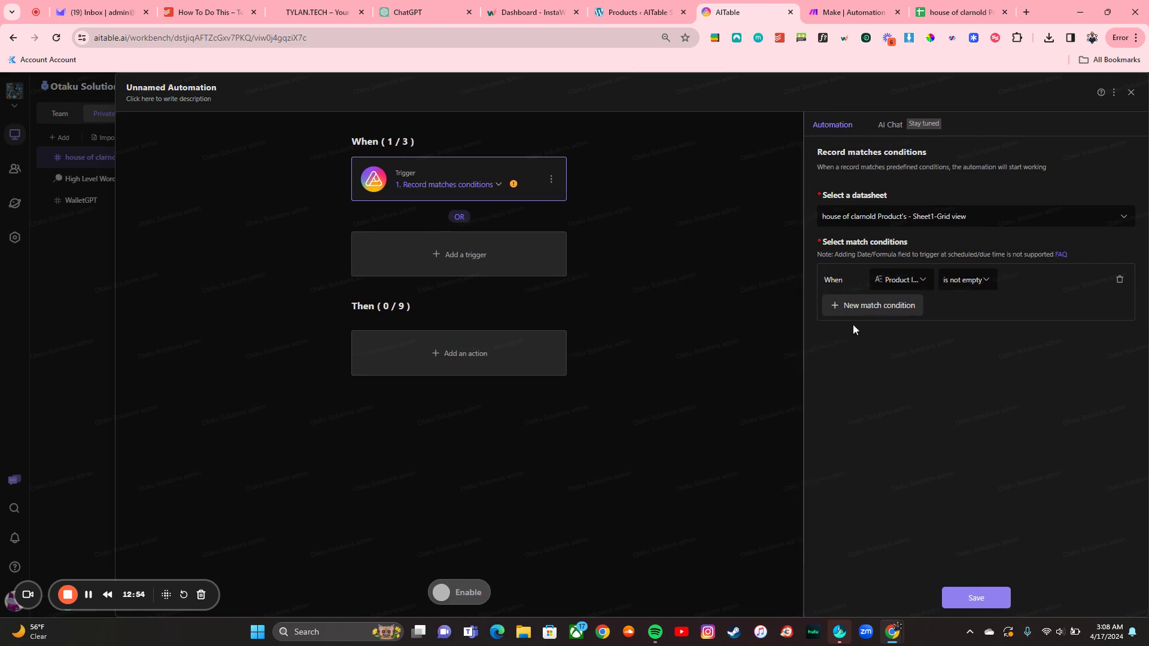
Step: Set the trigger condition to Status is Publish and save the trigger
click(898, 282)
click(900, 435)
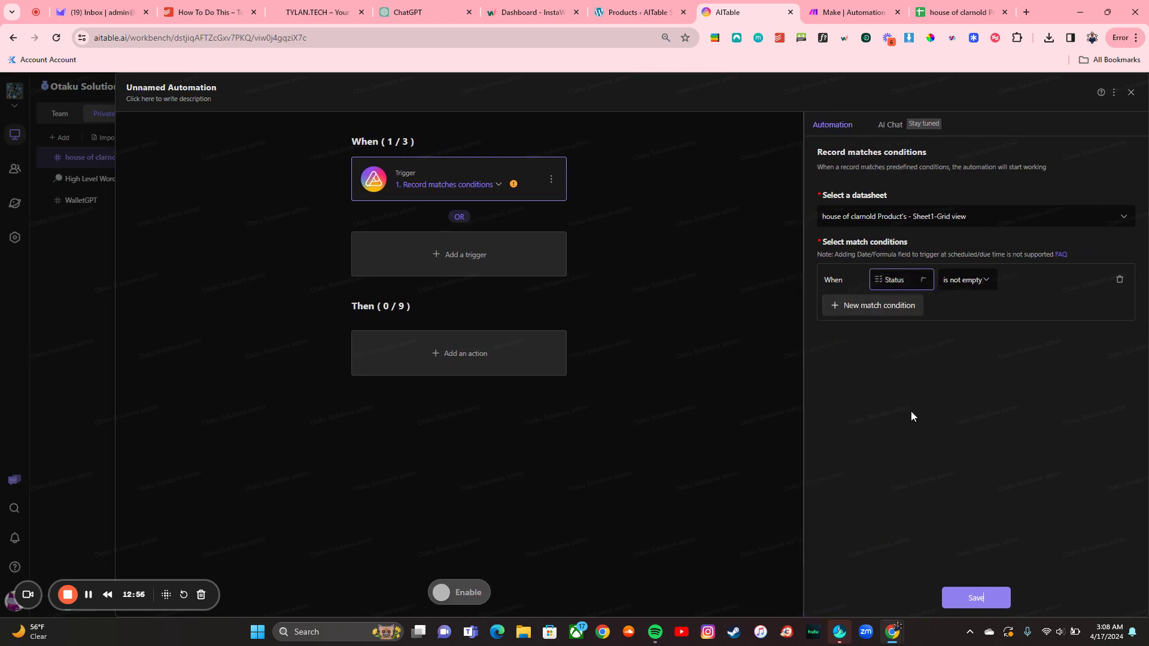
click(981, 282)
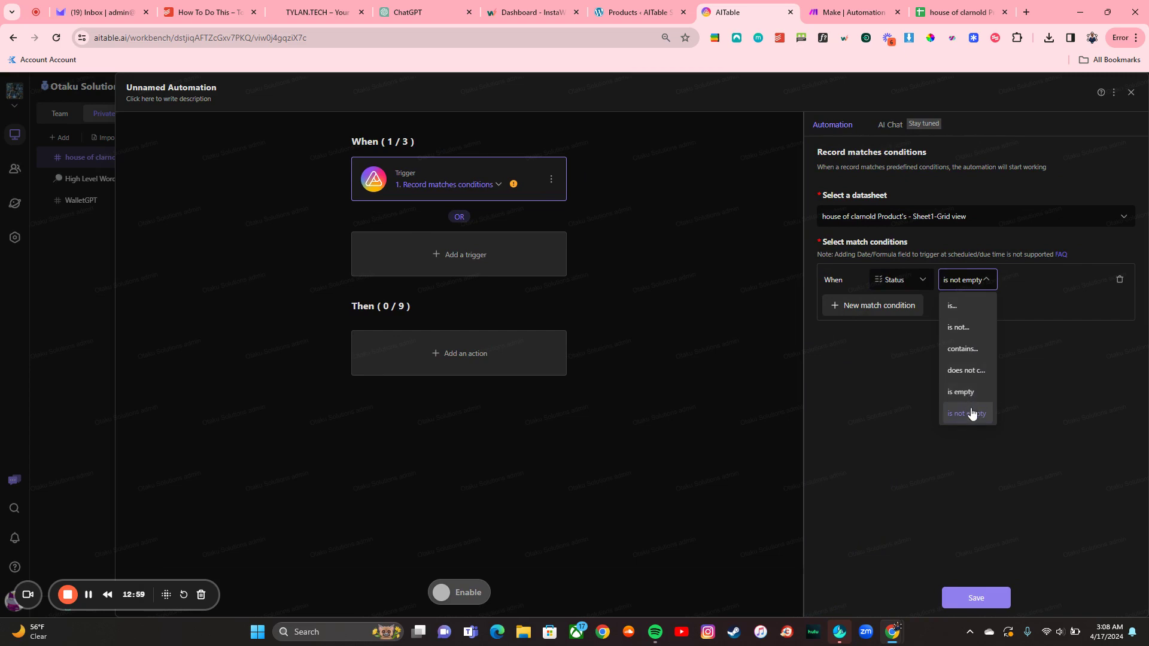
click(954, 306)
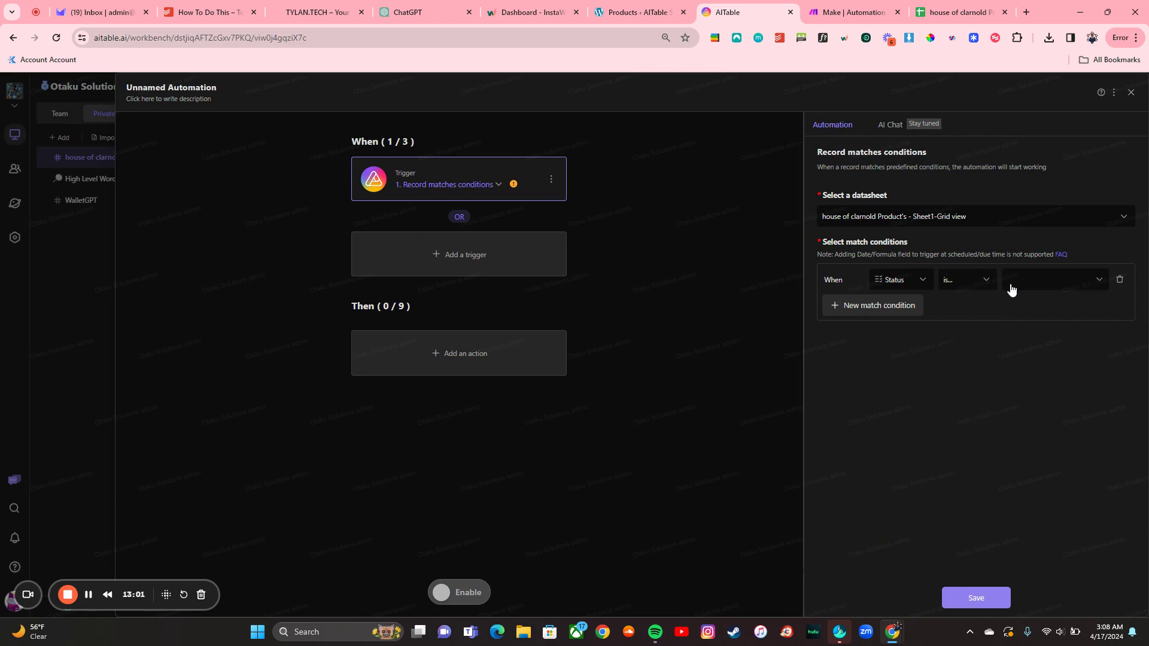
click(1014, 292)
click(1026, 344)
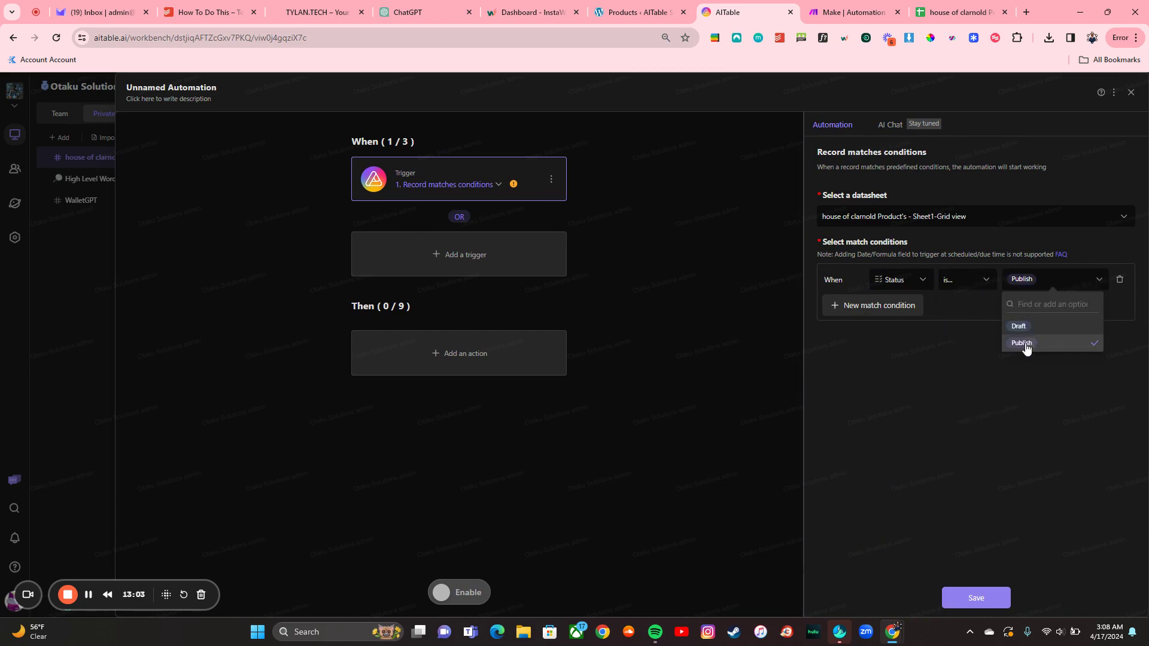
click(976, 598)
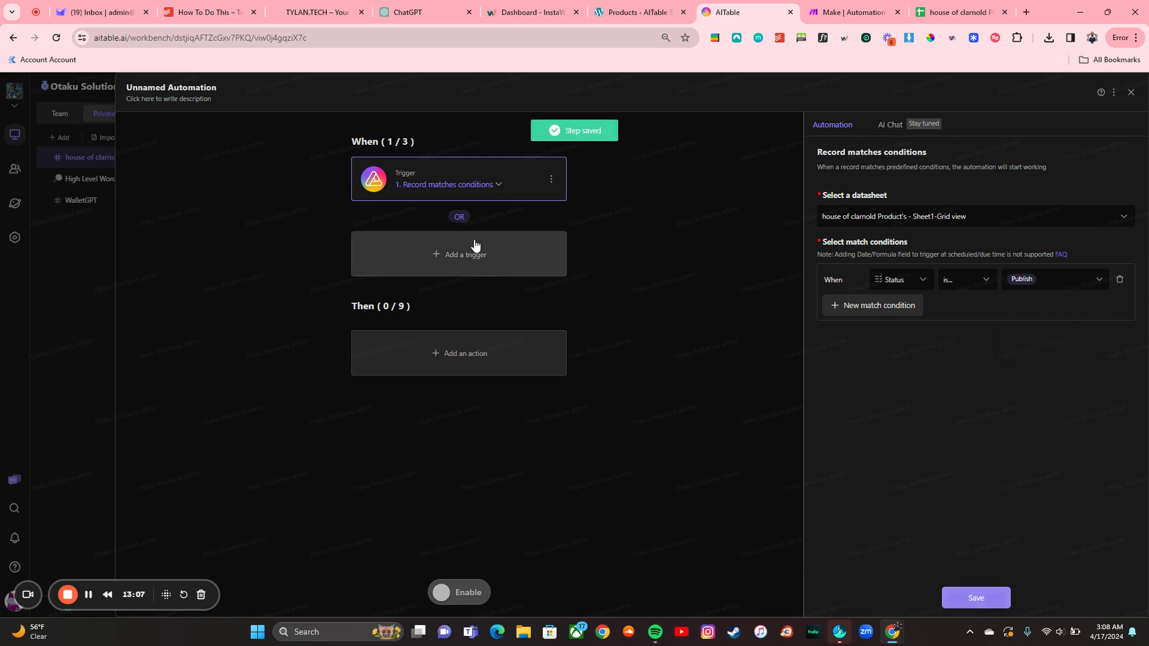
Step: Add a Send web request action after the trigger and re-save the trigger step
click(469, 347)
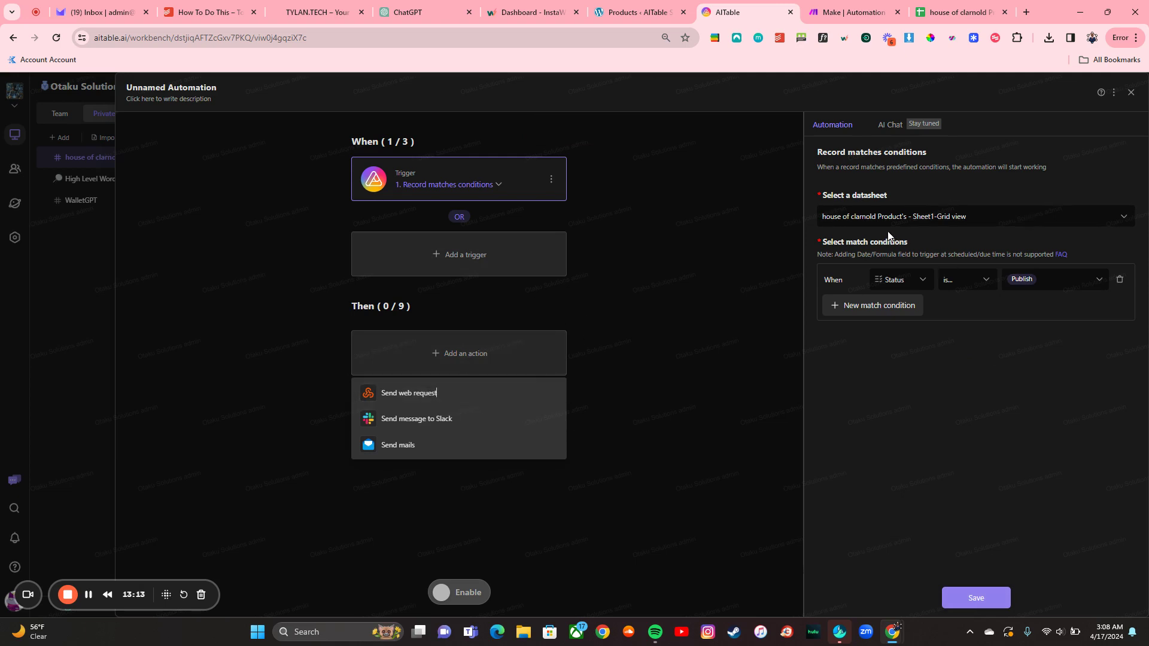
click(477, 397)
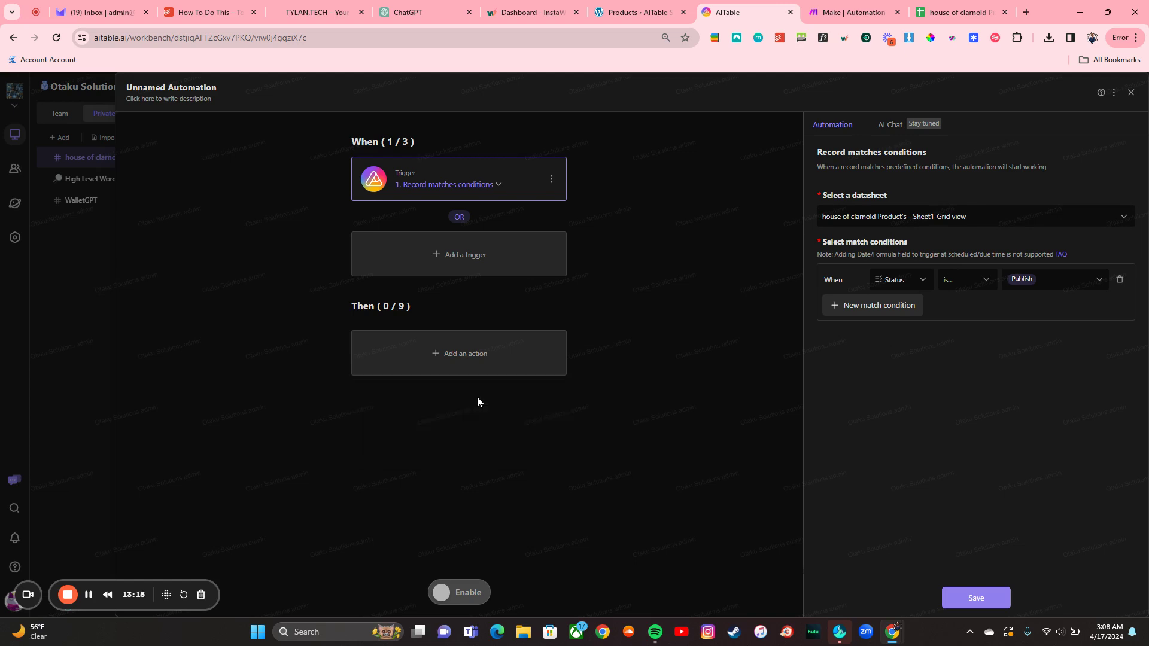
click(975, 598)
click(543, 187)
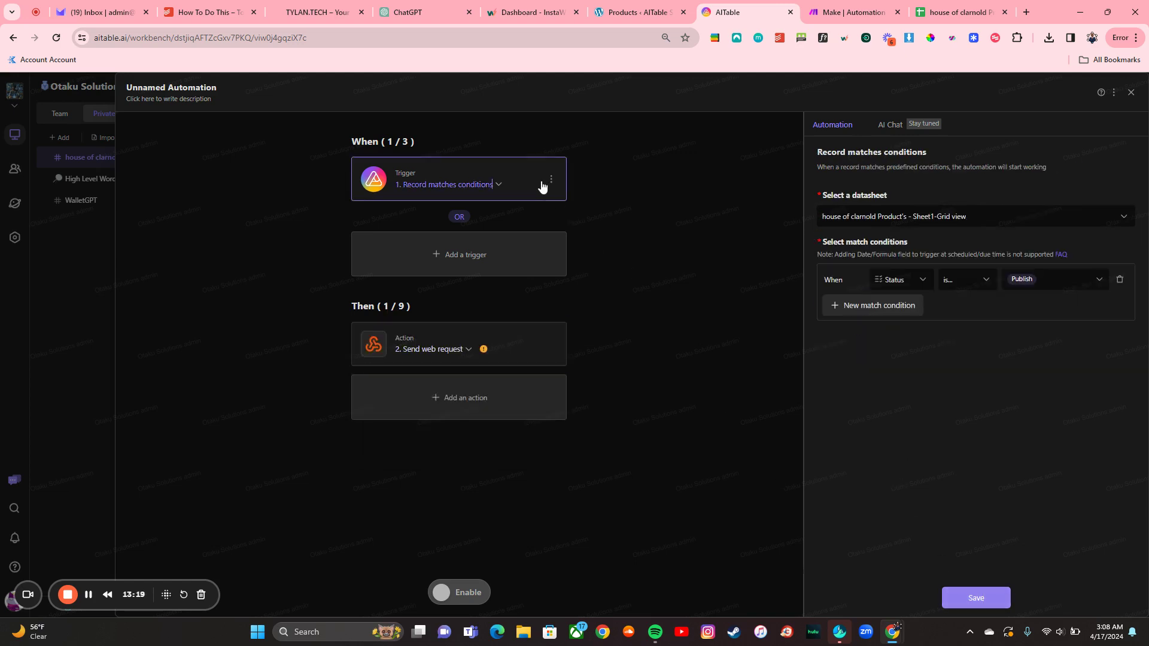
click(978, 598)
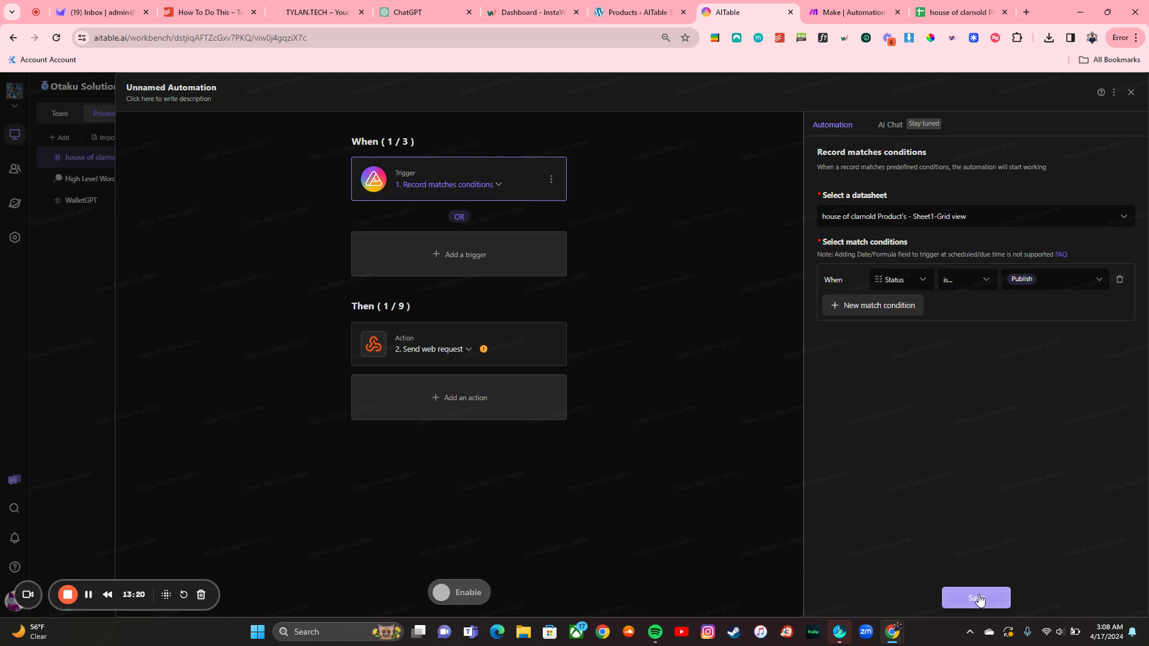
Step: Set the web request's method to POST and bring up the Make site
click(513, 345)
click(838, 235)
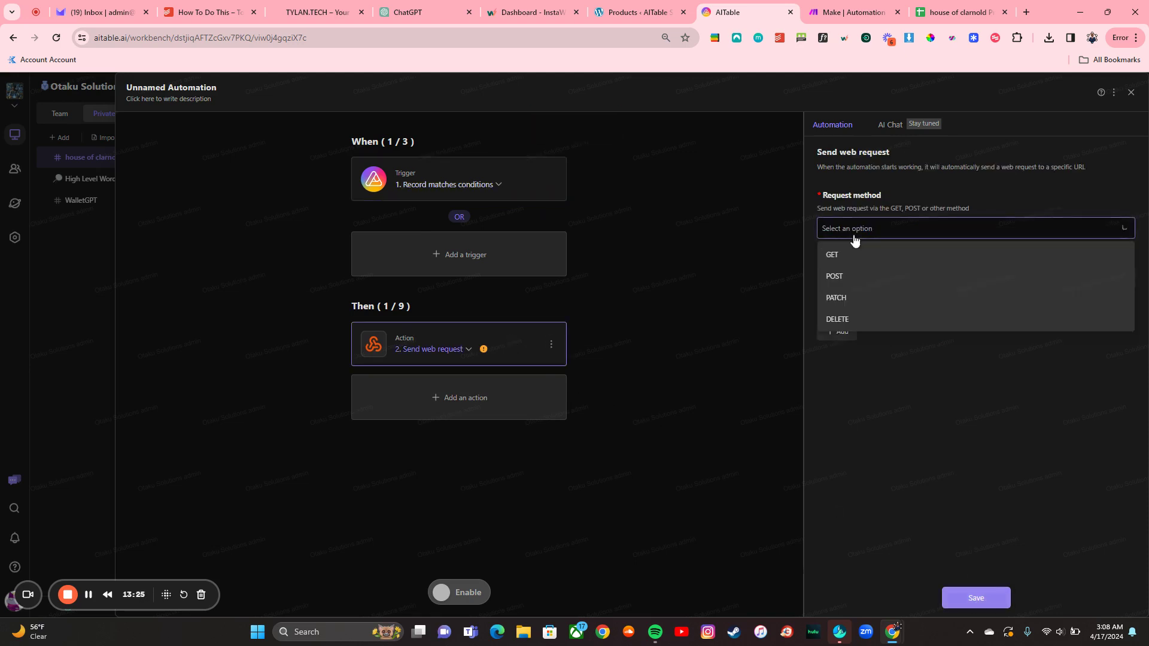
click(866, 274)
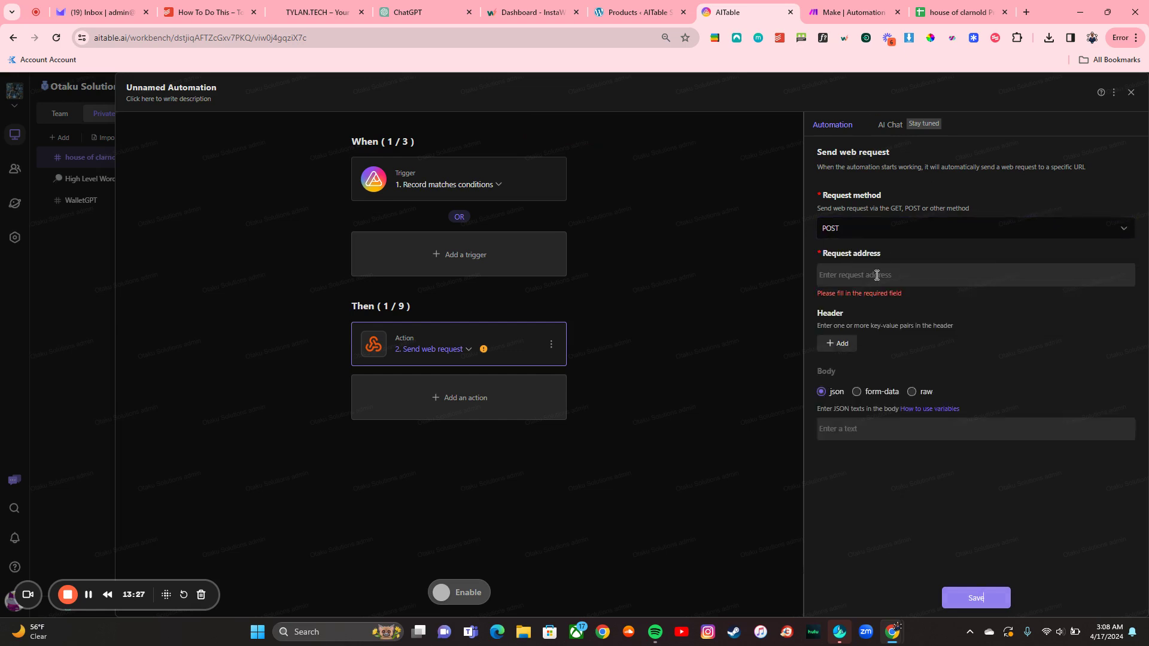
click(847, 12)
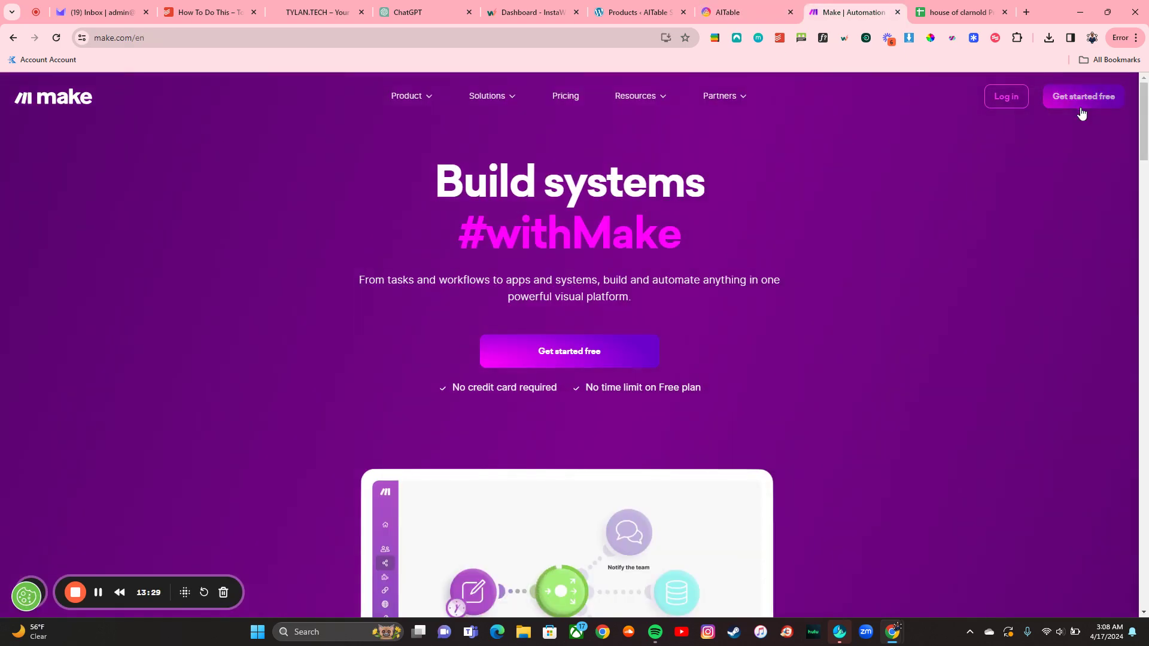
Step: Log in to the Make dashboard and create a new scenario in ENT_Otaku Solutions
click(1003, 107)
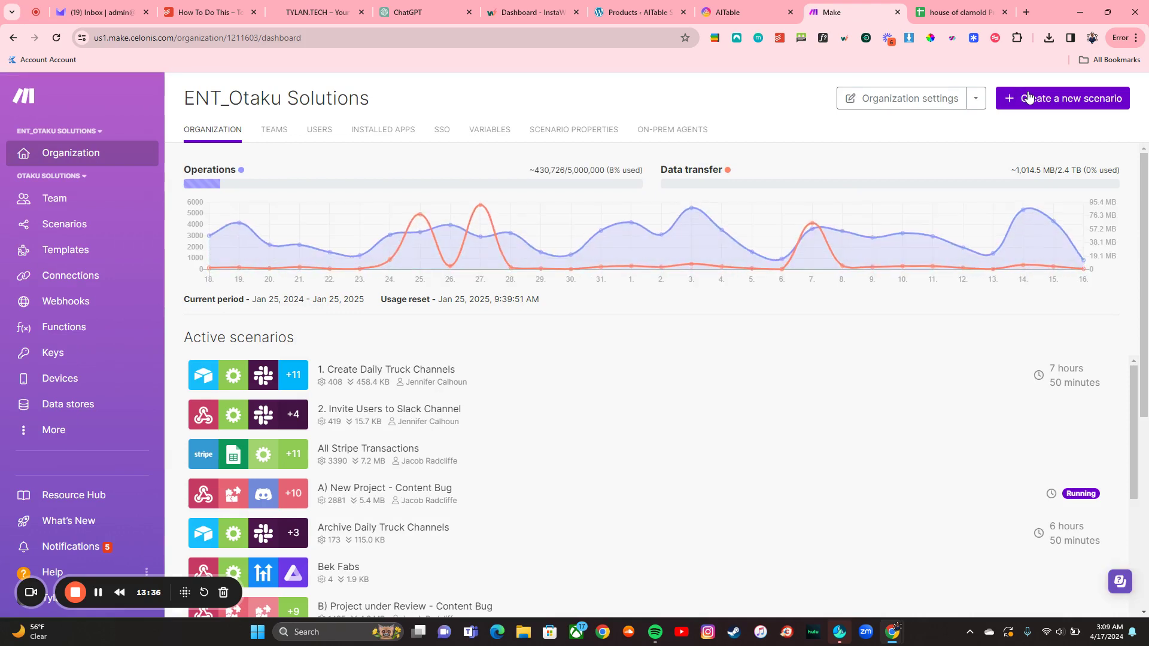
click(1029, 97)
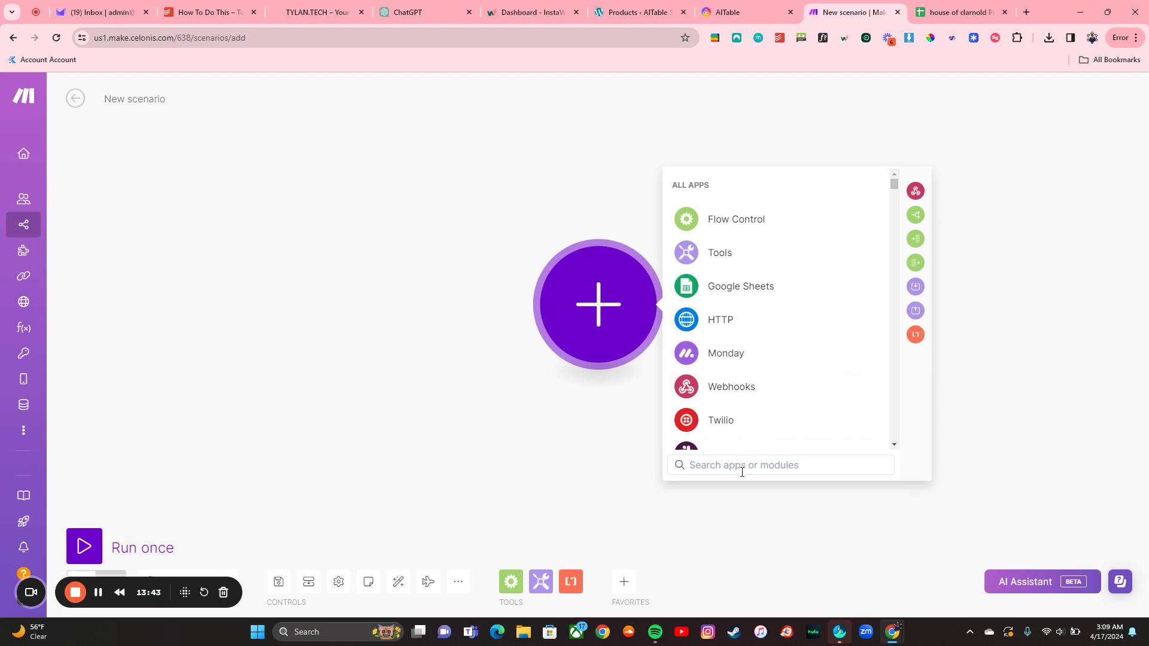
Step: Add a Custom webhook trigger named 'AITable STore Demo' and copy its address
text(web)
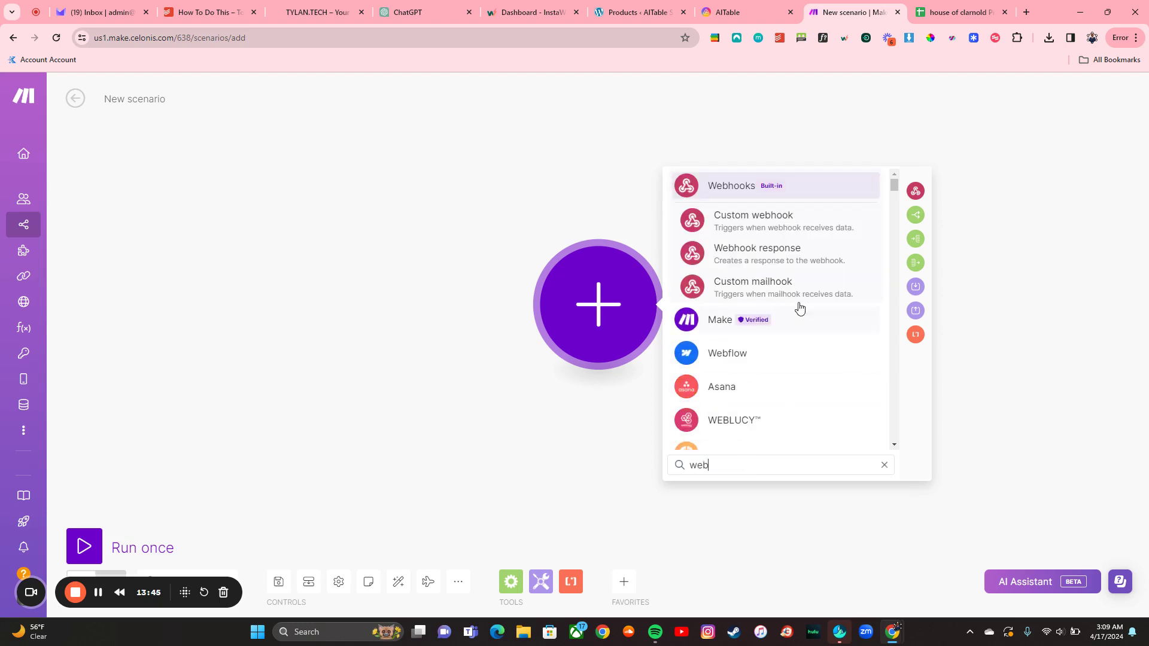
click(773, 230)
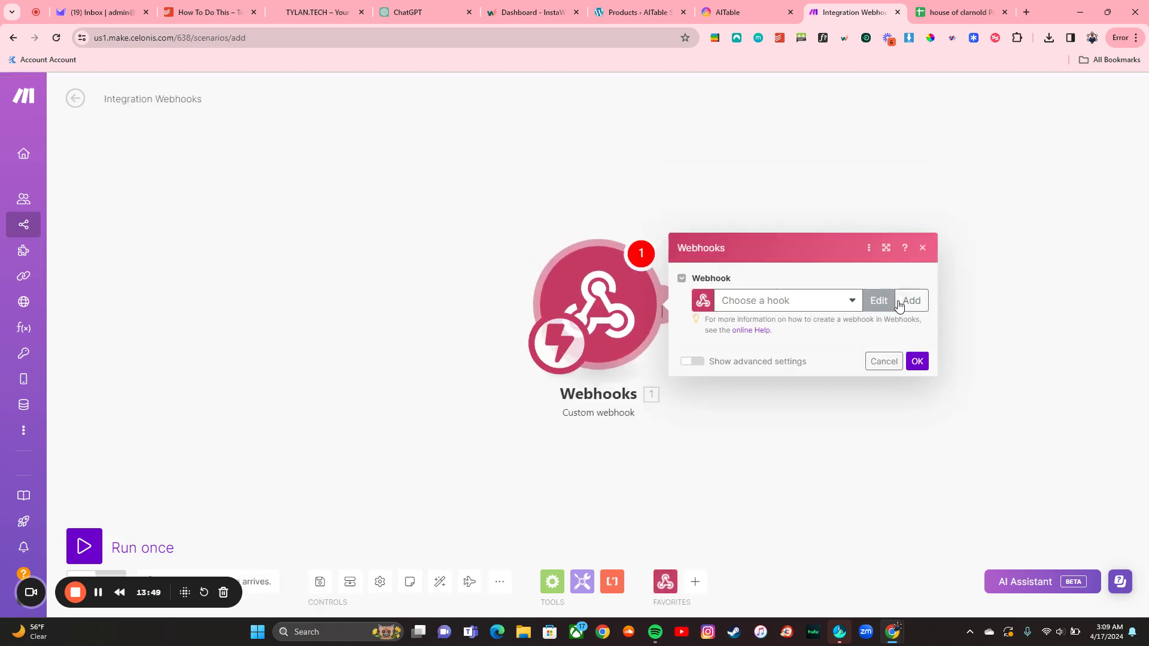
click(910, 301)
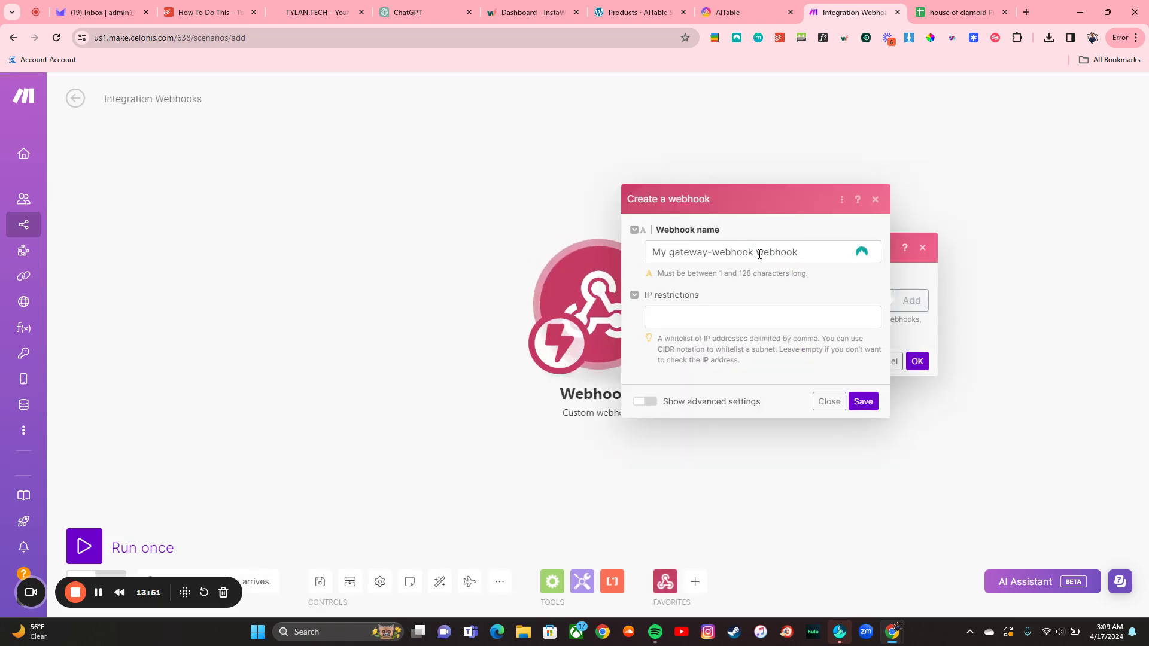
double_click(759, 253)
triple_click(759, 254)
text(AITable)
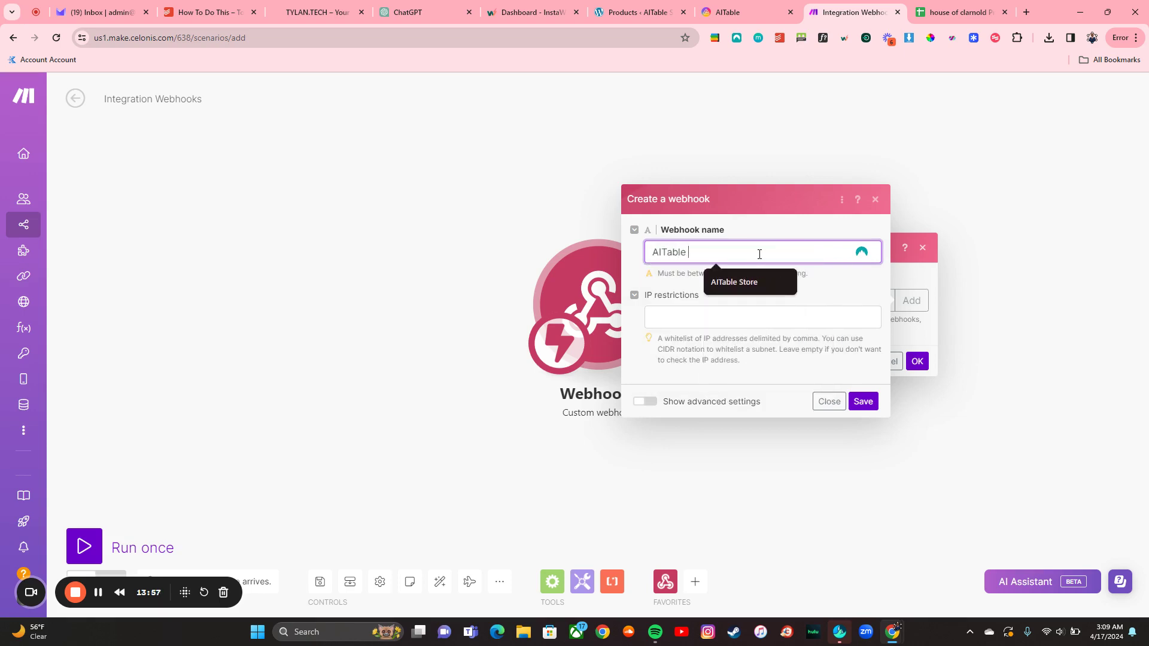
text( STore Demo)
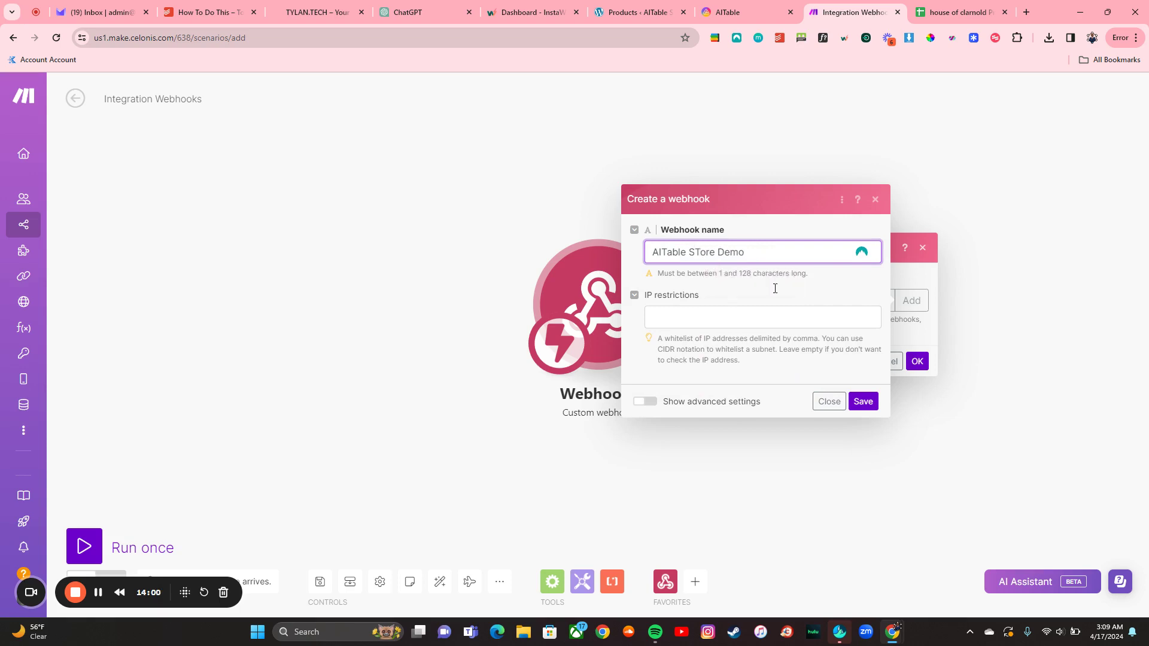
click(863, 402)
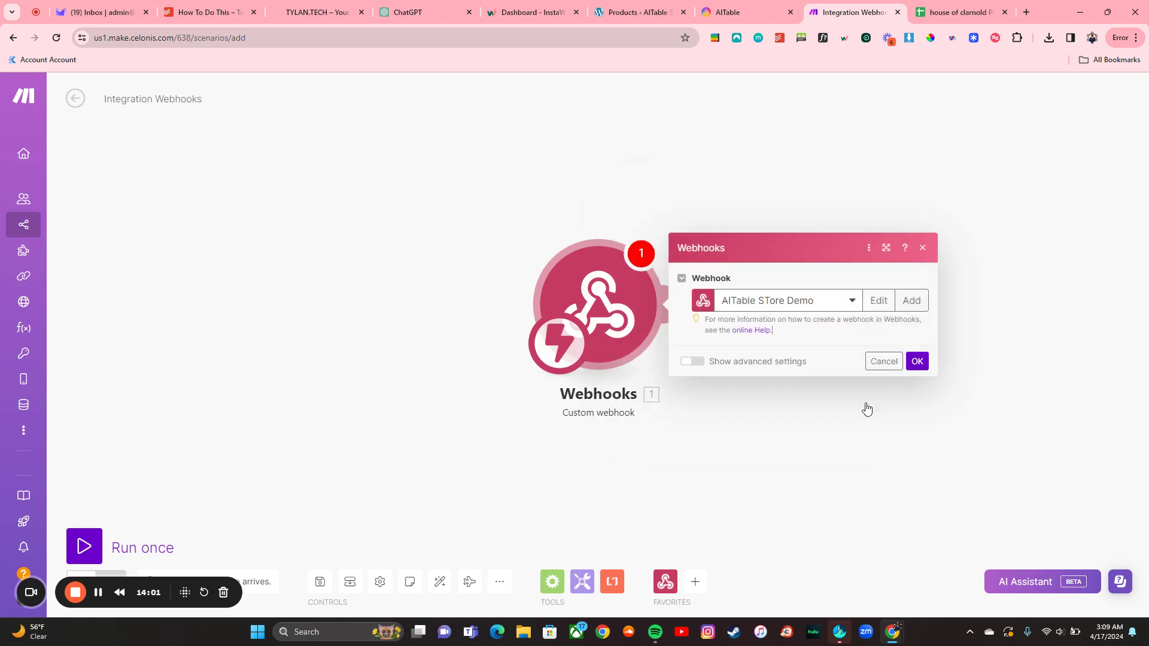
click(881, 350)
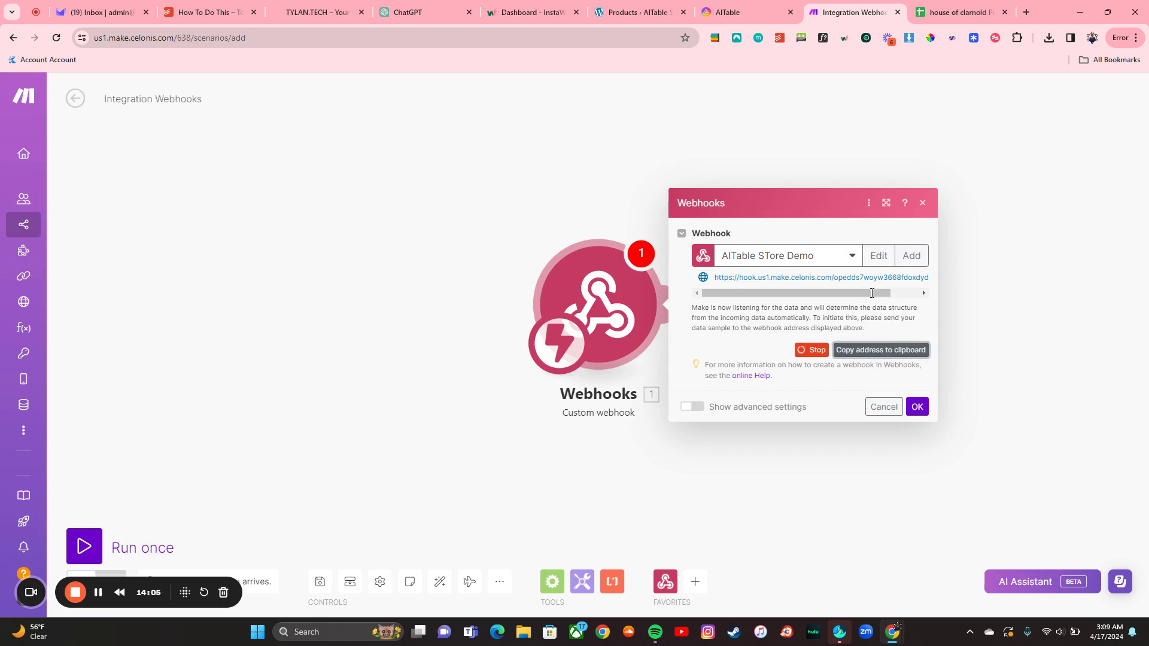
Step: Paste the Make webhook URL into AITable's Send web request Request address field
click(745, 12)
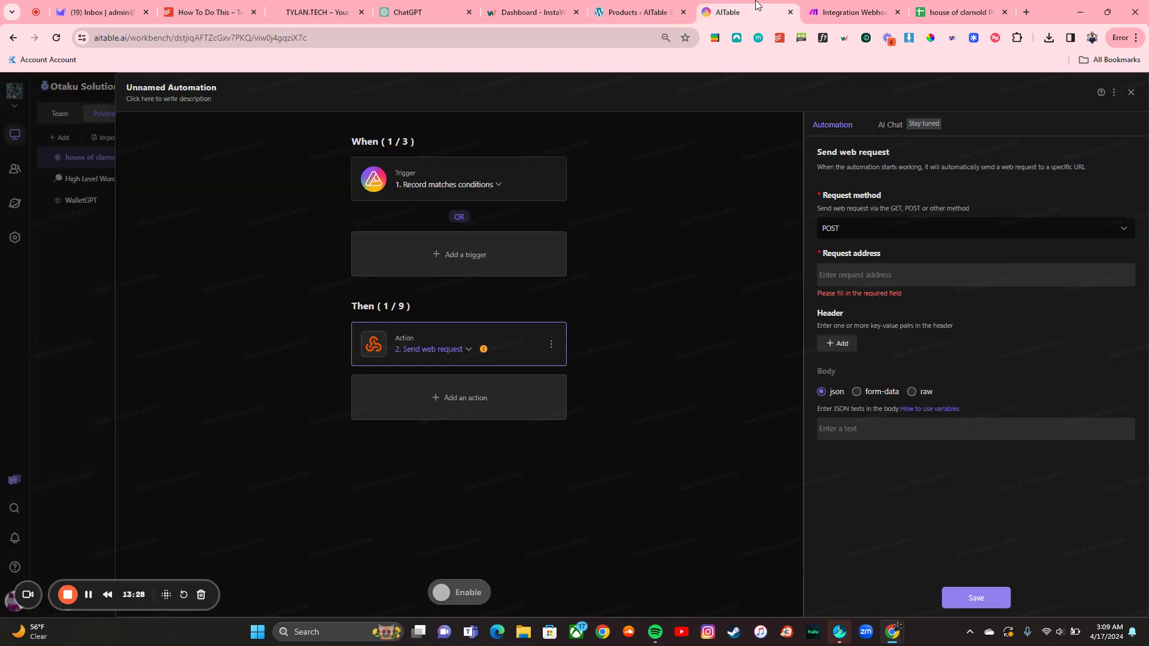
click(887, 276)
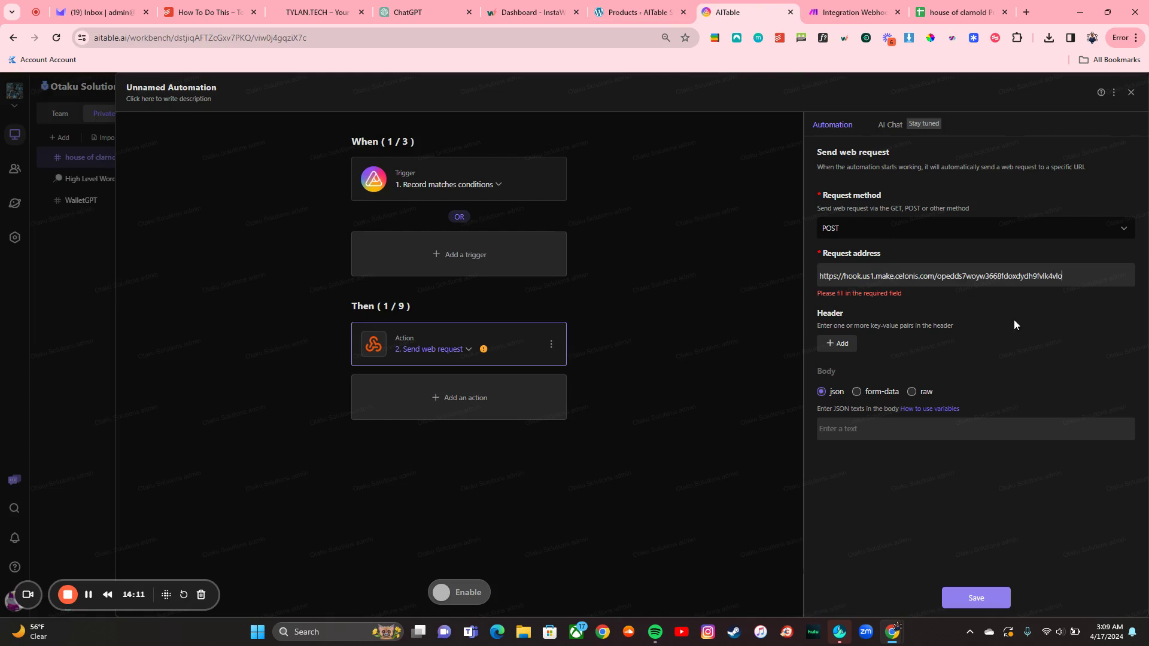
click(1015, 322)
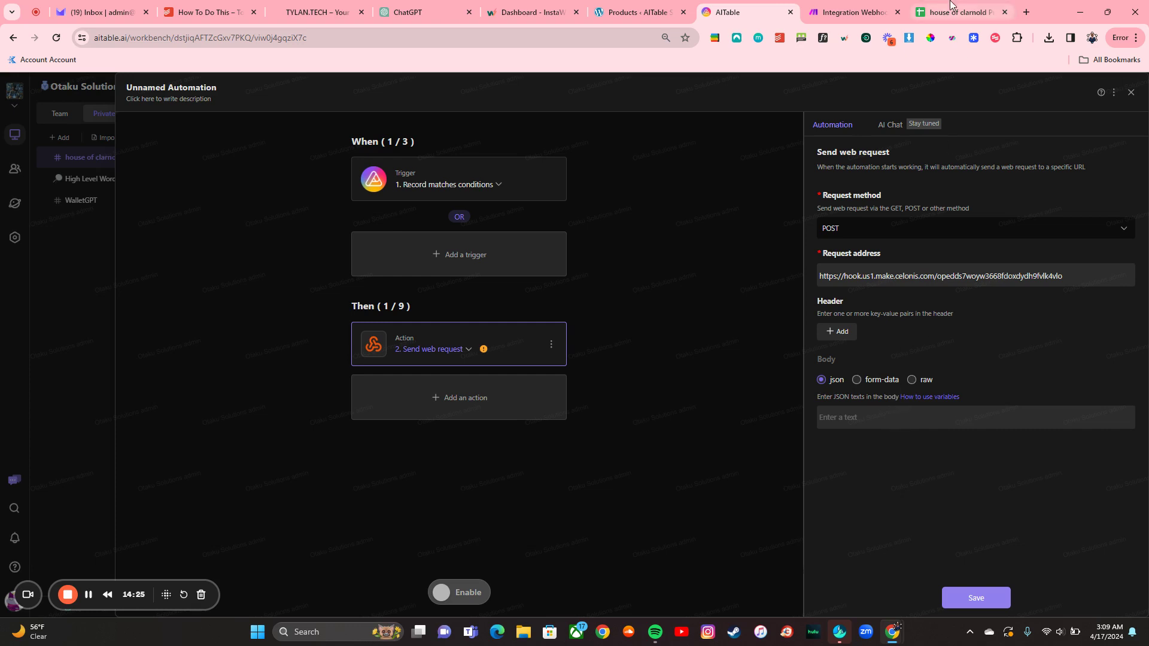
Step: Look for the AITable GPT under My GPTs, then search the GPT store for 'aitable'
click(428, 15)
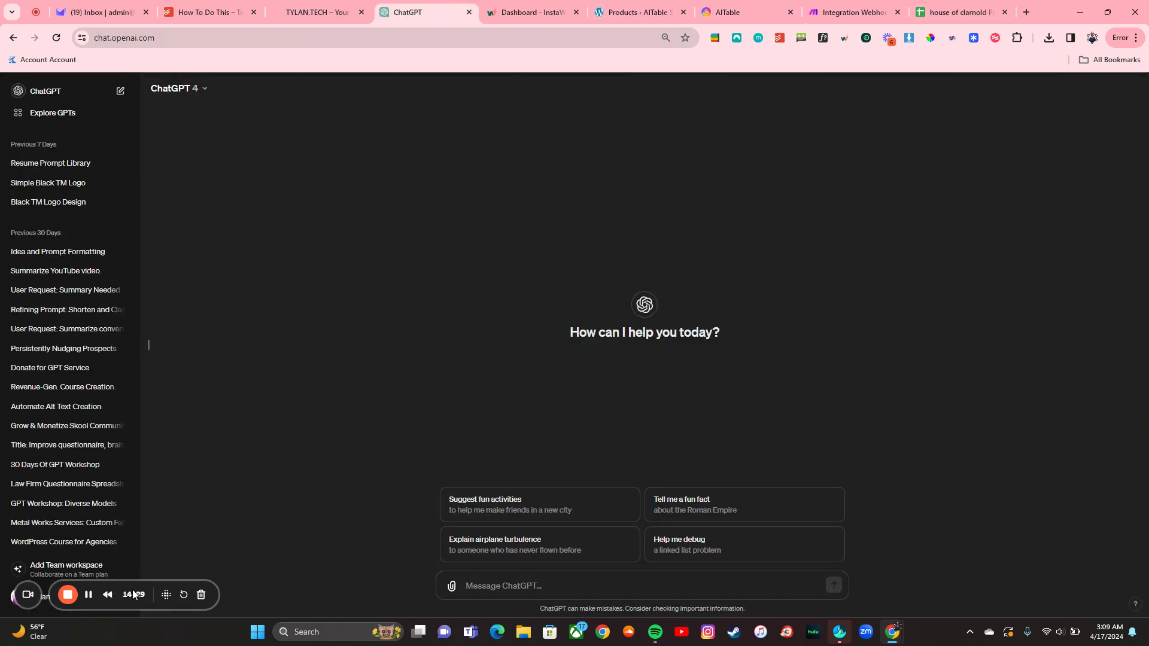
drag(134, 594, 296, 579)
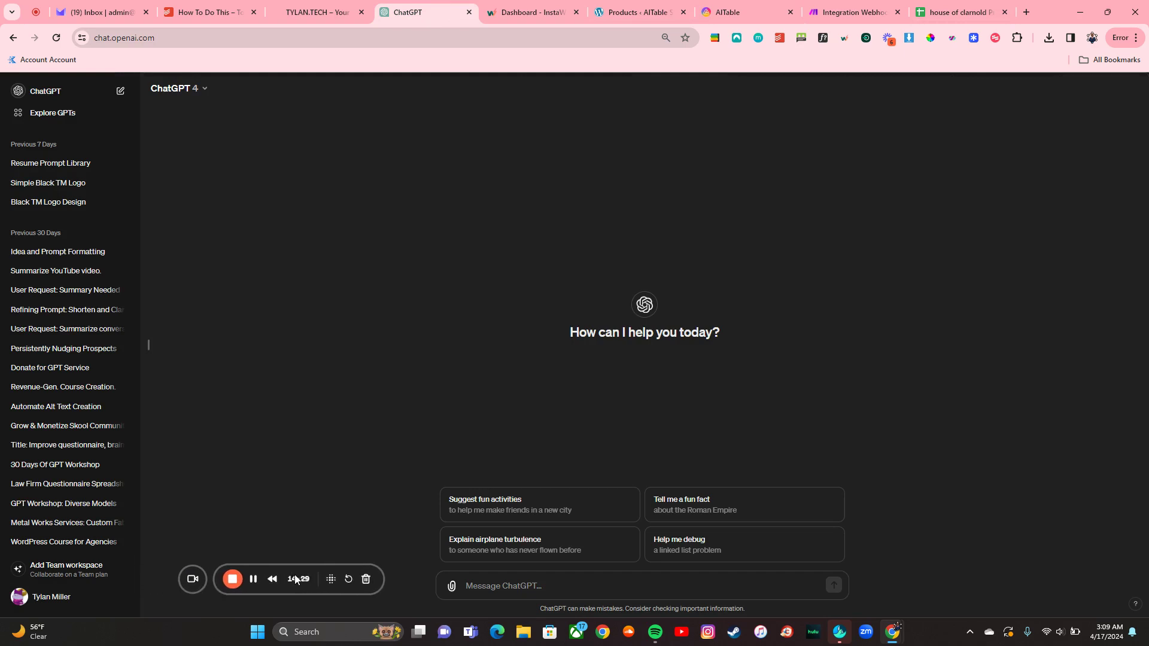
click(35, 604)
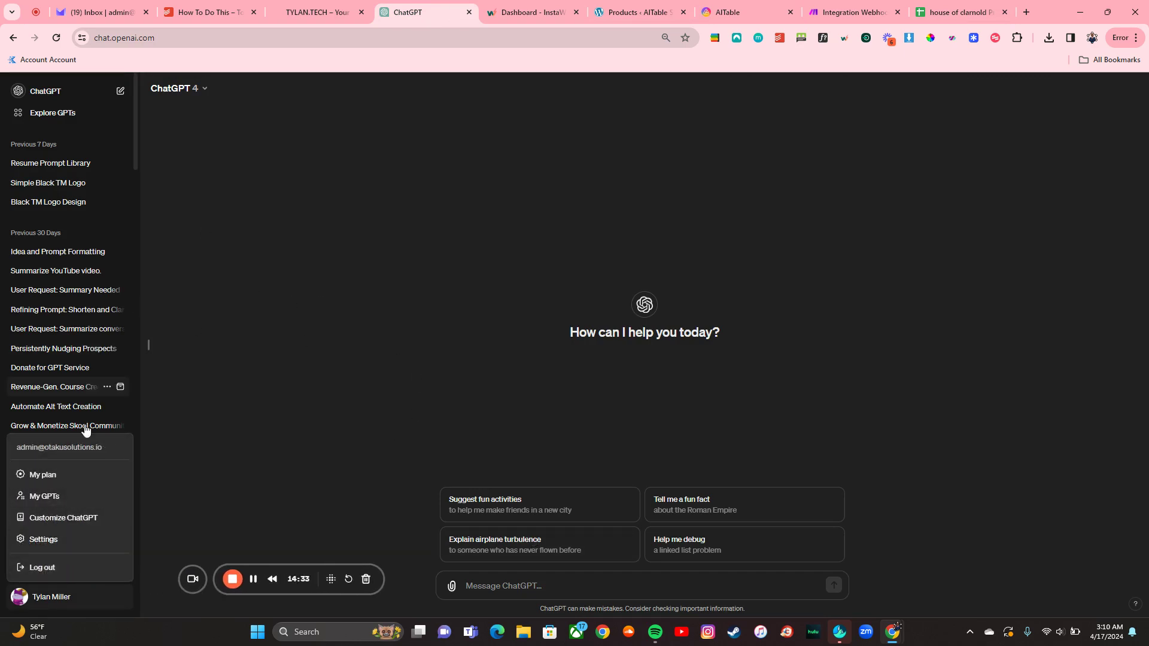
click(55, 498)
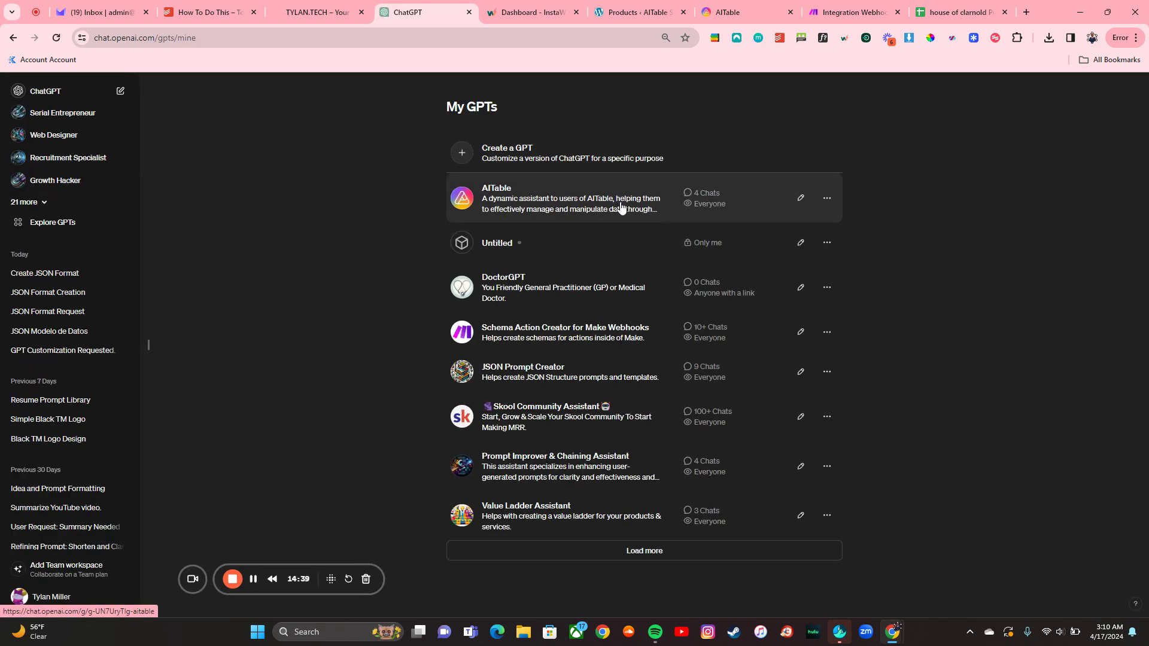
click(574, 210)
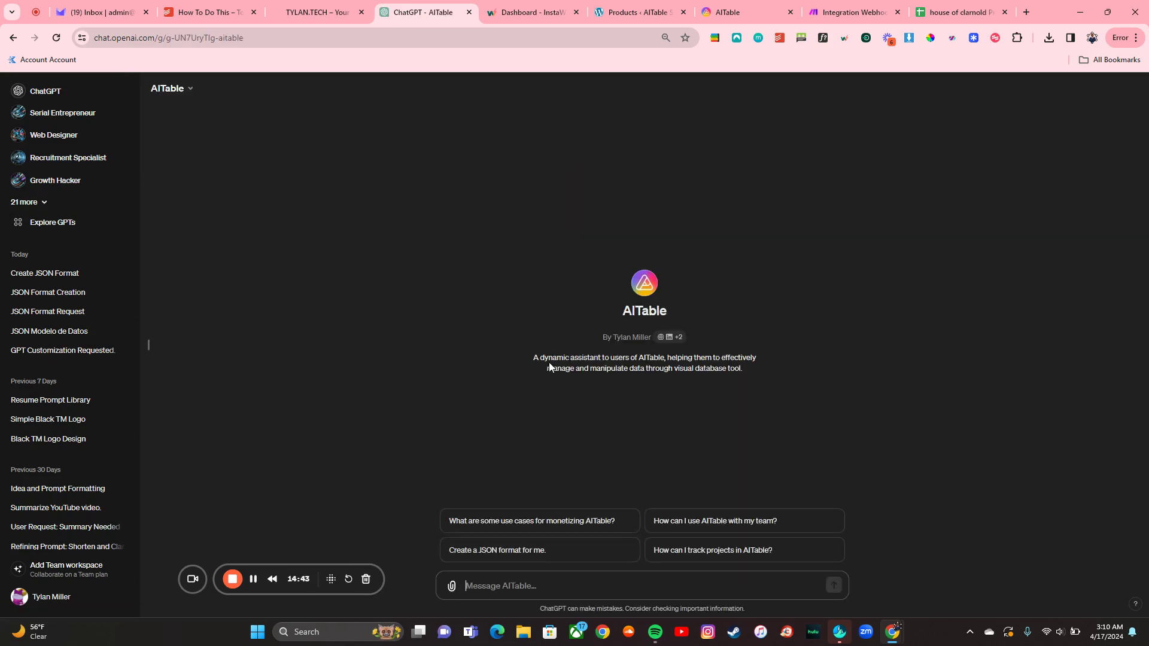
click(67, 600)
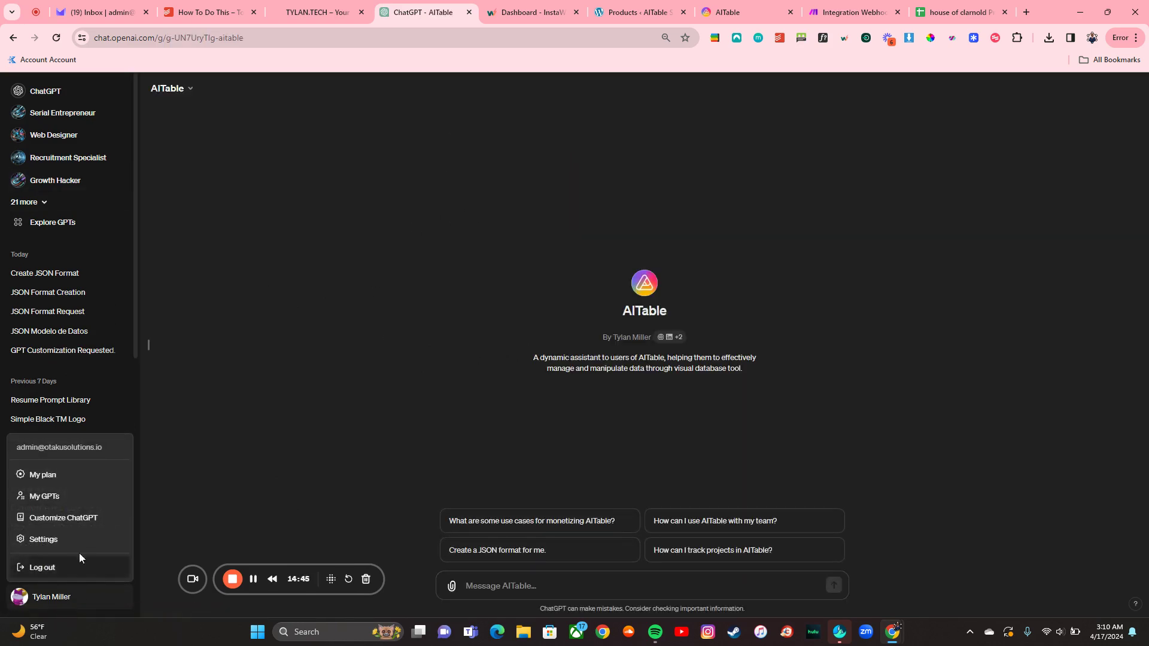
click(70, 223)
click(595, 190)
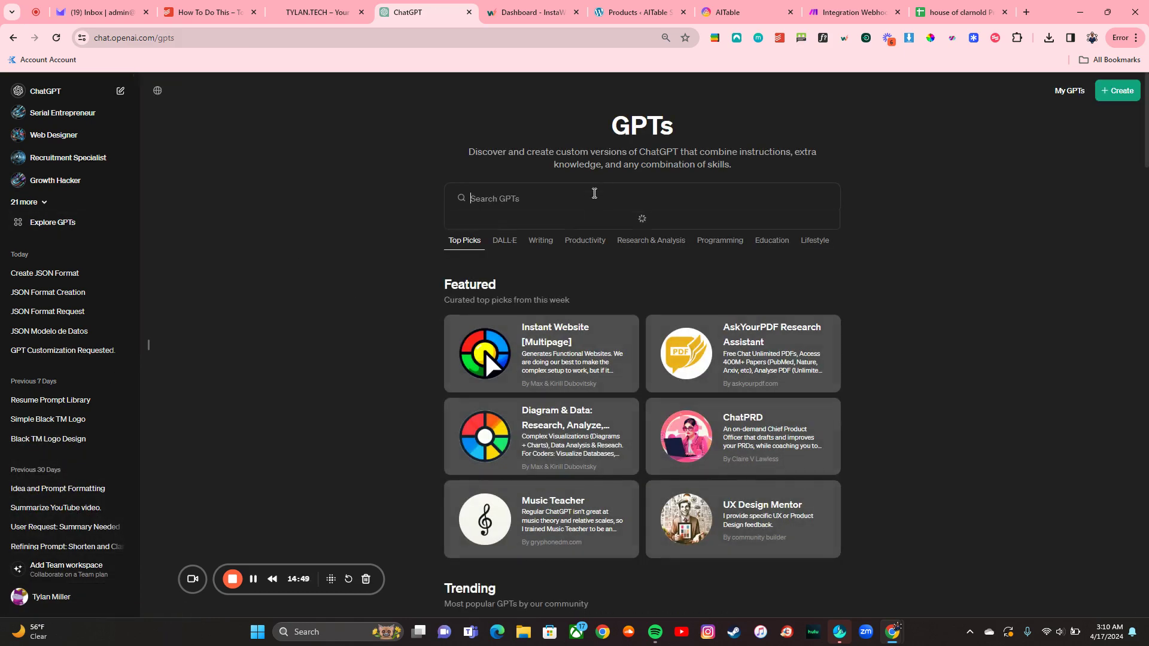
text(aitable)
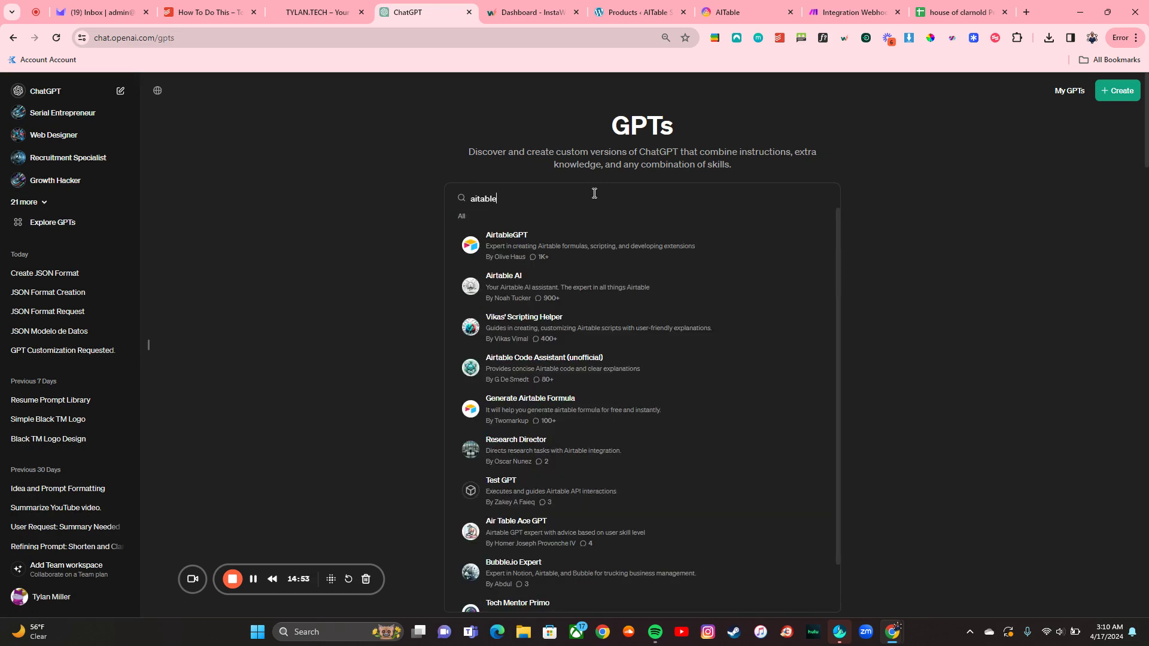
Step: Open the AITable GPT from the results and ask 'Create a JSON format for me.'
scroll(595, 408, up, 1)
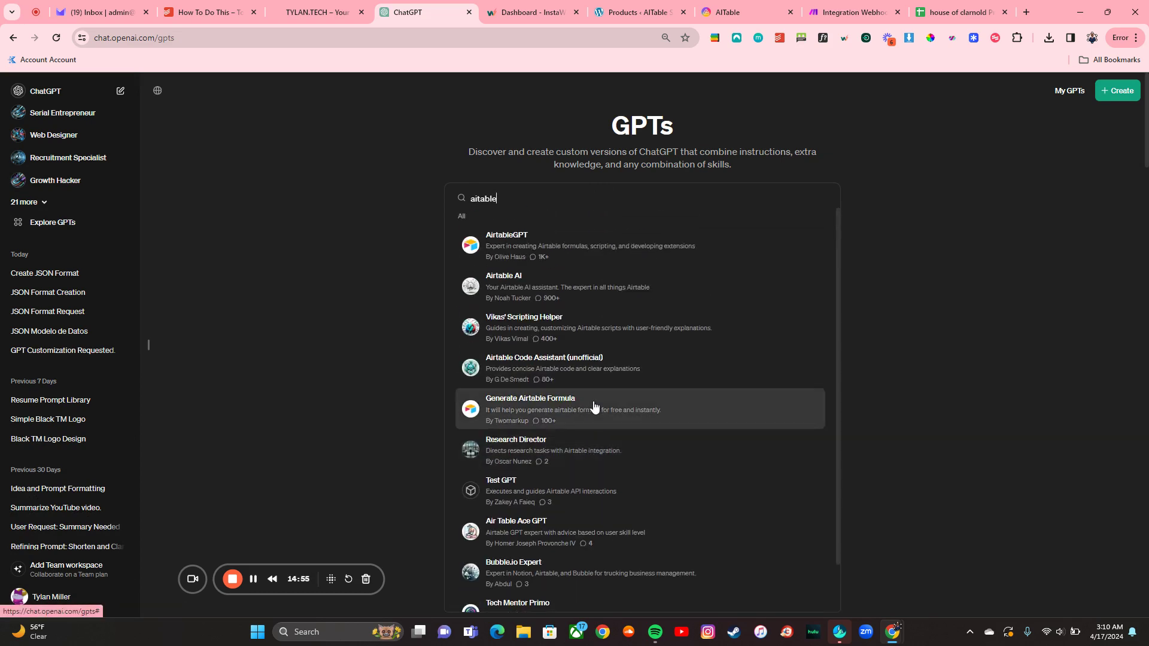
scroll(595, 419, down, 1)
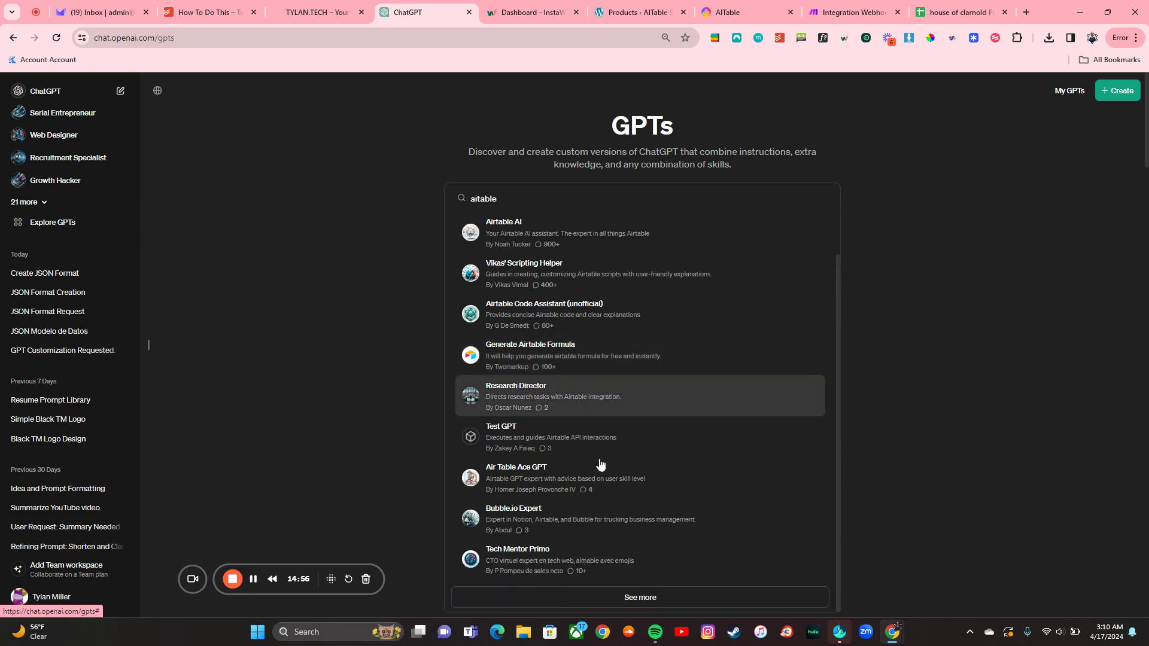
click(641, 598)
scroll(620, 407, down, 3)
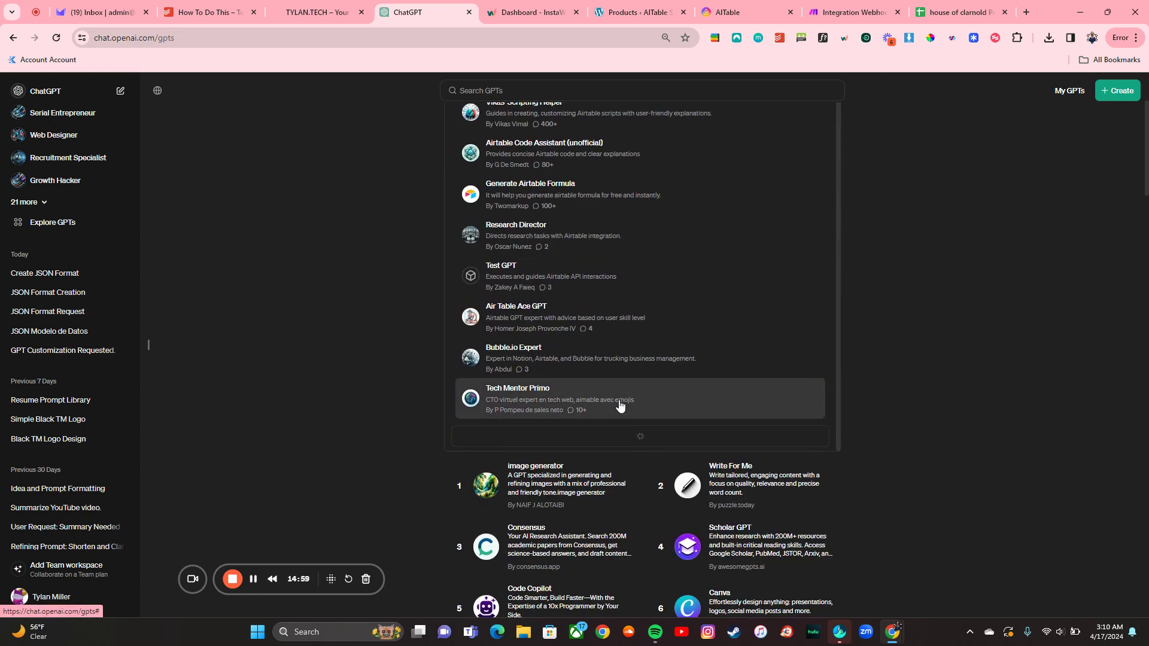
scroll(647, 324, down, 2)
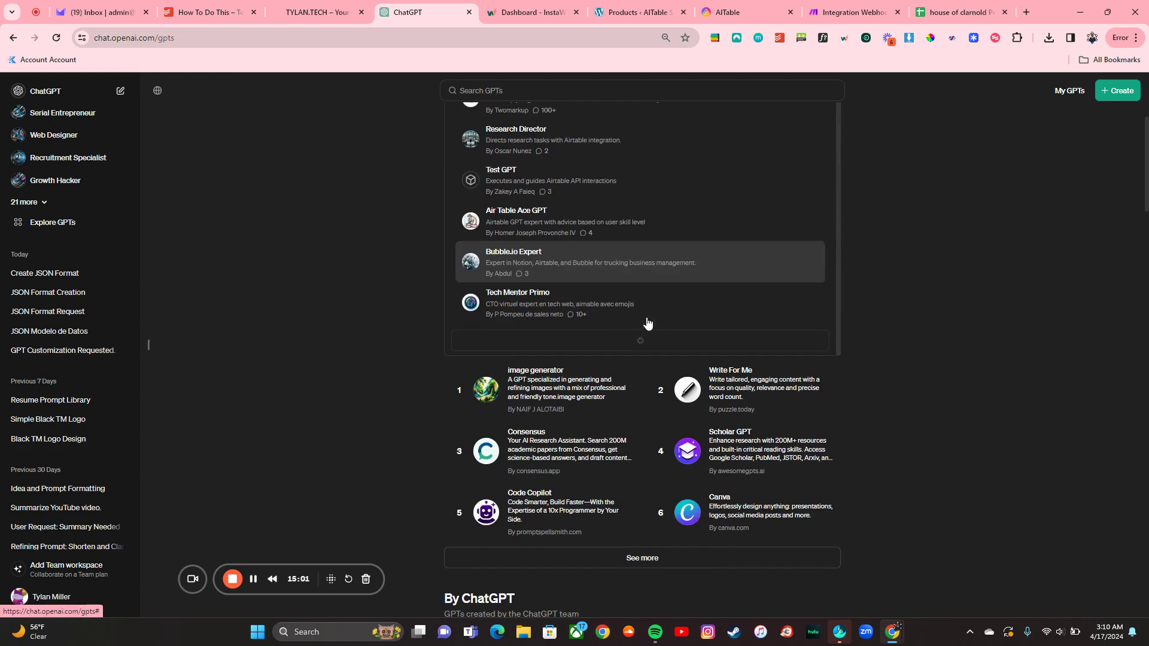
scroll(907, 265, up, 3)
scroll(690, 323, up, 1)
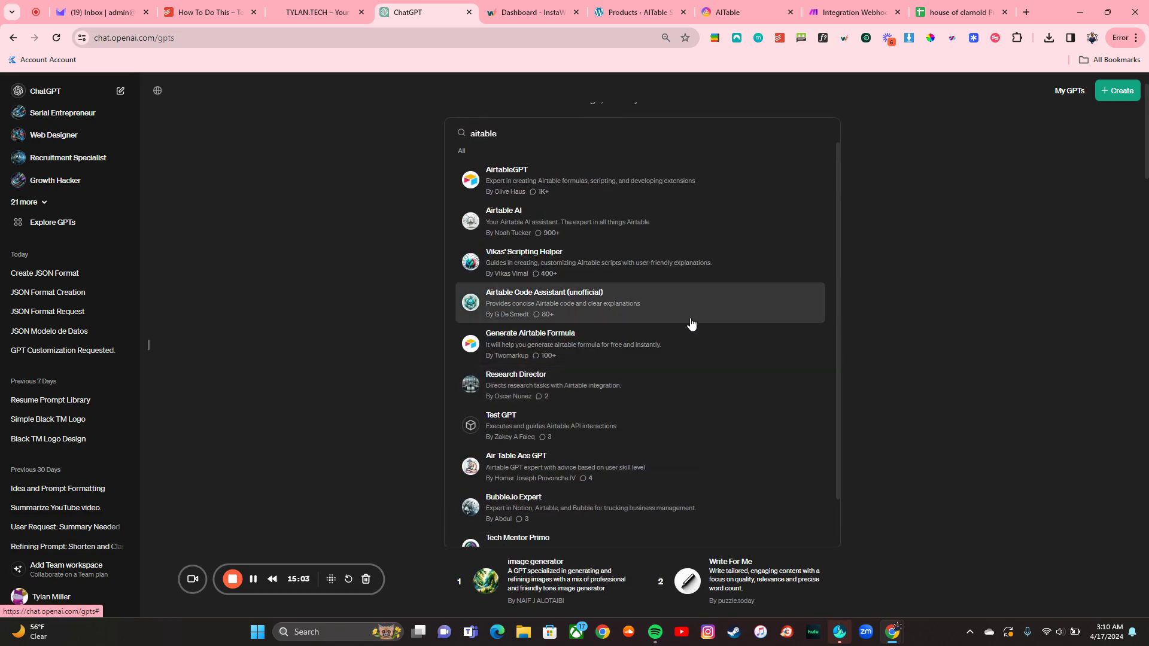
scroll(691, 324, down, 1)
scroll(920, 245, down, 2)
scroll(919, 245, up, 3)
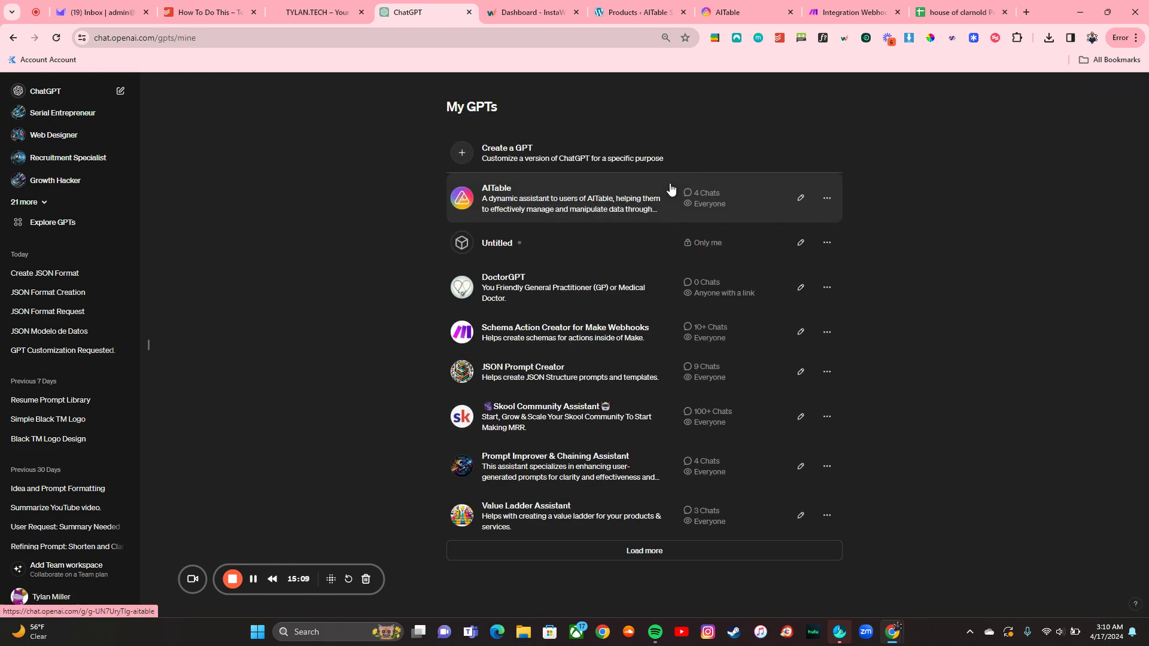
click(581, 204)
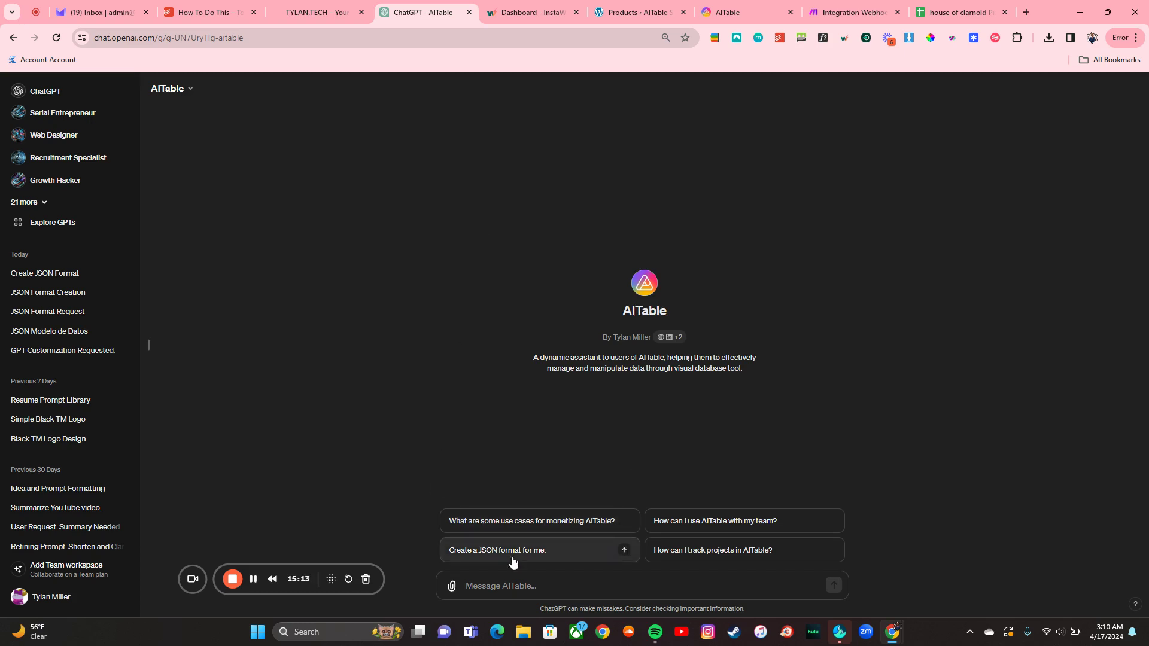
click(570, 560)
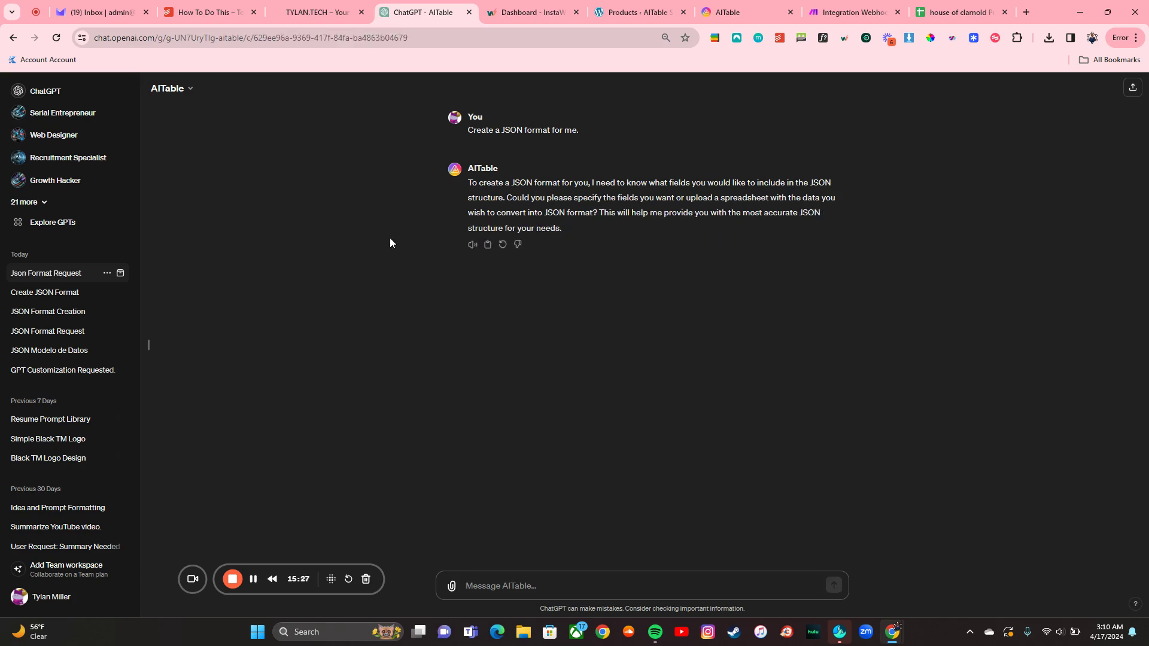
Step: Begin attaching the product sheet export, cancel the file dialog, and view the spreadsheet
click(451, 589)
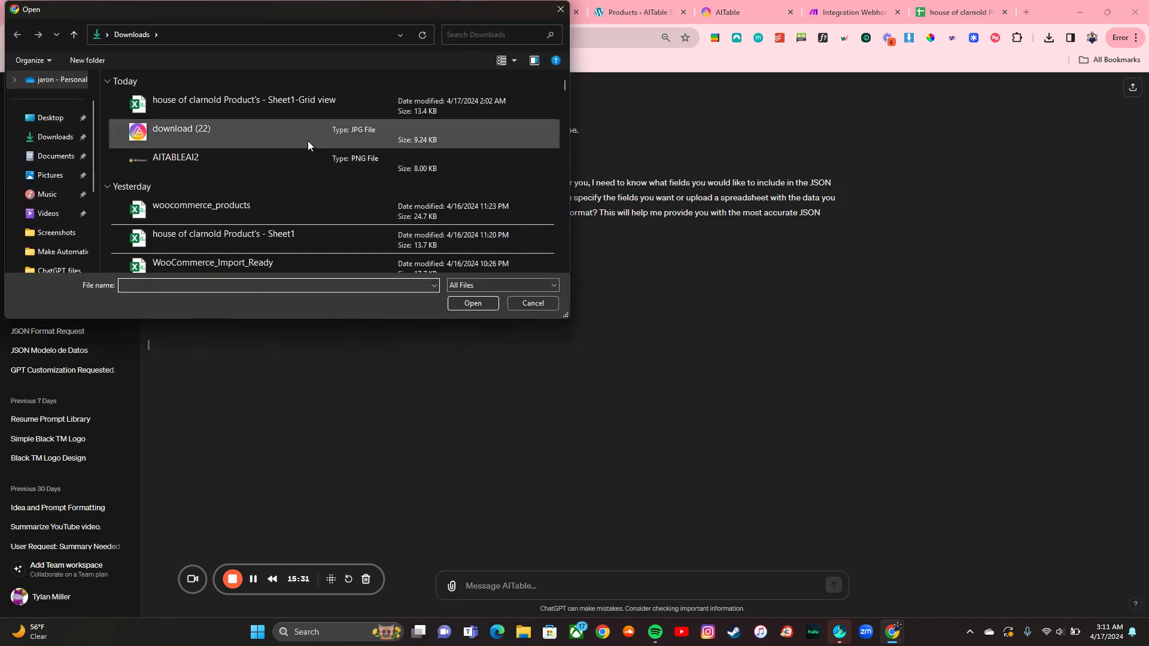
click(283, 105)
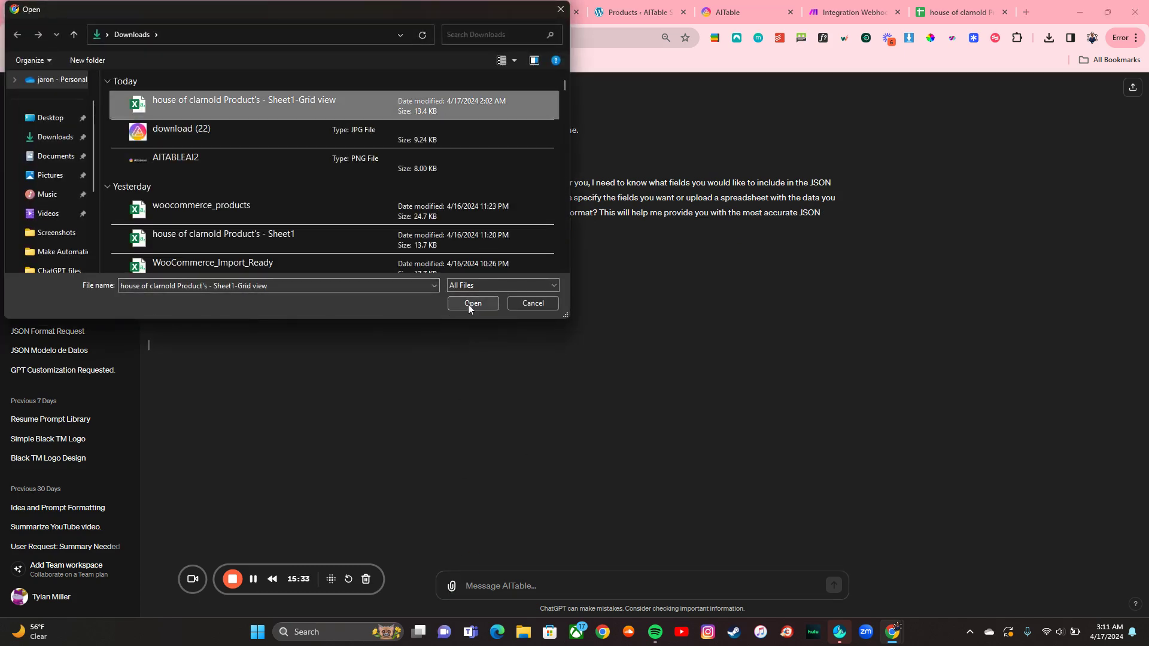
click(561, 9)
key(ctrl+9)
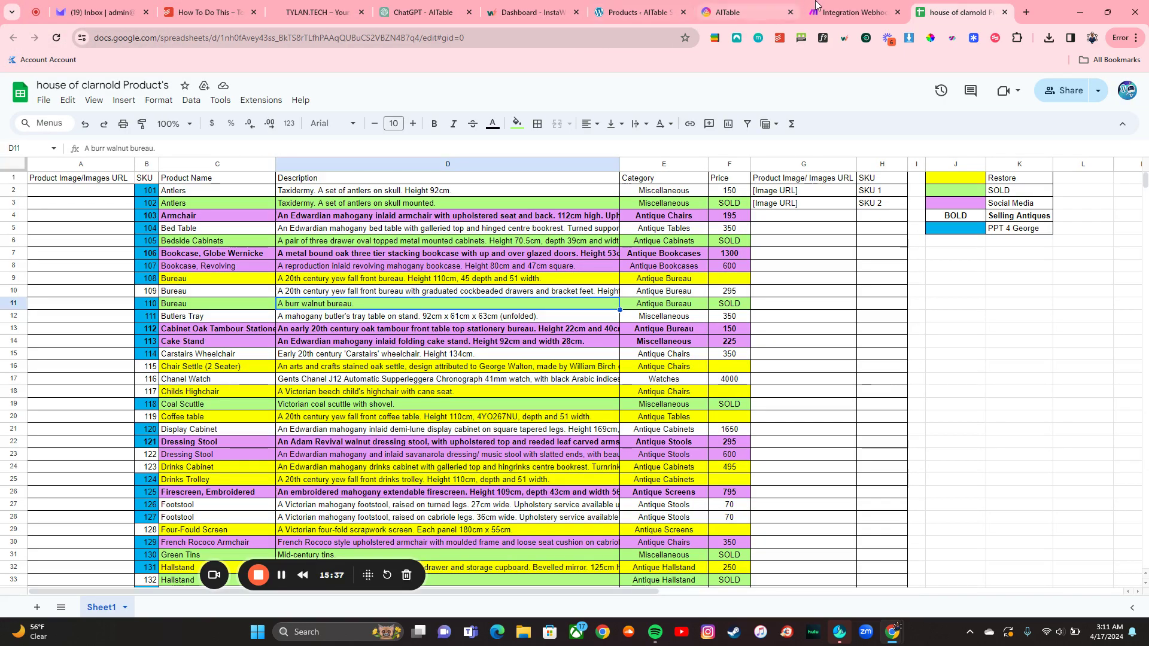
Step: Save the AITable automation step and bring up the grid view export options
click(737, 11)
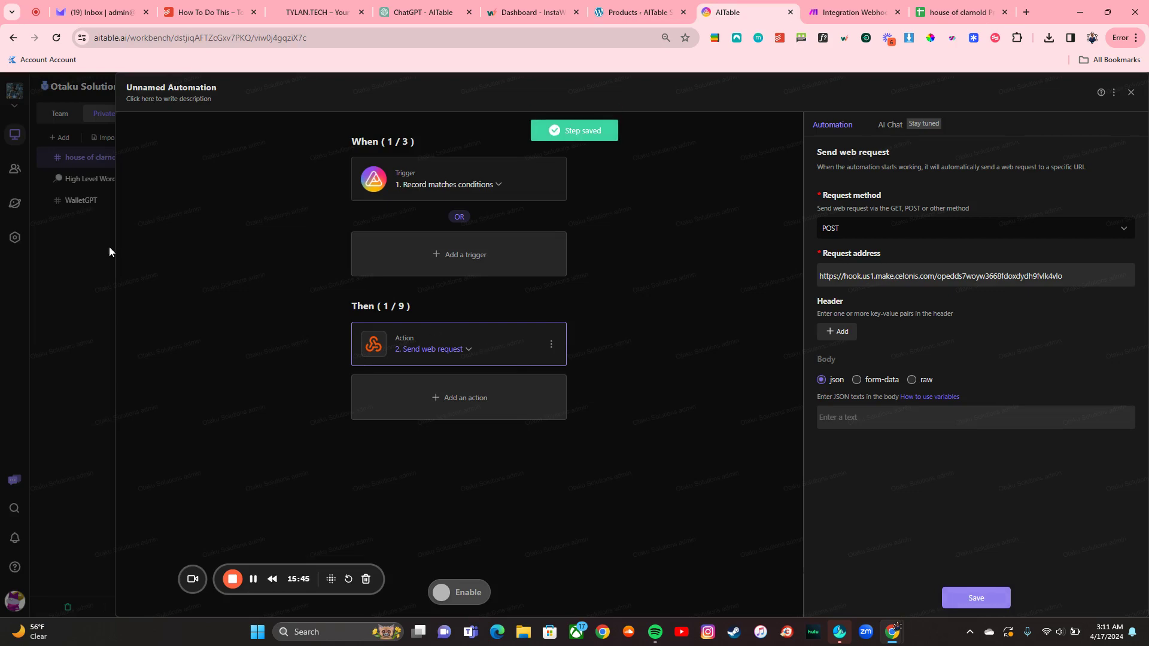
click(80, 250)
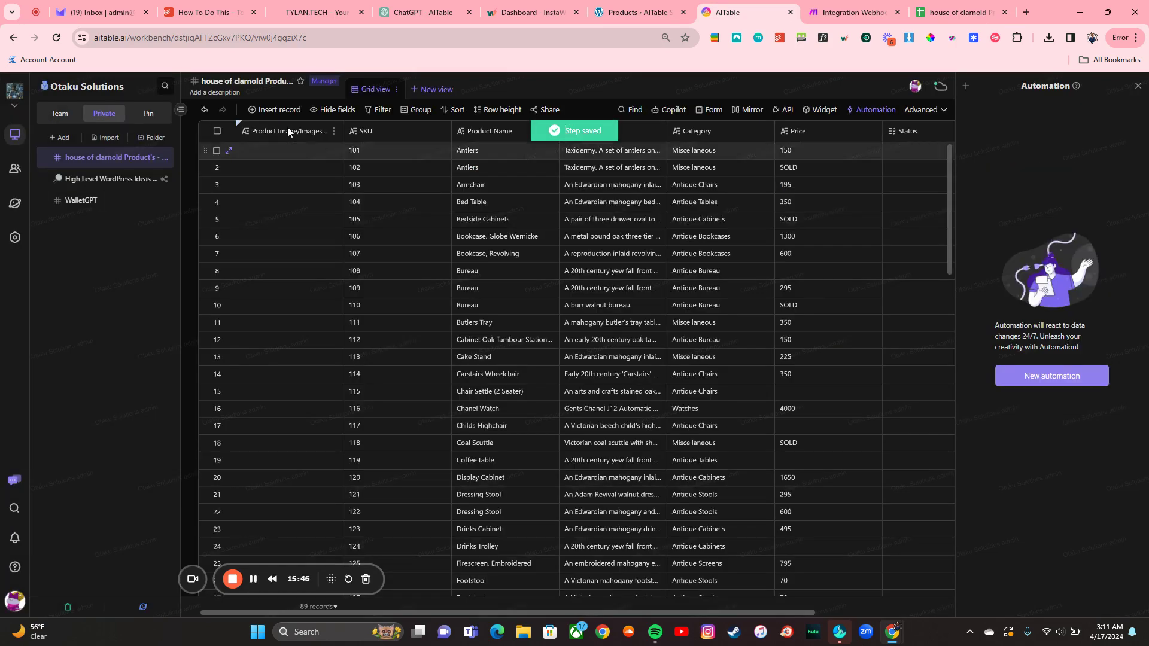
click(397, 89)
mouse_move(444, 240)
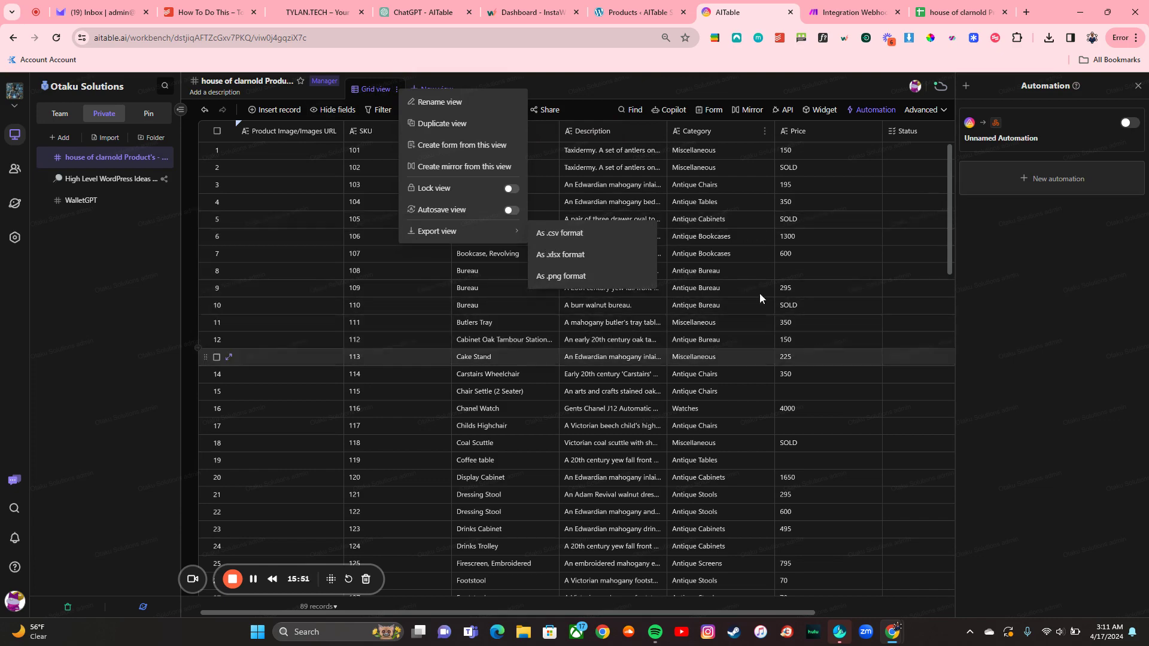
Step: Attach 'house of clarnold Product's - Sheet1-Grid view' from Downloads to the ChatGPT message
click(422, 12)
click(451, 586)
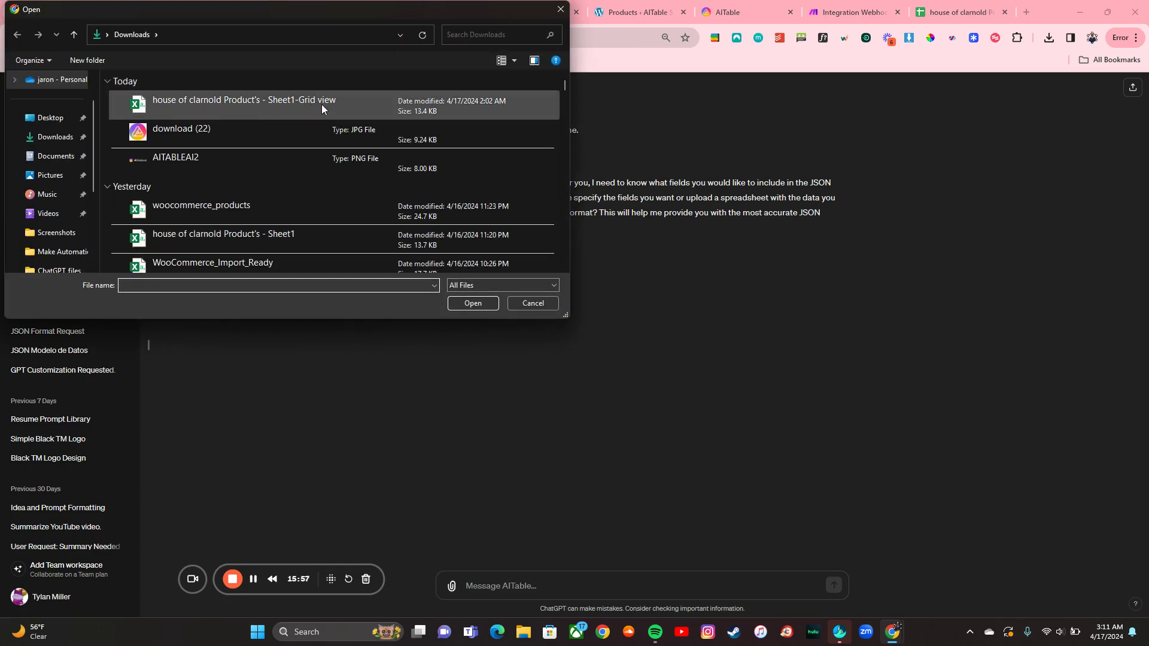
click(313, 105)
click(474, 305)
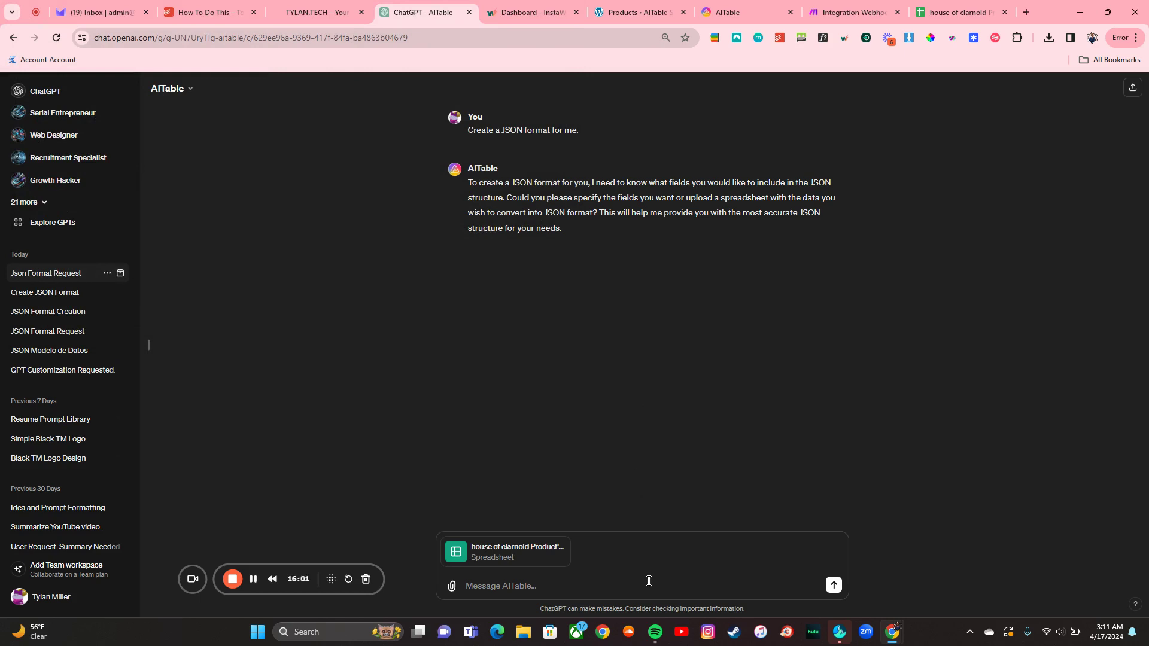
Step: Send the spreadsheet and ask for JSON with only name, description, SKU and price
text(Here is that information here.)
key(Return)
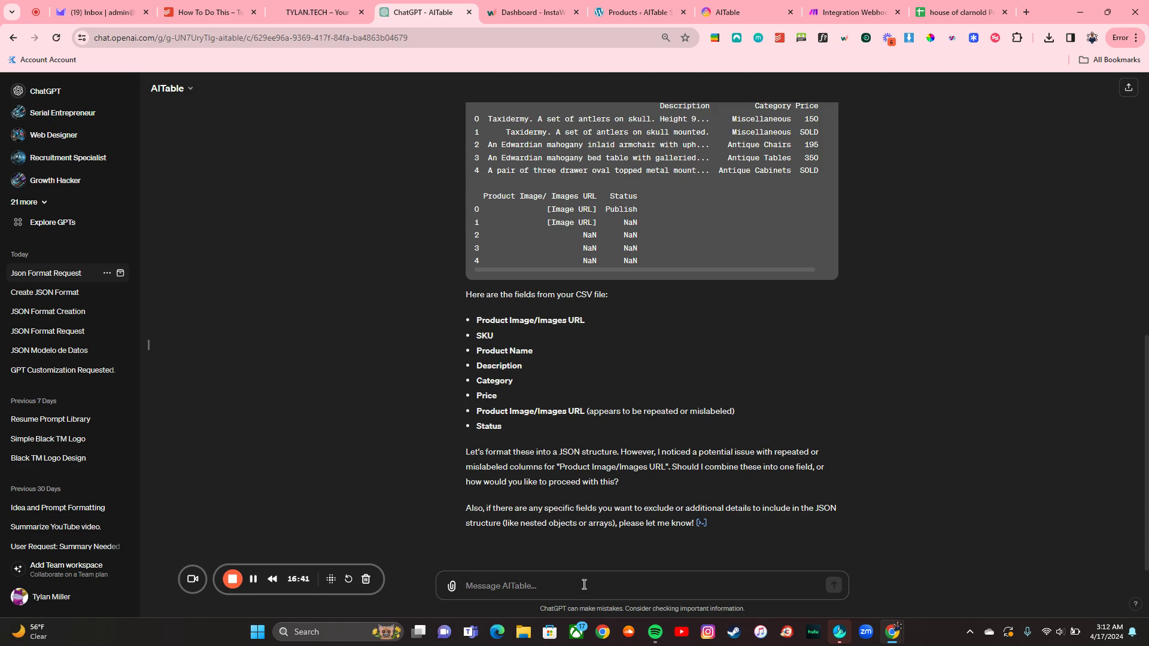
text(Yes I on)
text(.)
key(Return)
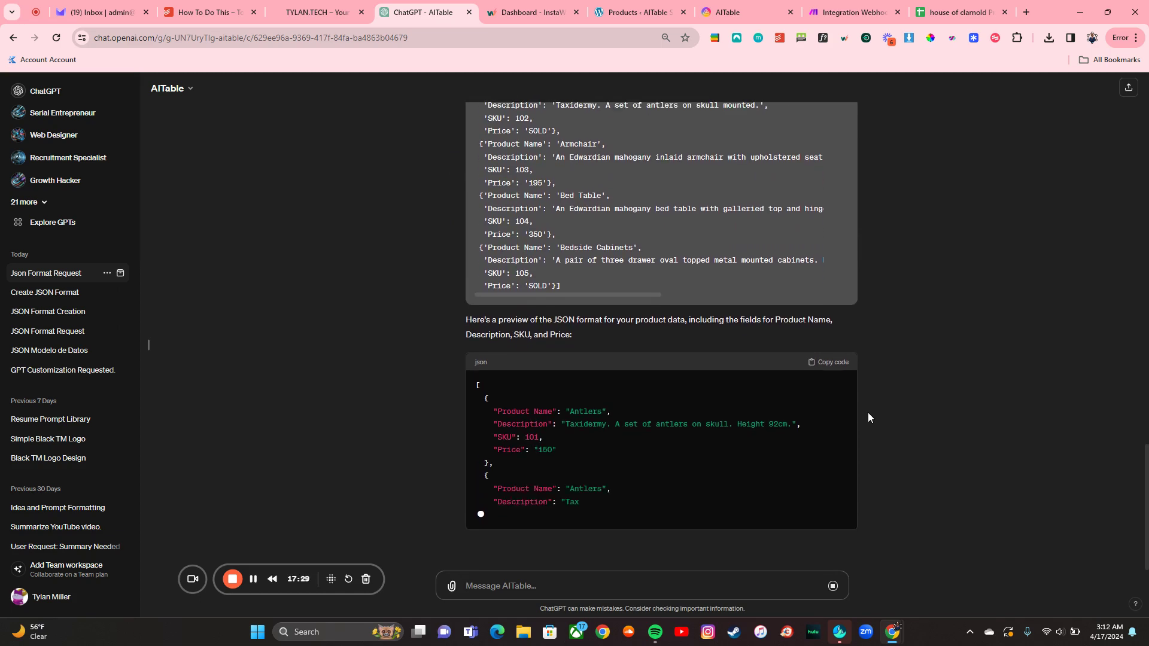
scroll(719, 397, up, 3)
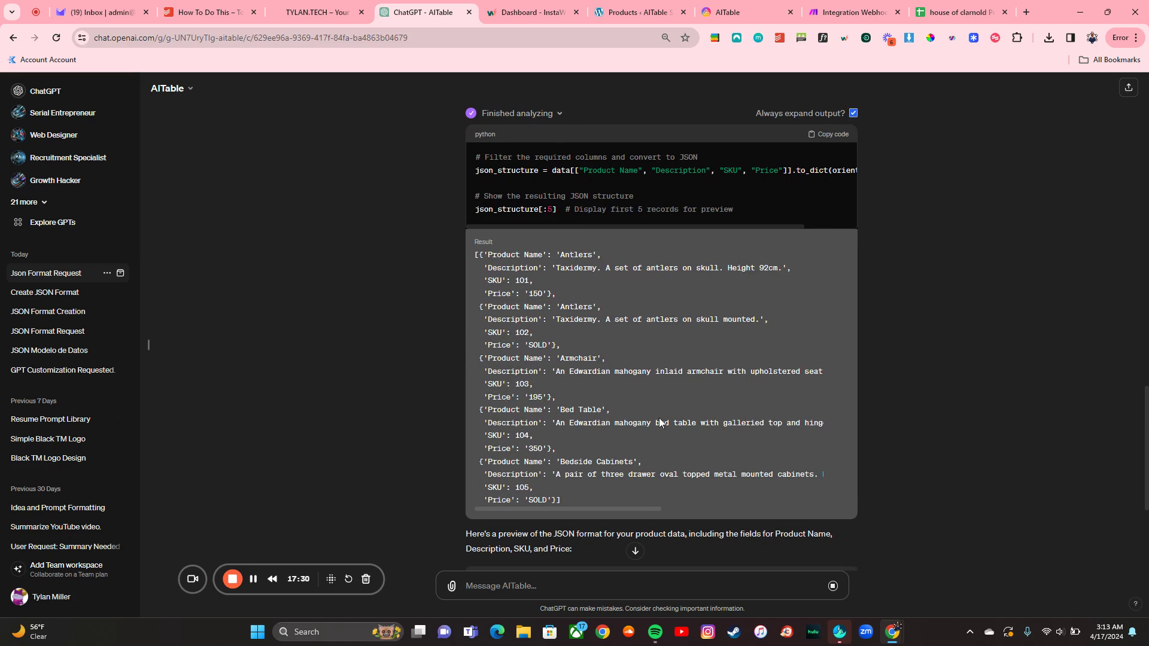
scroll(682, 432, down, 4)
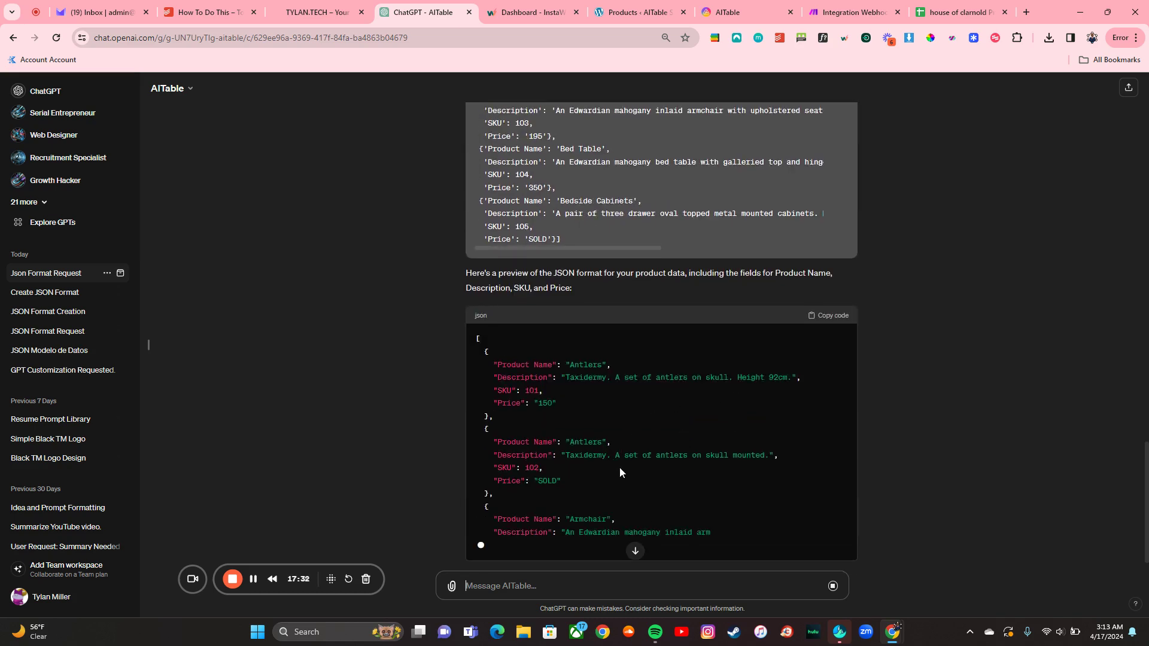
scroll(605, 455, up, 5)
scroll(713, 322, up, 4)
scroll(713, 322, up, 1)
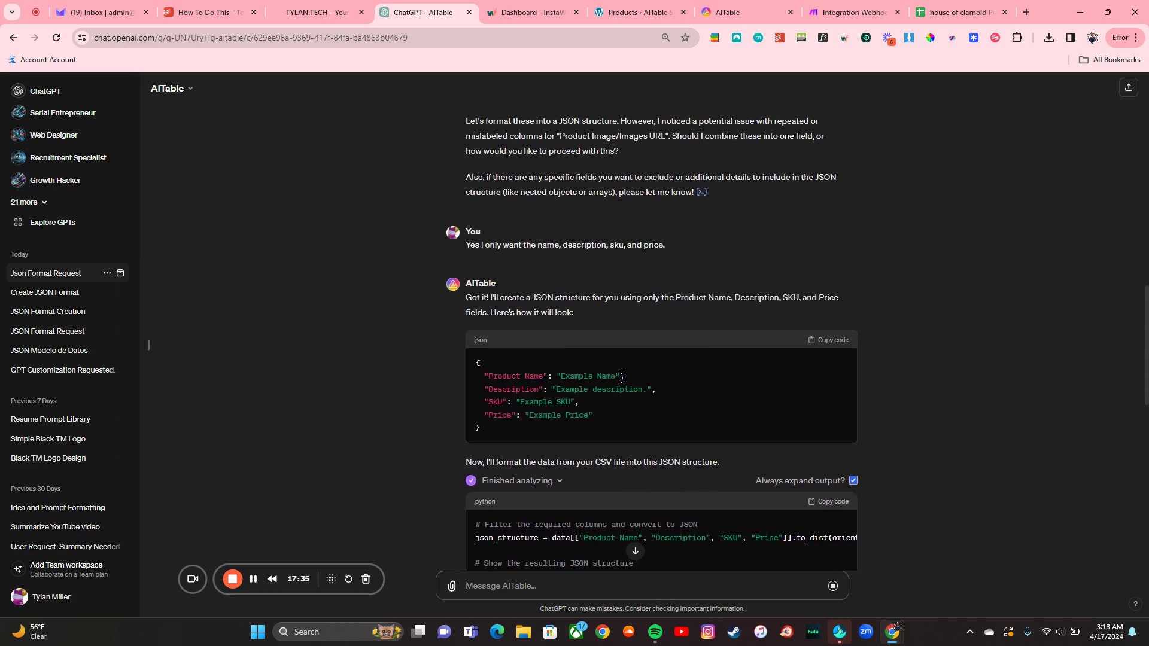
Step: Copy ChatGPT's example JSON and reopen the Unnamed Automation's Send web request settings
click(831, 346)
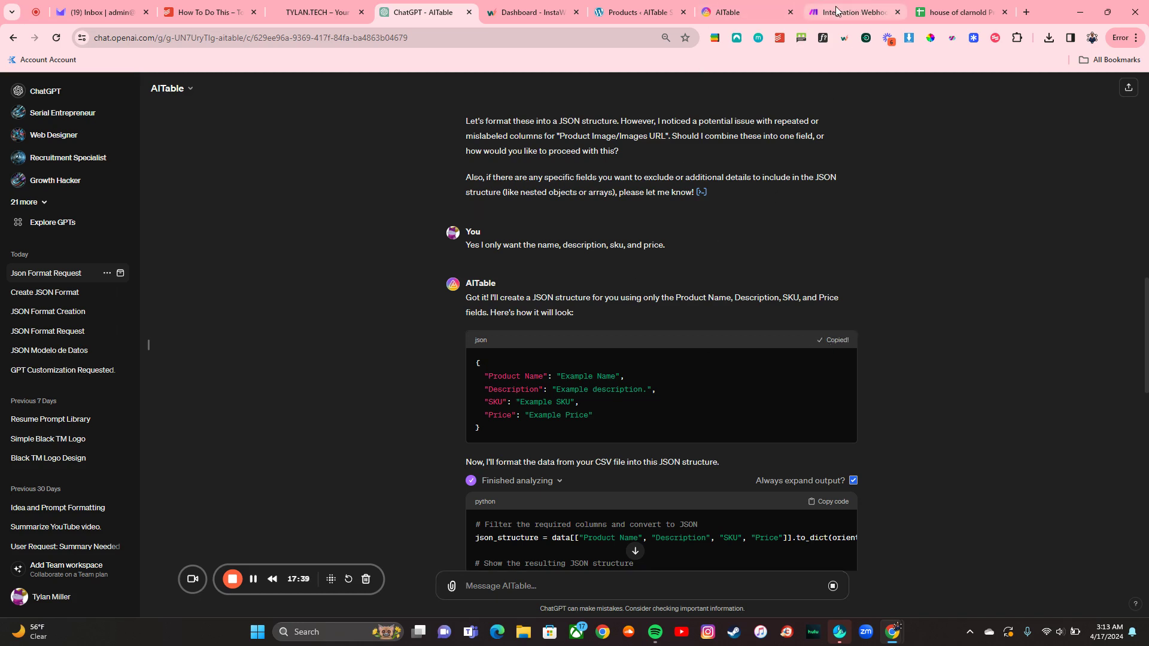
click(742, 12)
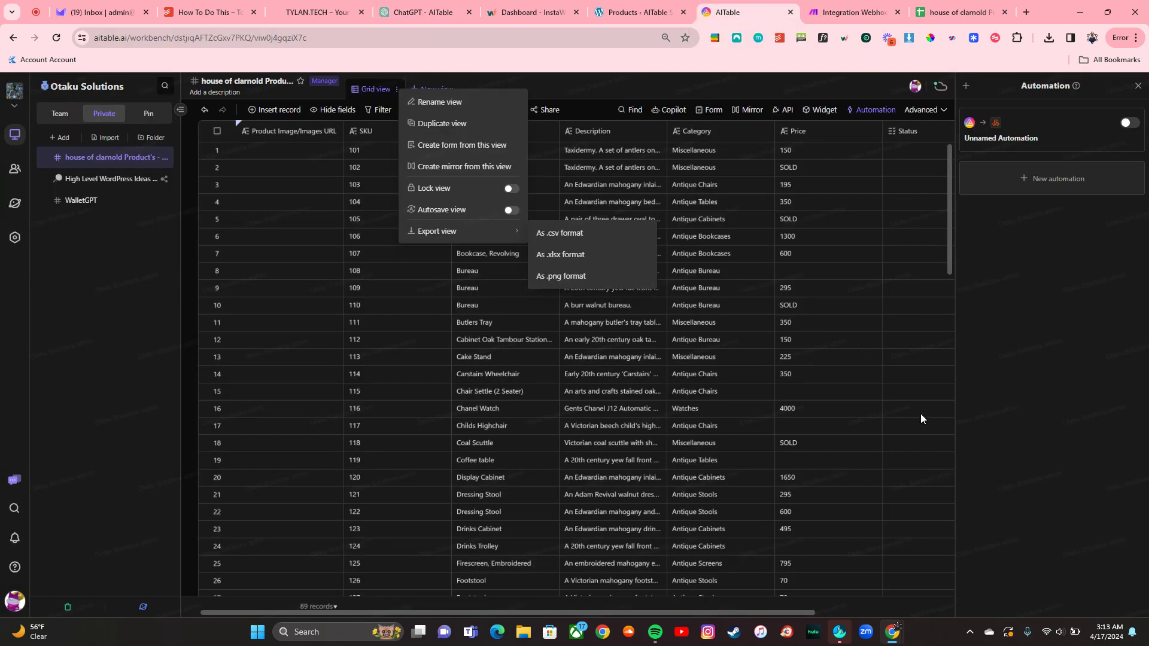
click(1051, 131)
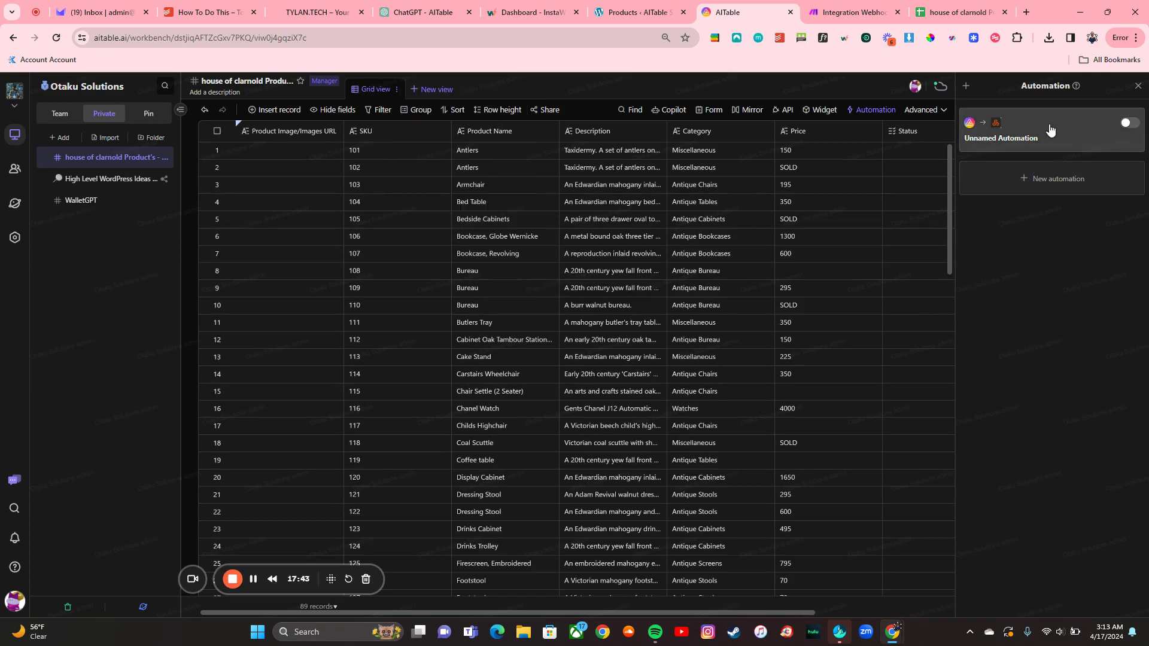
click(1050, 128)
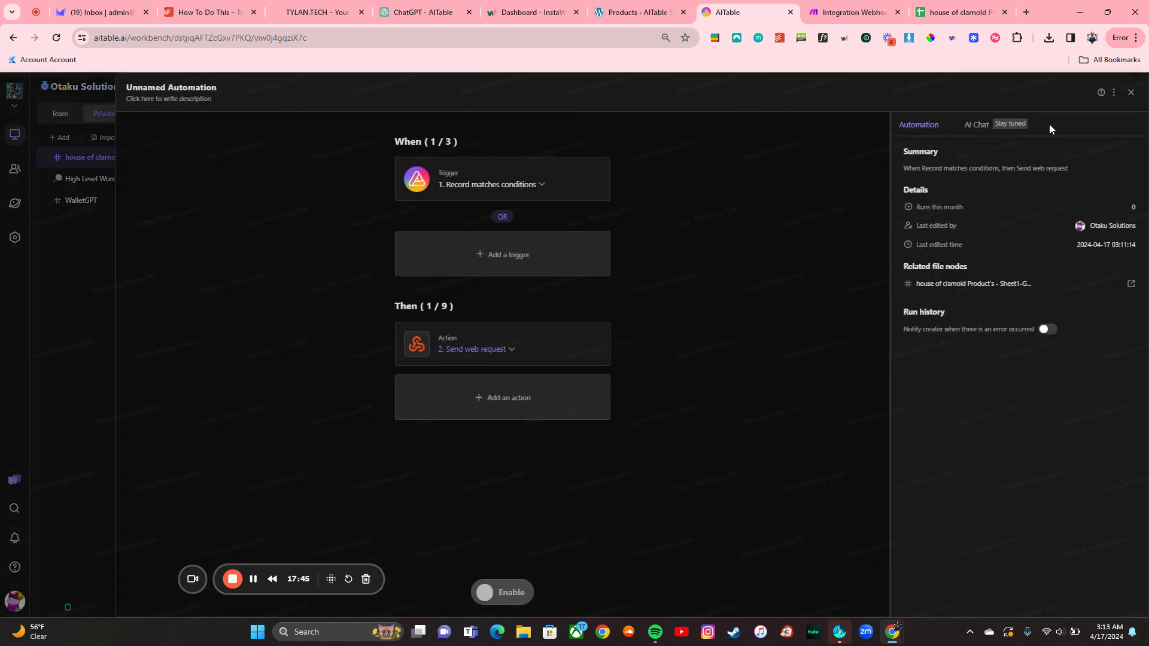
click(537, 339)
Step: Paste the JSON into the body and map Product Name and Description to record fields
click(941, 450)
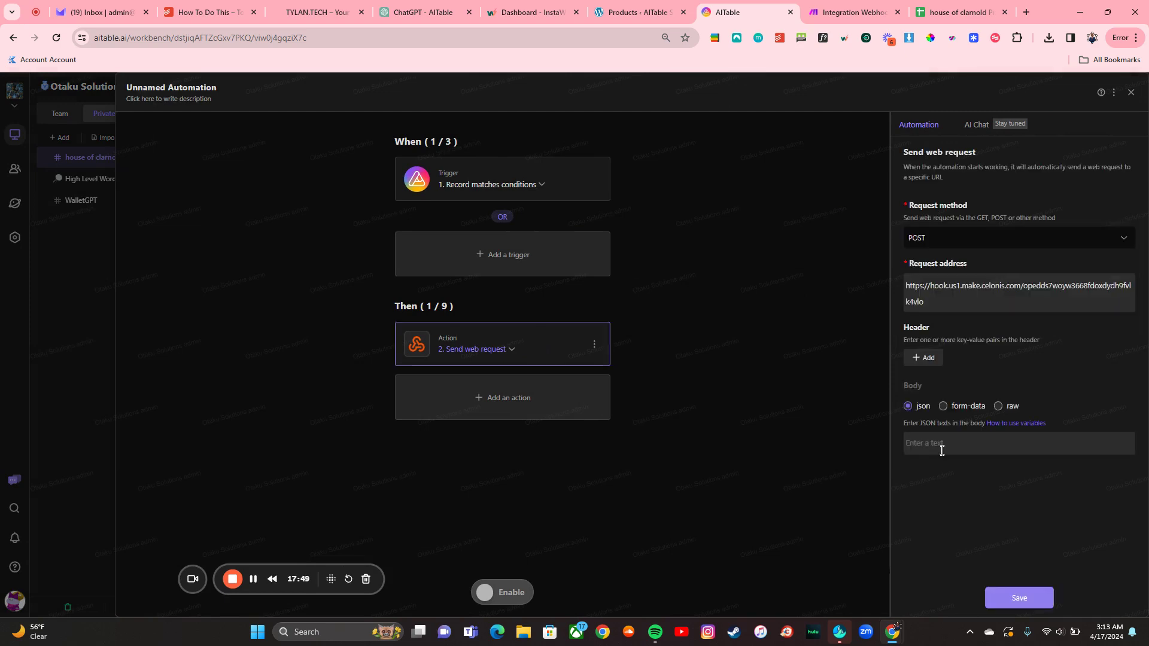
key(ctrl+v)
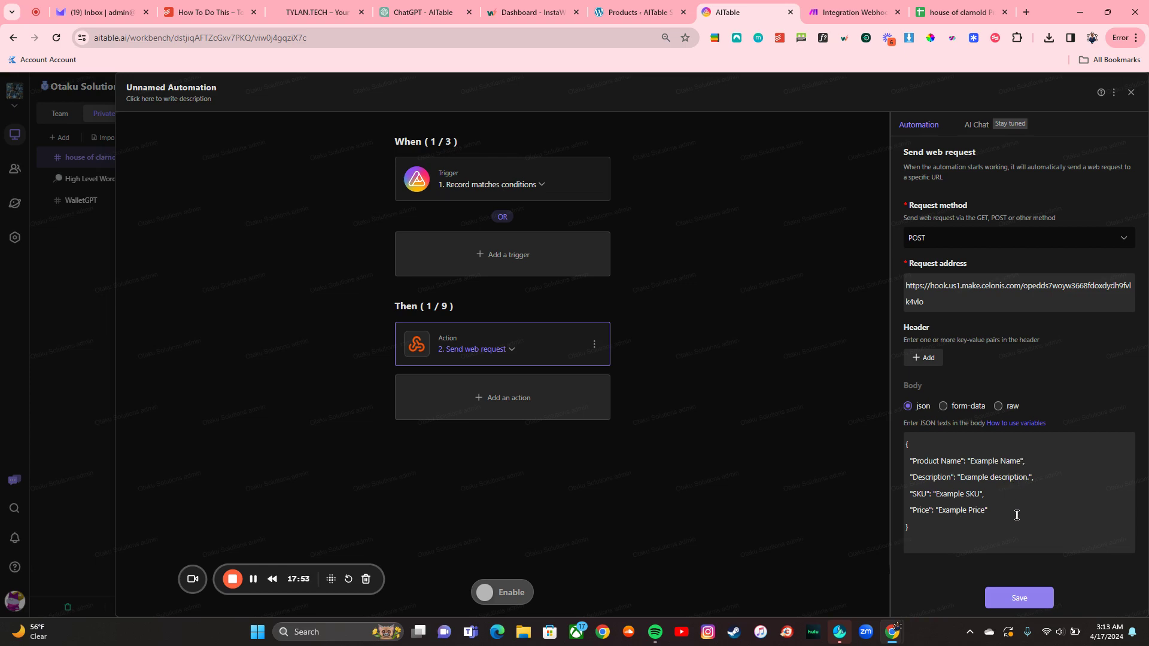
key(BackSpace)
key(BackSpace)
key(BackSpace)
key(BackSpace)
text(/)
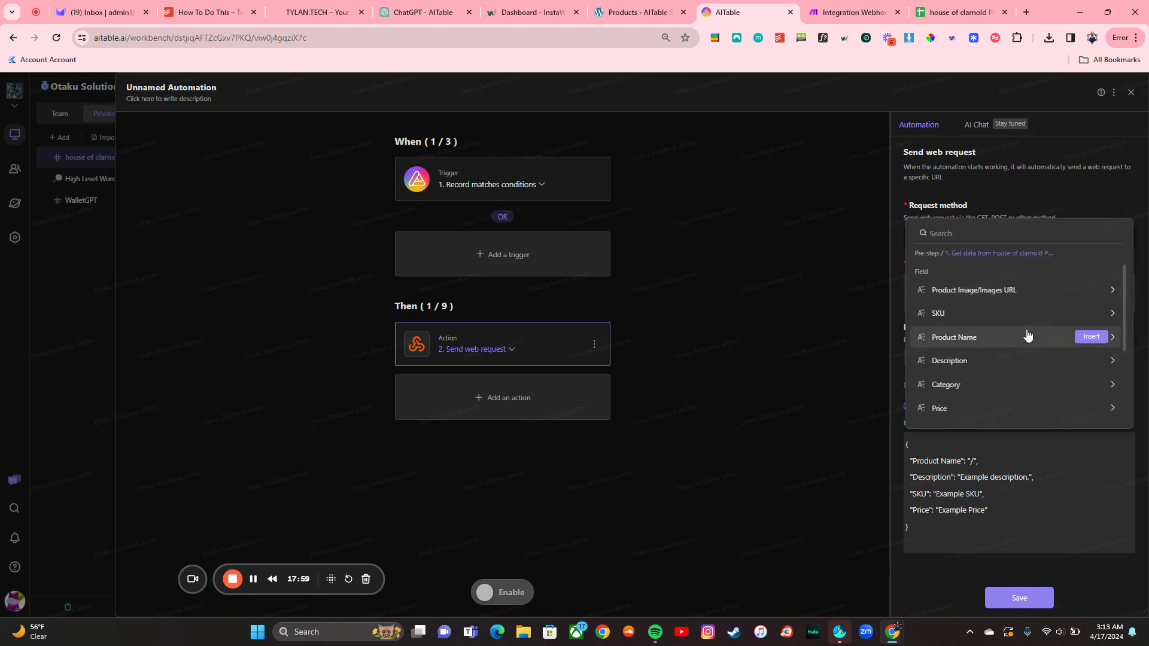
click(1090, 338)
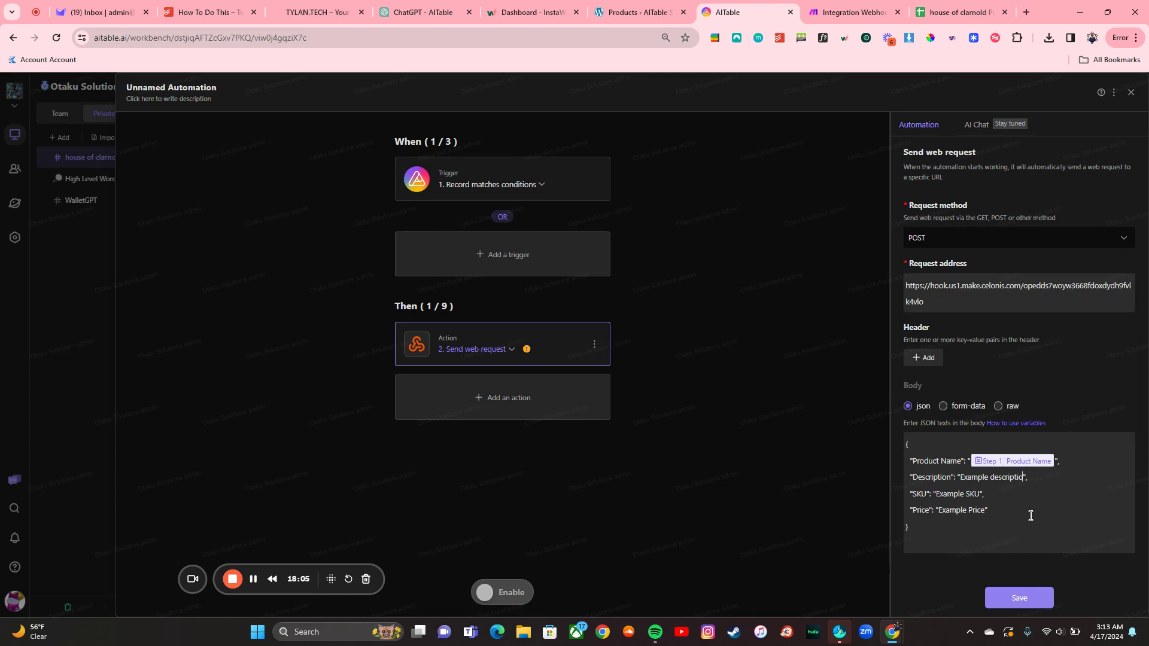
key(BackSpace)
key(BackSpace)
key(BackSpace)
key(BackSpace)
key(BackSpace)
key(BackSpace)
key(BackSpace)
text(/)
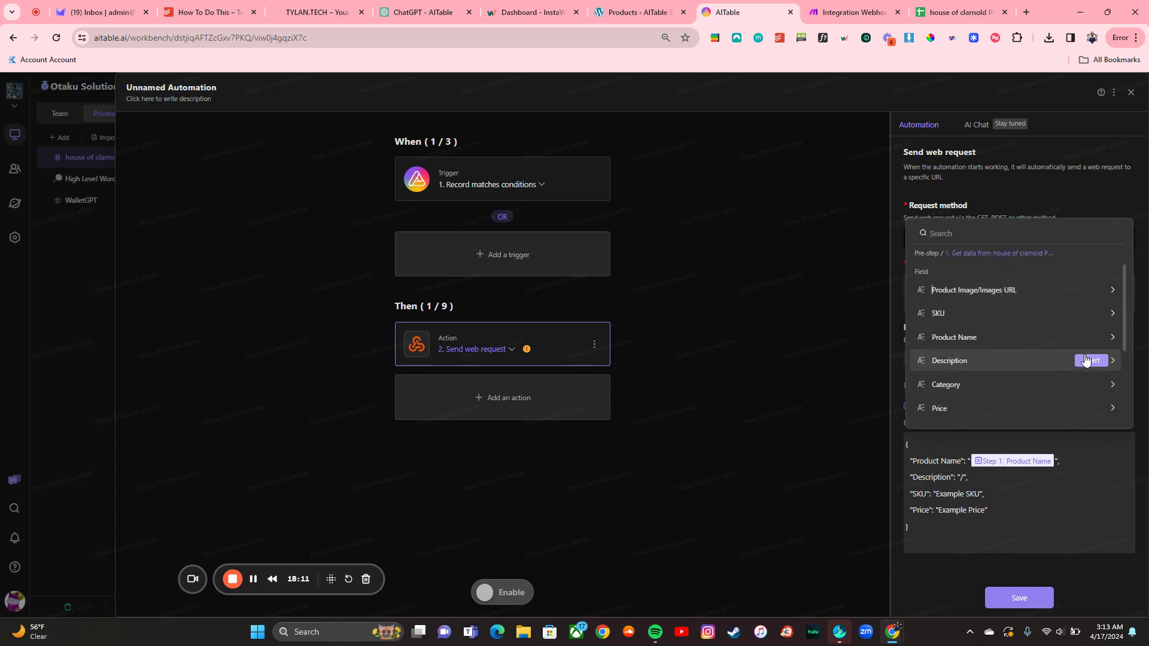
click(1091, 360)
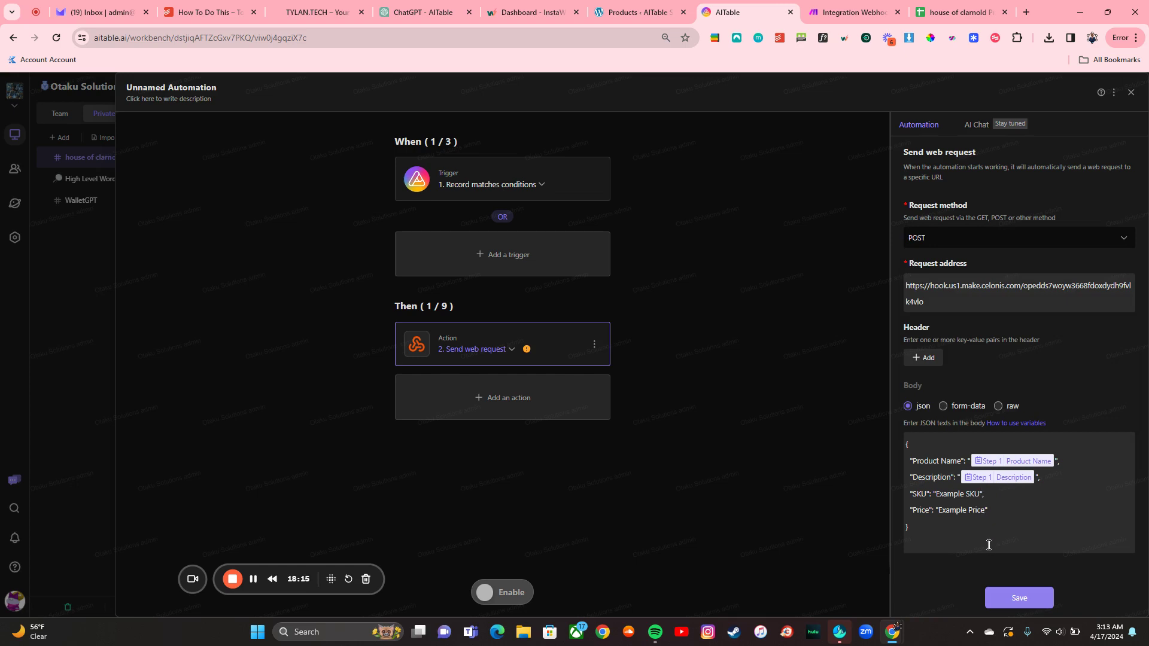
Step: Map SKU and Price to Step 1 SKU and Step 1 Price, then save the step
key(BackSpace)
key(BackSpace)
key(BackSpace)
key(BackSpace)
text(/)
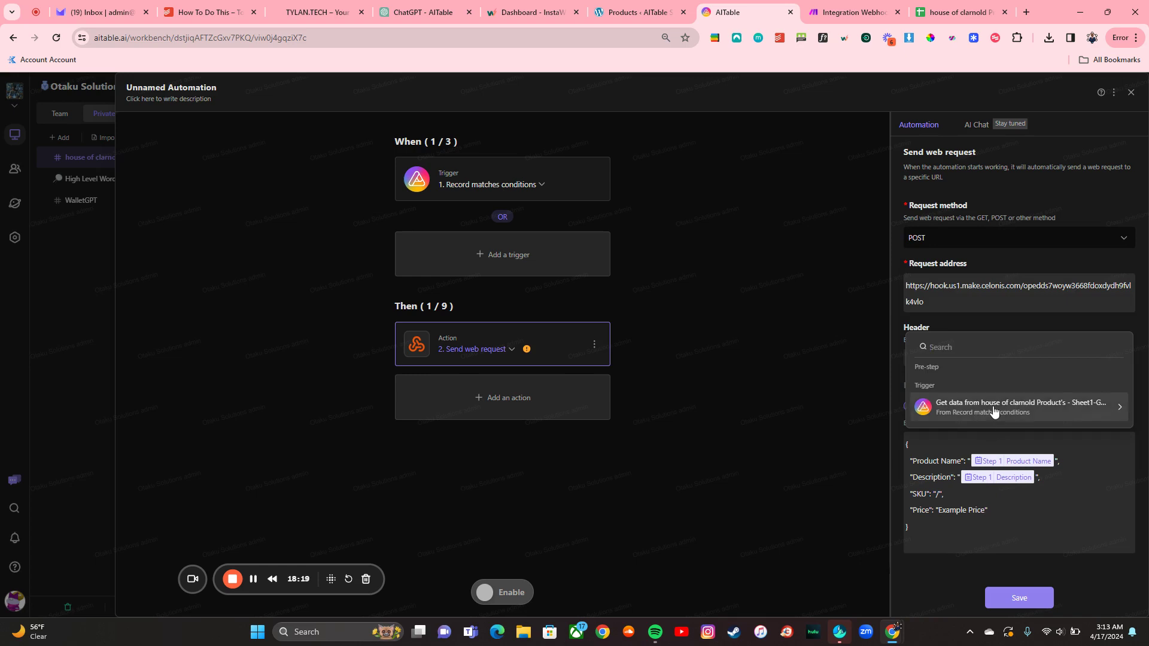
click(995, 412)
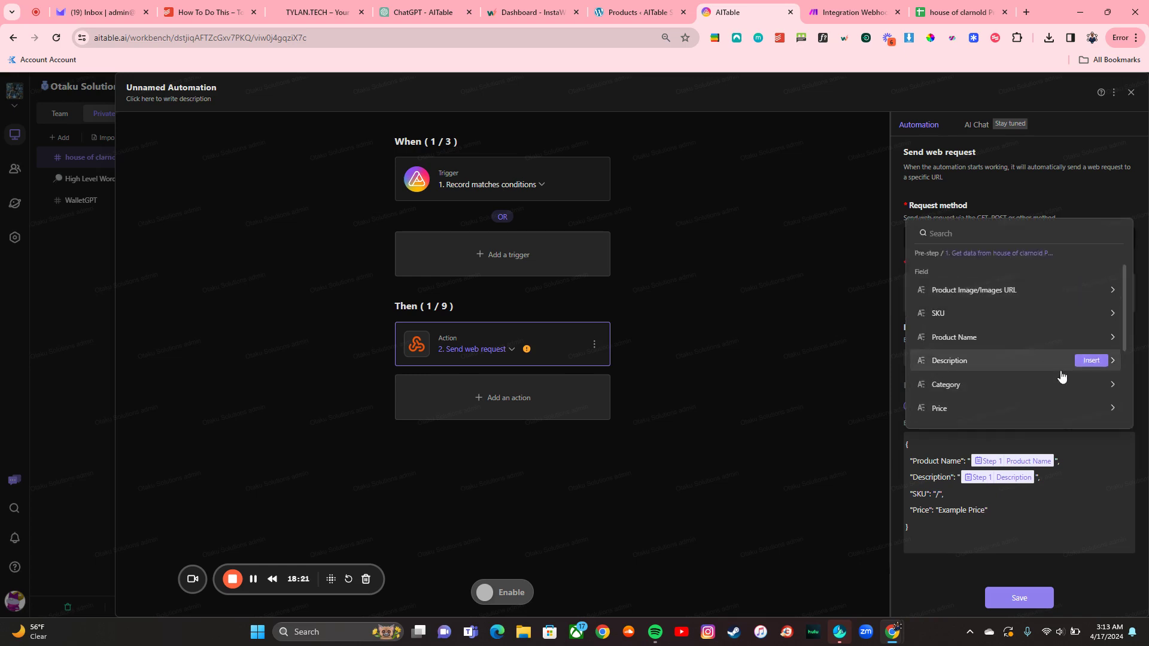
scroll(1062, 375, down, 1)
click(1096, 305)
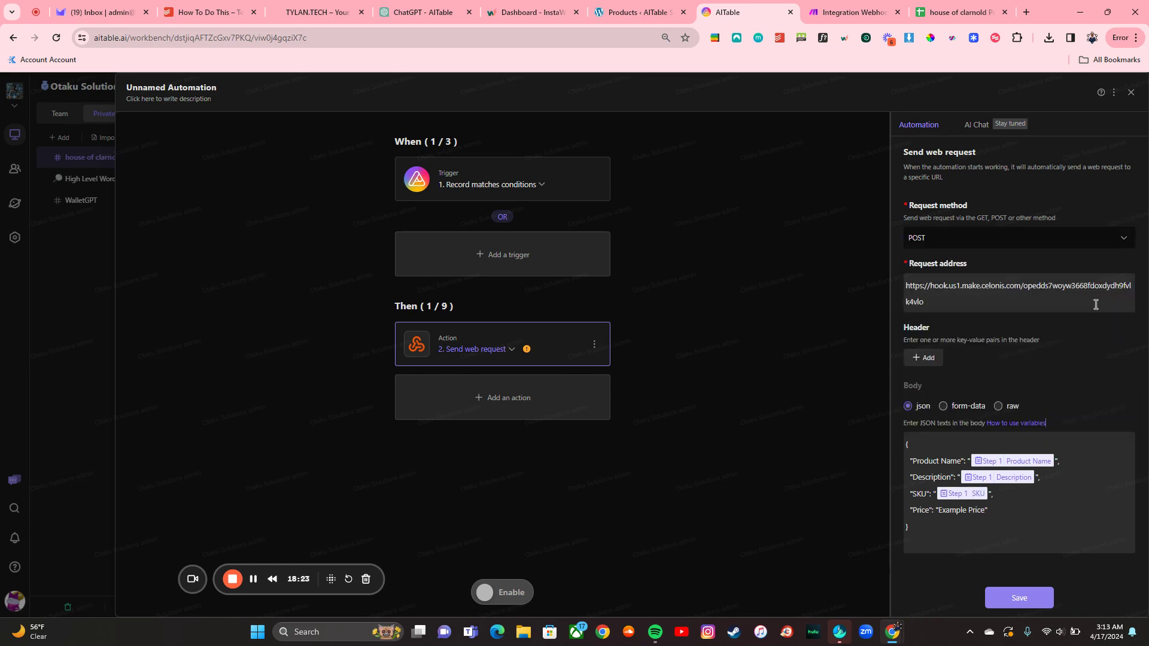
click(986, 512)
key(BackSpace)
key(BackSpace)
key(BackSpace)
key(BackSpace)
key(BackSpace)
key(BackSpace)
key(BackSpace)
key(BackSpace)
key(BackSpace)
key(BackSpace)
key(BackSpace)
key(BackSpace)
key(BackSpace)
text(/)
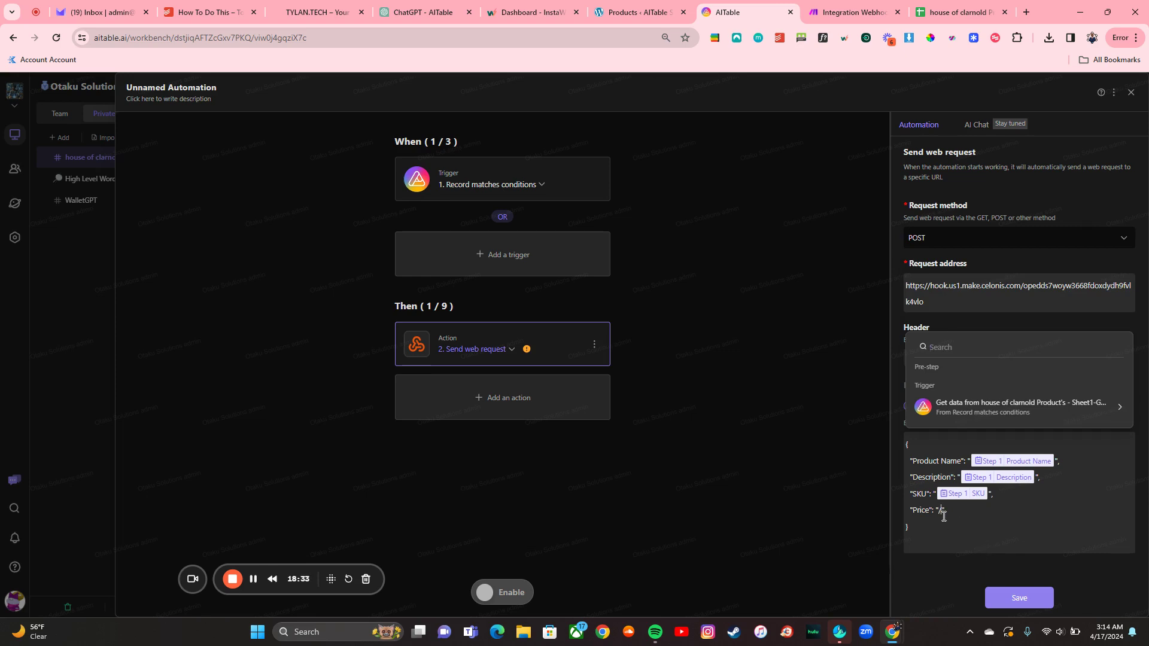
click(991, 408)
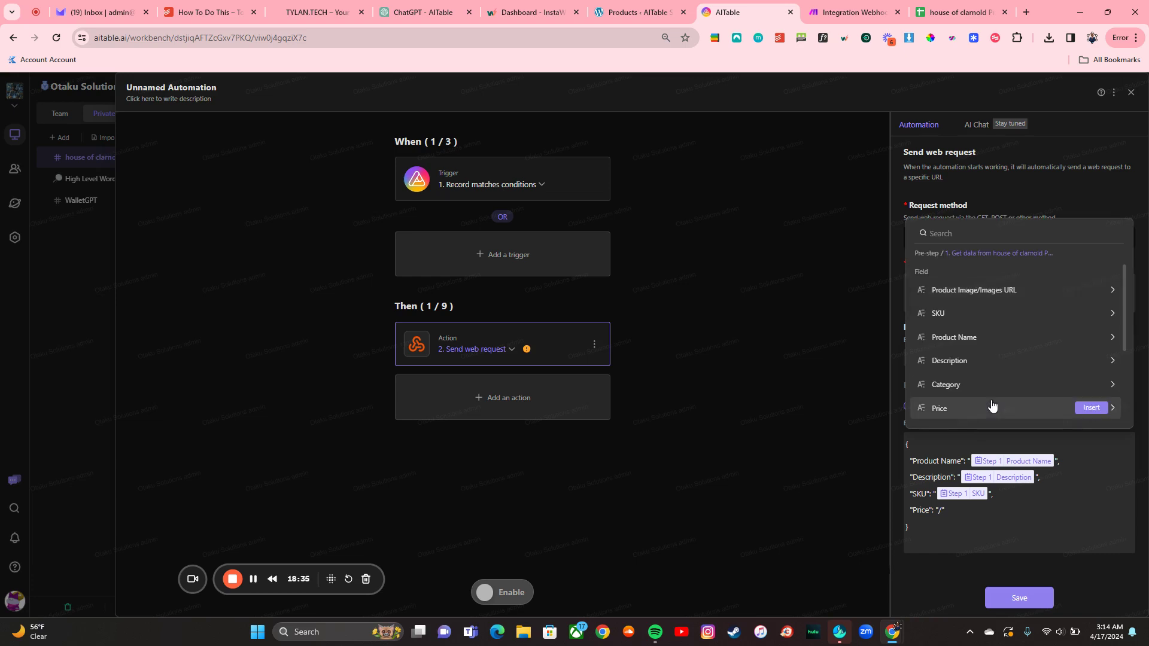
click(1085, 410)
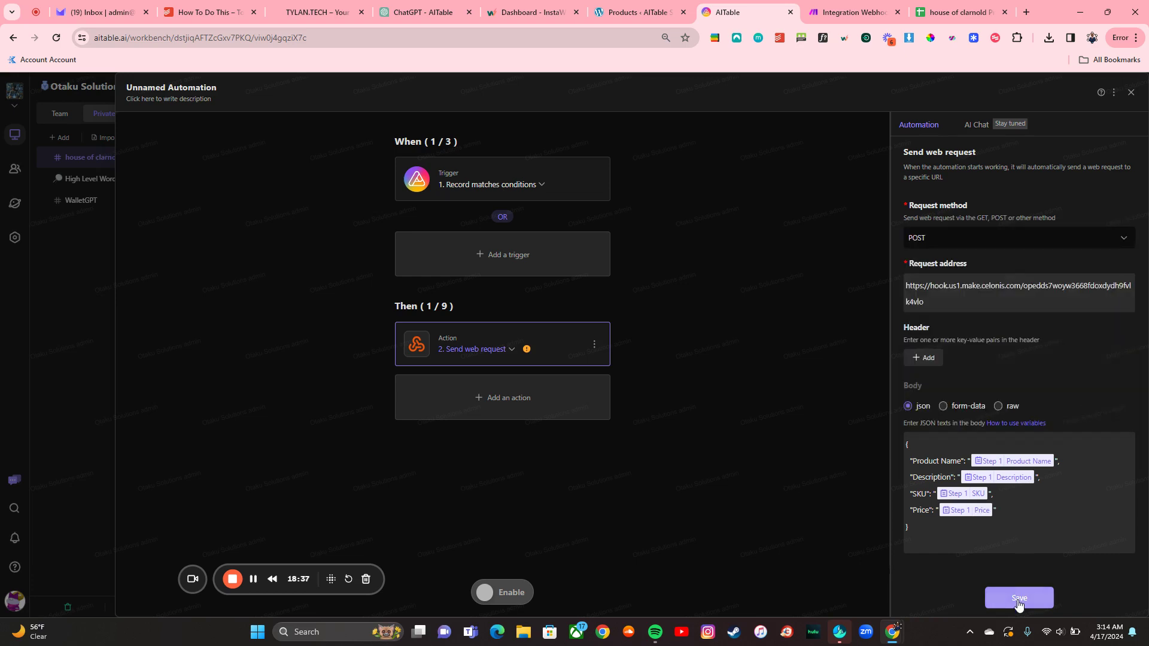
click(1018, 599)
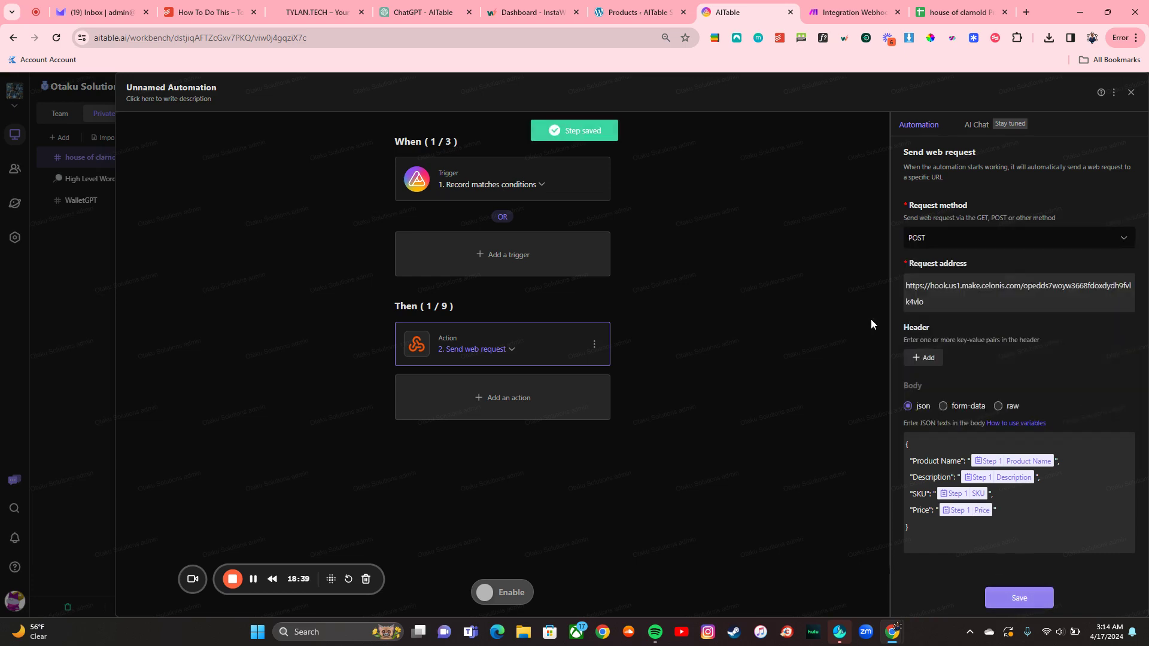
Step: Switch on the Unnamed Automation and go to the Make Integration Webhooks scenario
click(81, 206)
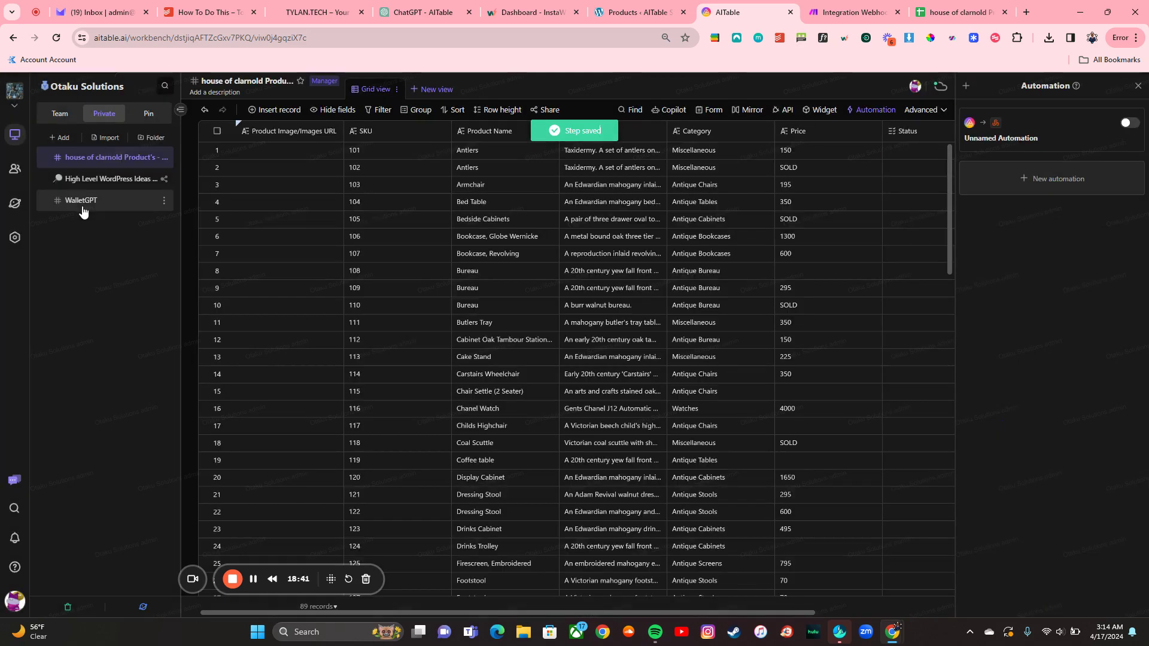
click(1129, 124)
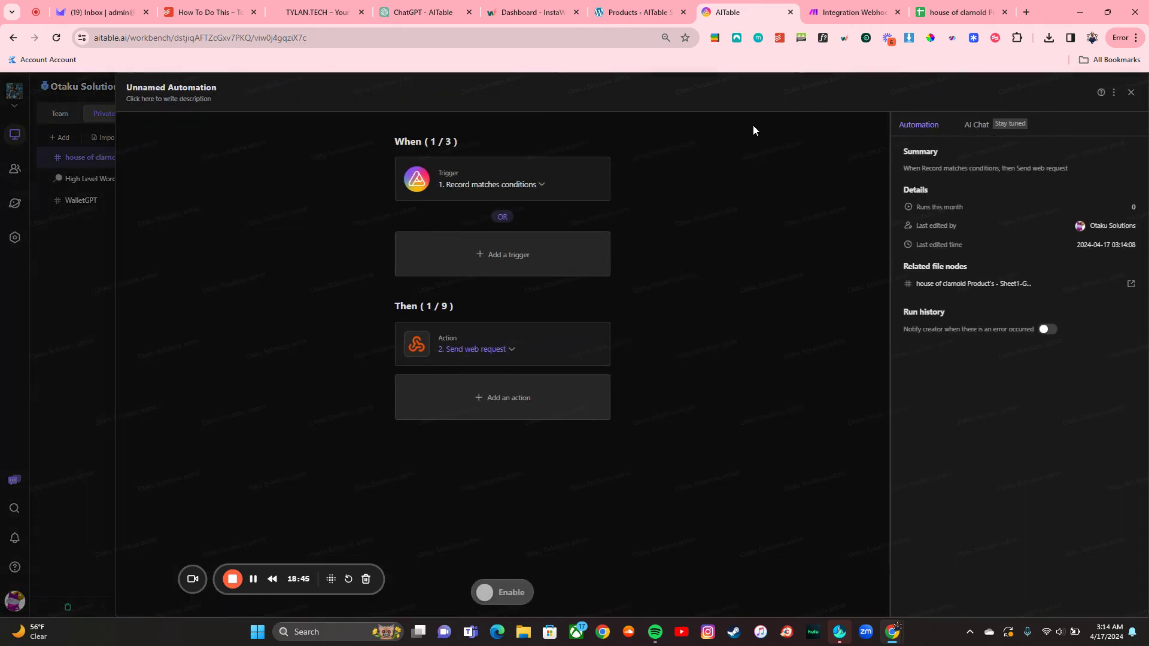
click(45, 245)
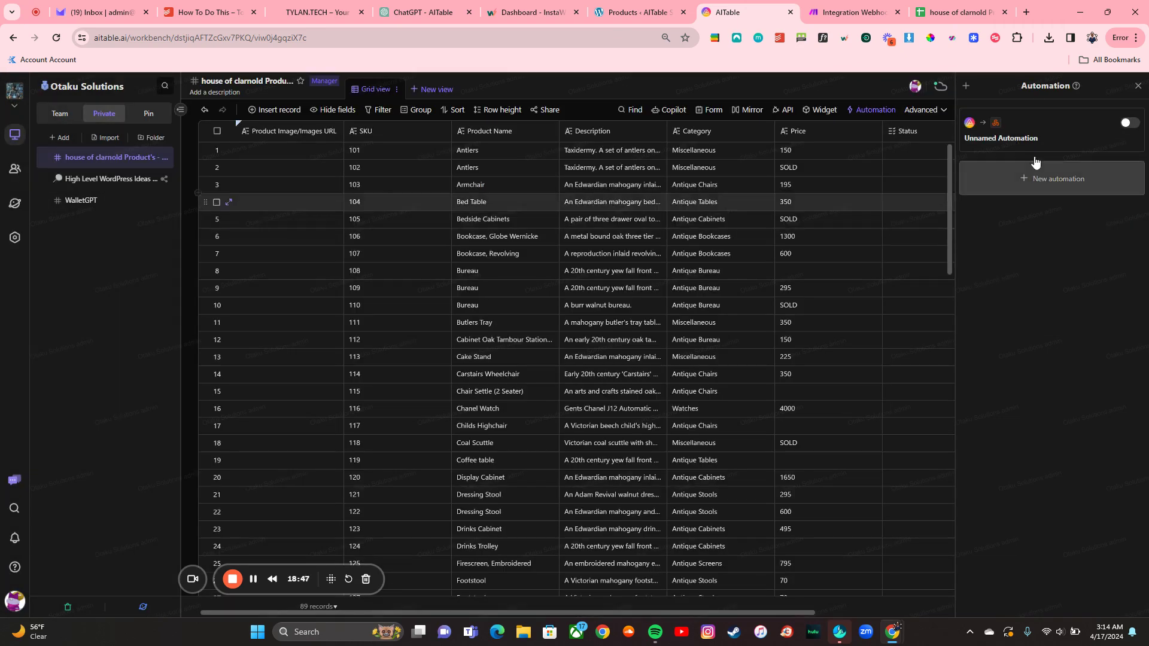
click(1128, 124)
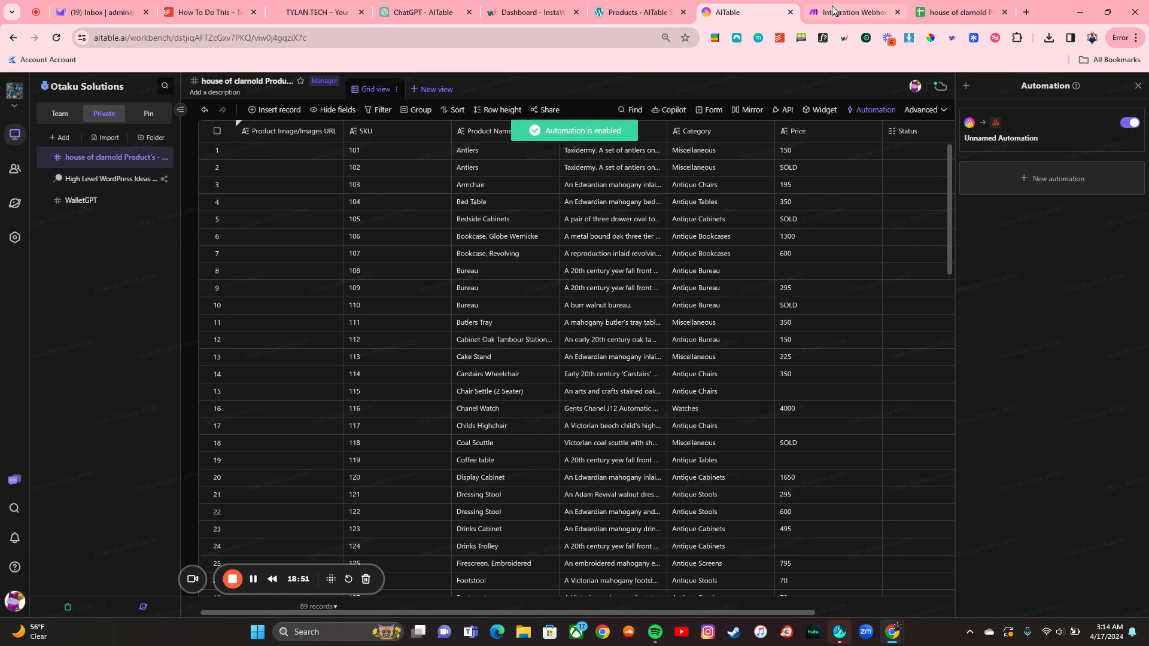
click(850, 12)
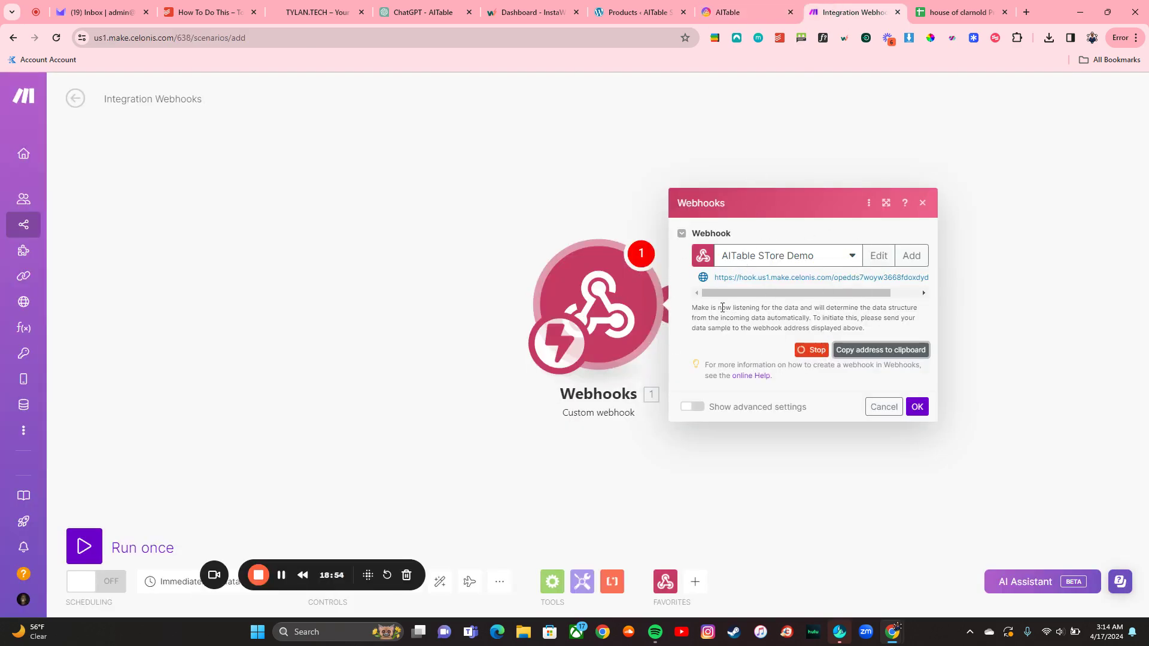
Step: Set the Antlers record's Status to Publish in the AITable product table
click(729, 13)
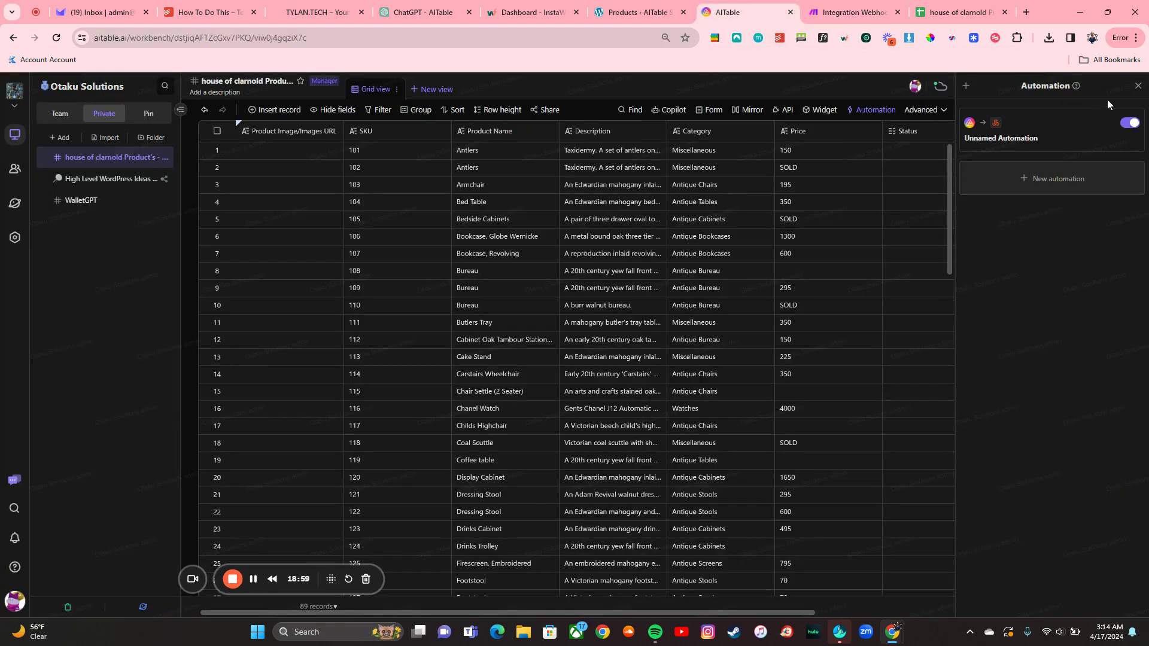
click(911, 155)
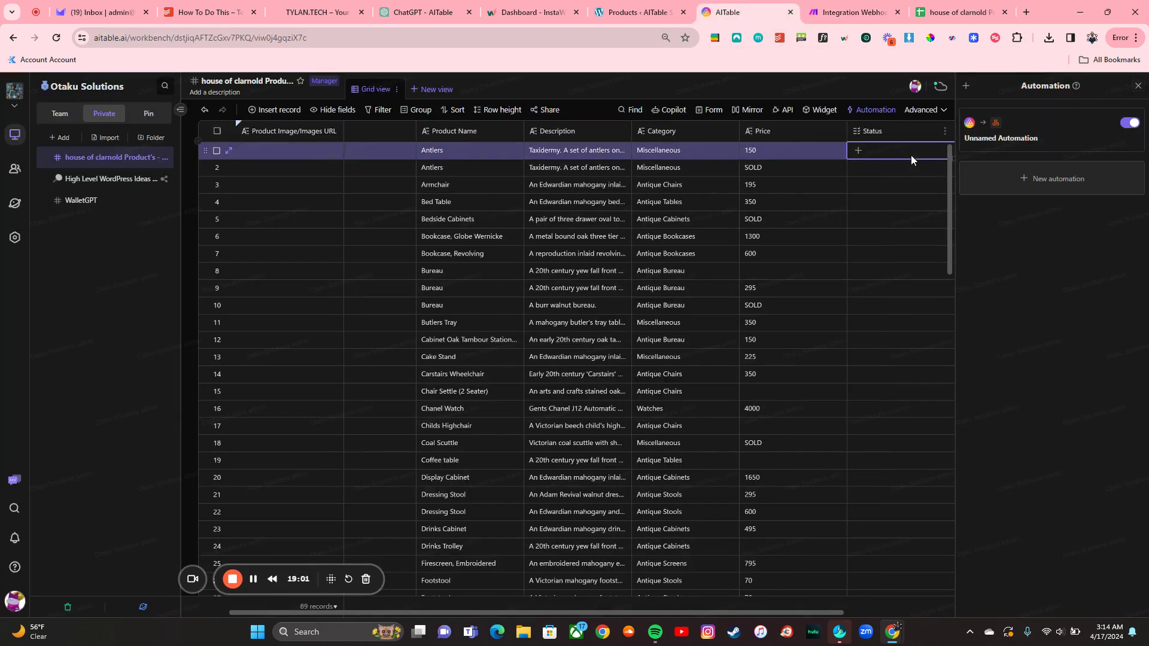
click(857, 155)
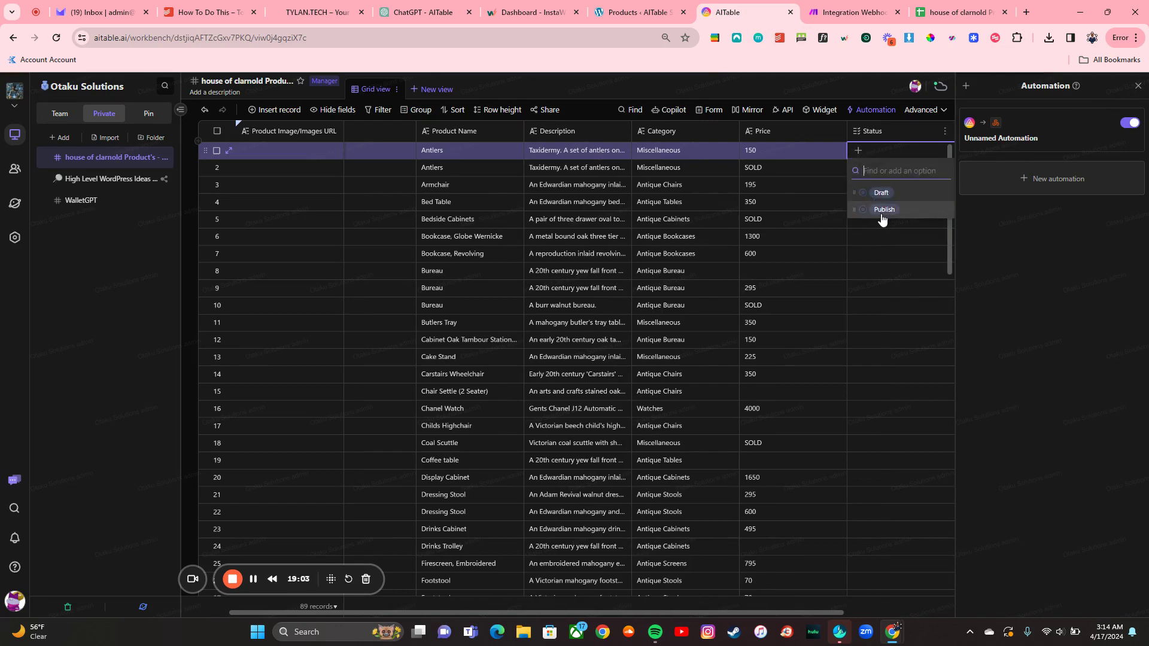
click(882, 217)
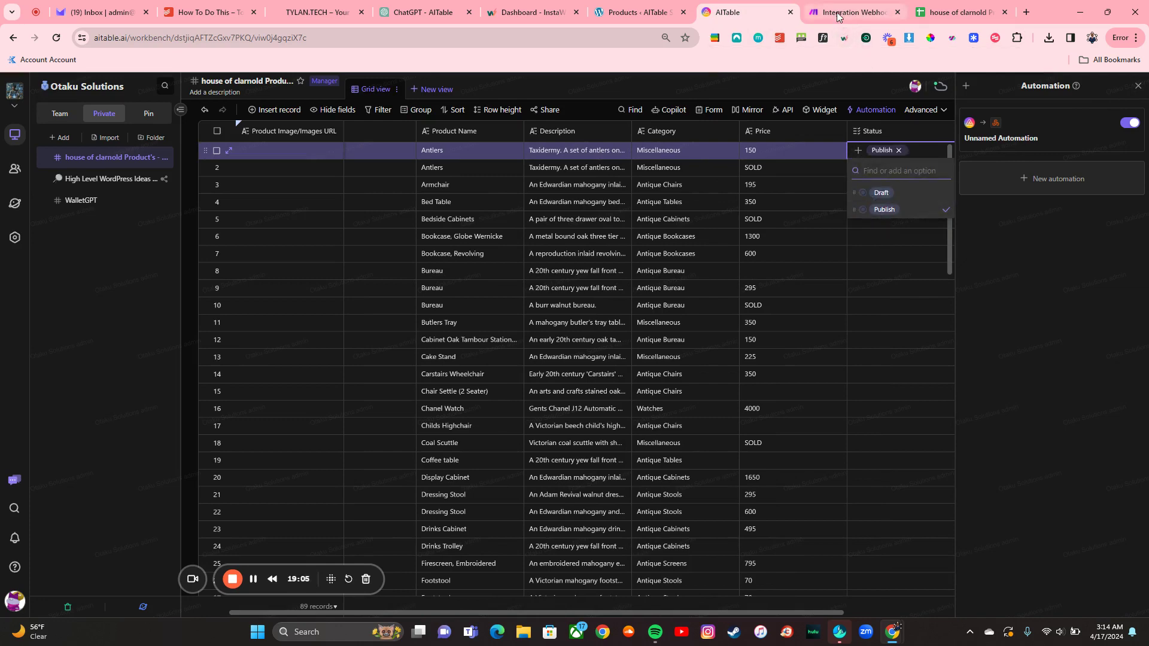
Step: Confirm the Webhooks dialog and run the Integration Webhooks scenario once
click(838, 14)
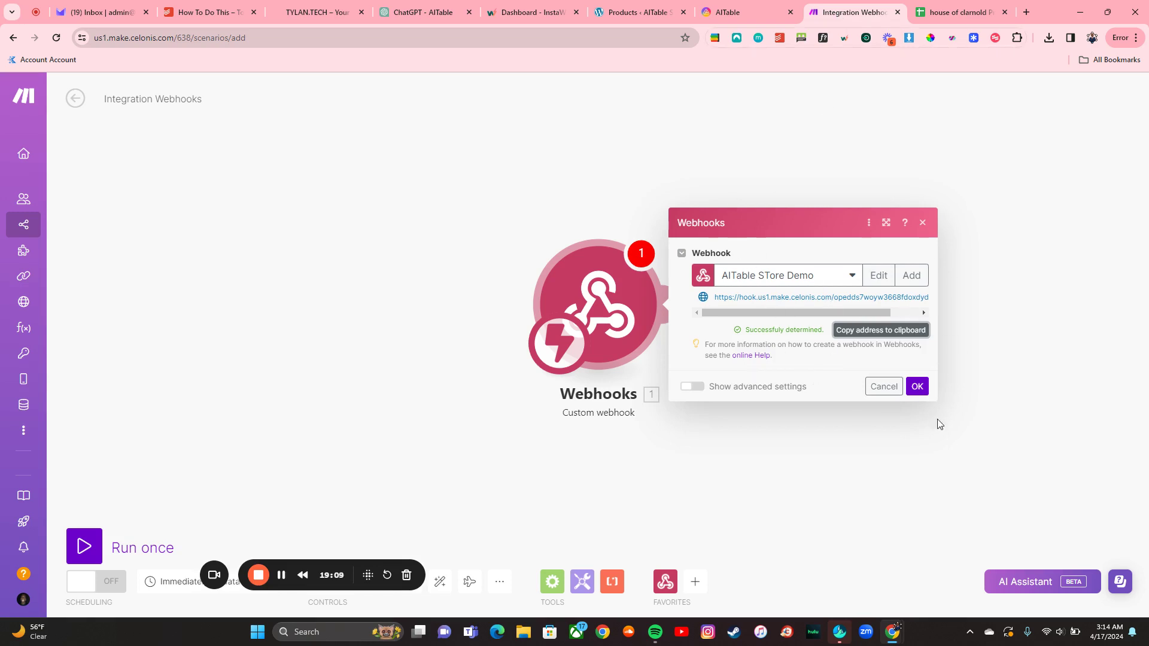
click(916, 387)
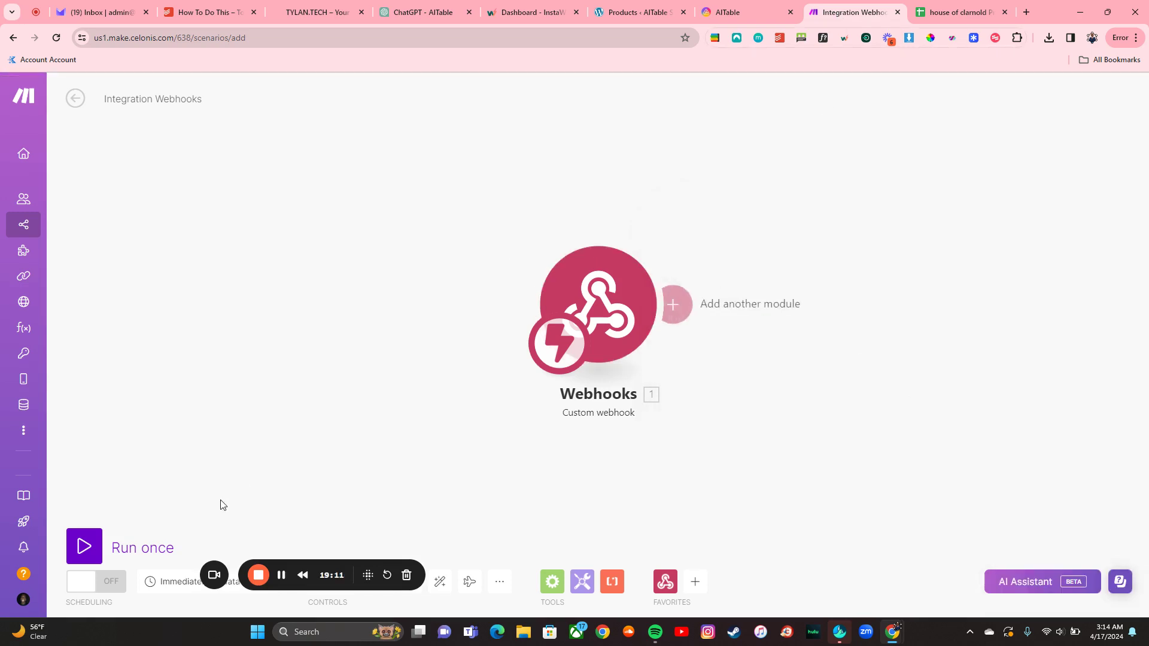
click(98, 547)
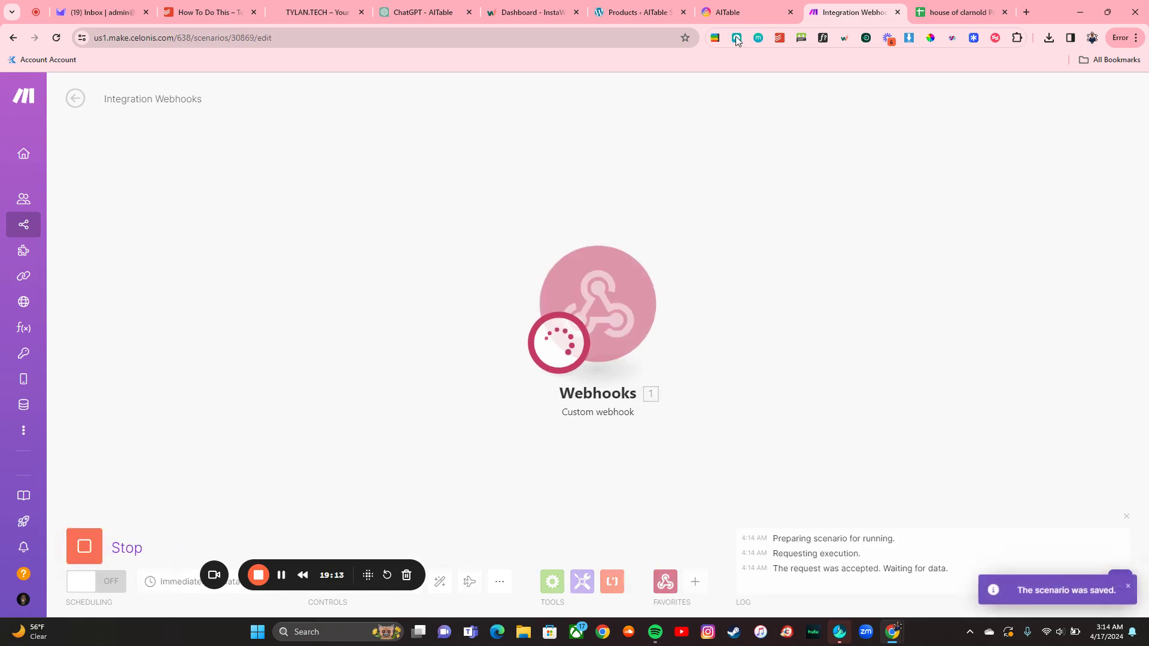
Step: Re-apply Publish to the Antlers Status to fire the webhook, then check Make
click(743, 5)
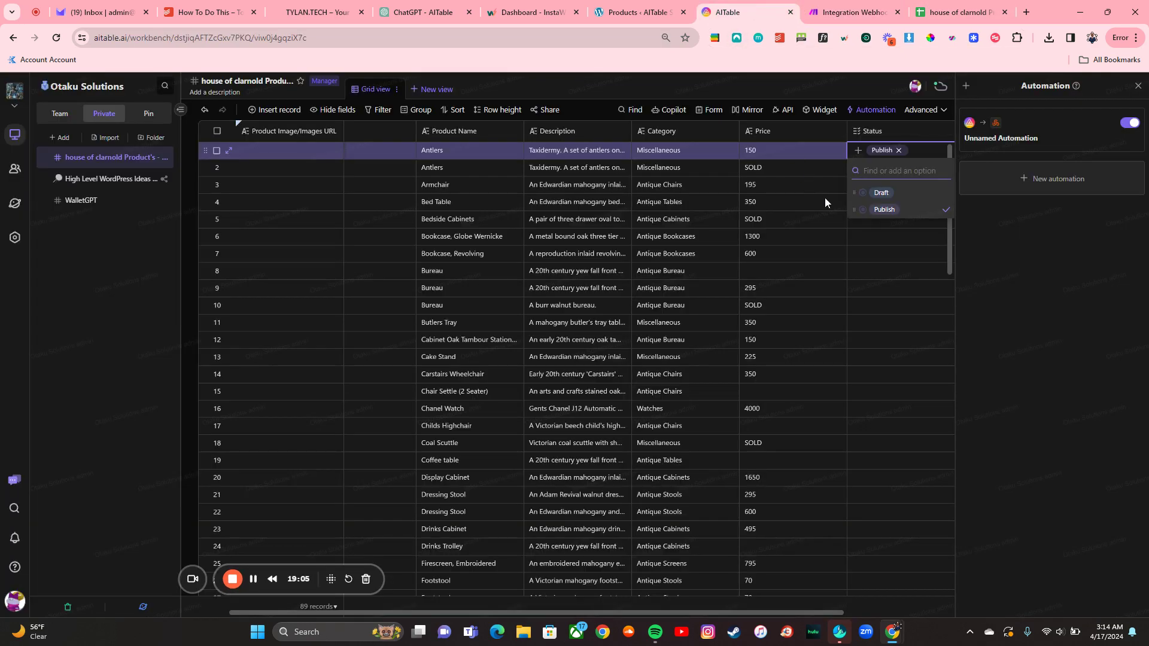
click(860, 150)
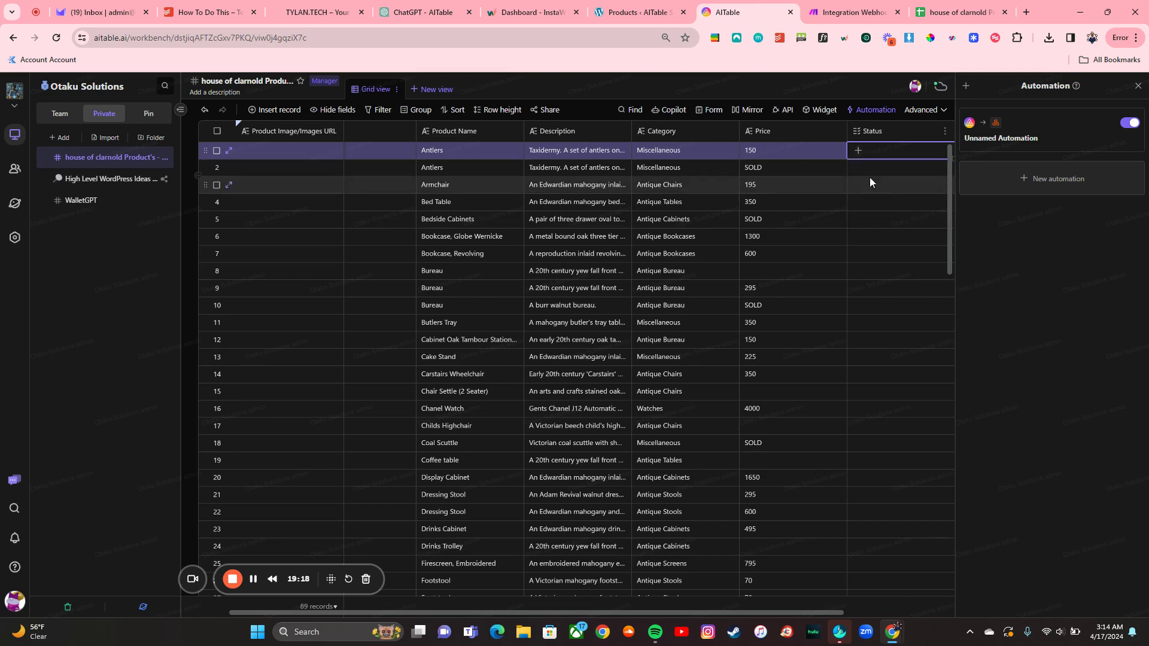
click(859, 150)
click(883, 210)
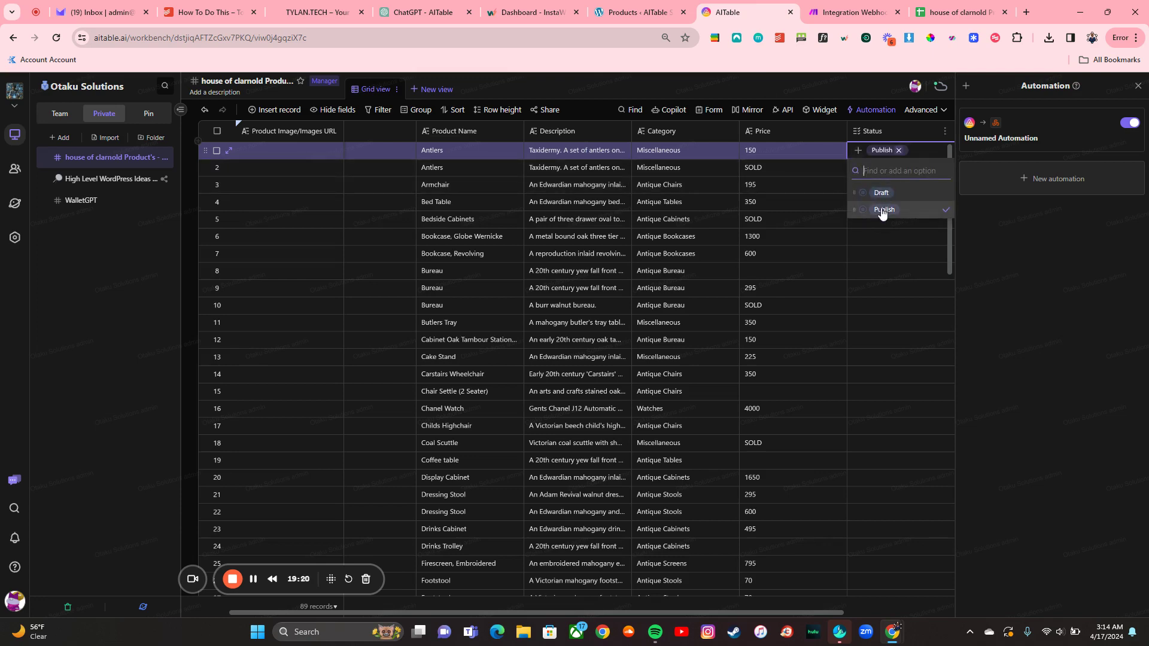
click(841, 6)
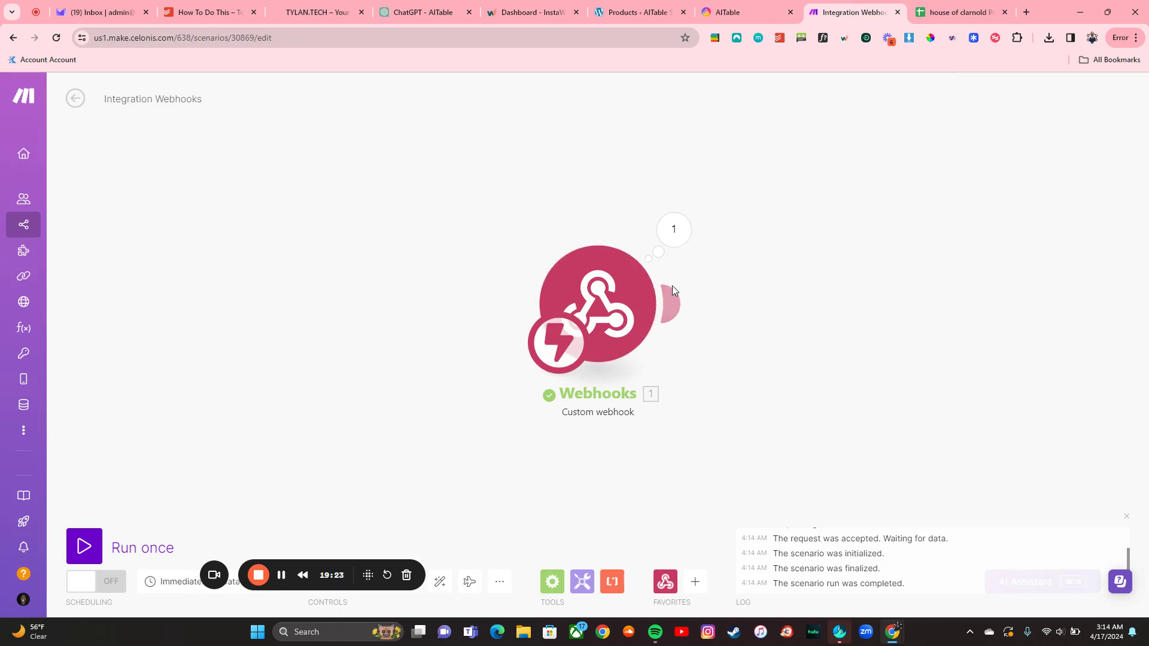
click(674, 229)
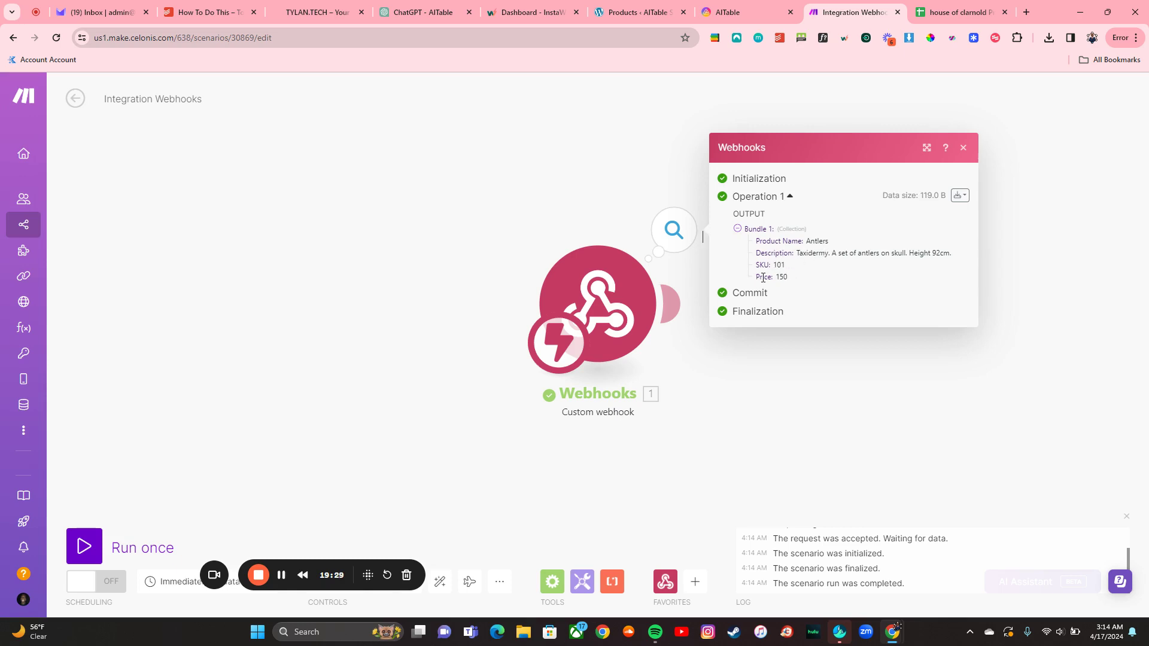
click(964, 148)
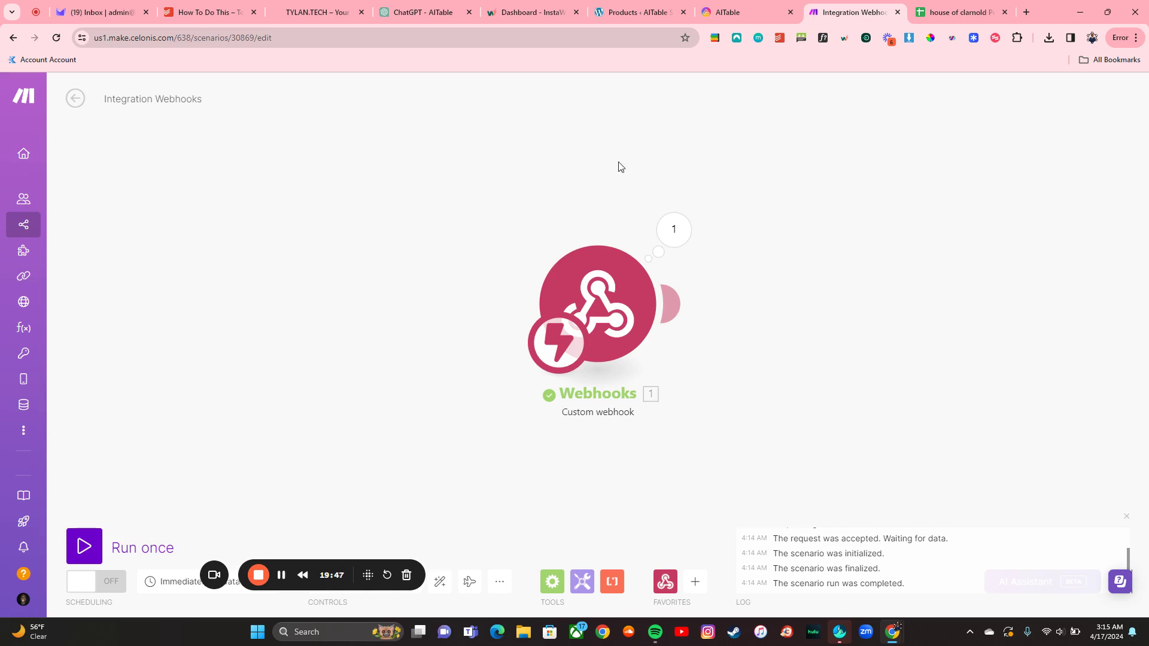
Step: Add a WooCommerce 'Create a Product' module after the Webhooks trigger in the Make scenario
click(738, 6)
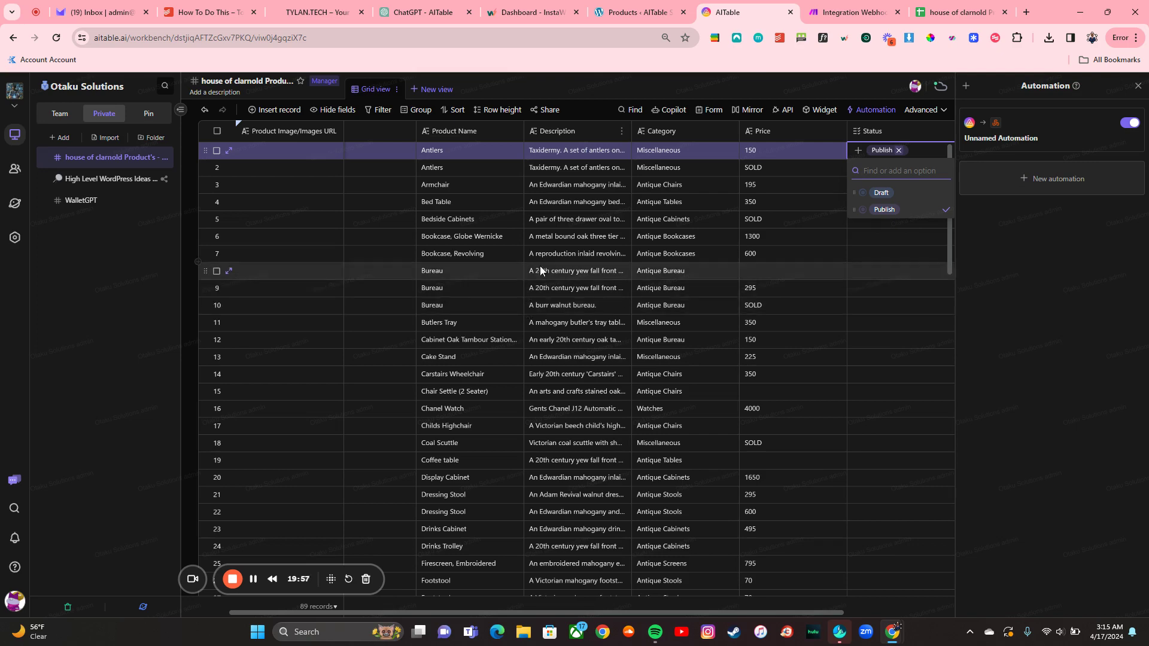
click(855, 12)
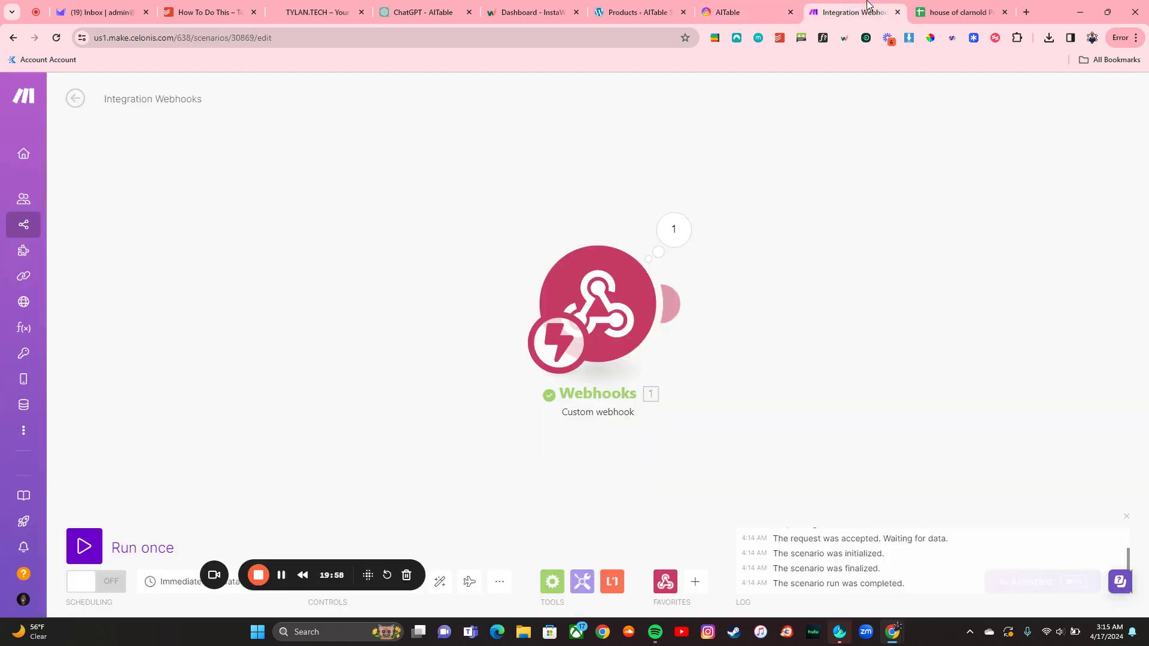
click(673, 302)
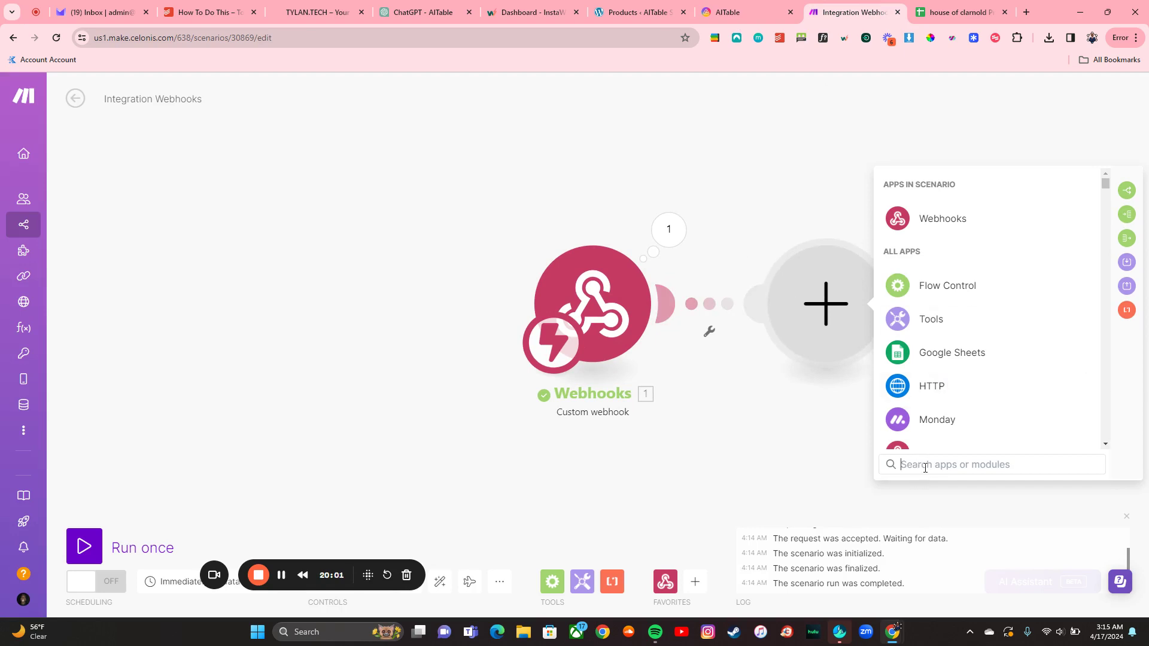
click(926, 466)
text(woo)
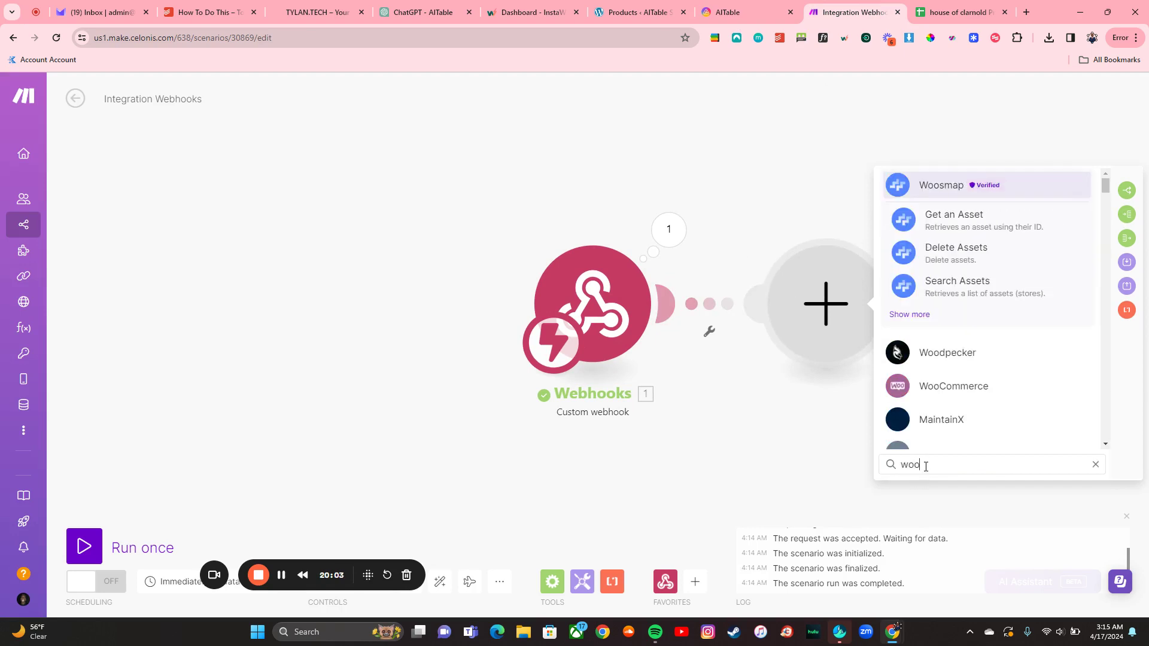
click(958, 387)
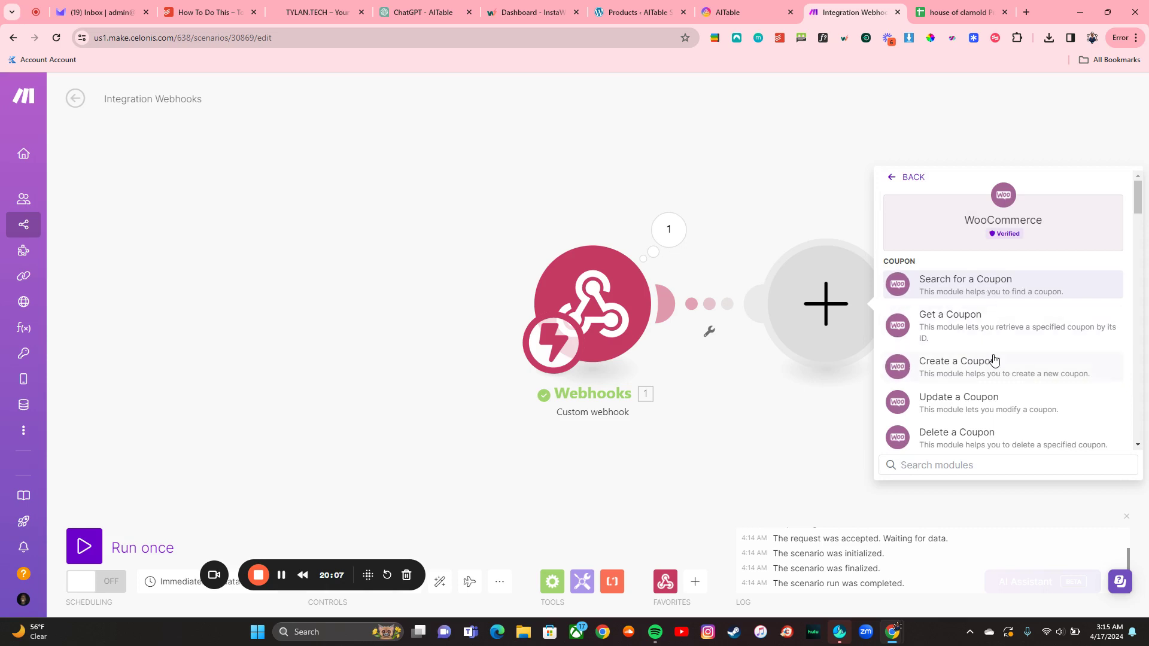
text(produc)
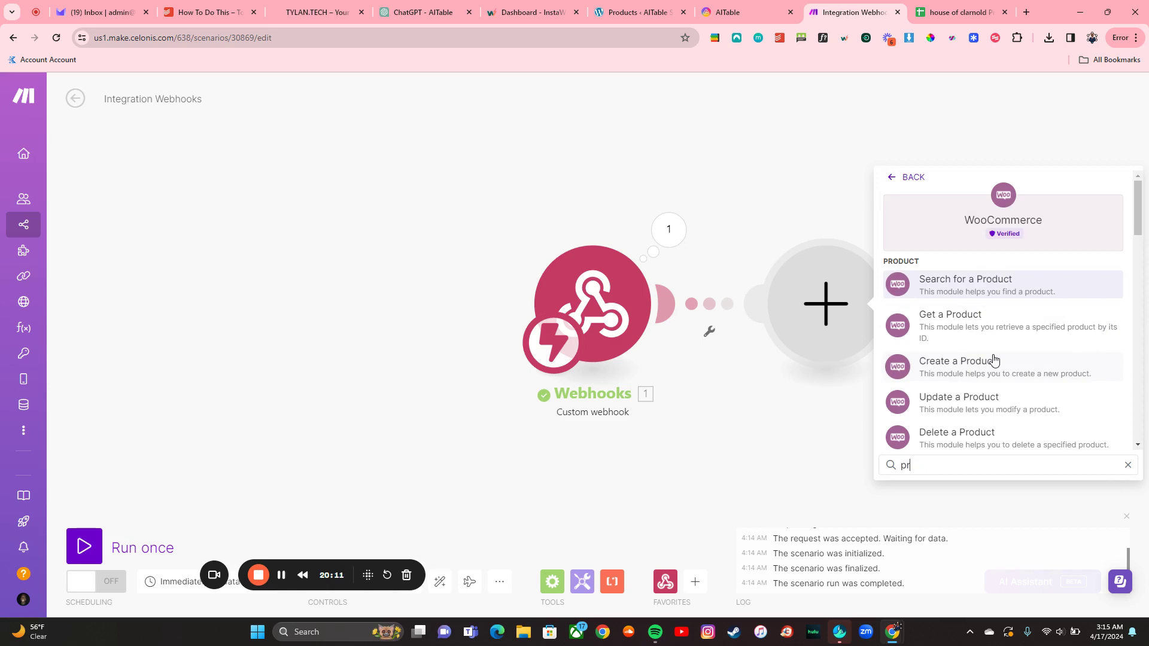
key(BackSpace)
key(BackSpace)
text(c)
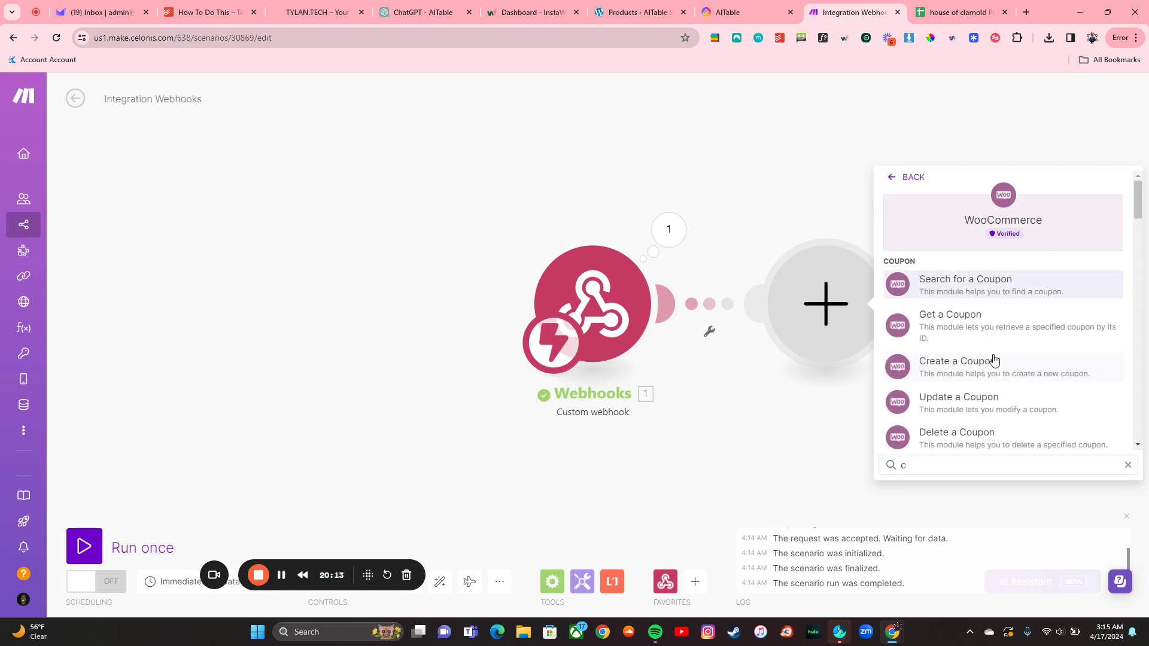
text(reate a pro)
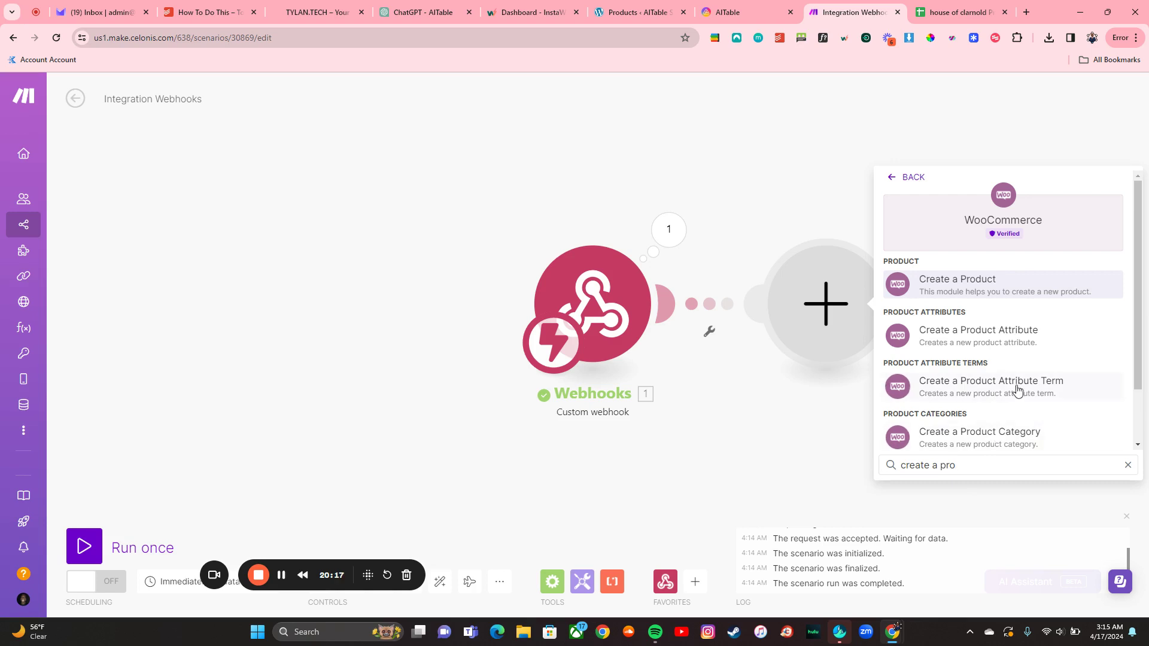
click(988, 288)
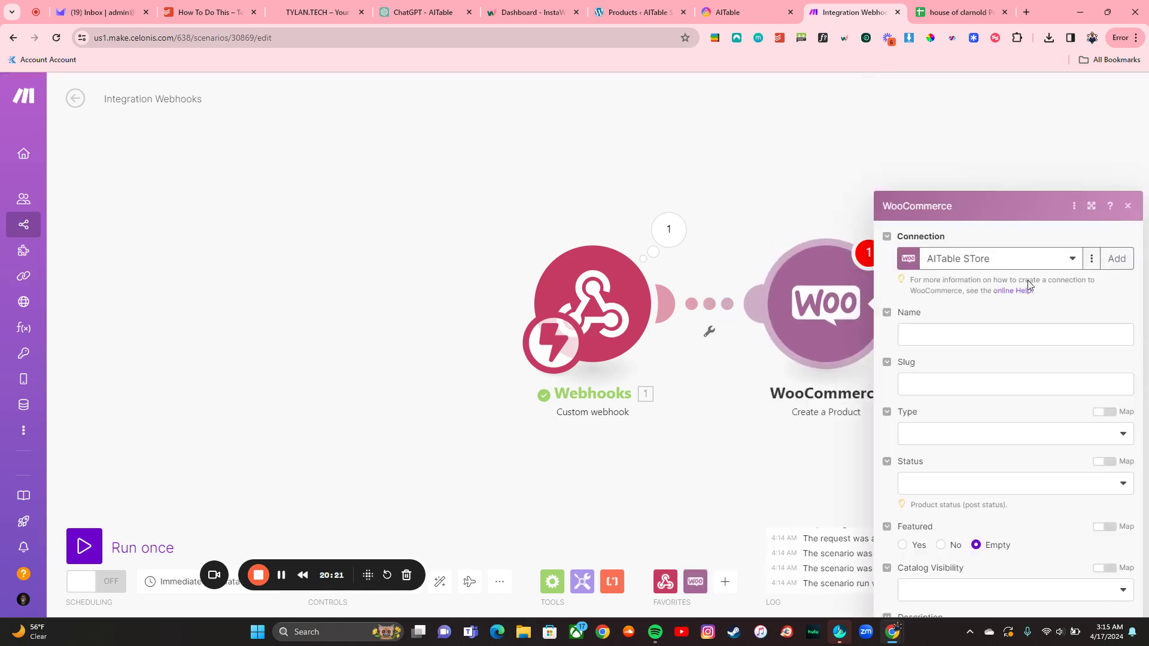
Step: Start a new WooCommerce connection named 'AITable Store Demo', then switch to the WordPress admin
click(1111, 146)
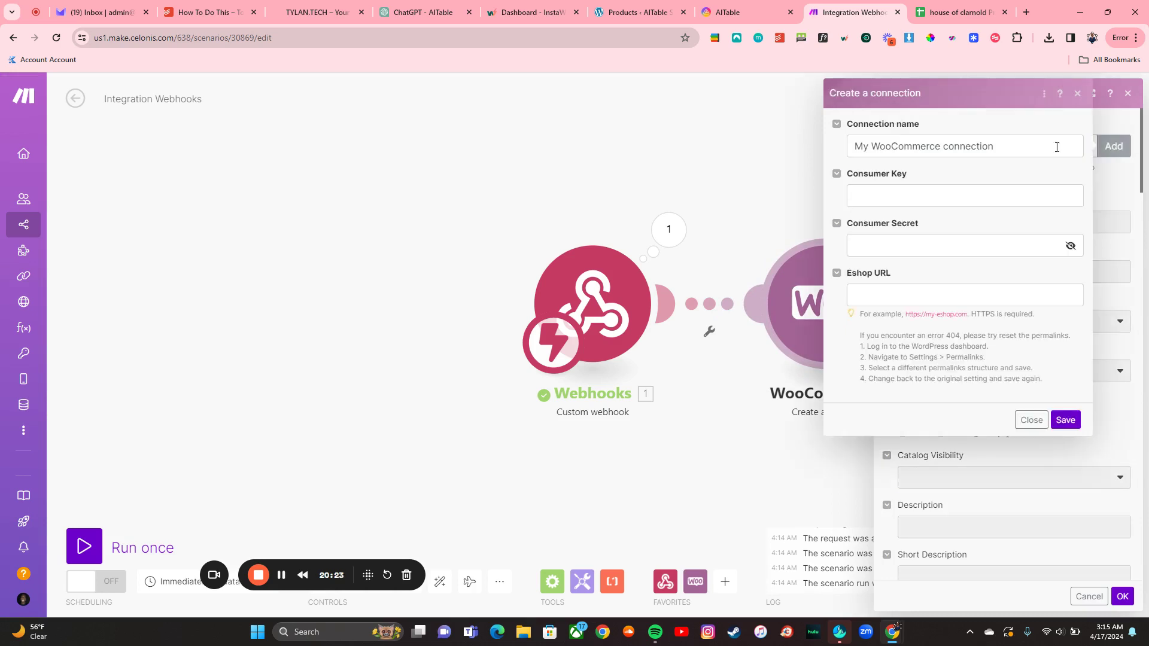
text(AITable Store Demo)
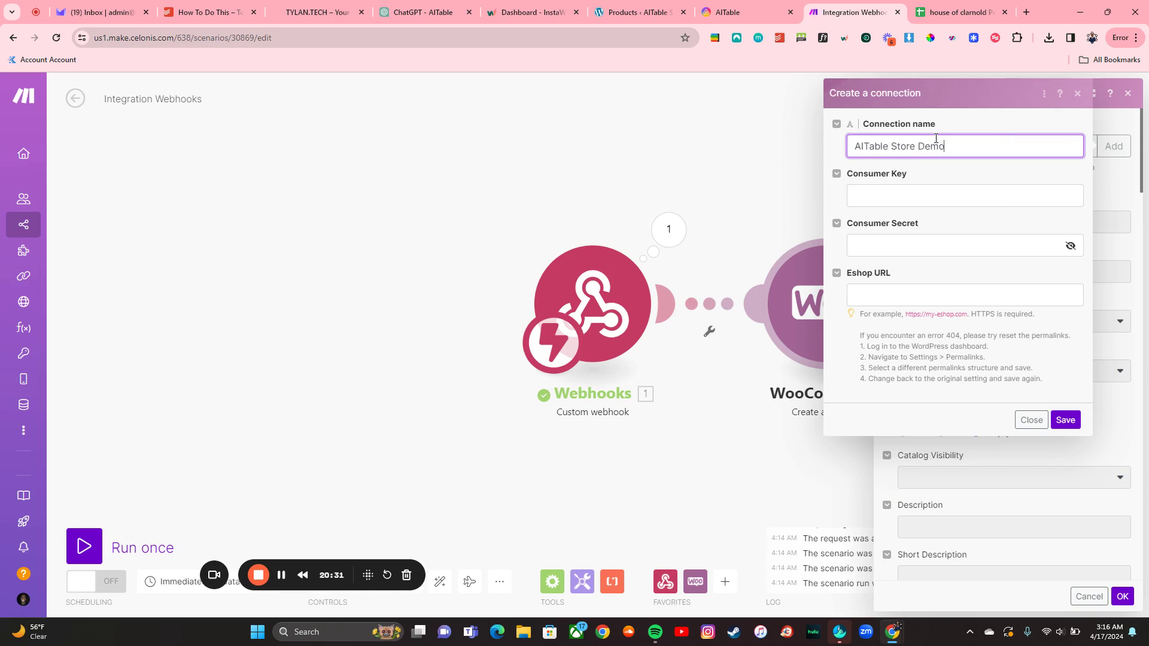
click(939, 188)
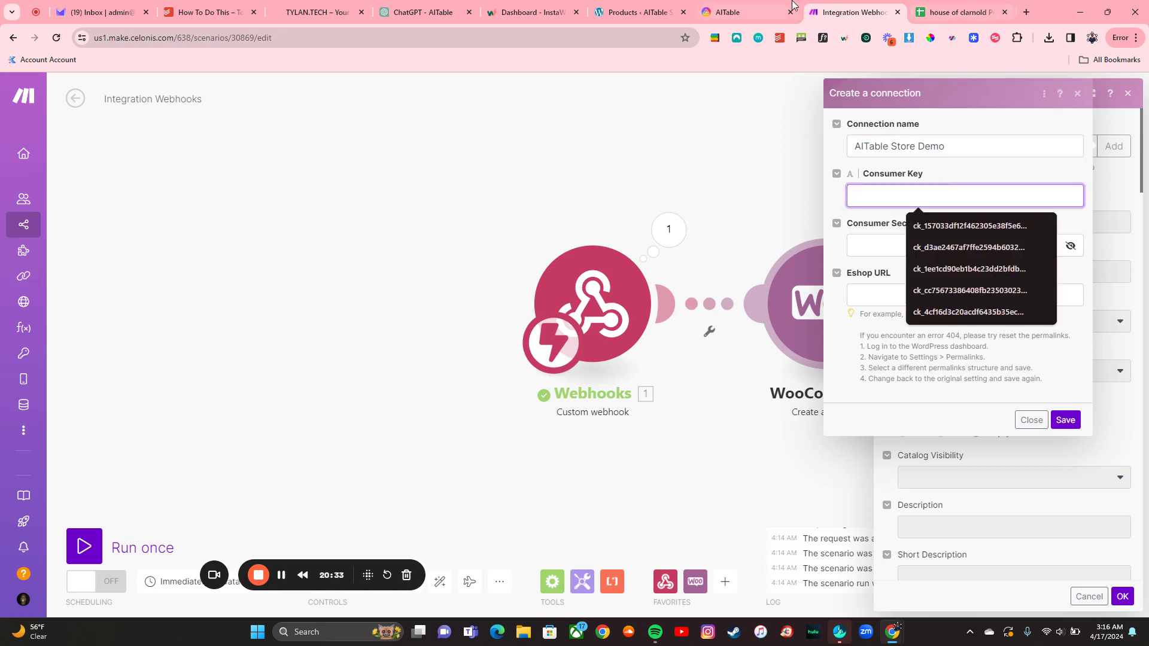
click(636, 12)
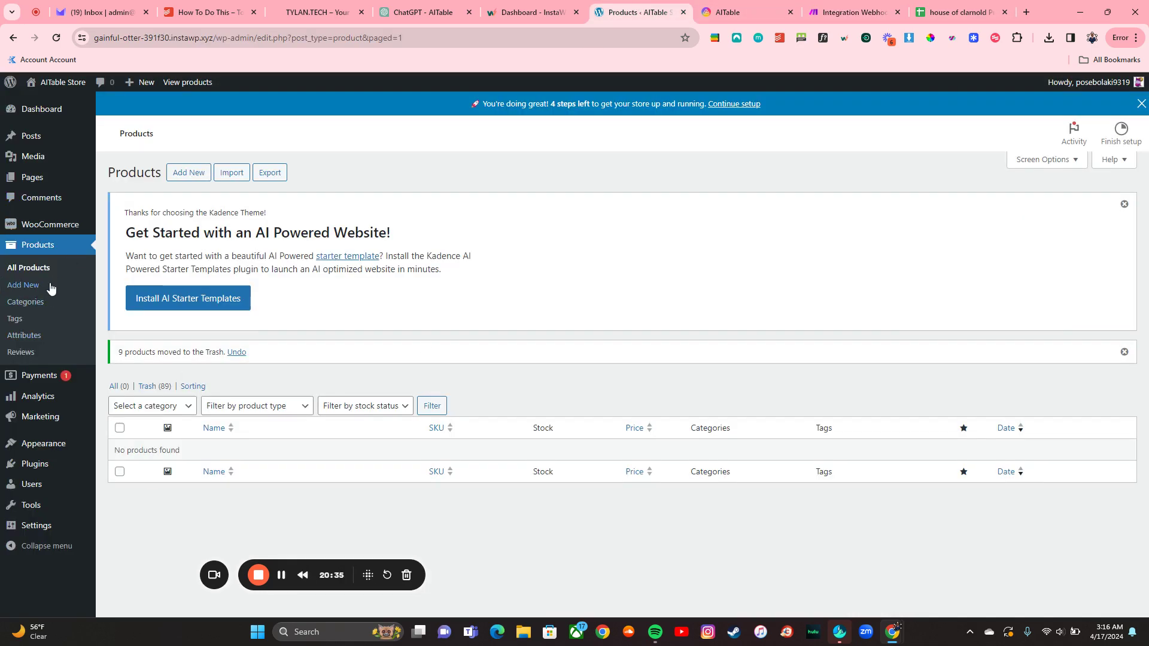
Step: Go to WooCommerce Settings > Advanced > REST API in the WordPress admin
mouse_move(40, 227)
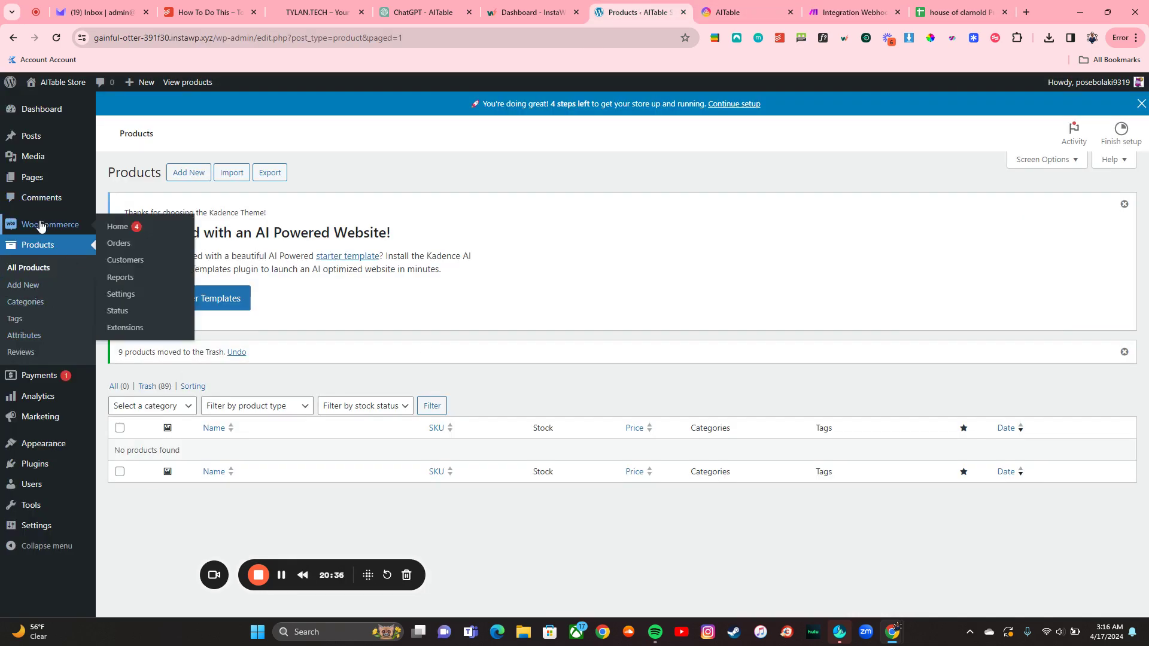
click(118, 297)
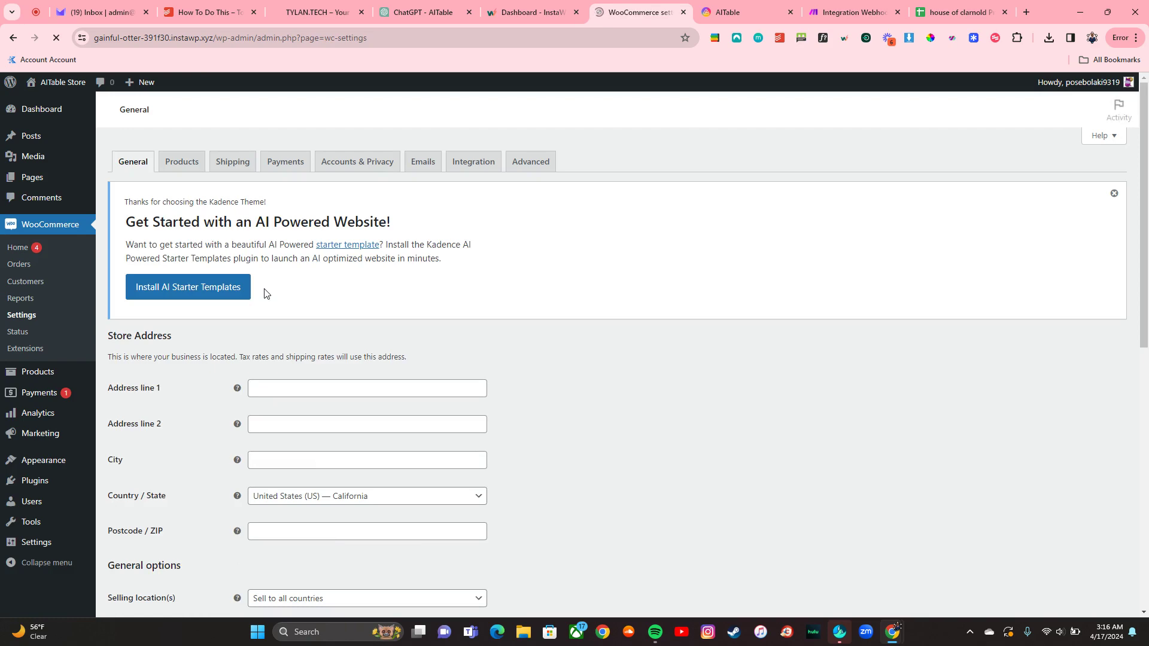
scroll(267, 293, down, 4)
scroll(323, 284, up, 5)
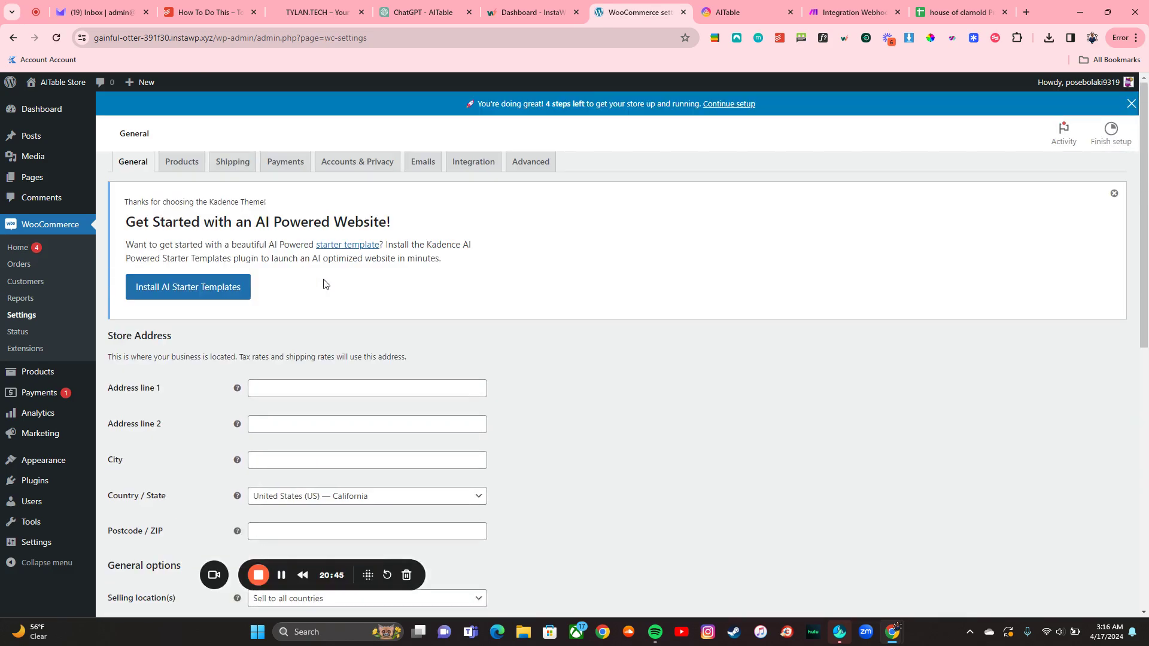
click(476, 187)
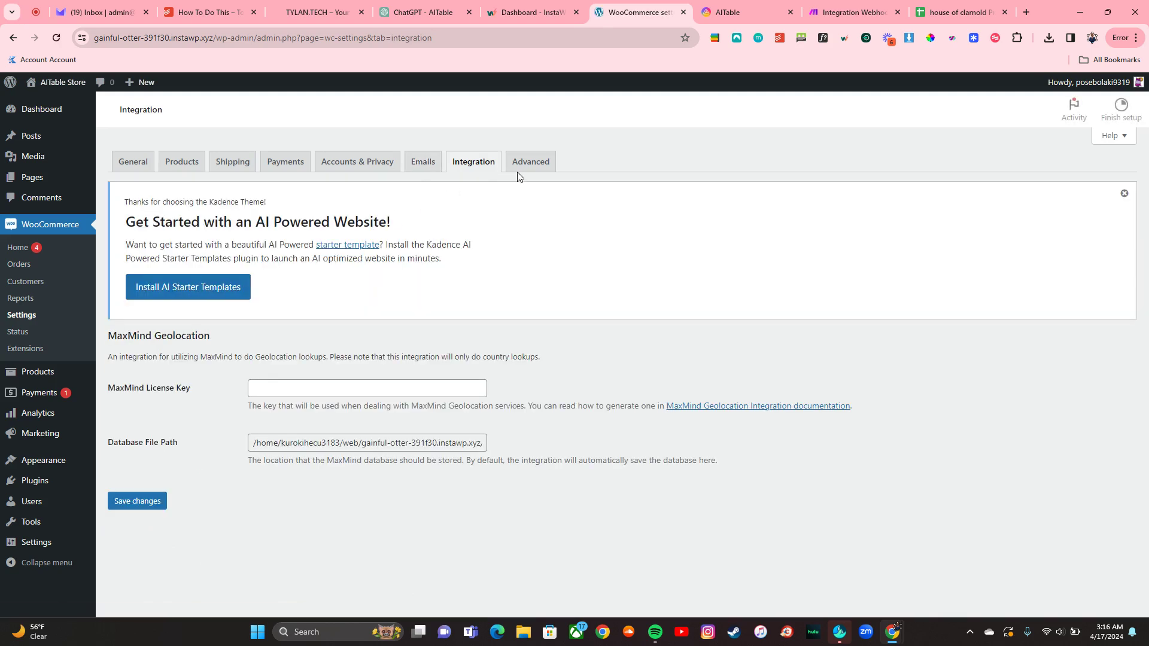
click(526, 173)
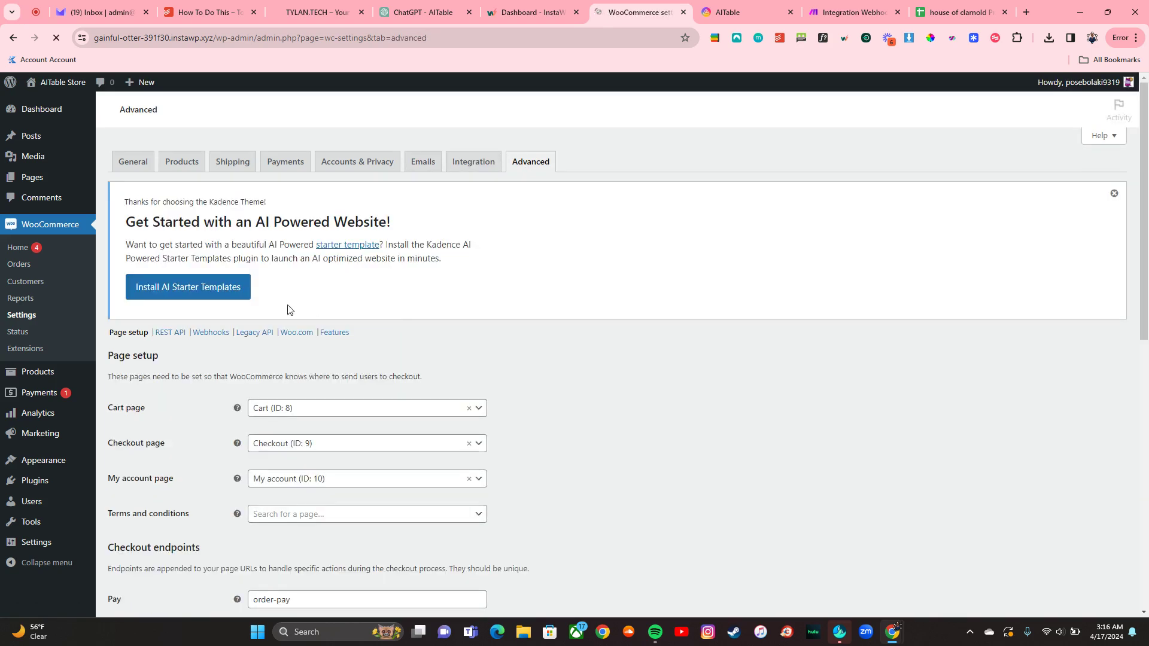
click(172, 334)
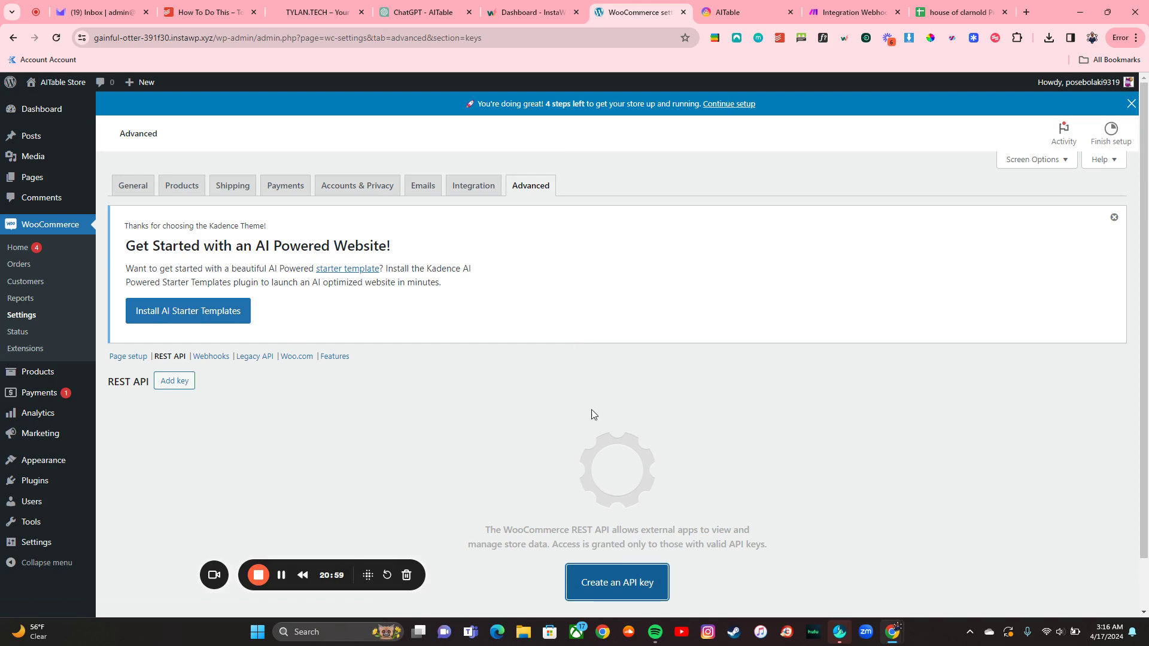
Step: Create a REST API key described 'Make' with Read/Write permission and generate it
scroll(605, 504, down, 1)
click(609, 524)
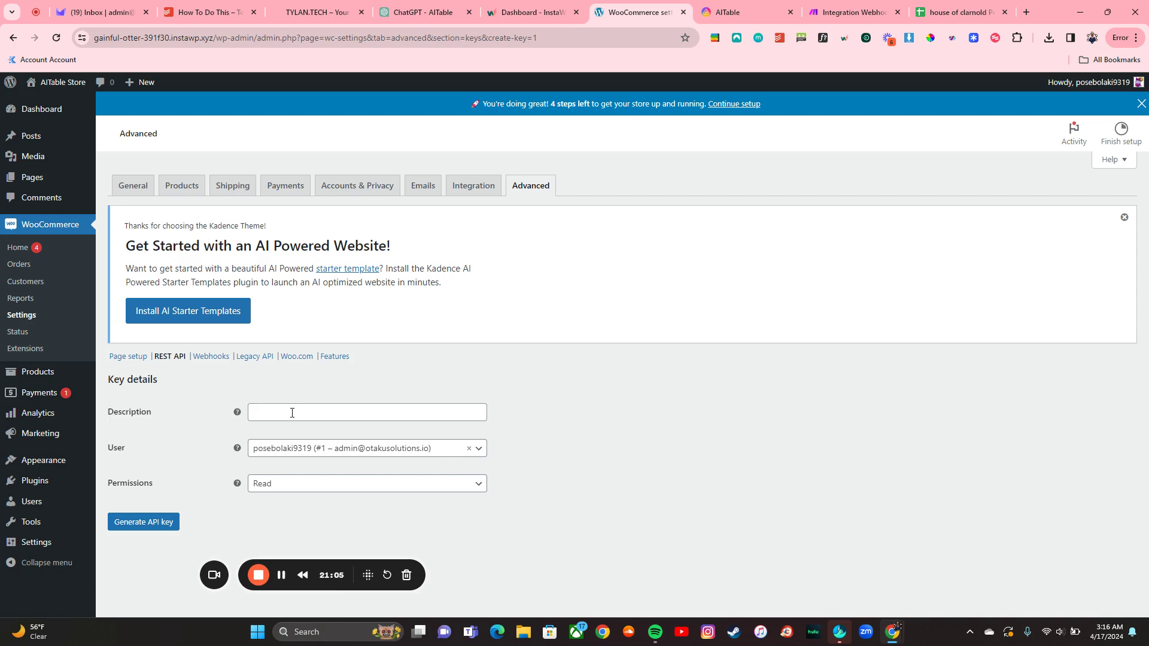
click(292, 413)
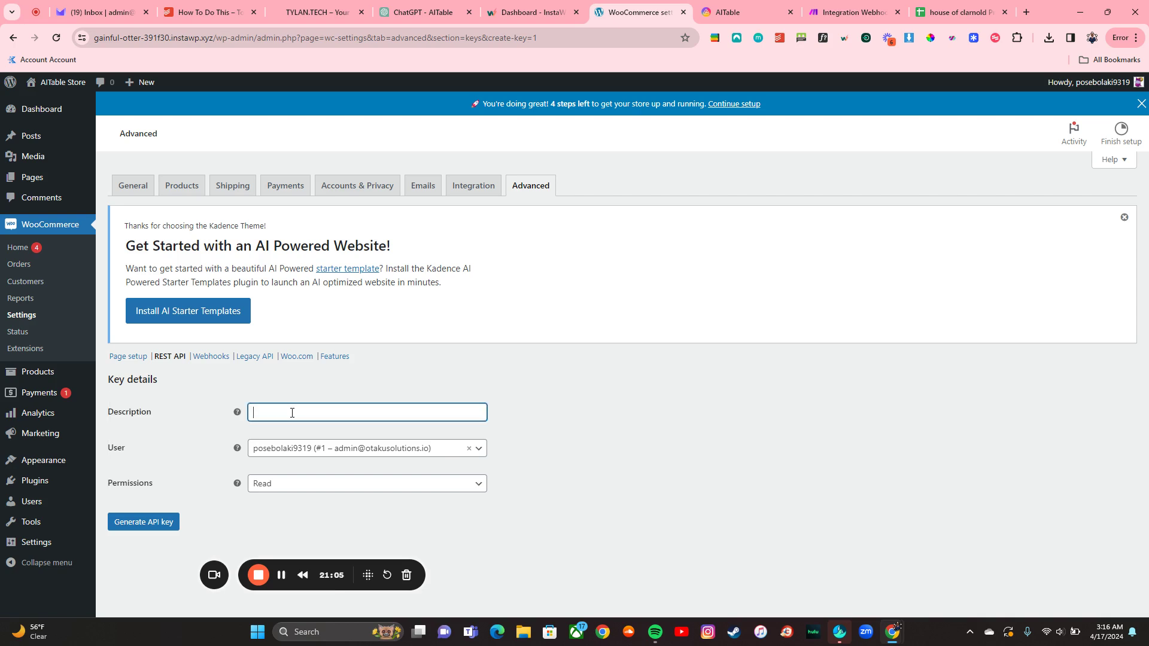
click(292, 483)
click(297, 540)
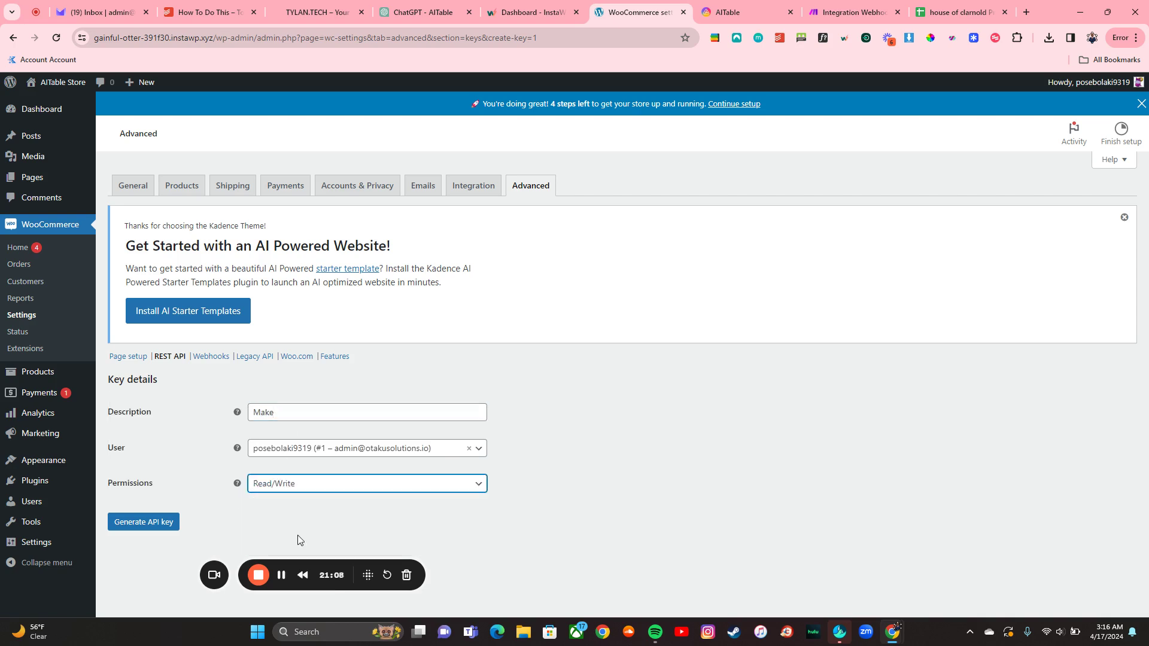
click(155, 521)
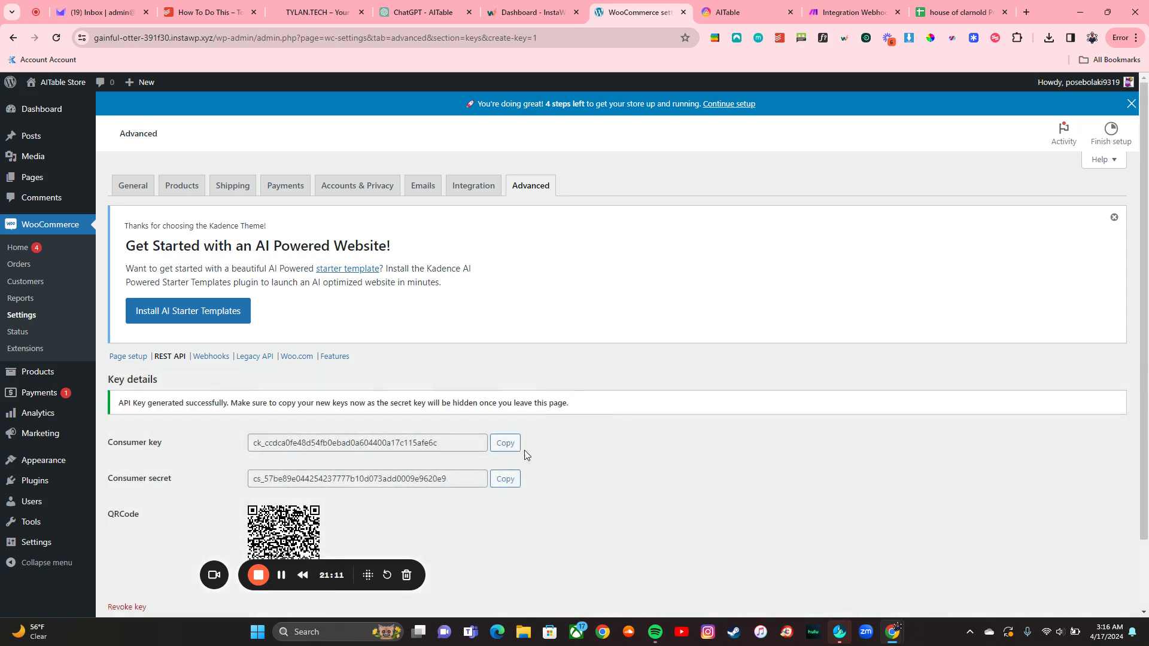
Step: Copy the generated consumer key and consumer secret into Make's WooCommerce connection form
click(506, 449)
click(838, 12)
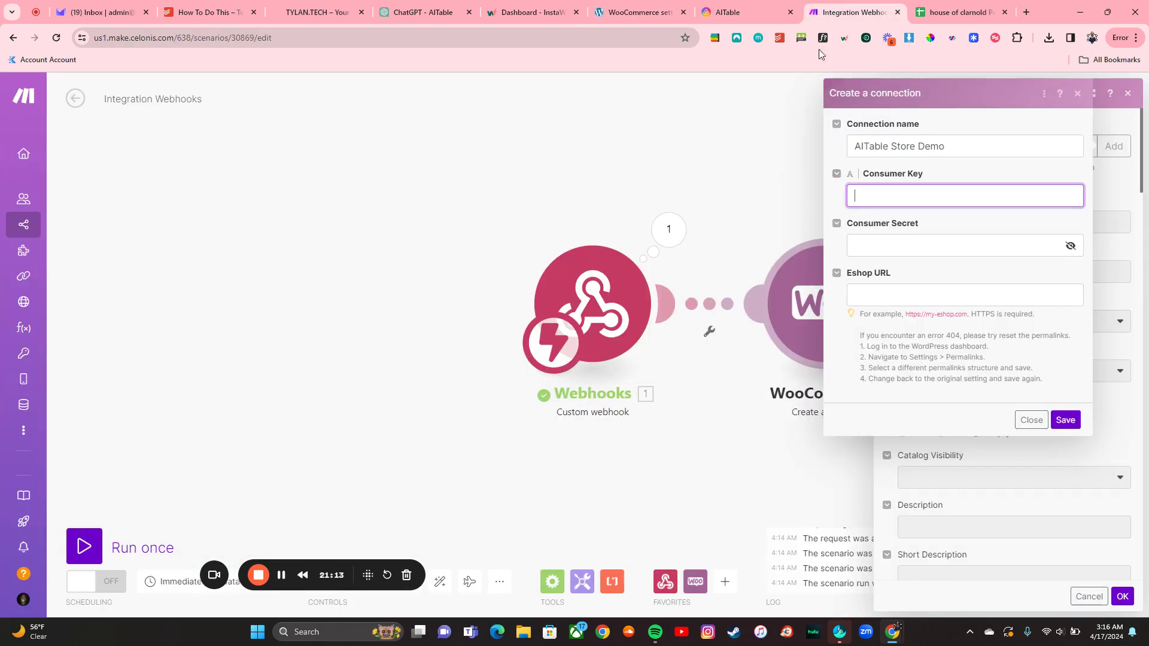
key(ctrl+v)
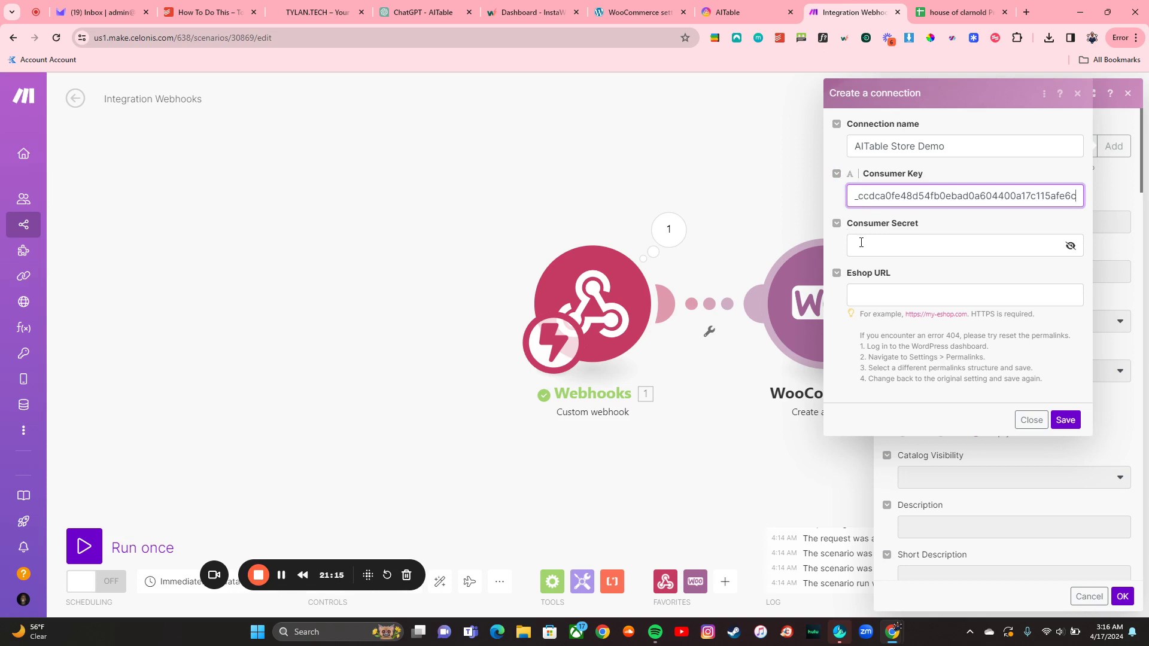
click(861, 242)
click(749, 6)
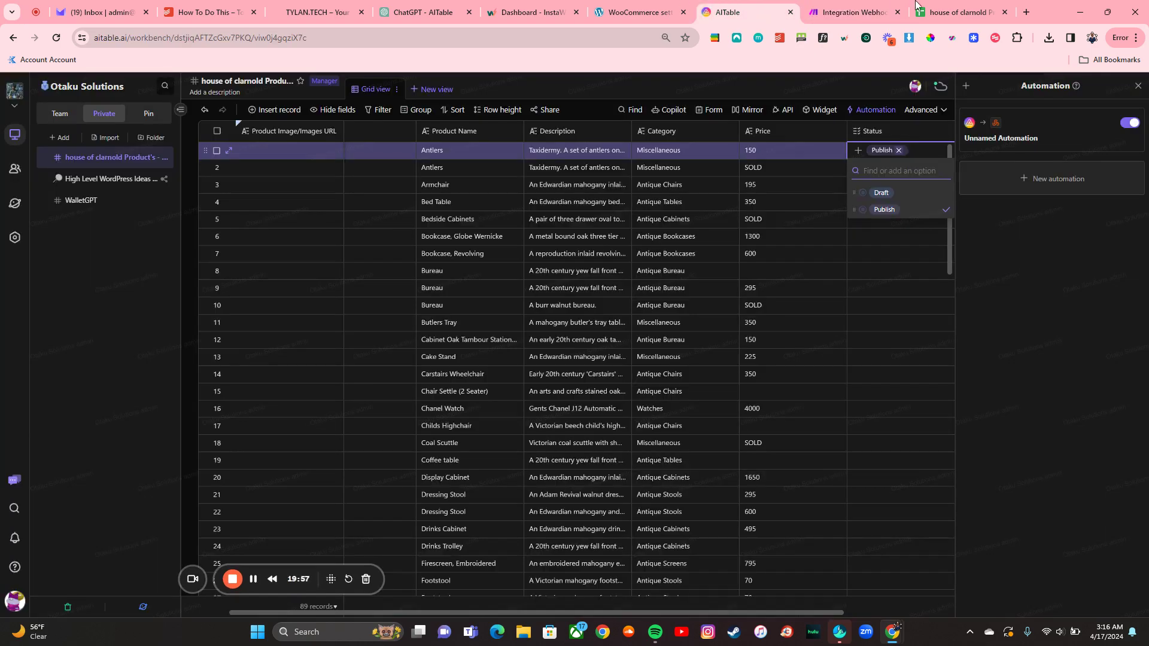
click(633, 6)
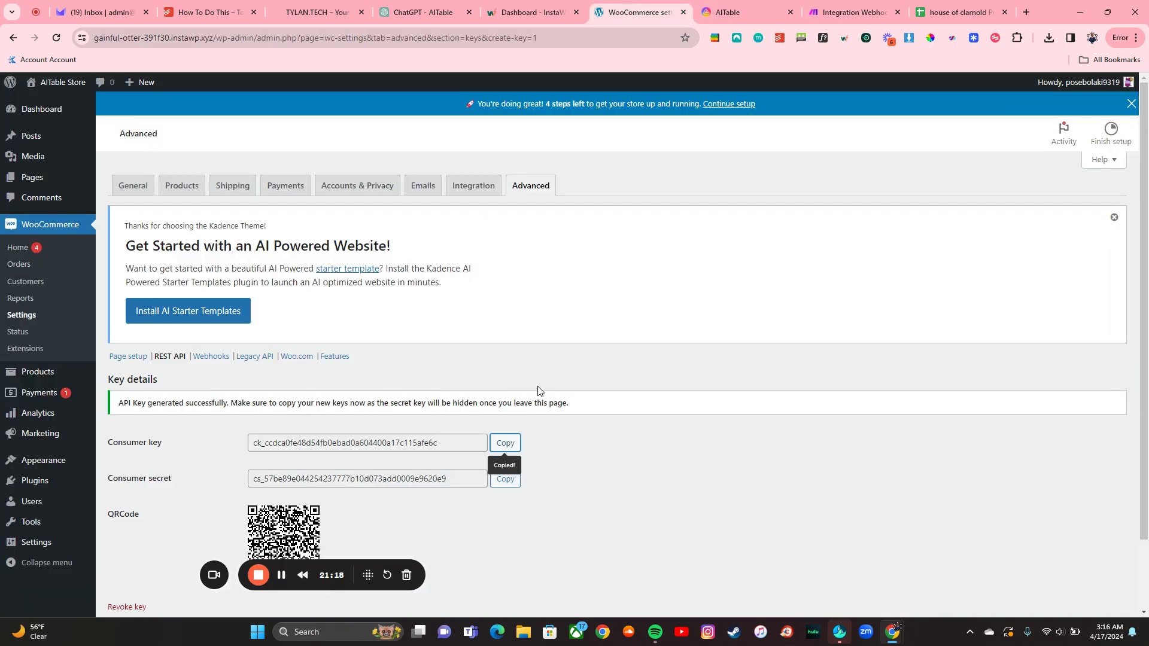
click(512, 481)
click(853, 13)
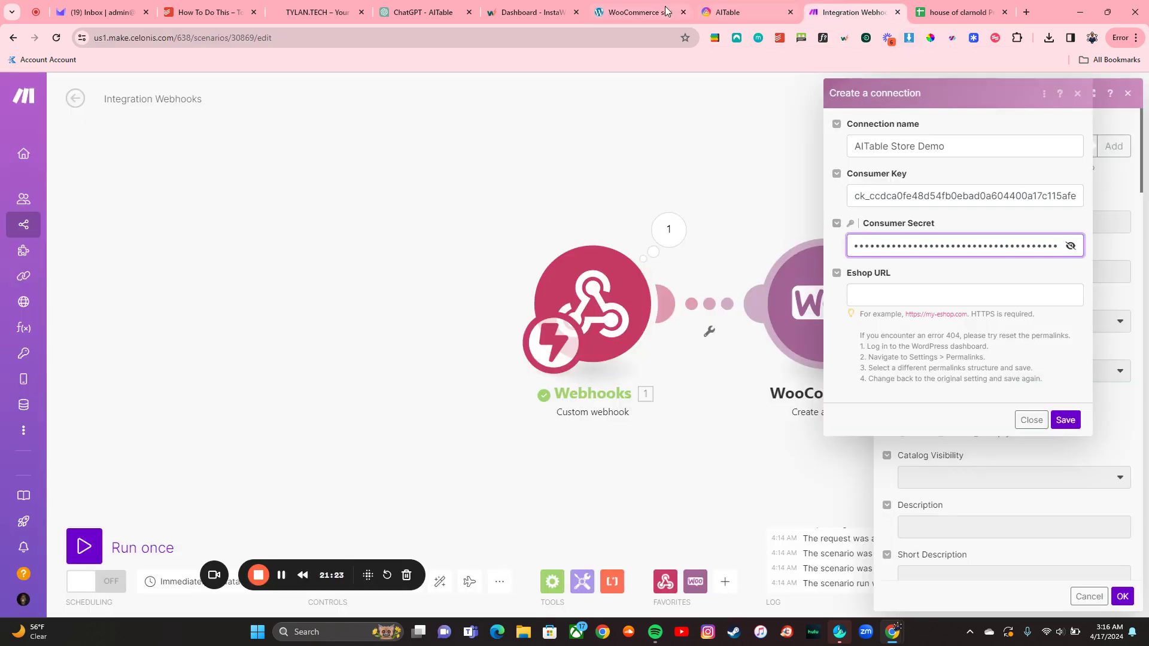
Step: Paste the store's site address into Eshop URL and save the AITable Store Demo connection
click(635, 12)
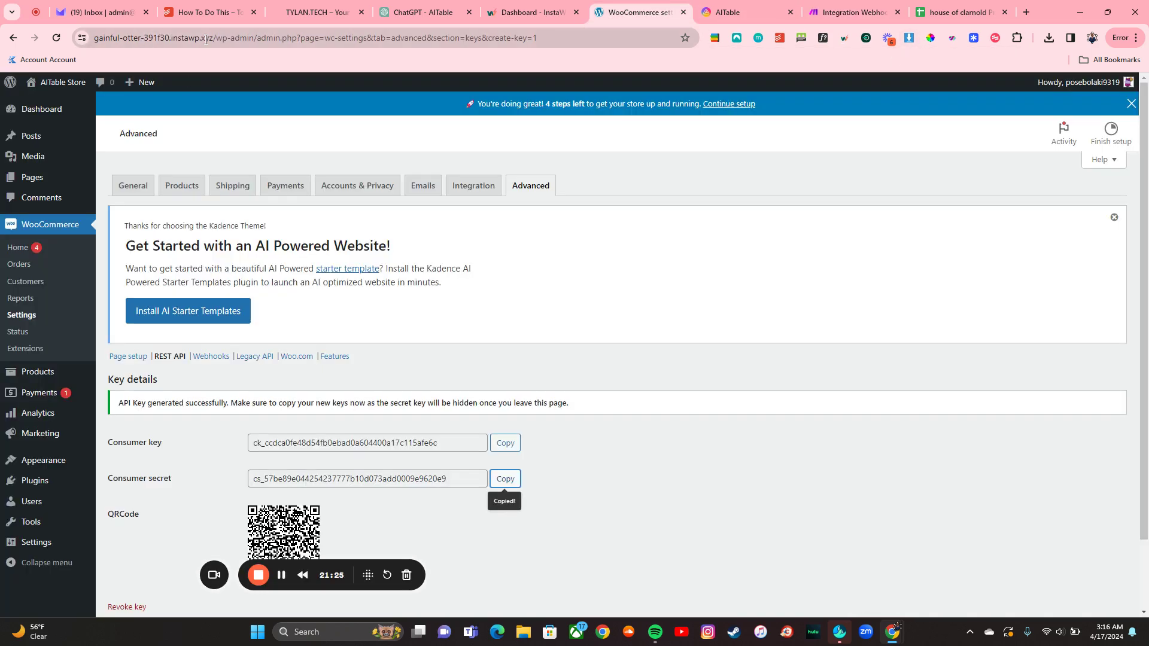
drag(206, 39, 72, 31)
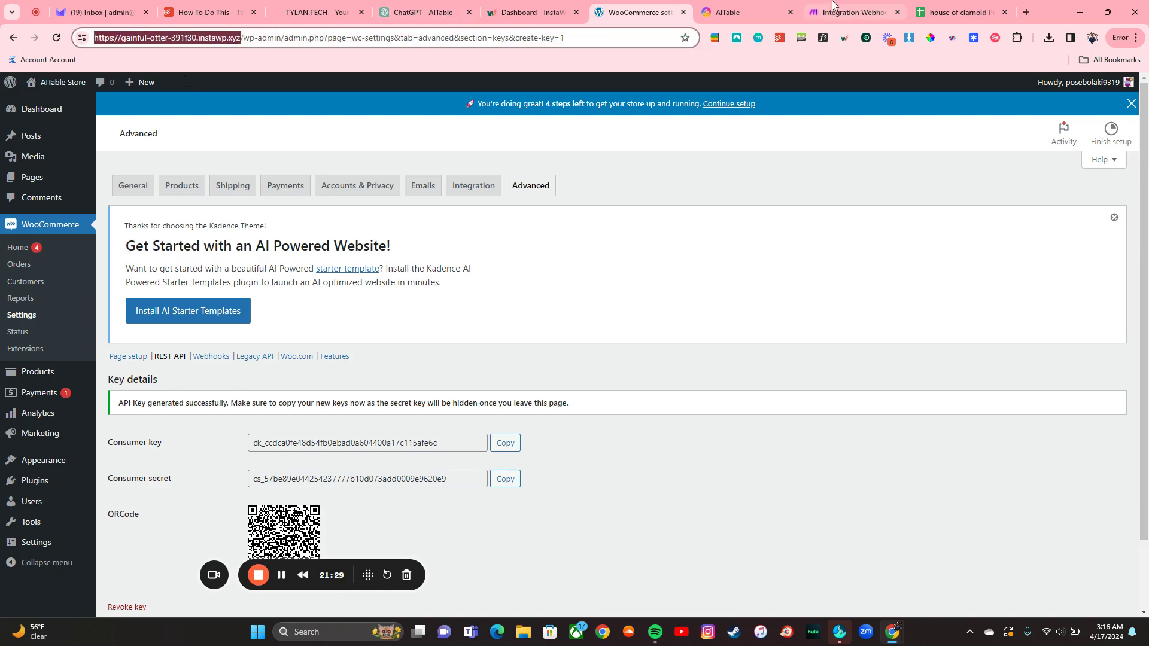
click(872, 4)
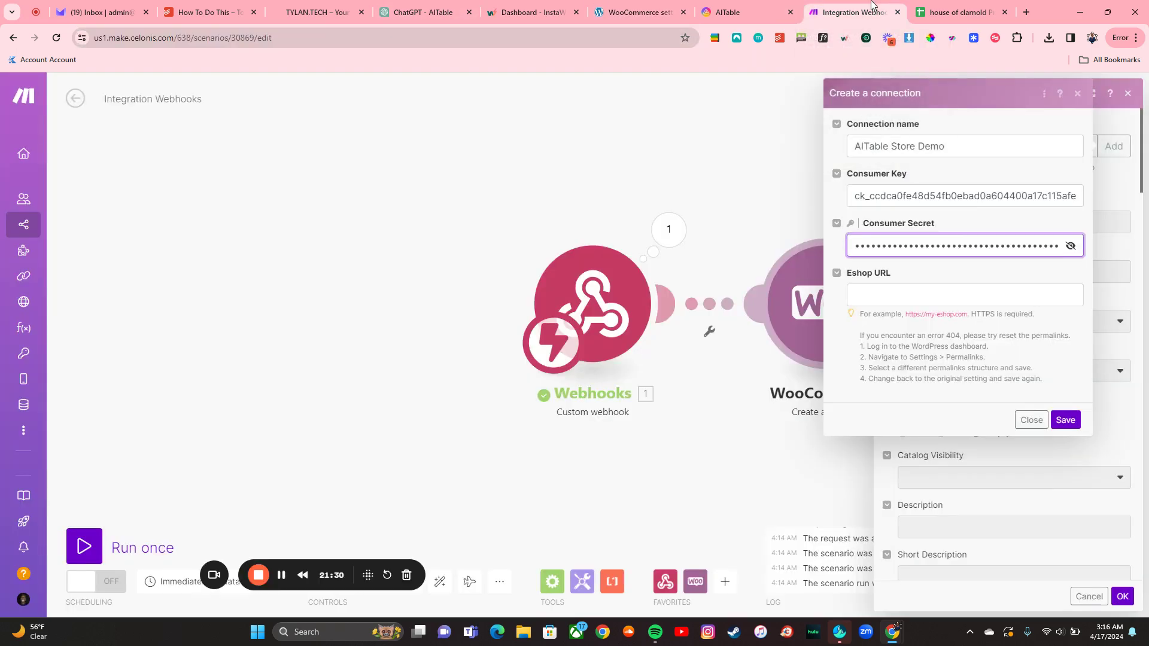
click(883, 296)
key(ctrl+v)
click(1064, 419)
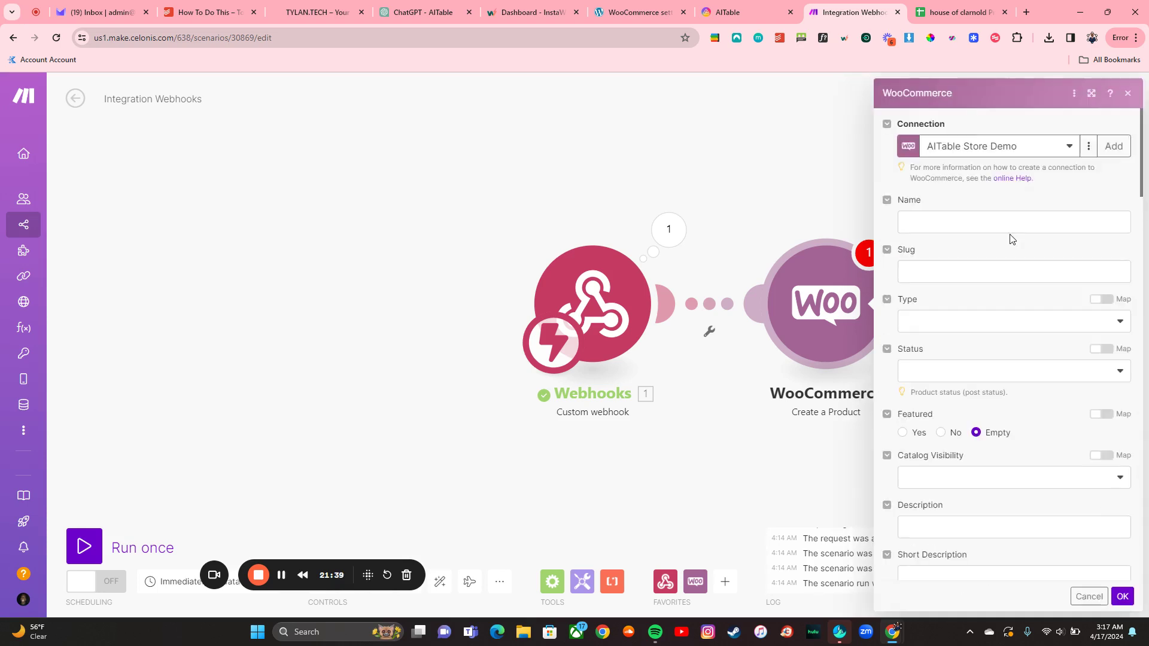
Step: Map webhook Product Name, Description, SKU and Price to Name, Description, SKU and Regular Price
click(989, 222)
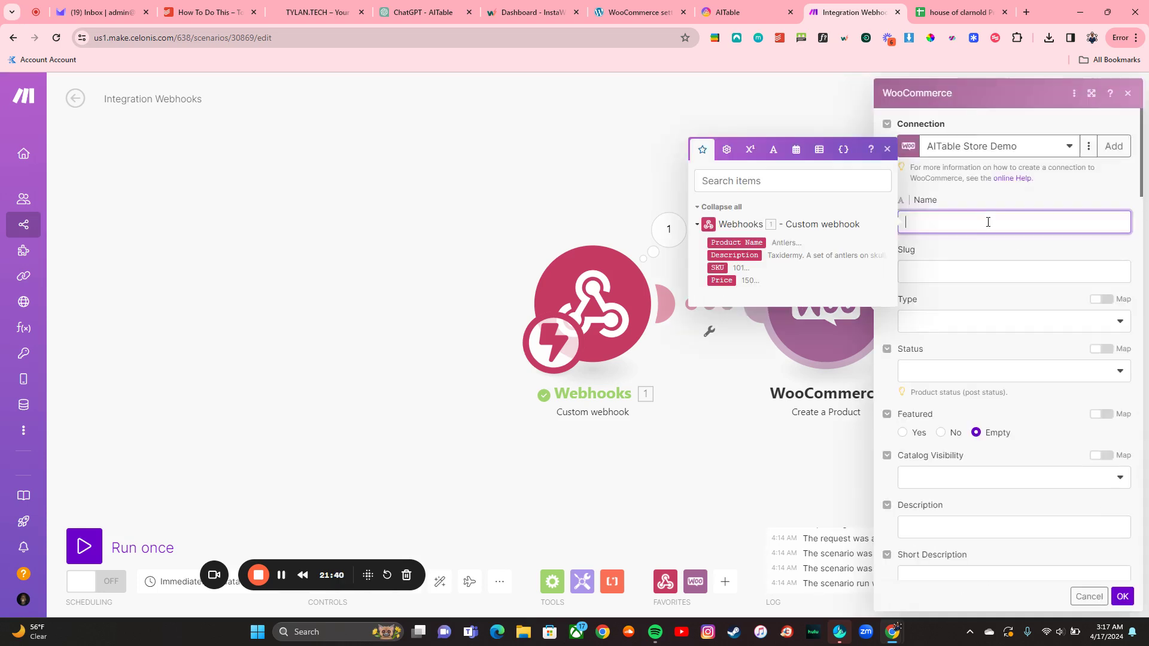
click(748, 243)
scroll(980, 360, down, 1)
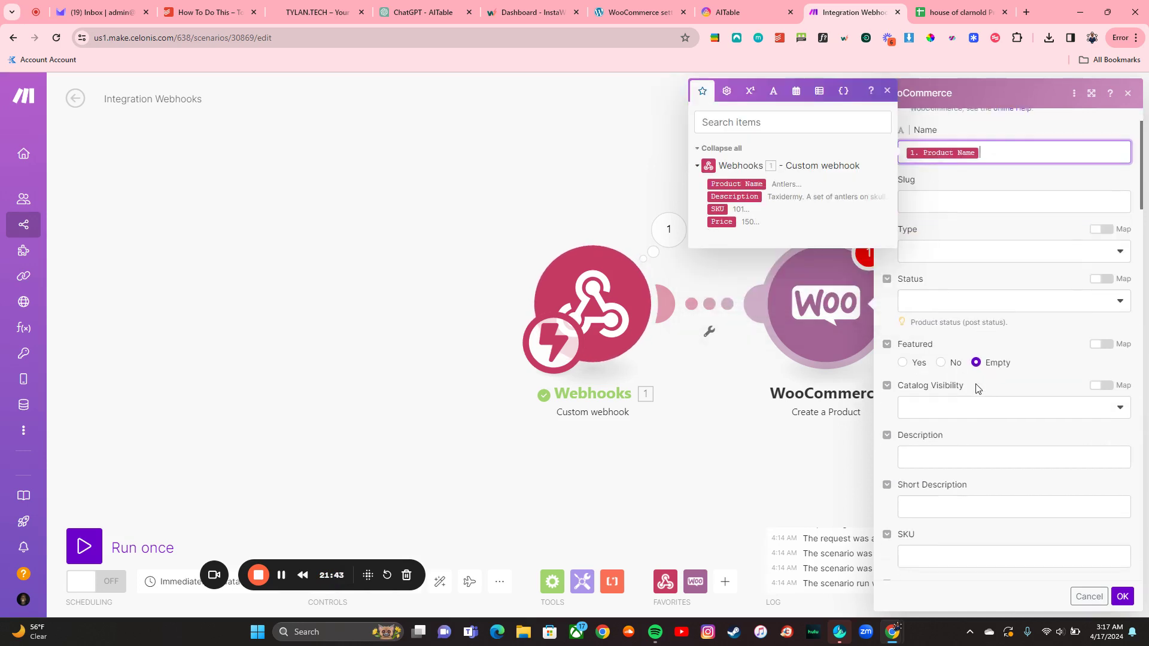
click(964, 454)
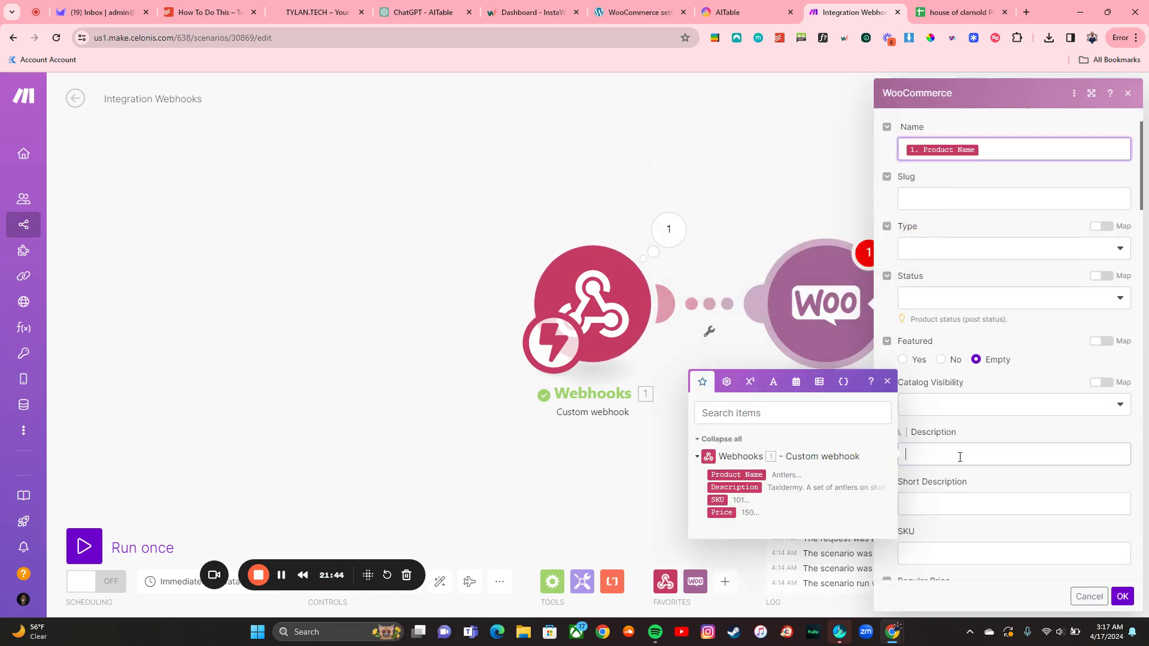
click(751, 488)
scroll(1020, 428, down, 1)
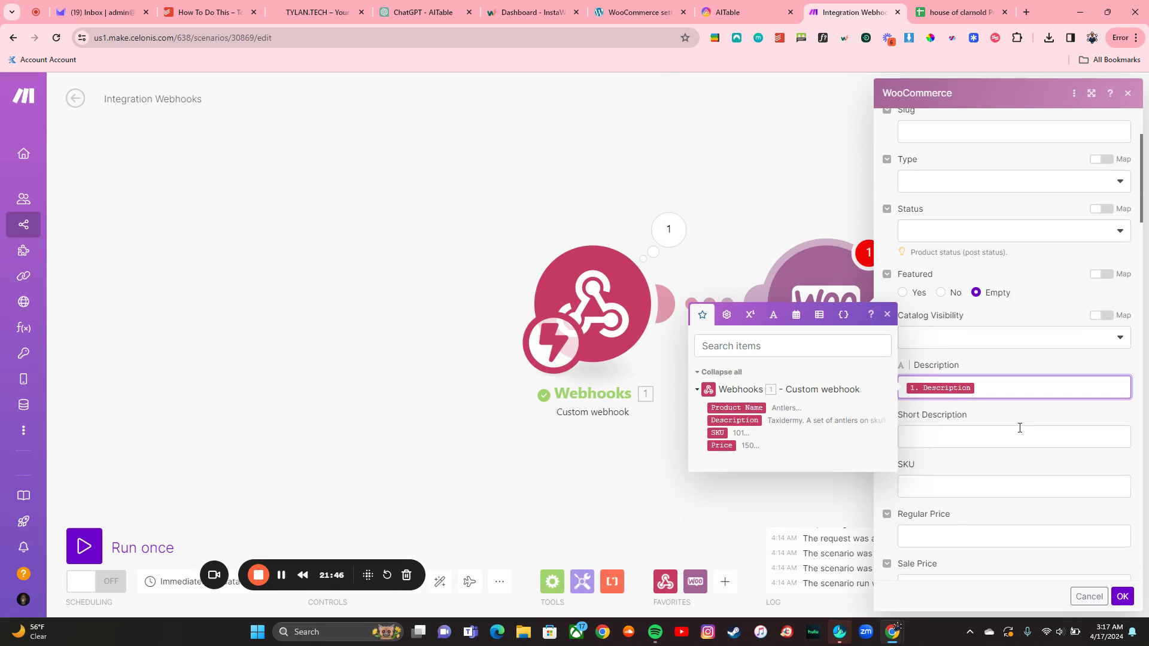
click(978, 489)
click(723, 533)
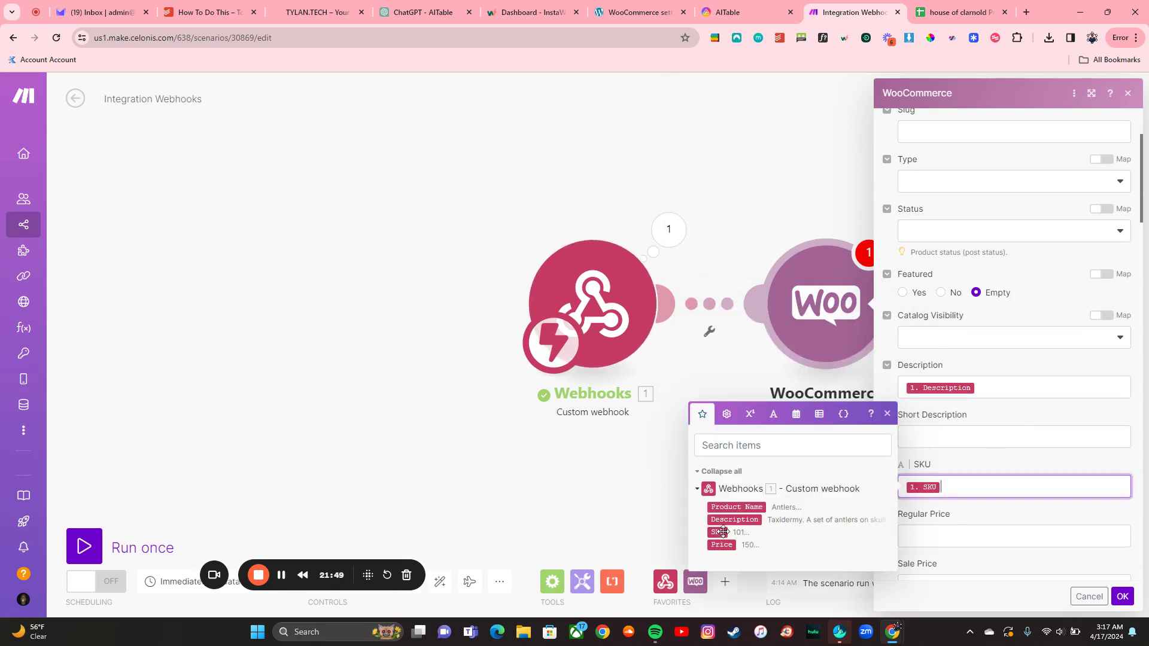
scroll(1037, 413, down, 2)
click(998, 428)
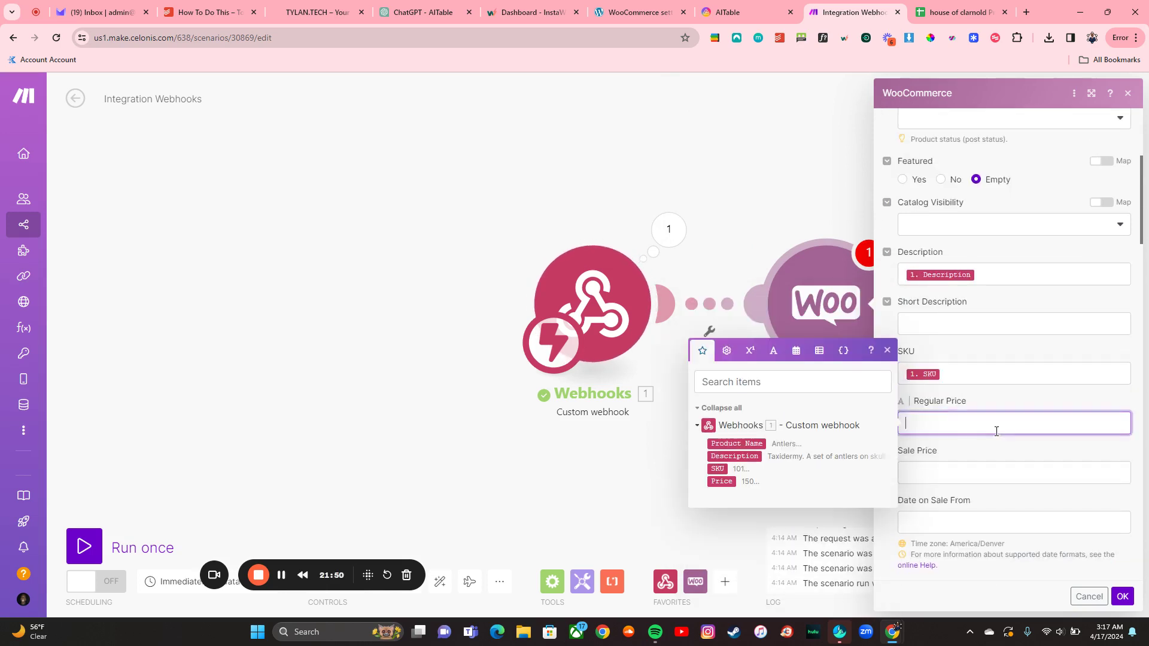
click(731, 482)
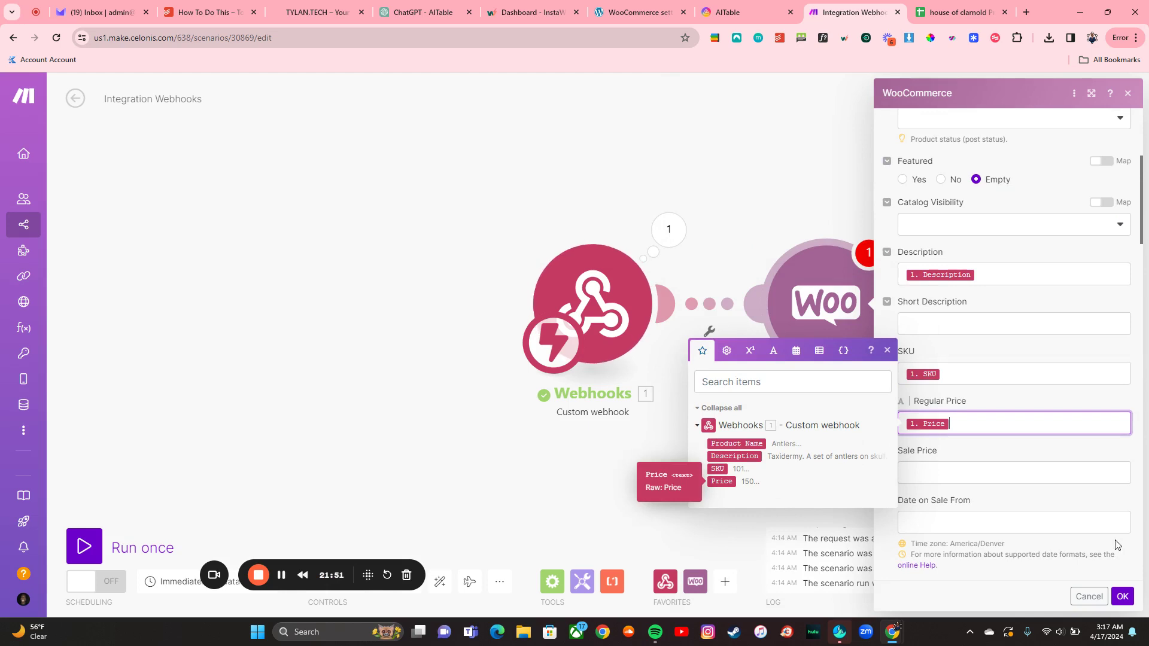
click(1123, 597)
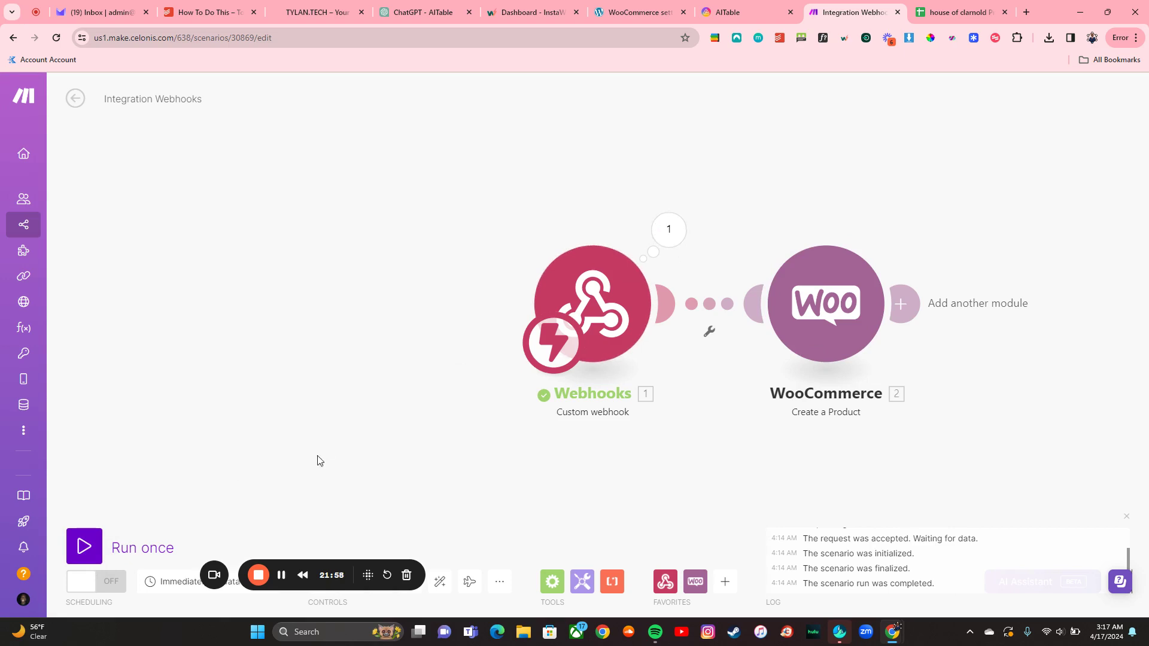
Step: Save the Integration Webhooks scenario and return to its overview page
drag(335, 572, 304, 491)
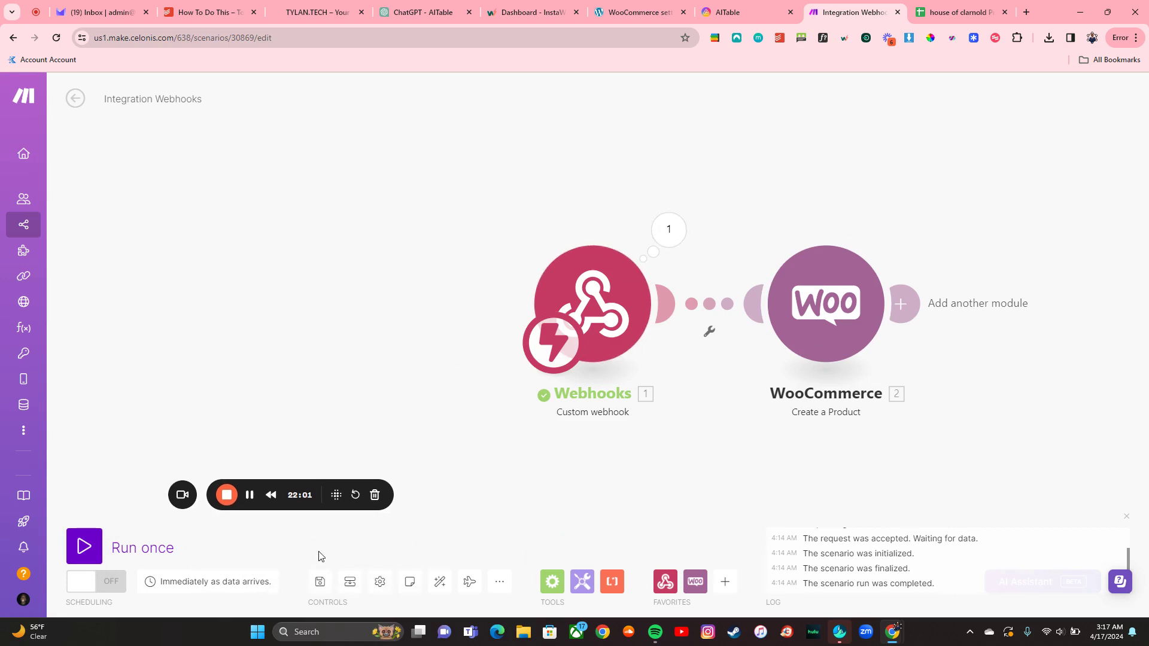
click(330, 592)
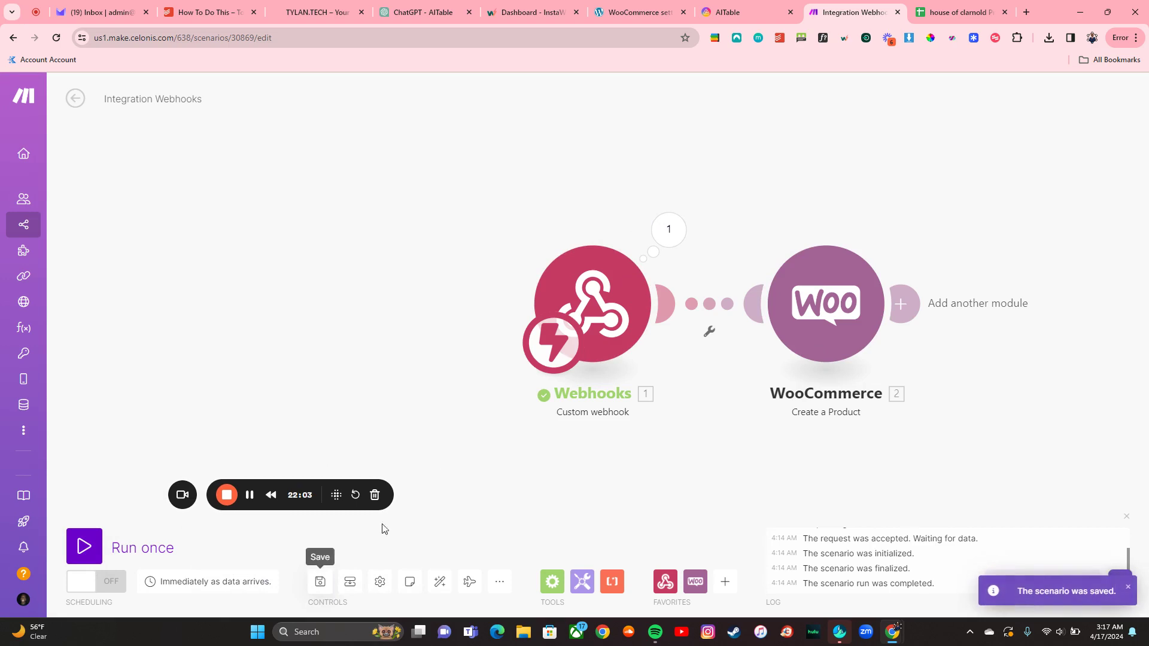
click(75, 97)
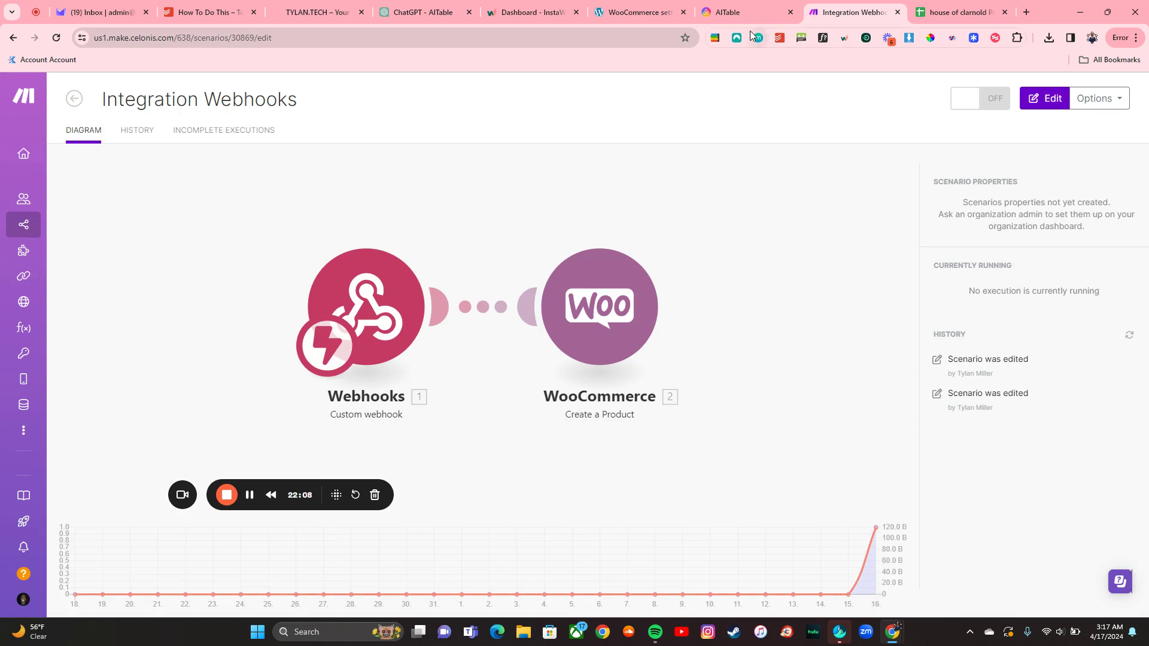
click(735, 9)
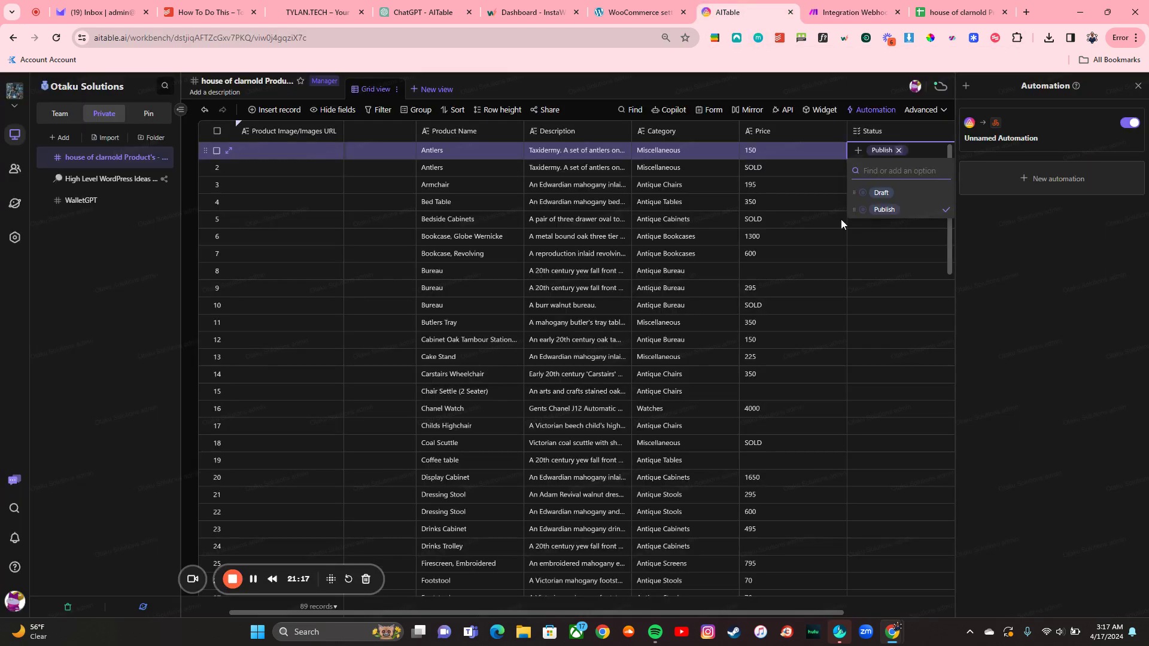
Step: Open the WooCommerce storefront from the Visit Store link in a new tab
click(892, 236)
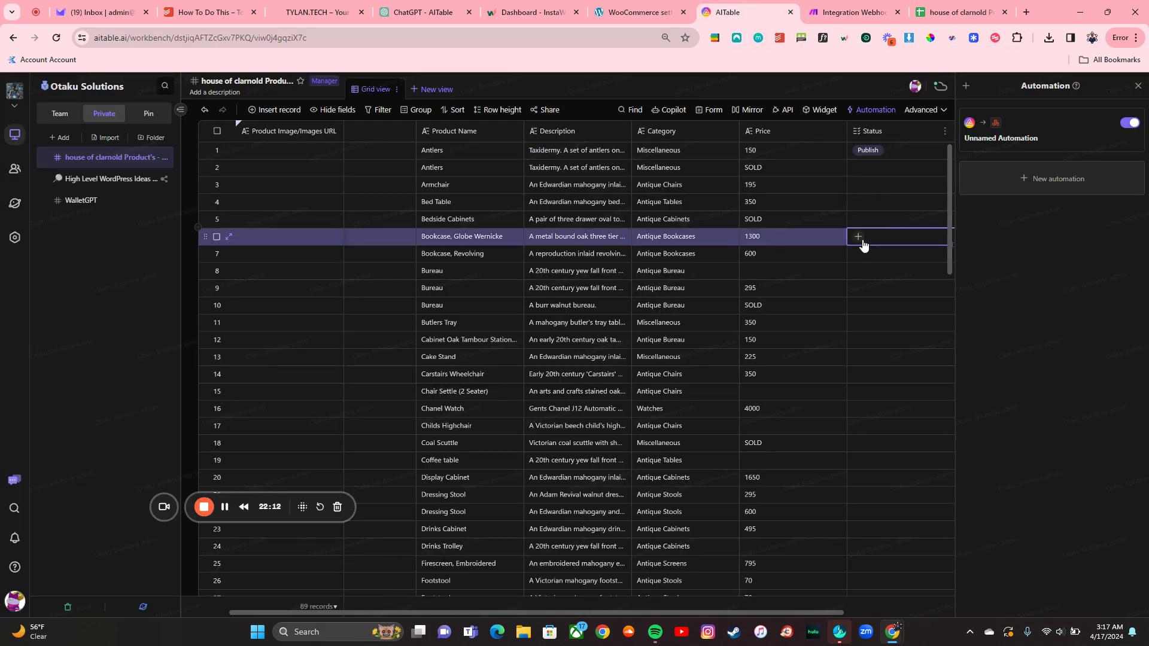
click(665, 11)
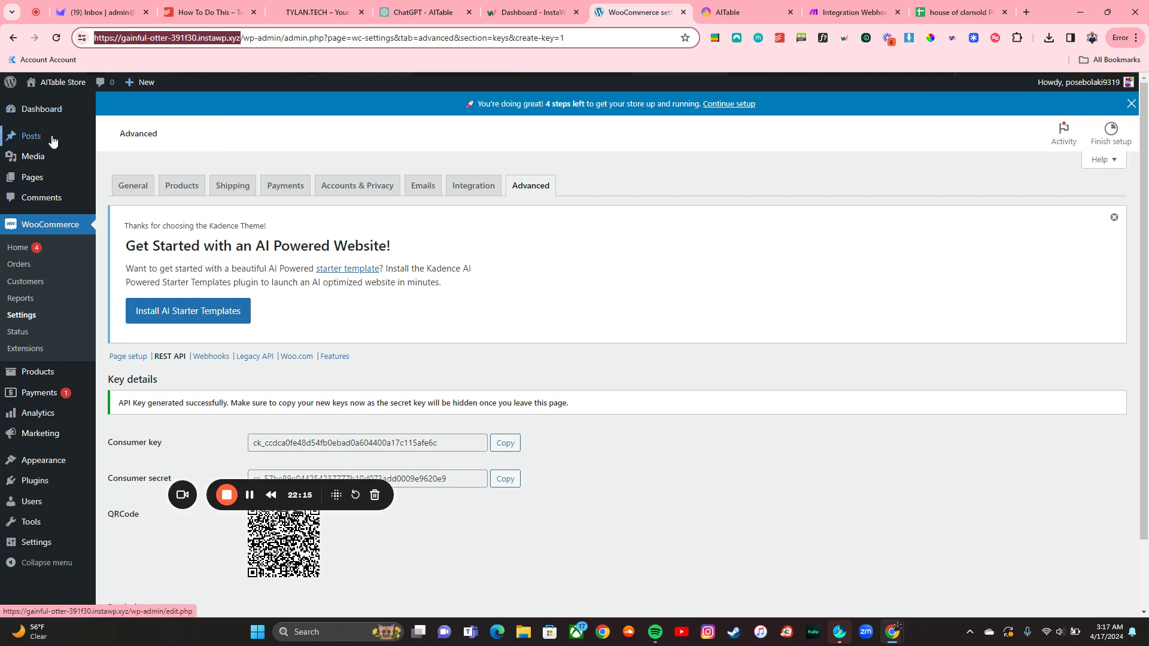
mouse_move(54, 86)
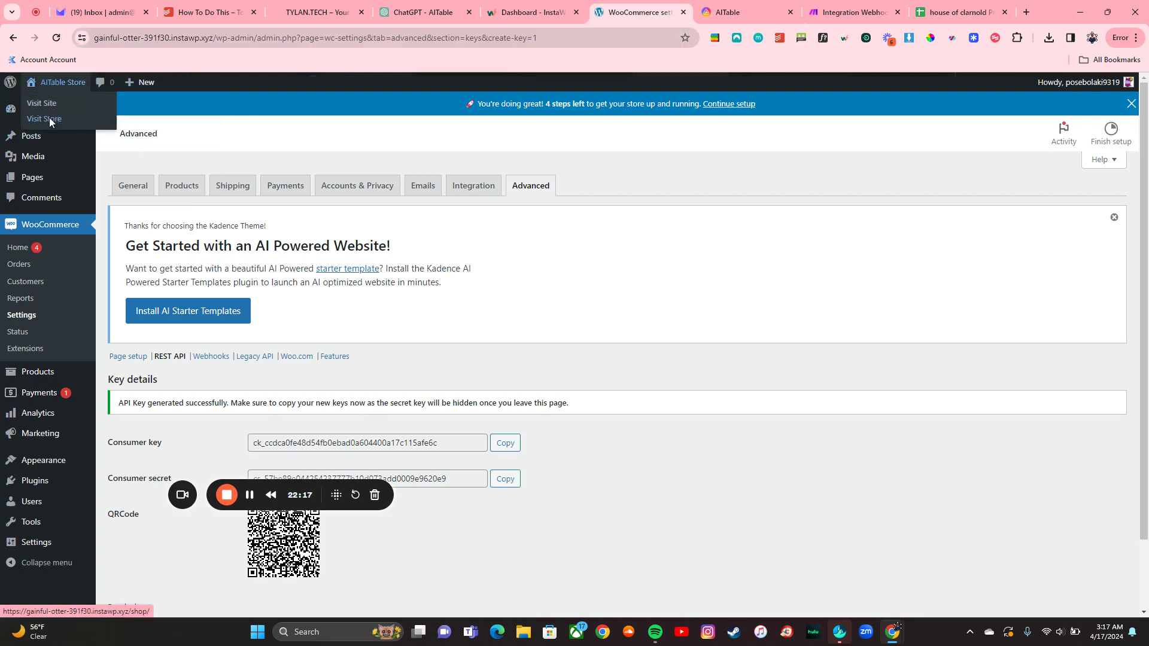
right_click(49, 117)
click(73, 128)
click(672, 11)
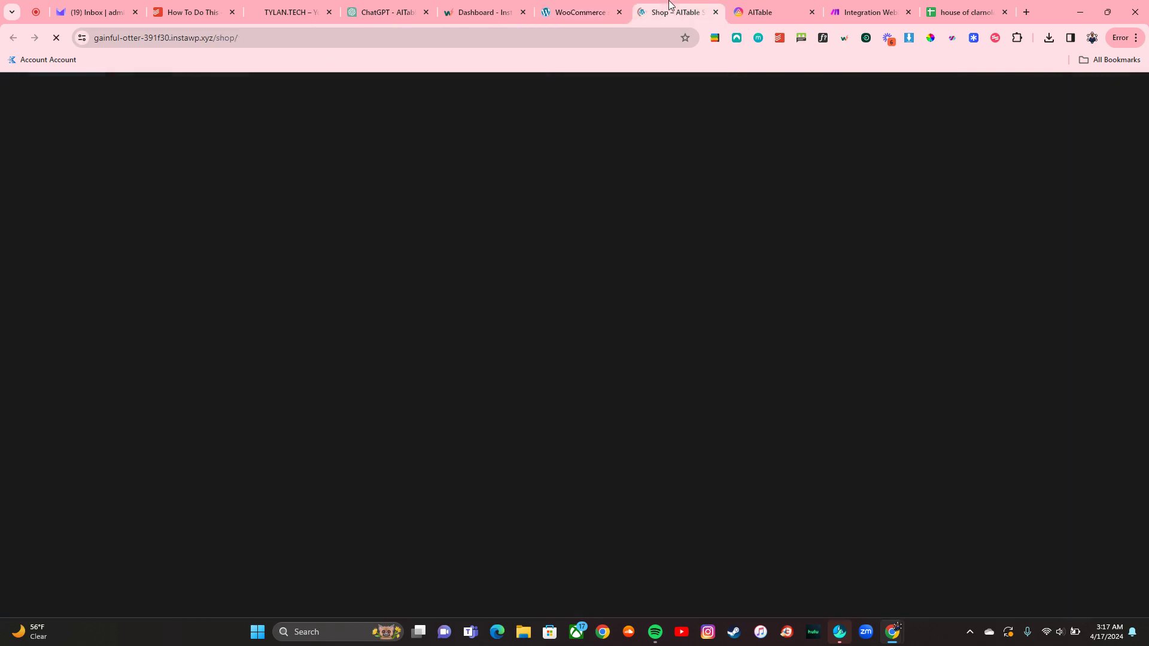
Step: Set Bookcase, Globe Wernicke's Status to Publish in the AITable product table
click(845, 6)
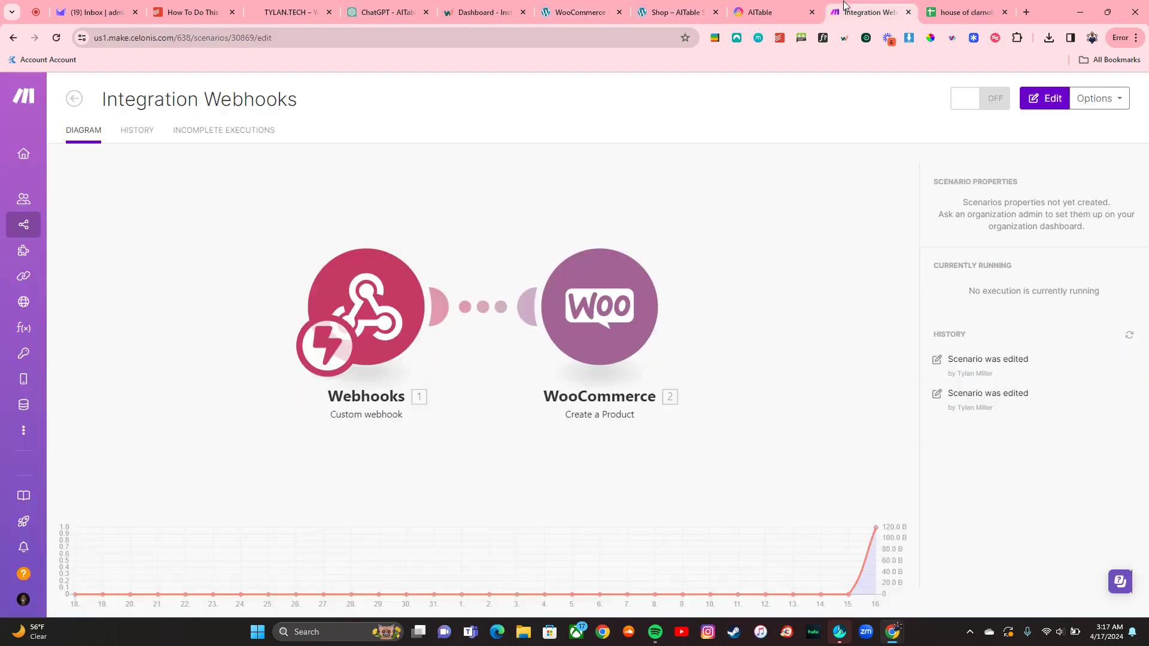
click(771, 4)
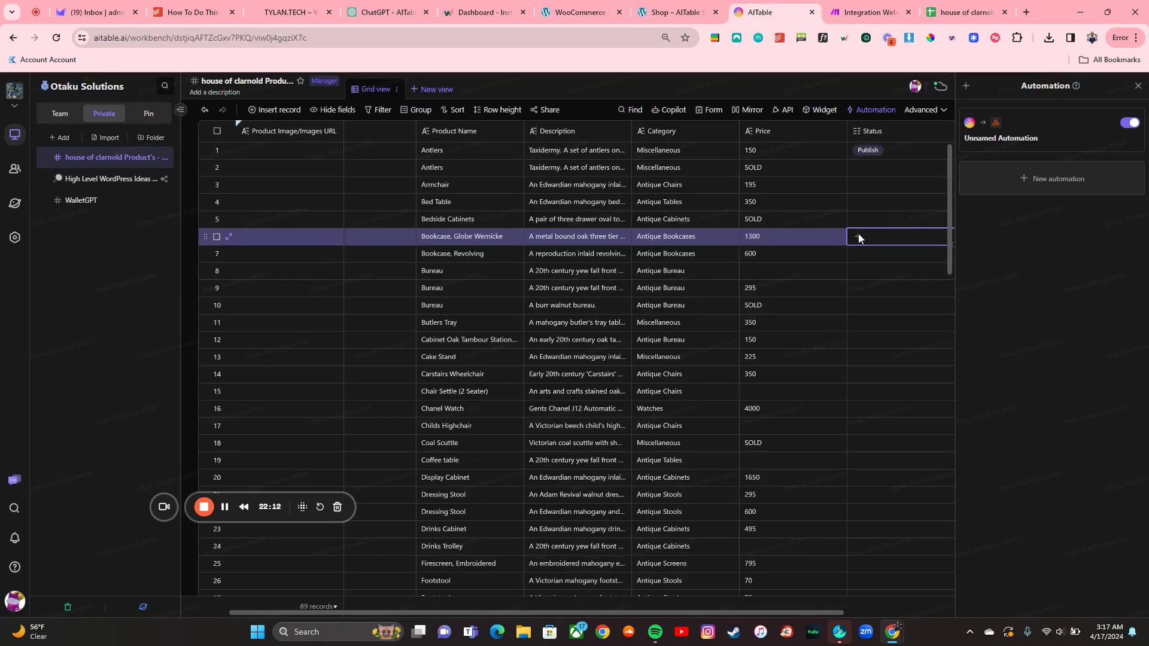
click(858, 237)
click(875, 296)
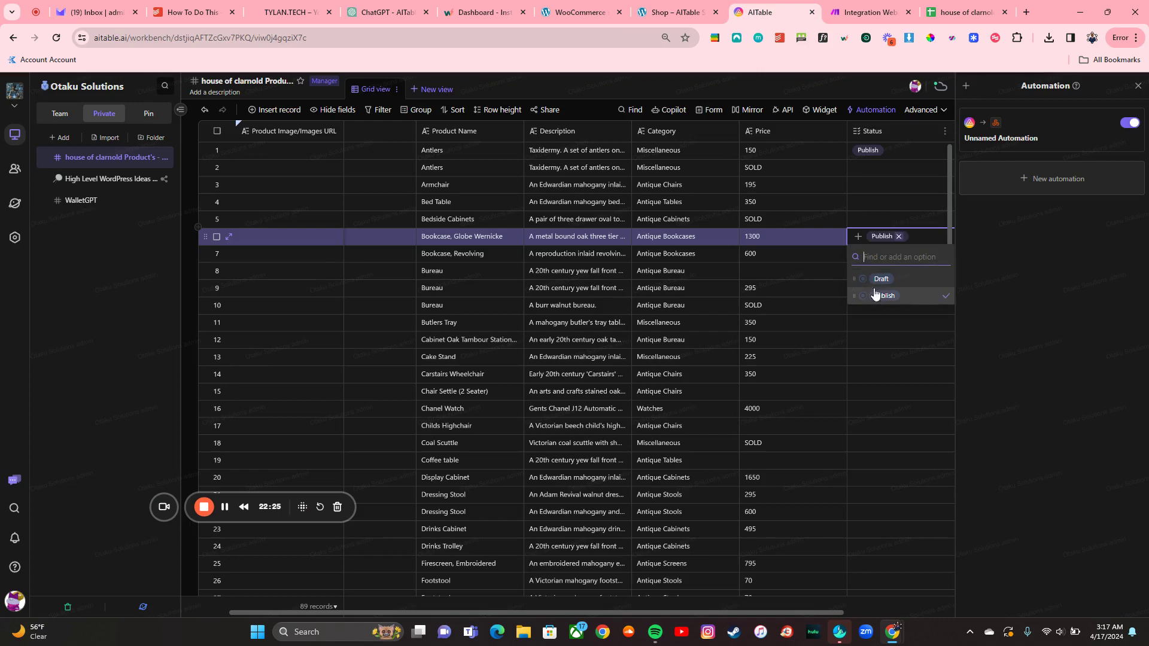
click(869, 12)
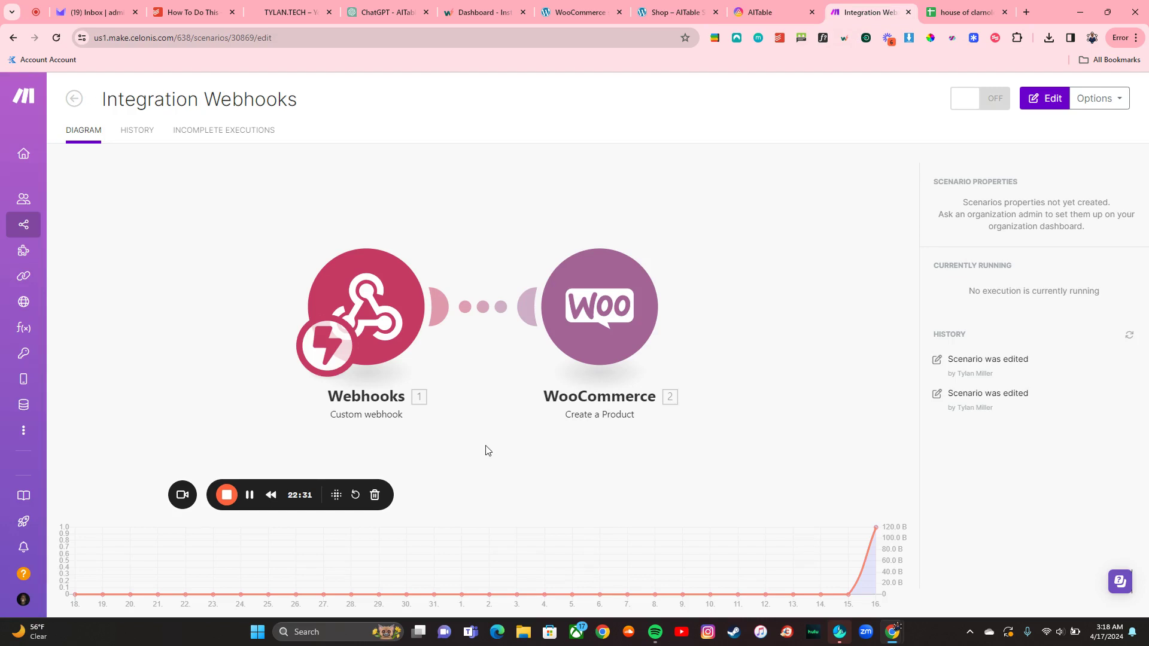
Step: Turn the Integration Webhooks scenario on and process the already-queued webhook data
click(988, 102)
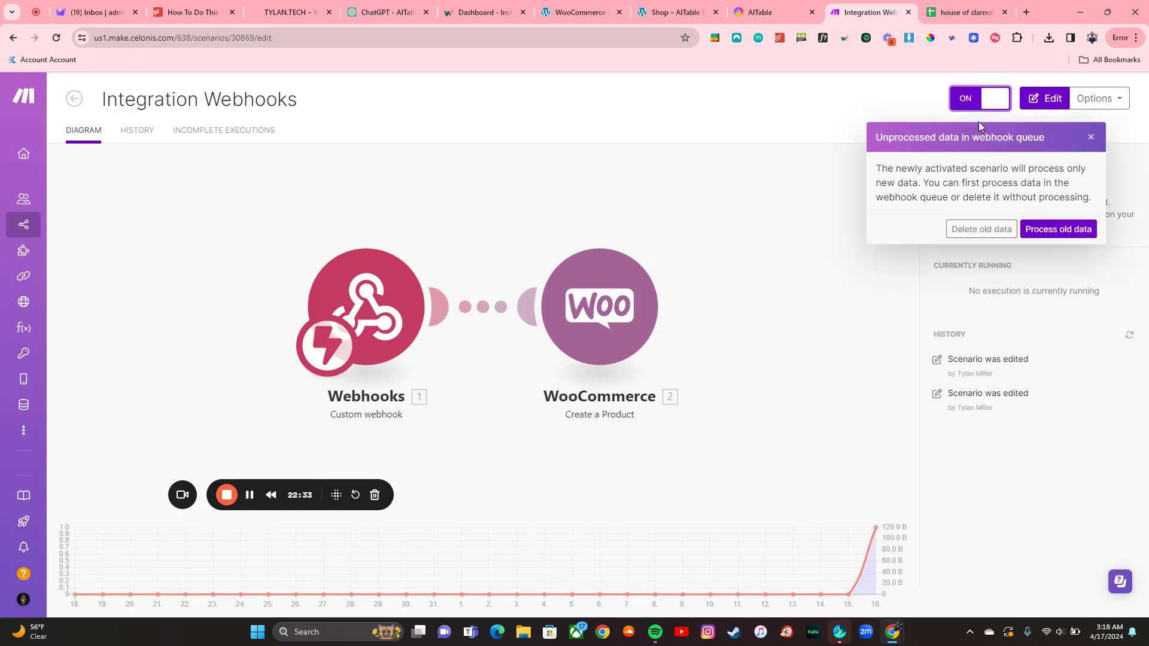
click(1051, 231)
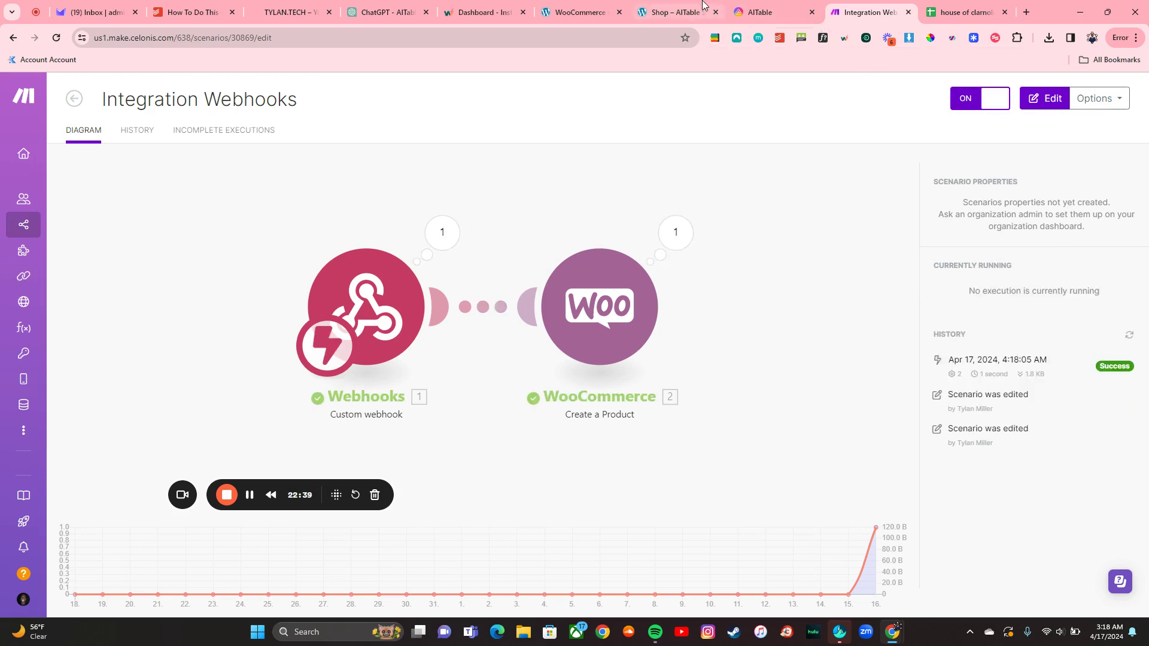
click(673, 13)
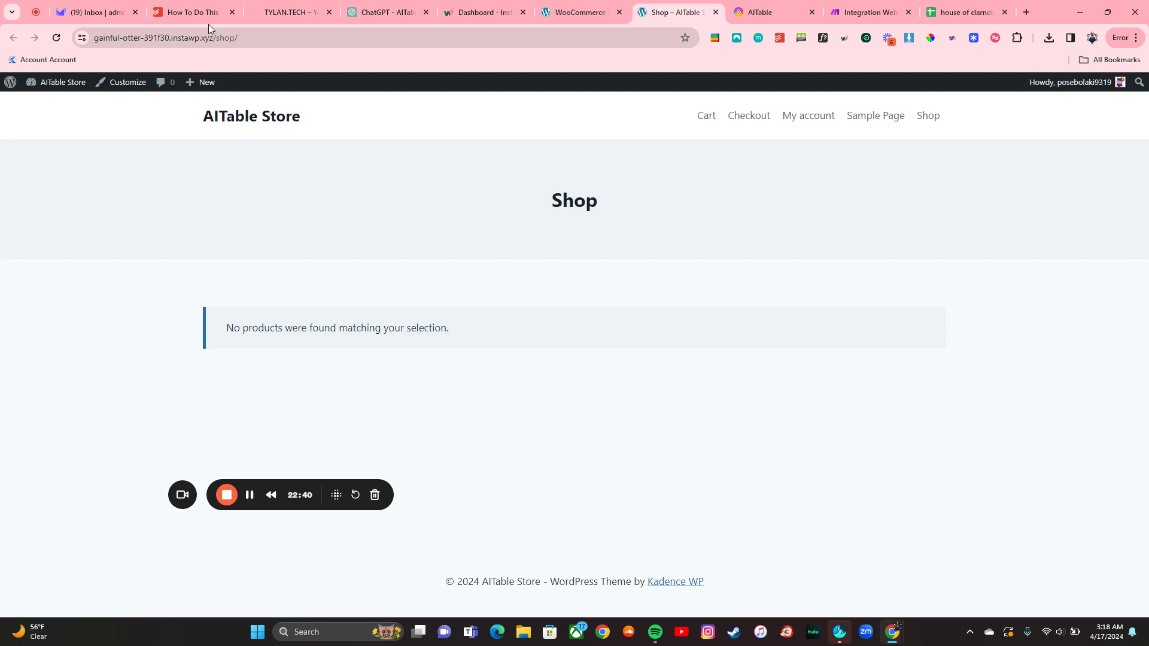
Step: Reload the shop page to confirm Bookcase, Globe Wernicke is listed at $1,300.00
click(57, 37)
scroll(316, 487, down, 2)
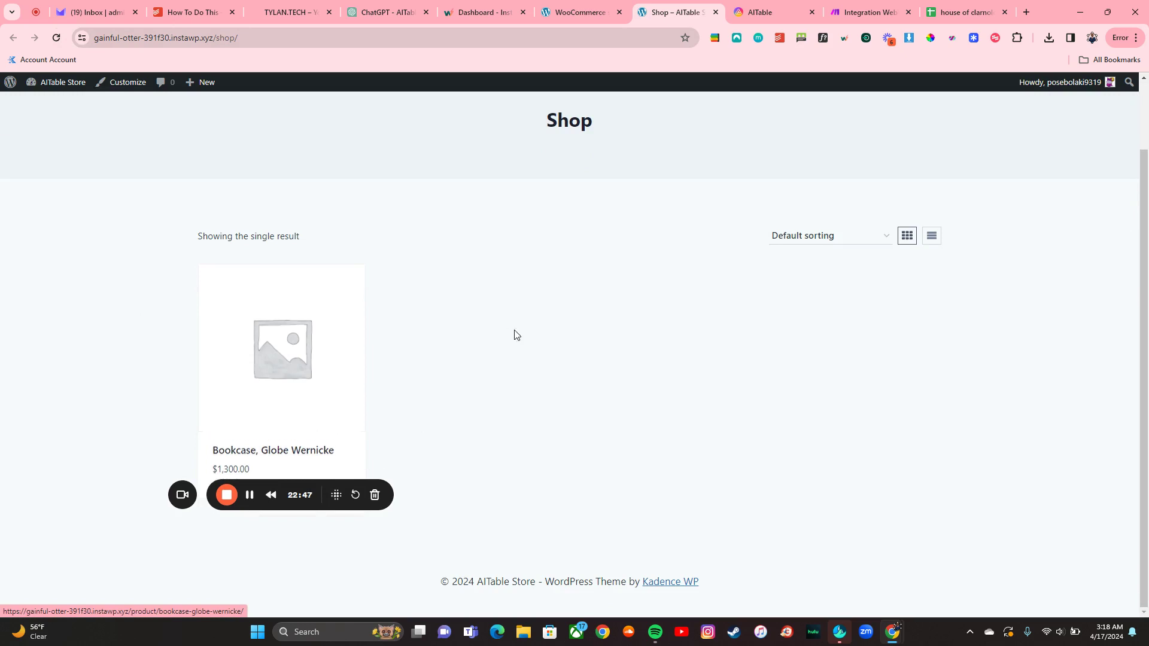
click(852, 19)
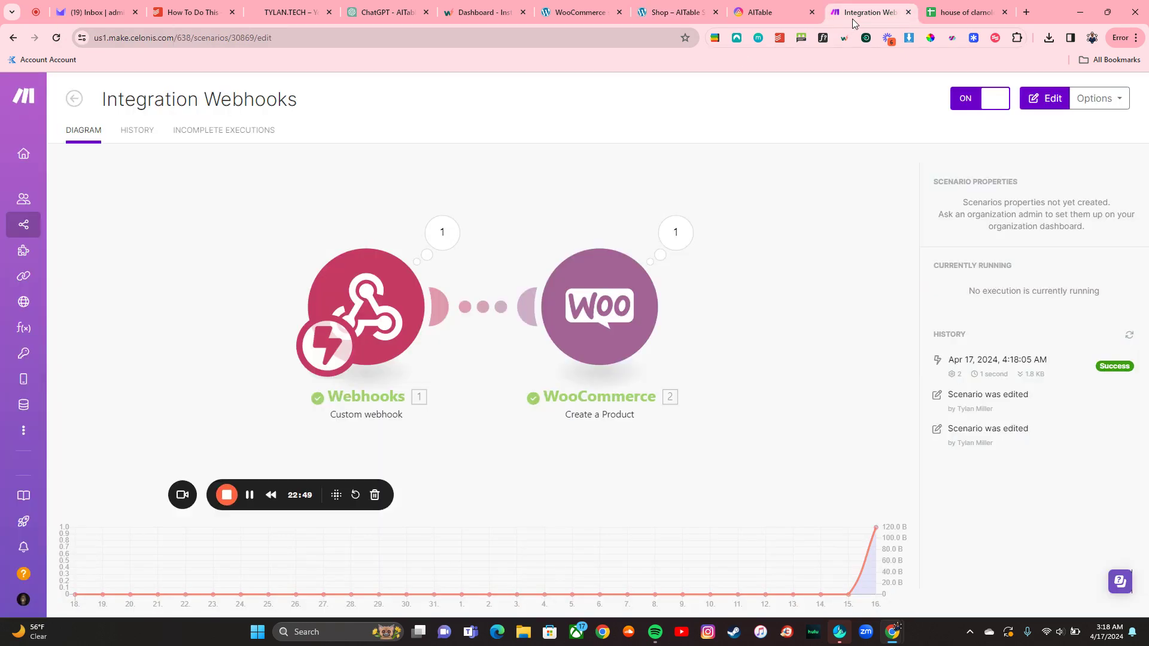
Step: Set Butlers Tray and Display Cabinet to Status Publish in AITable
click(765, 1)
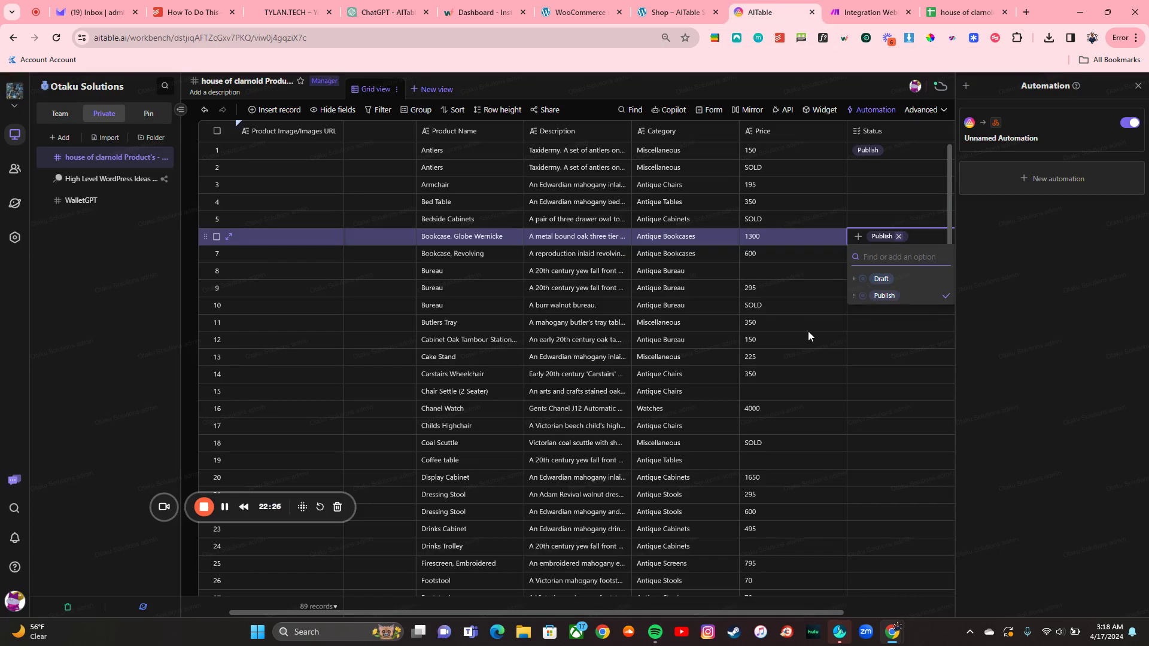
click(865, 332)
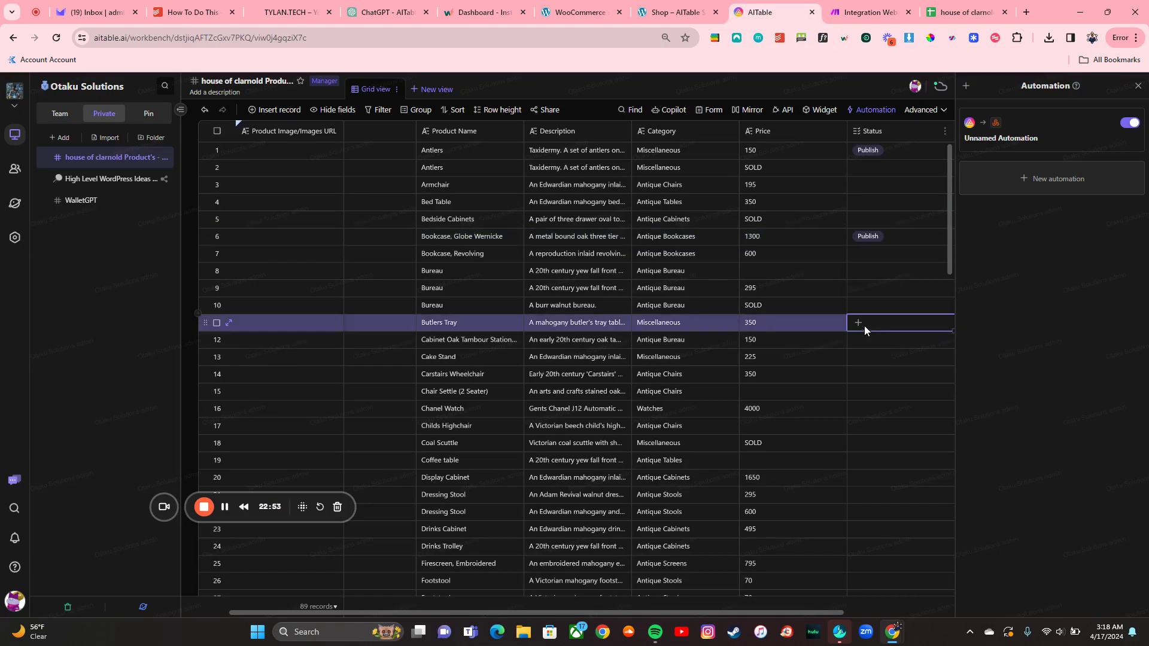
click(858, 325)
click(882, 382)
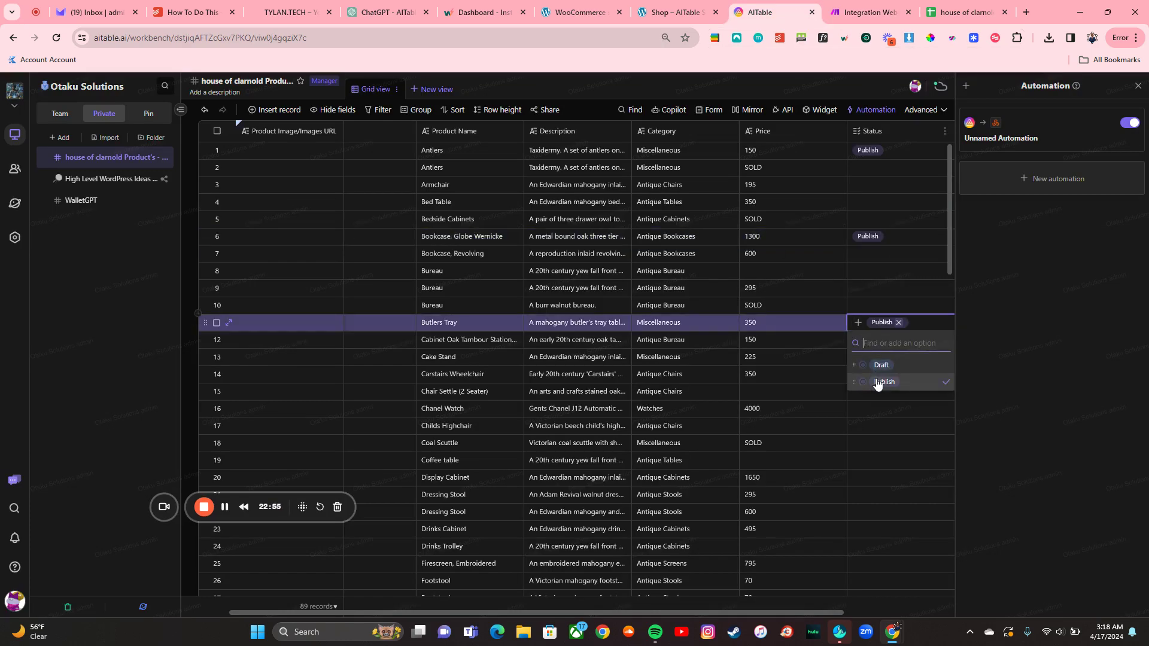
click(881, 432)
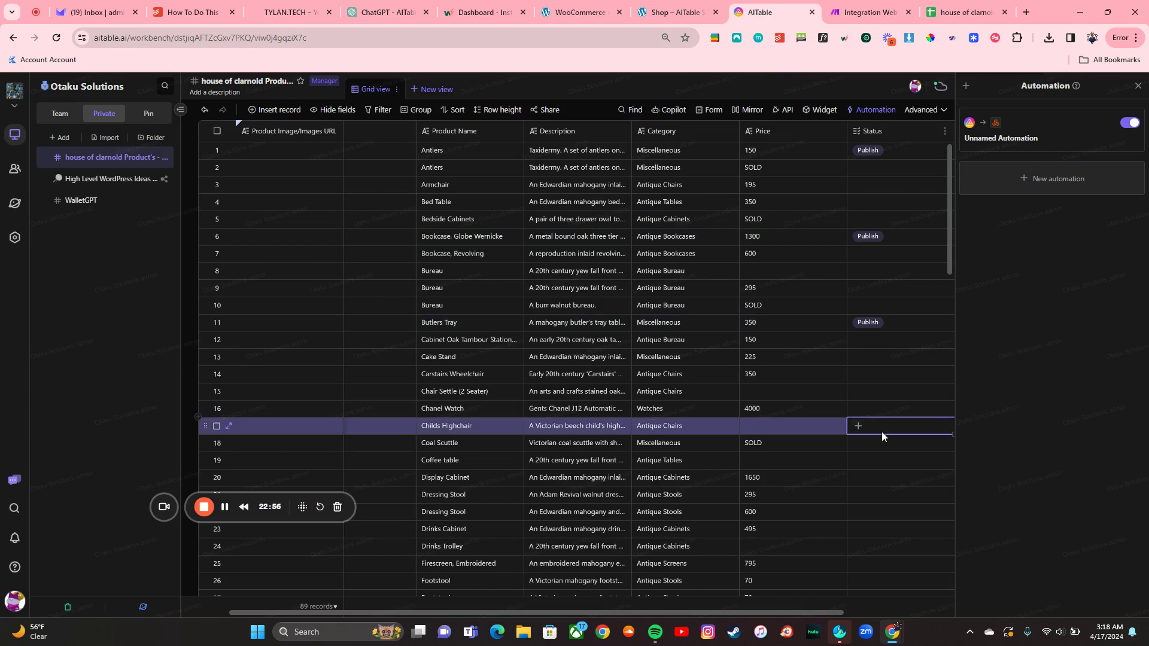
click(871, 483)
click(859, 477)
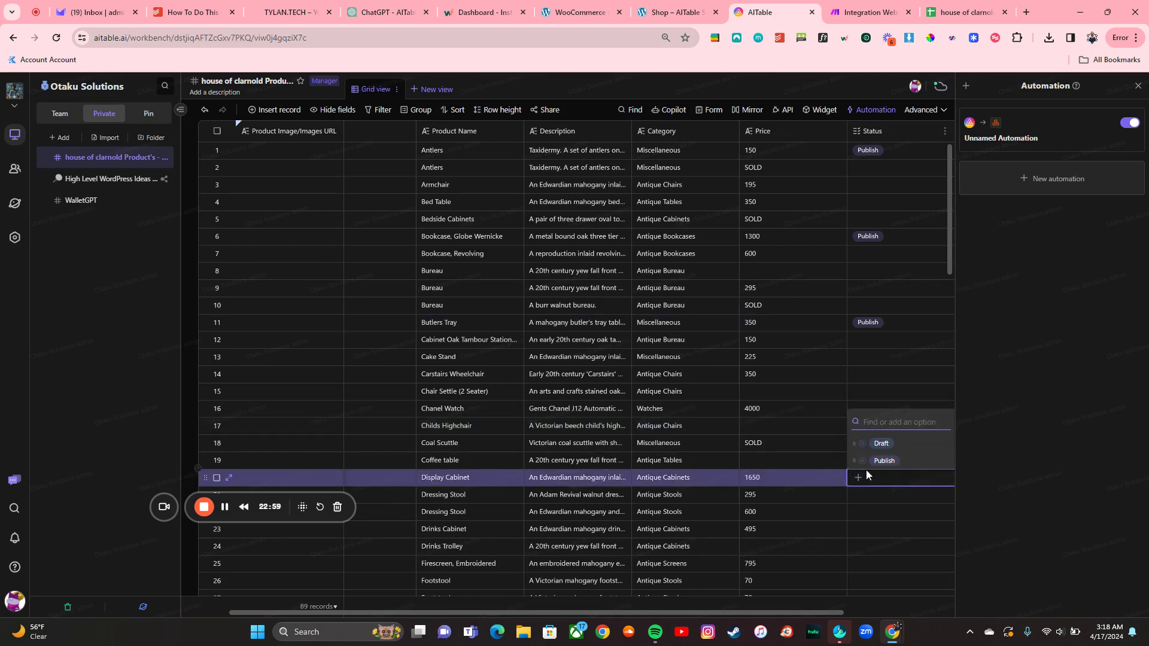
click(878, 462)
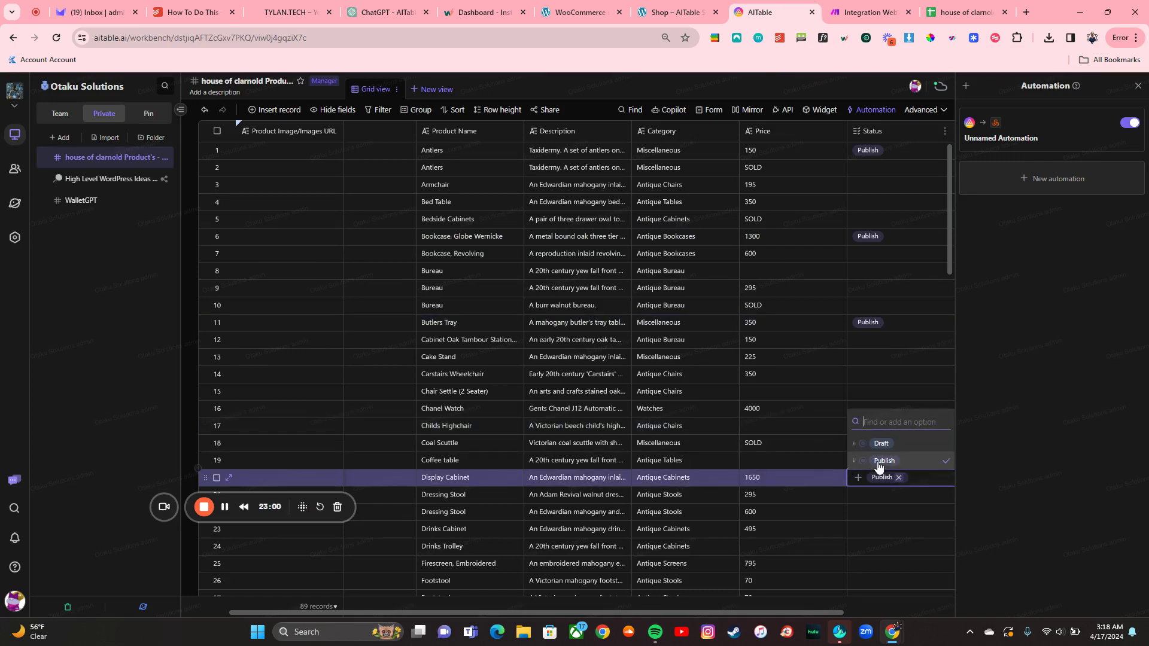
Step: Publish Cabinet Oak Tambour Stationery and Firescreen, Embroidered, then close the automation panel
click(868, 339)
click(859, 340)
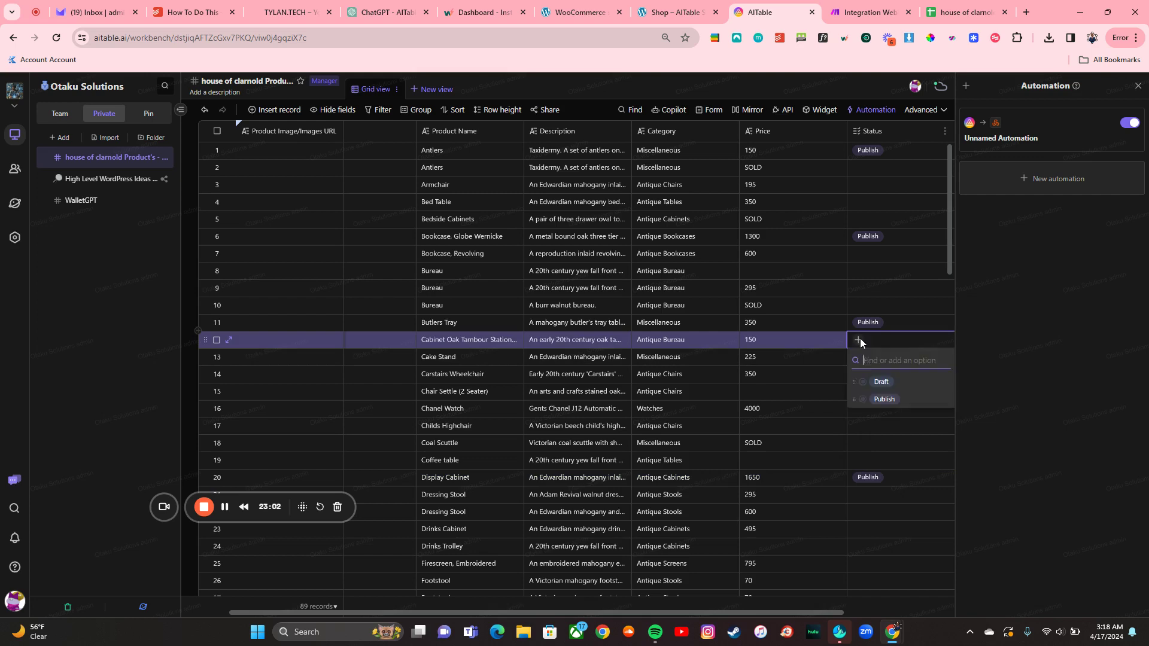
click(884, 399)
click(863, 561)
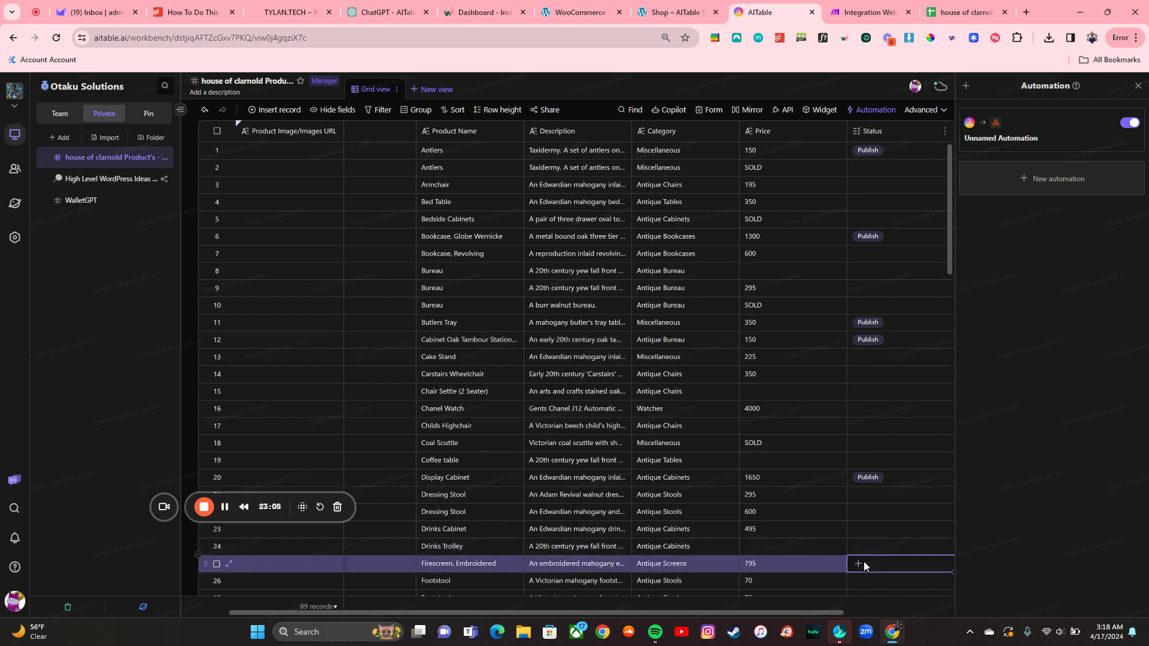
click(860, 565)
click(884, 546)
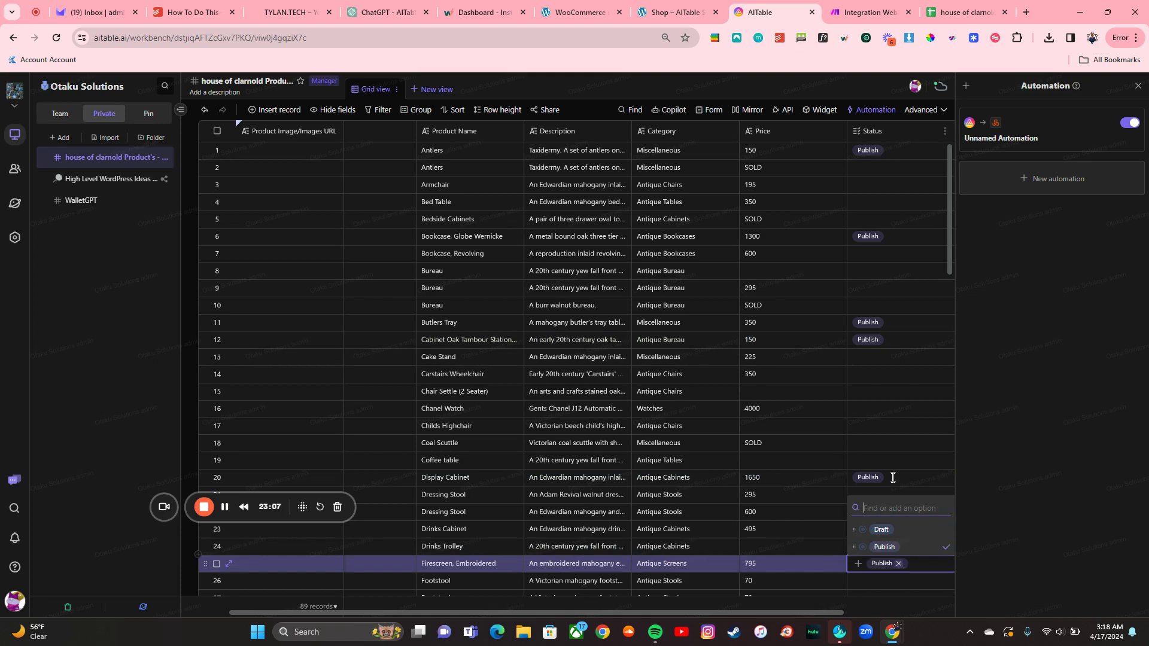
click(1138, 86)
click(1139, 86)
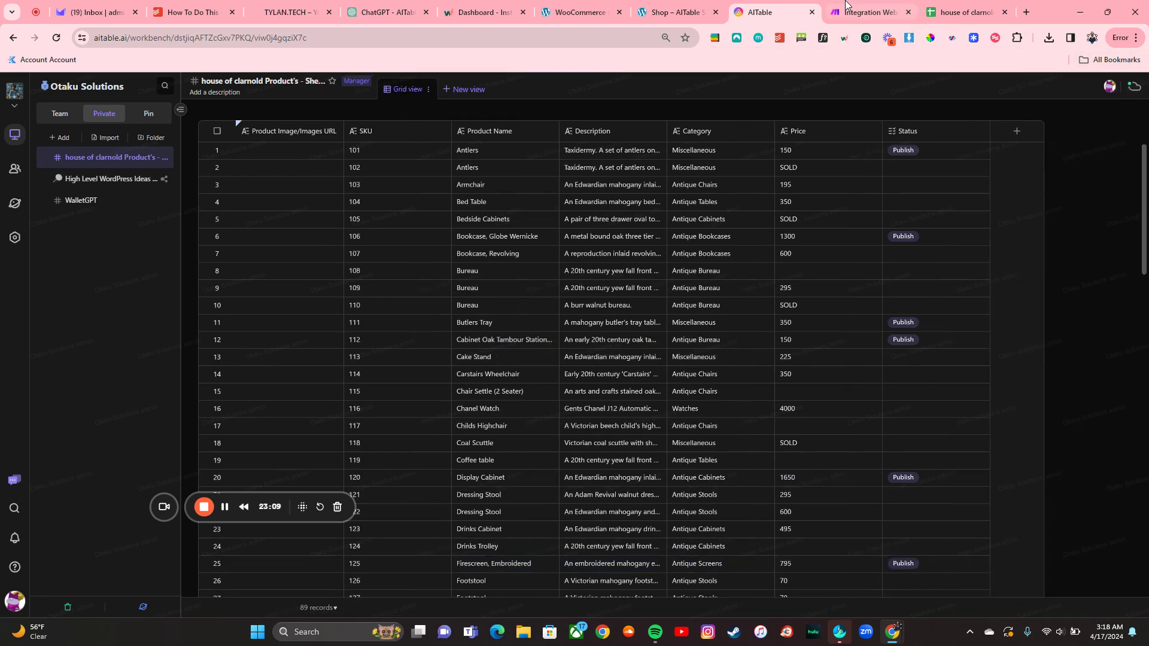
Step: Reload the WooCommerce Shop page so all 5 published products are listed
click(678, 12)
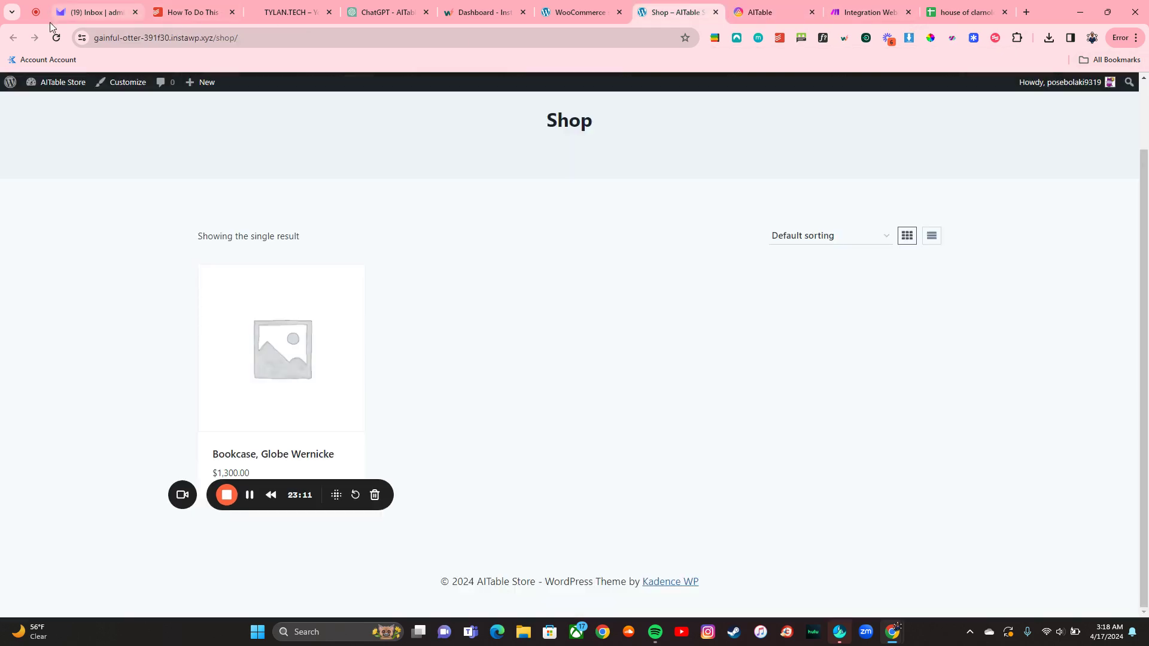
click(57, 38)
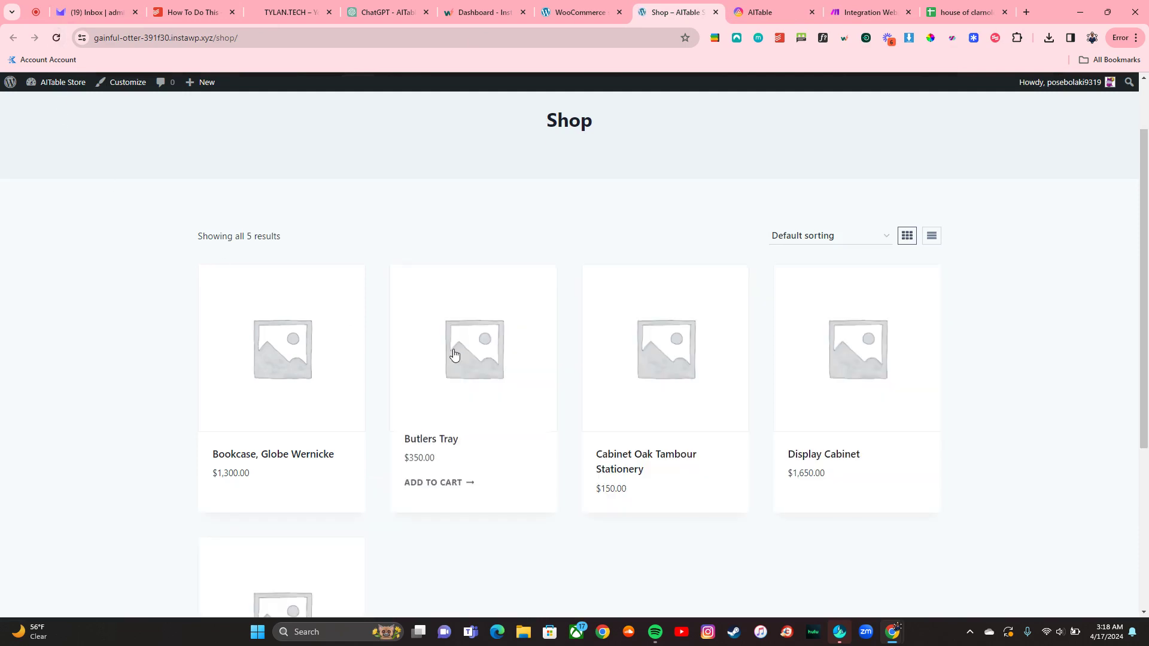
scroll(453, 354, down, 4)
scroll(565, 352, up, 5)
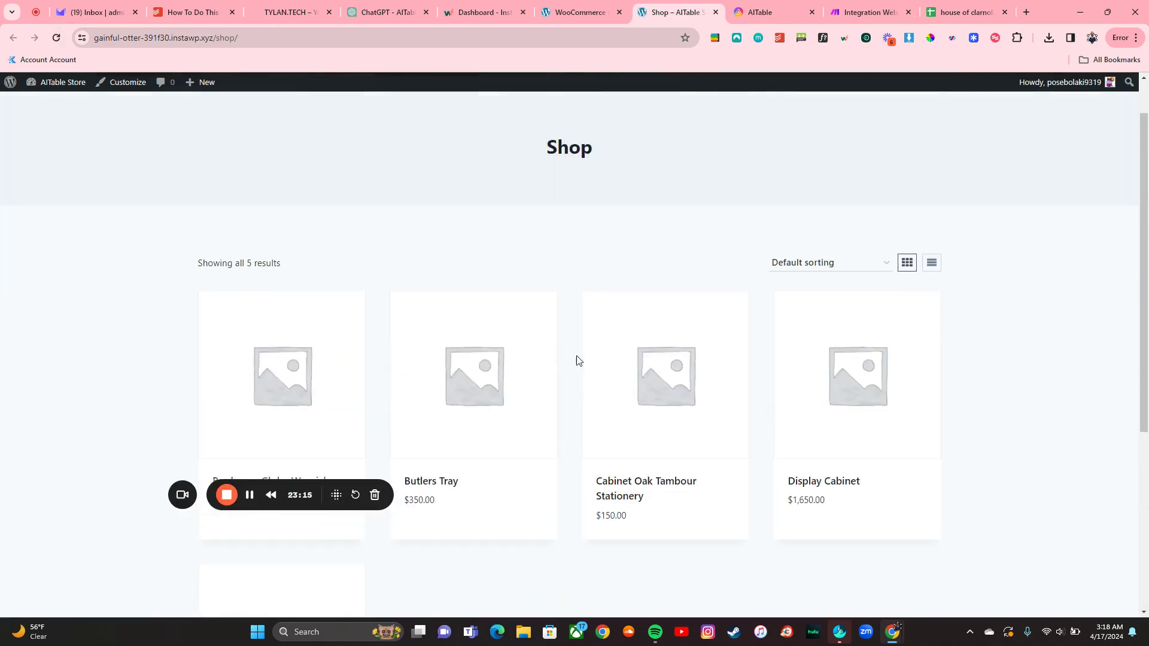
scroll(570, 362, down, 3)
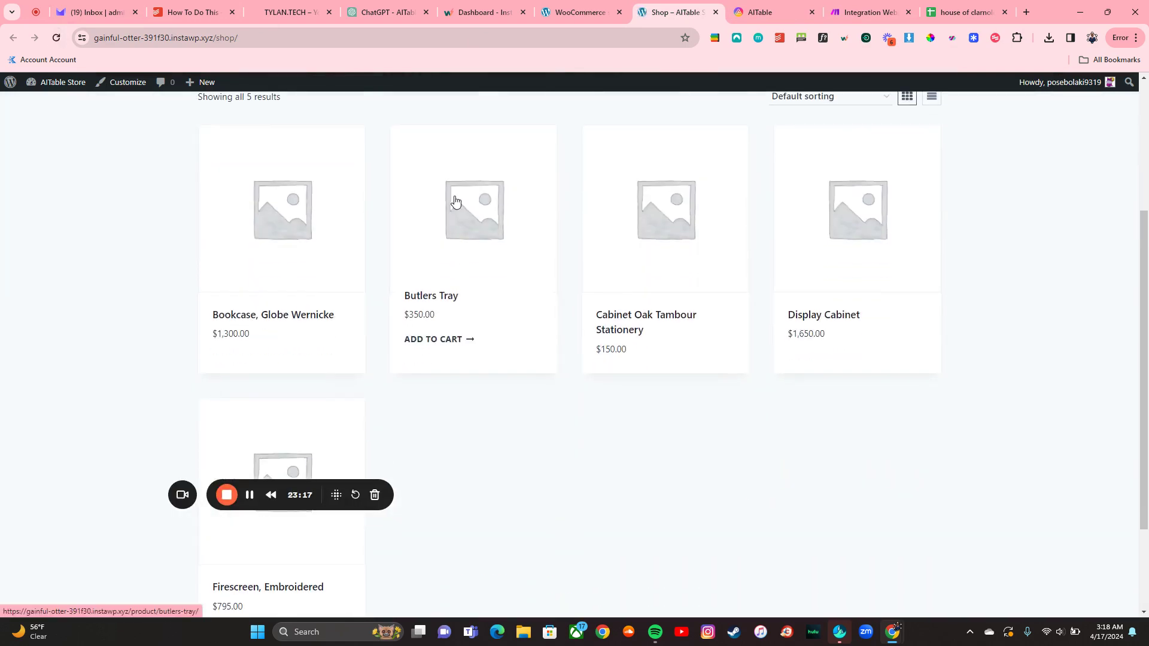
Step: Check the Butlers Tray product page, then return to the Shop listing
click(415, 217)
scroll(495, 296, down, 6)
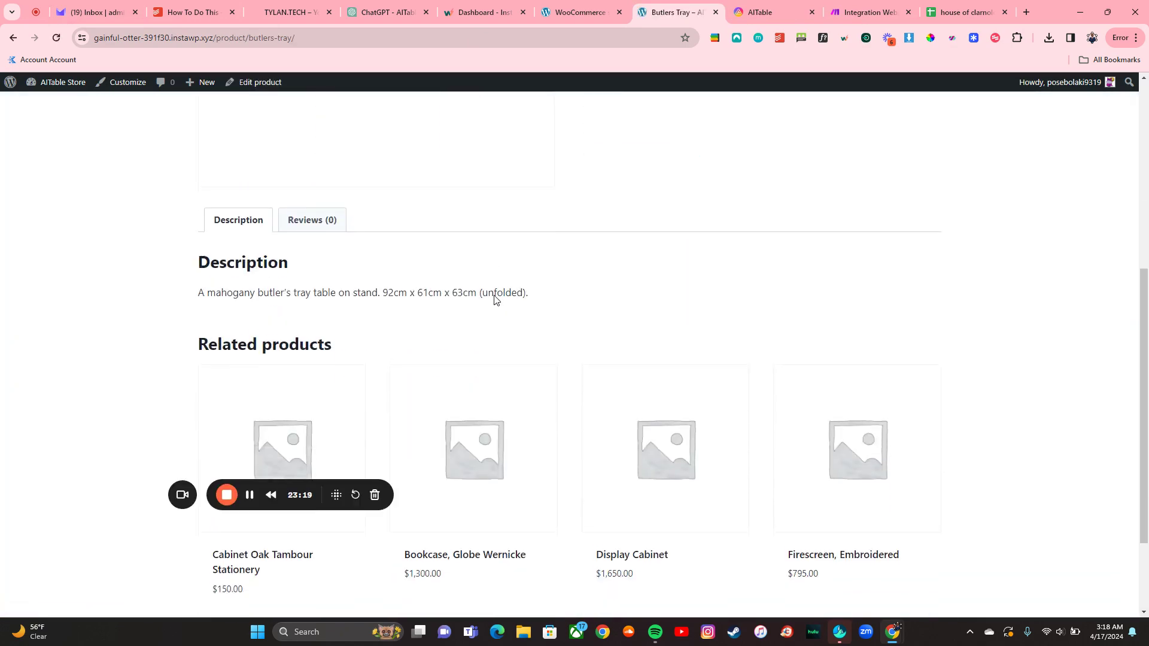
scroll(501, 272, up, 6)
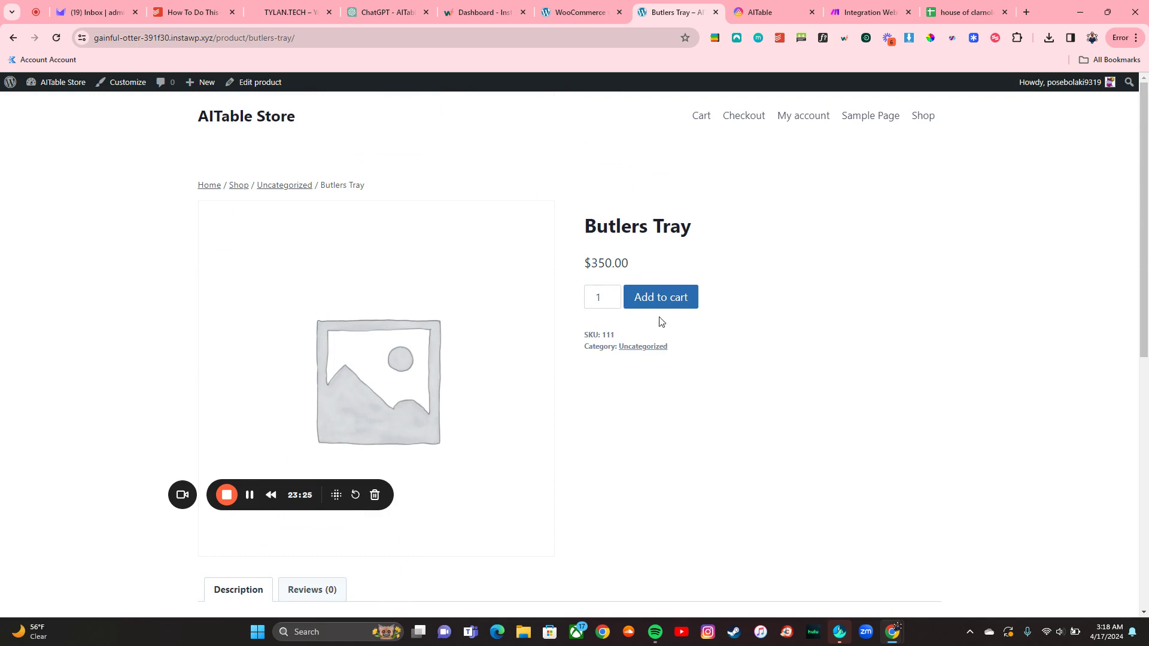
click(14, 38)
scroll(563, 309, up, 4)
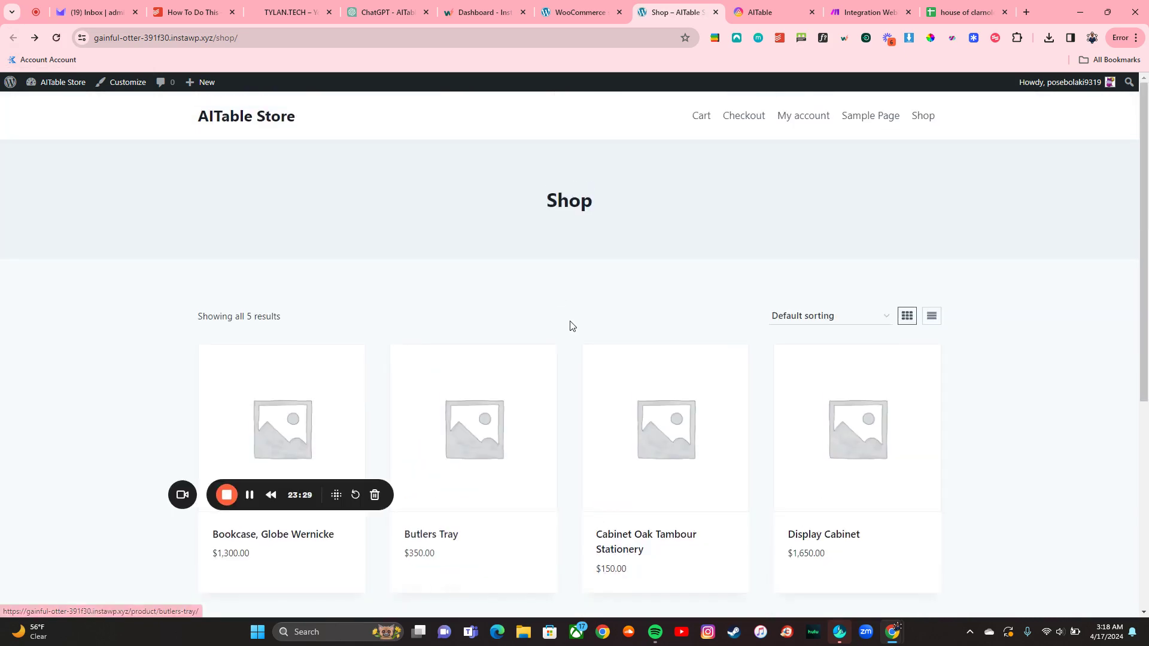
scroll(573, 326, down, 1)
scroll(569, 345, up, 5)
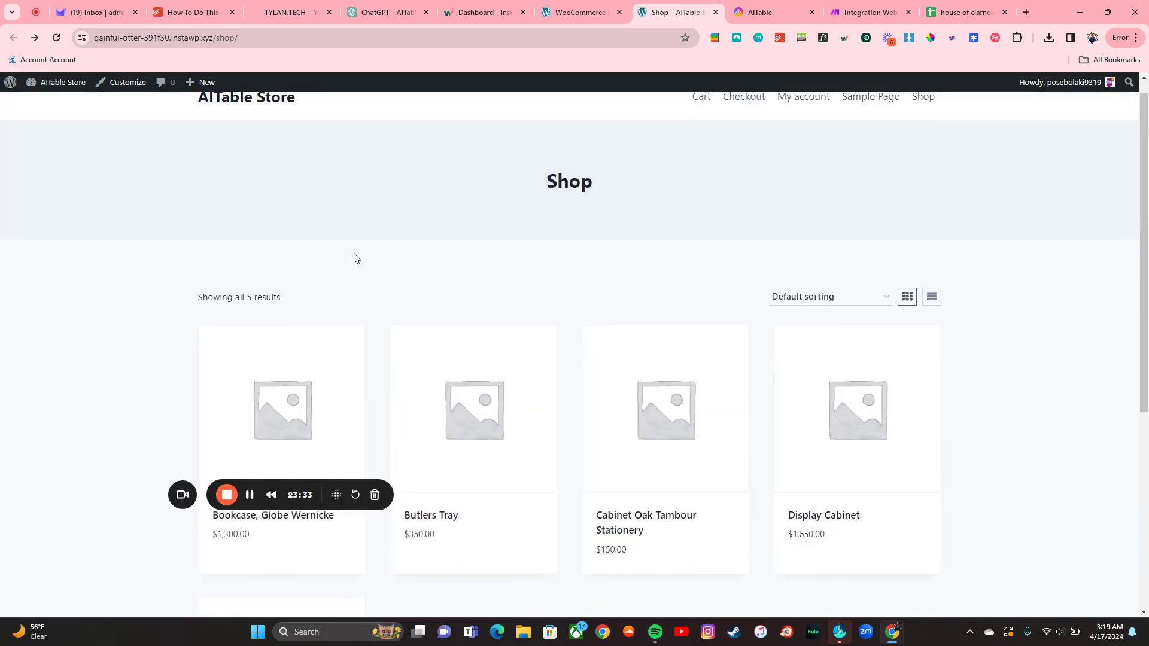
Step: Create a form from the AITable product grid view
click(765, 11)
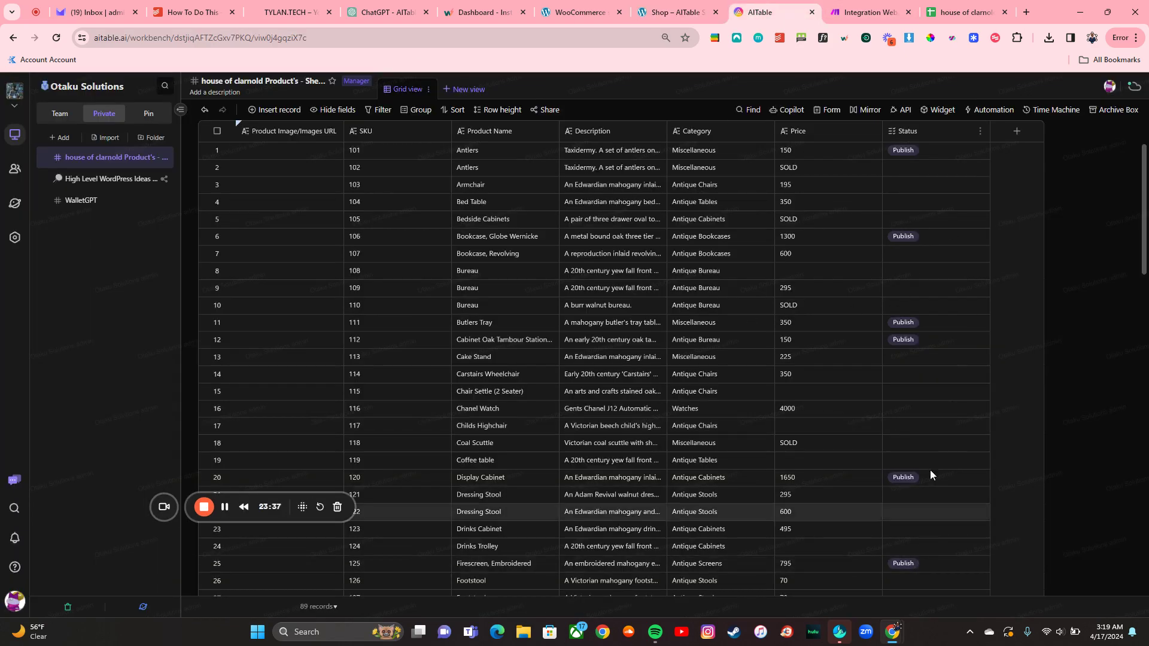
scroll(788, 418, down, 10)
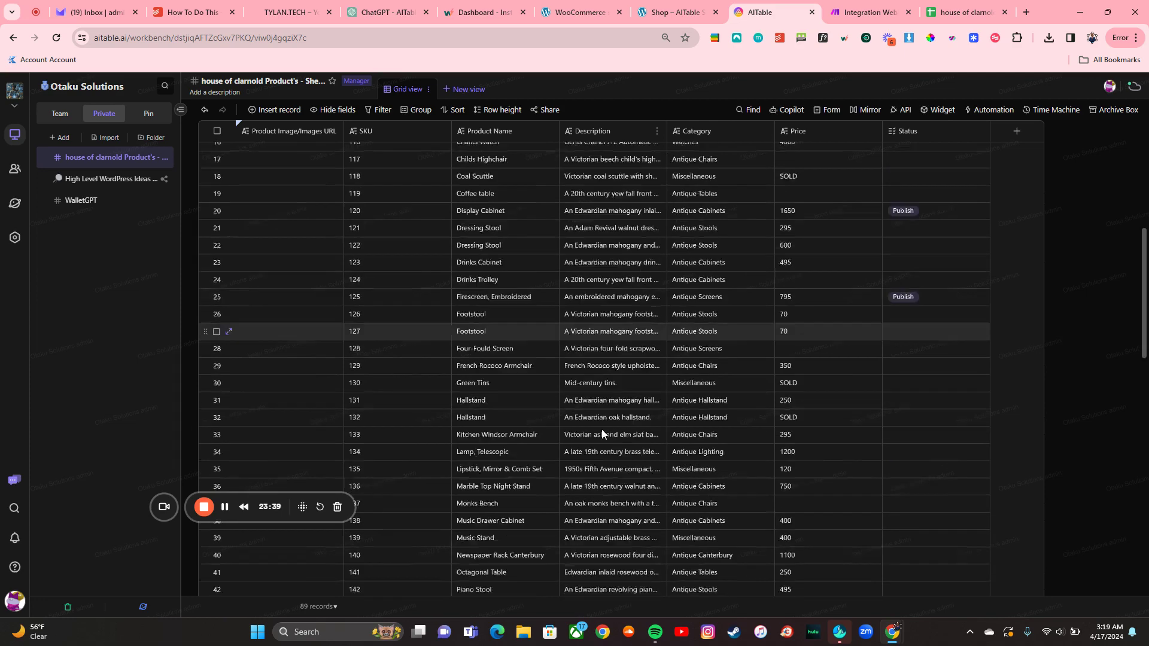
scroll(602, 429, down, 1)
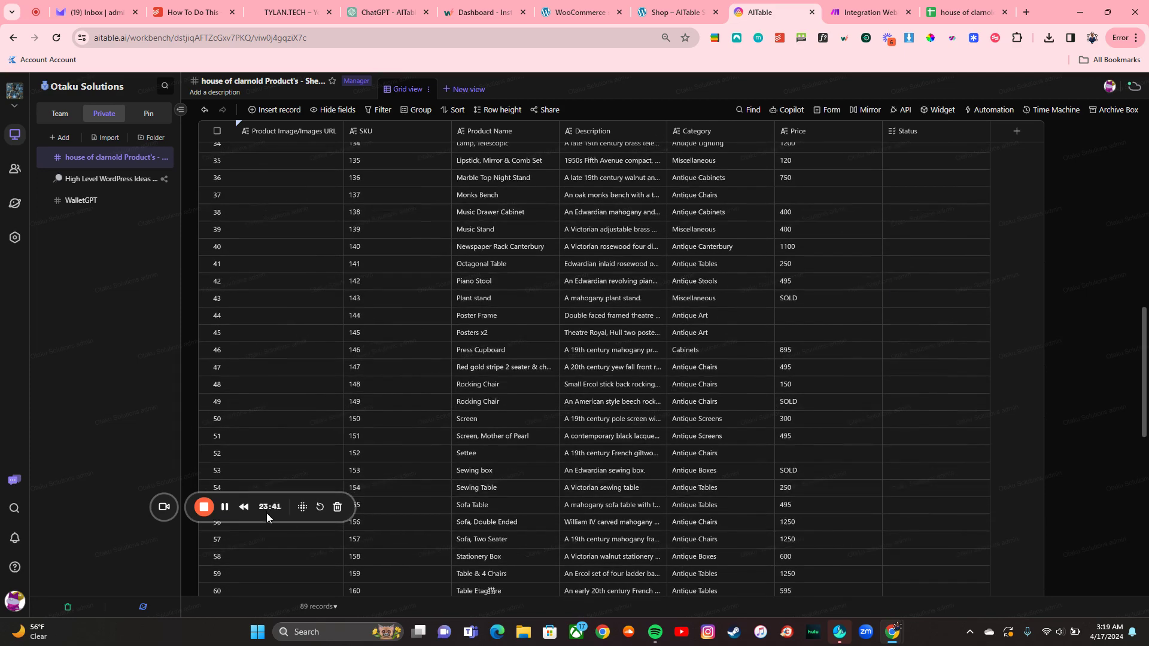
drag(267, 512, 153, 528)
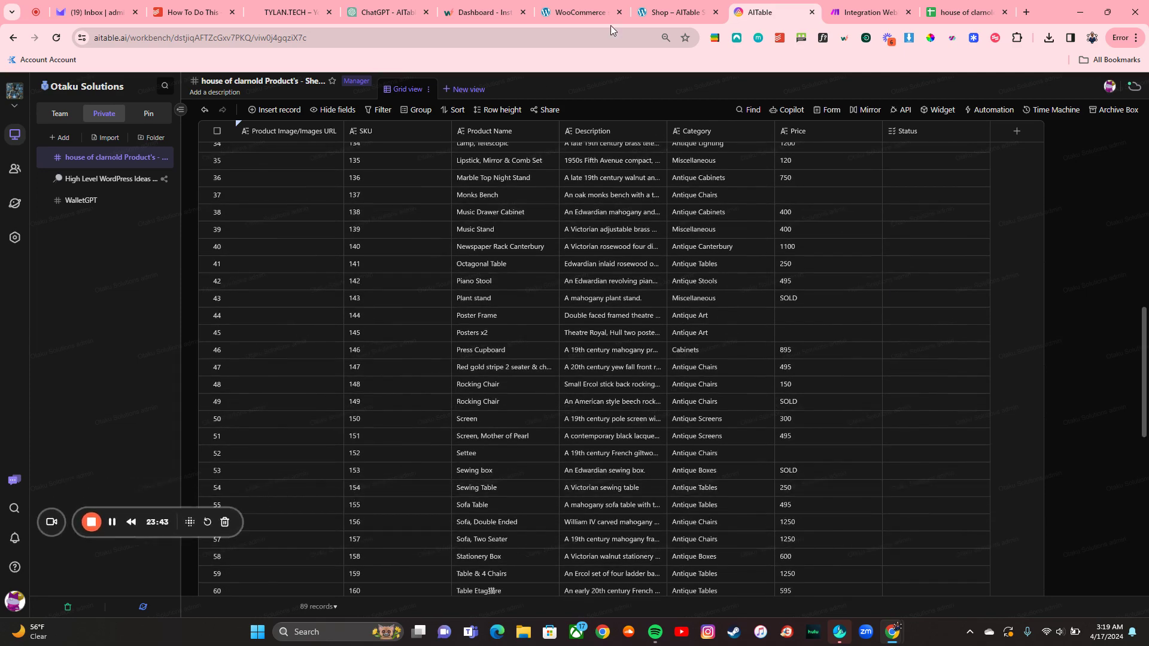
click(829, 112)
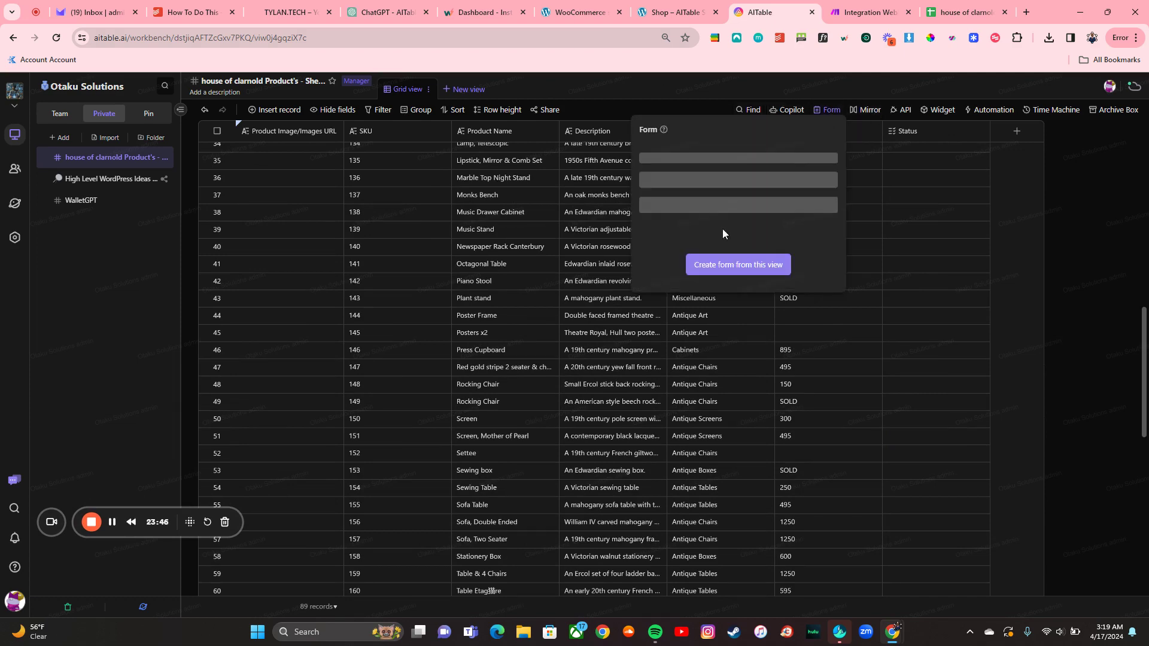
click(738, 264)
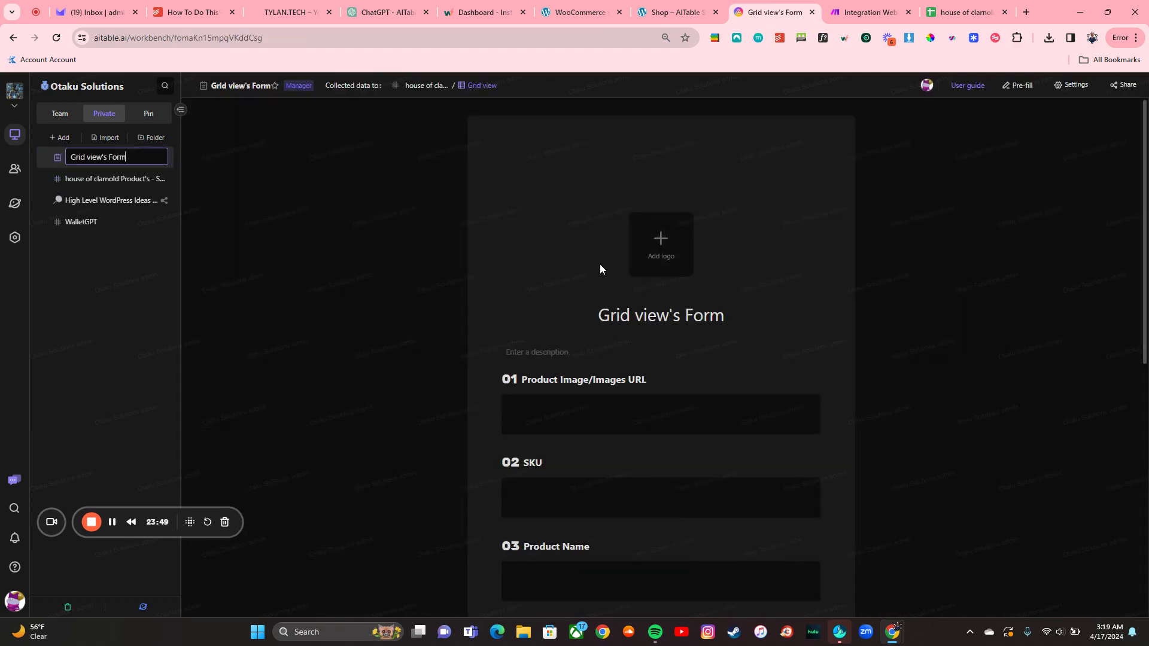
scroll(676, 340, down, 2)
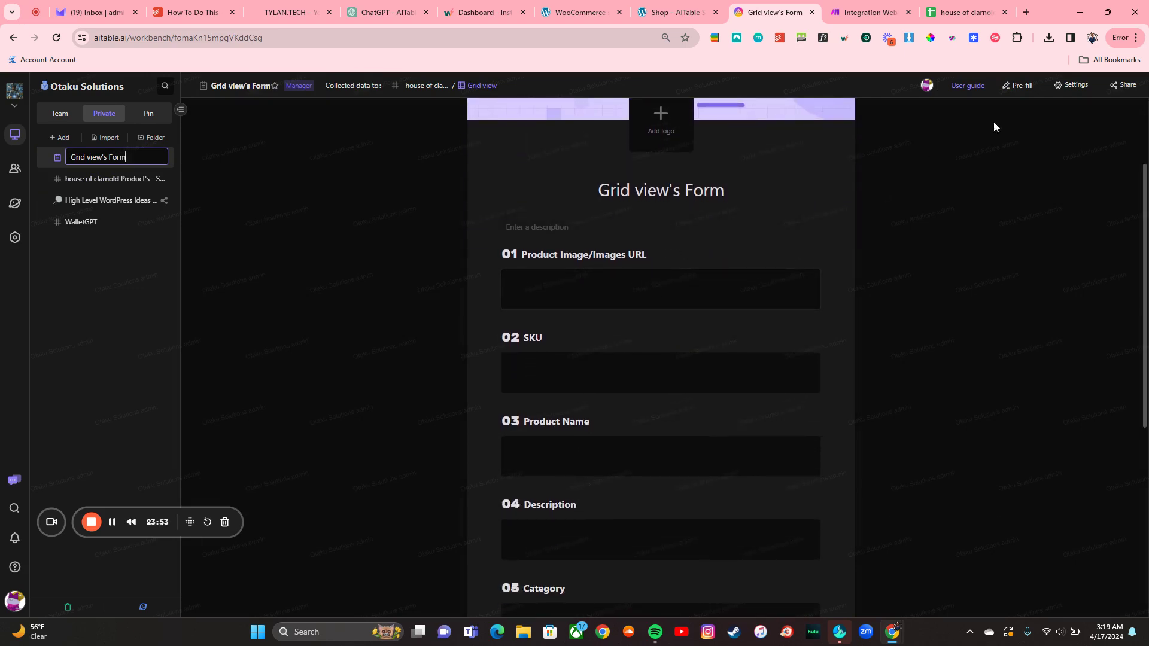
Step: Turn off branding, question numbers, logo and cover in the form settings
click(1071, 85)
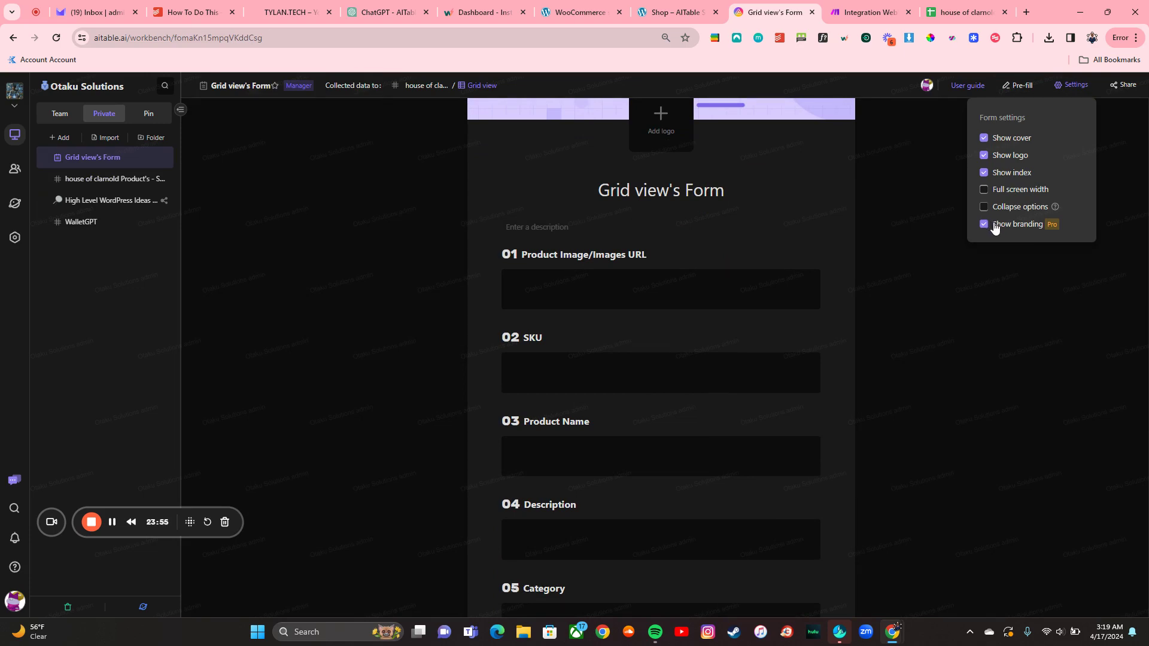
click(995, 226)
click(1016, 175)
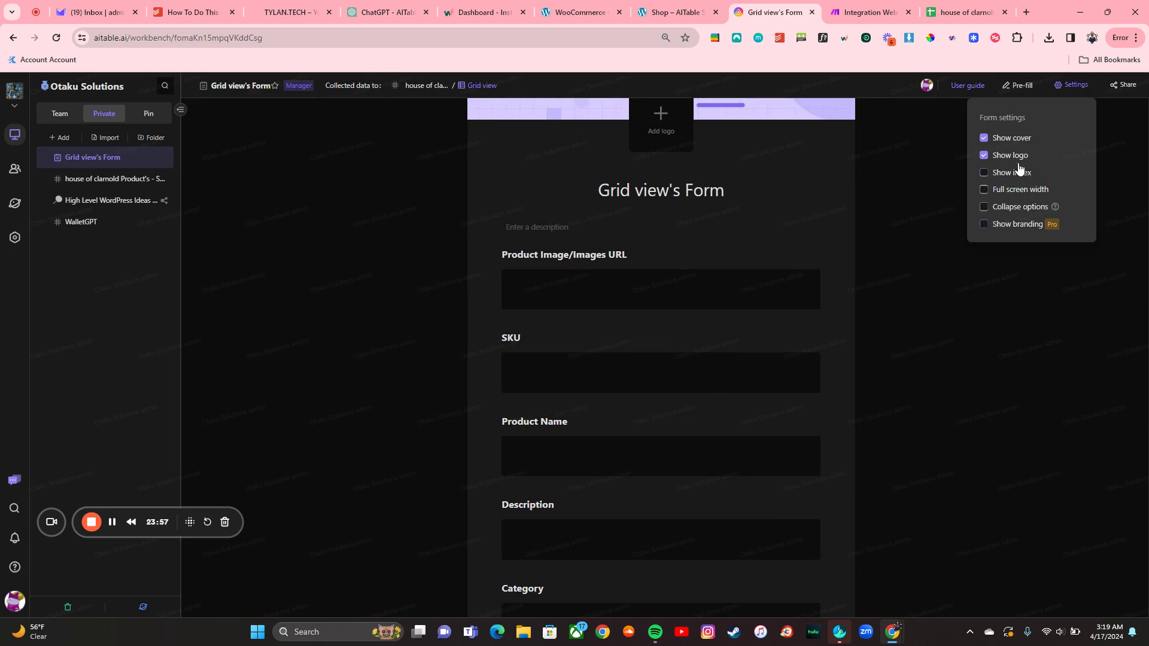
click(1021, 158)
click(1008, 141)
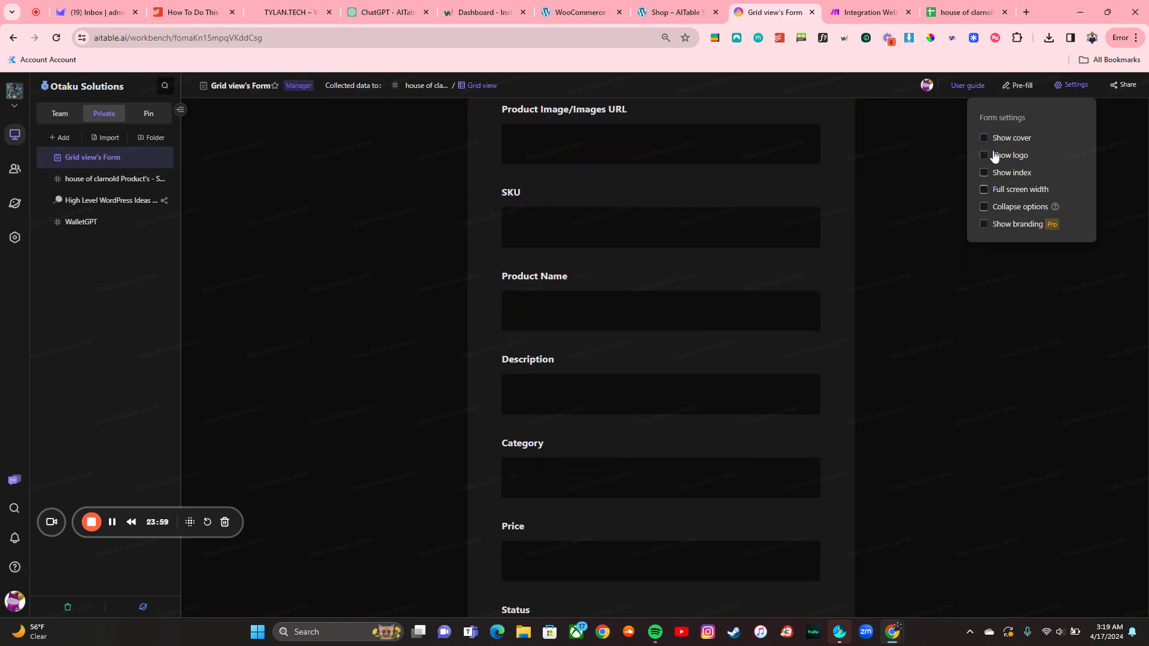
click(429, 337)
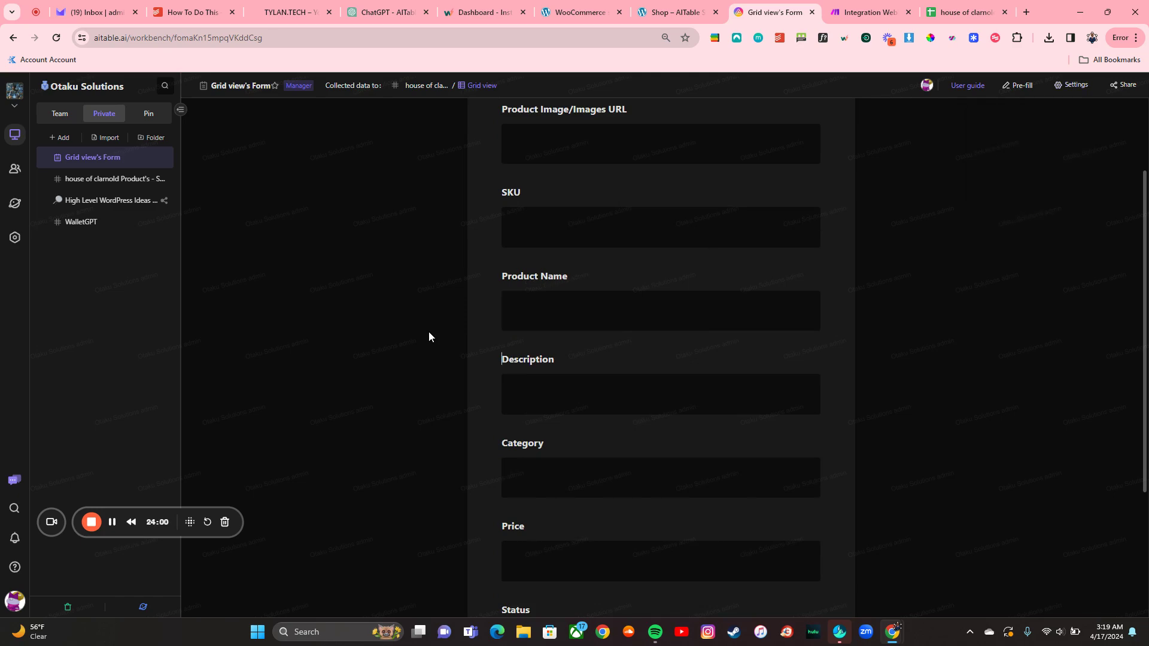
Step: Glance at the grid's field visibility list, then reopen Grid view's Form
click(117, 181)
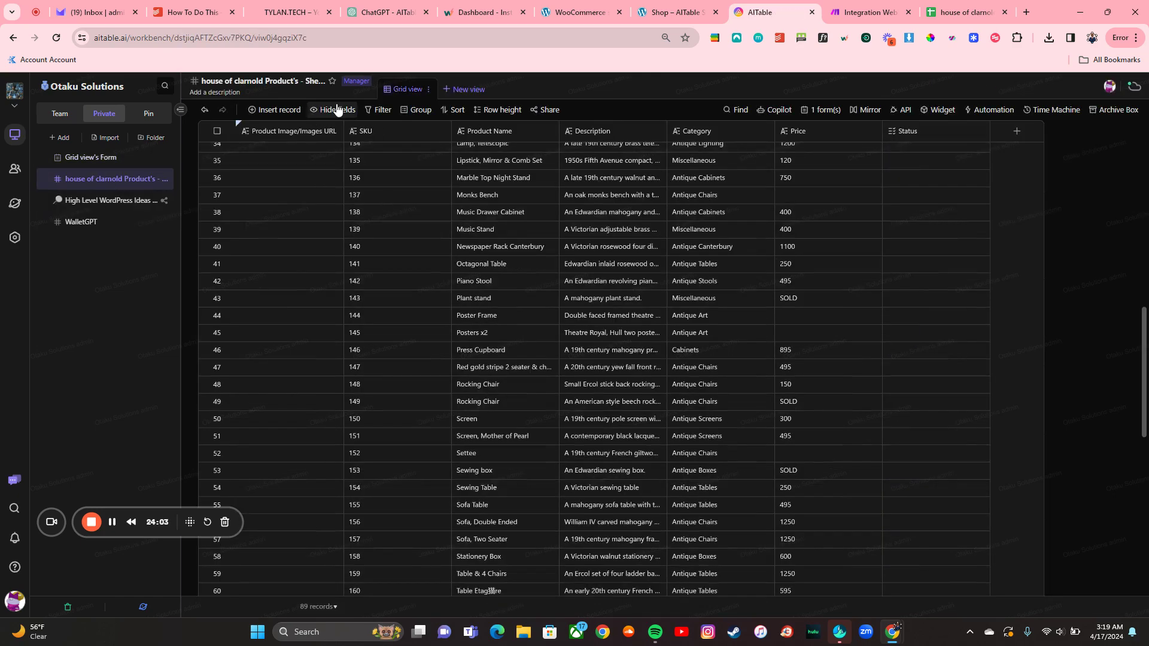
click(337, 109)
click(336, 104)
click(111, 157)
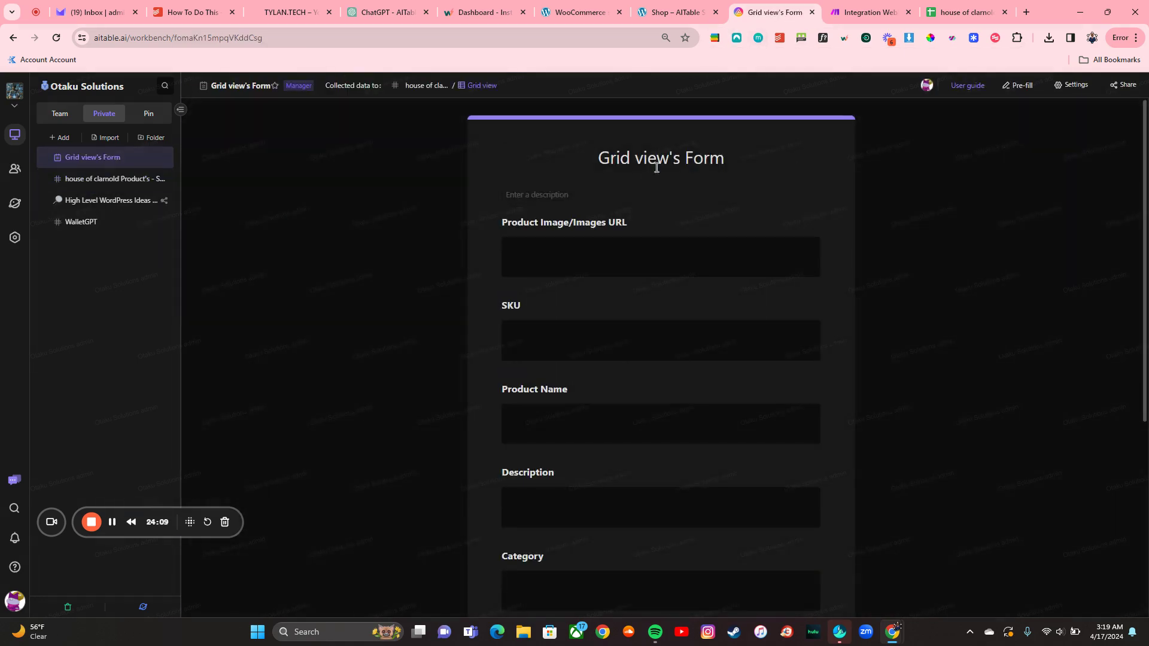
Step: Enter the image URL, SKU 00111 and product name 'This is the AITable Course'
scroll(727, 232, down, 4)
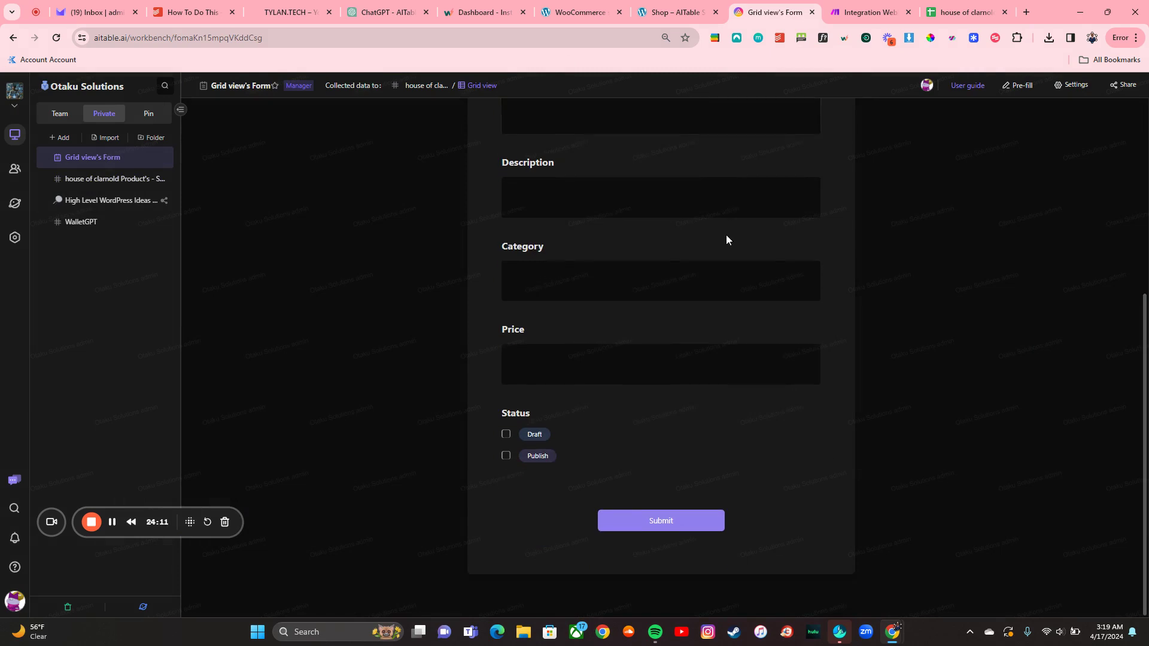
scroll(662, 391, up, 4)
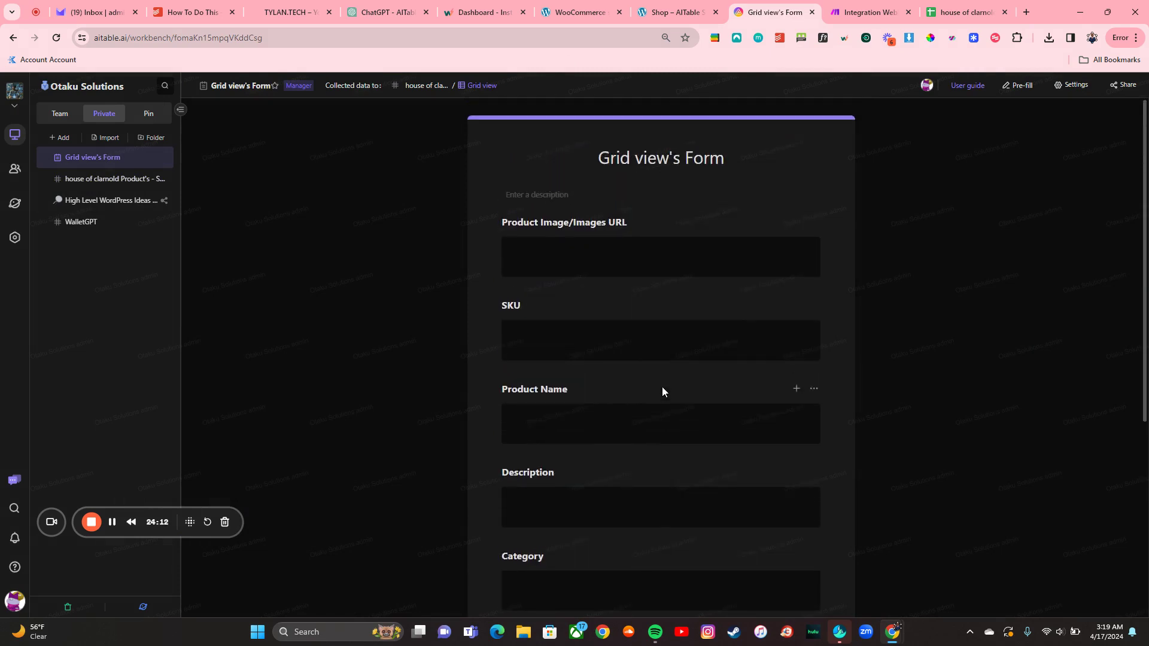
click(639, 264)
click(617, 335)
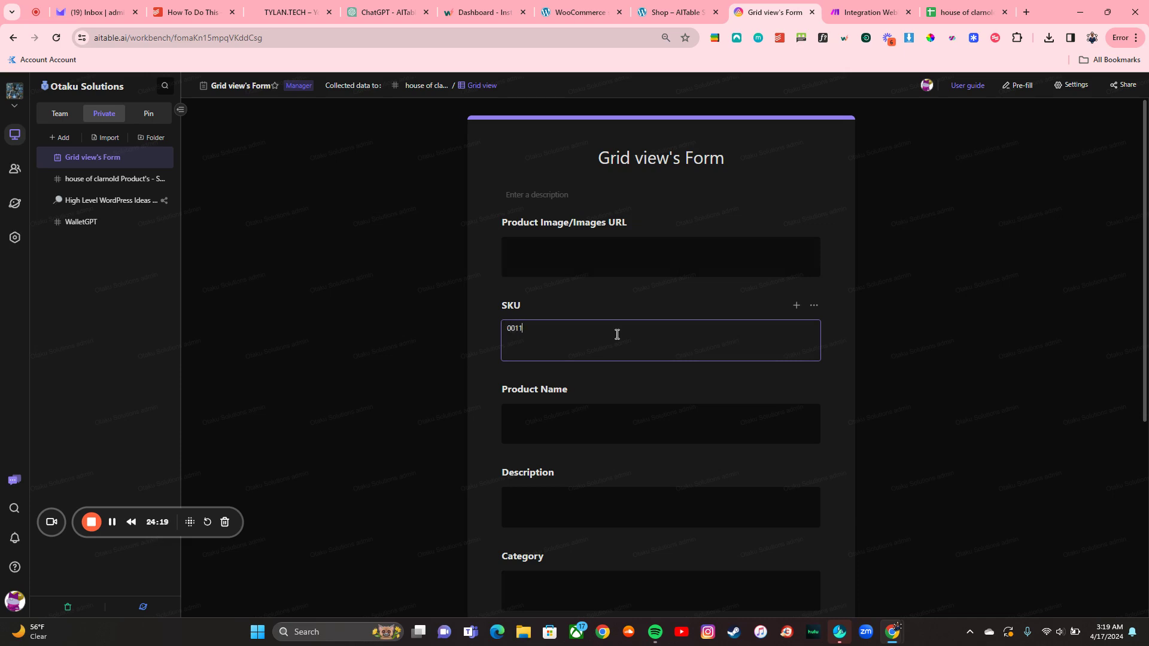
click(600, 410)
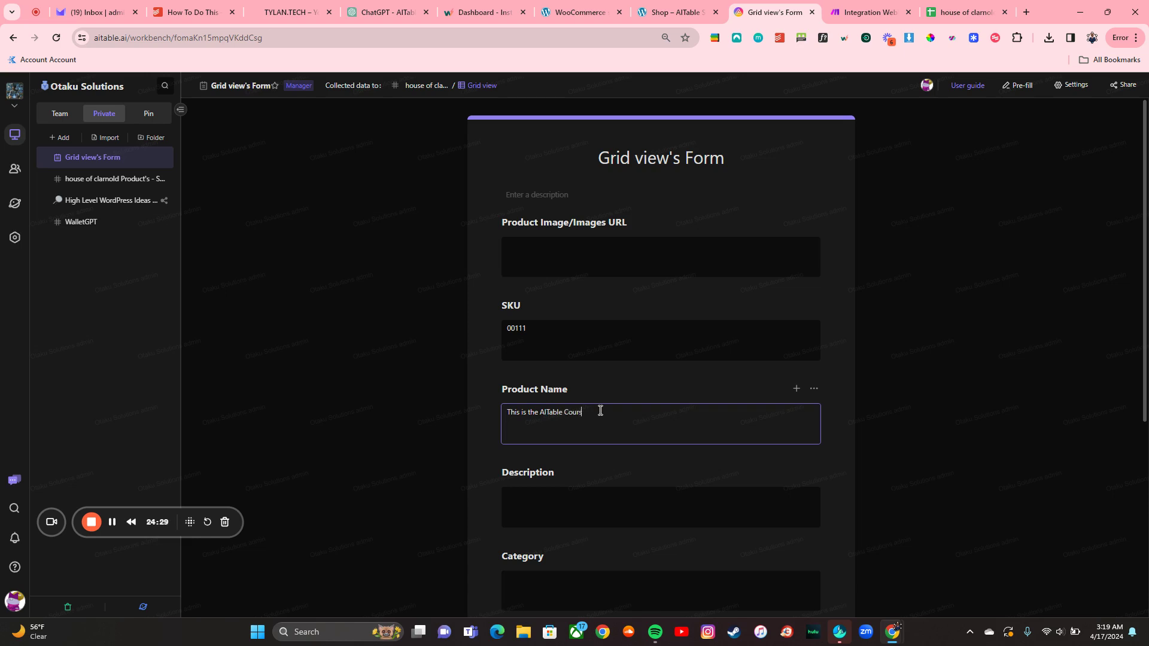
scroll(600, 411, down, 2)
Step: Add the description and price 10, tick Publish, and submit the entry
click(592, 415)
text(T)
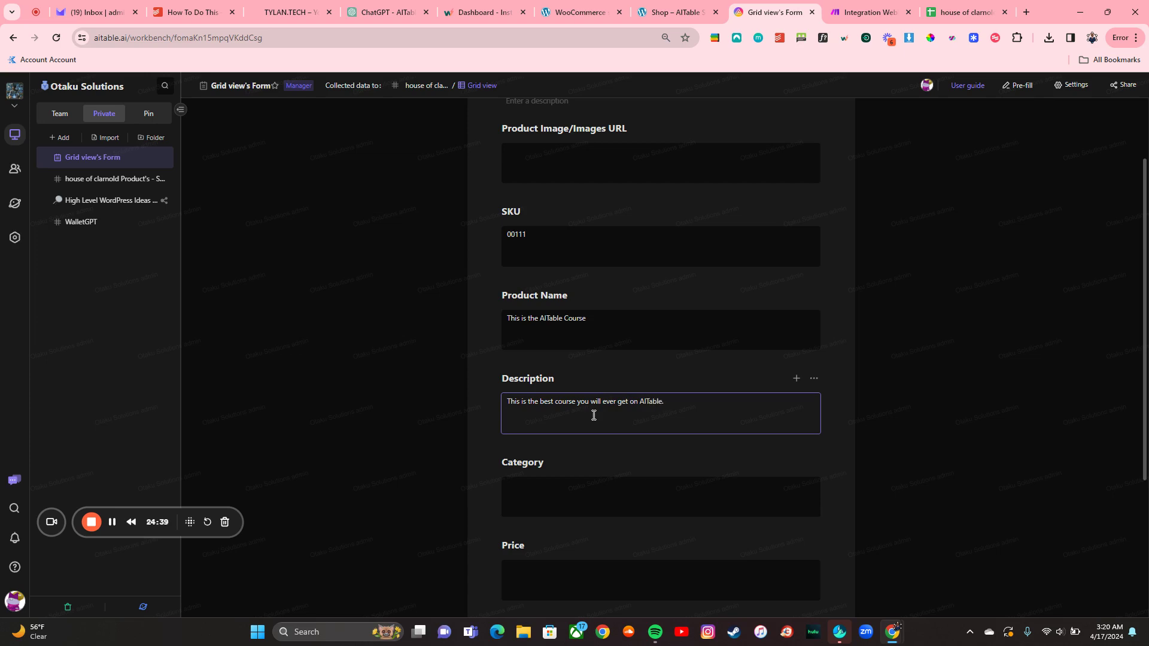
scroll(592, 413, down, 1)
scroll(605, 429, down, 1)
click(611, 433)
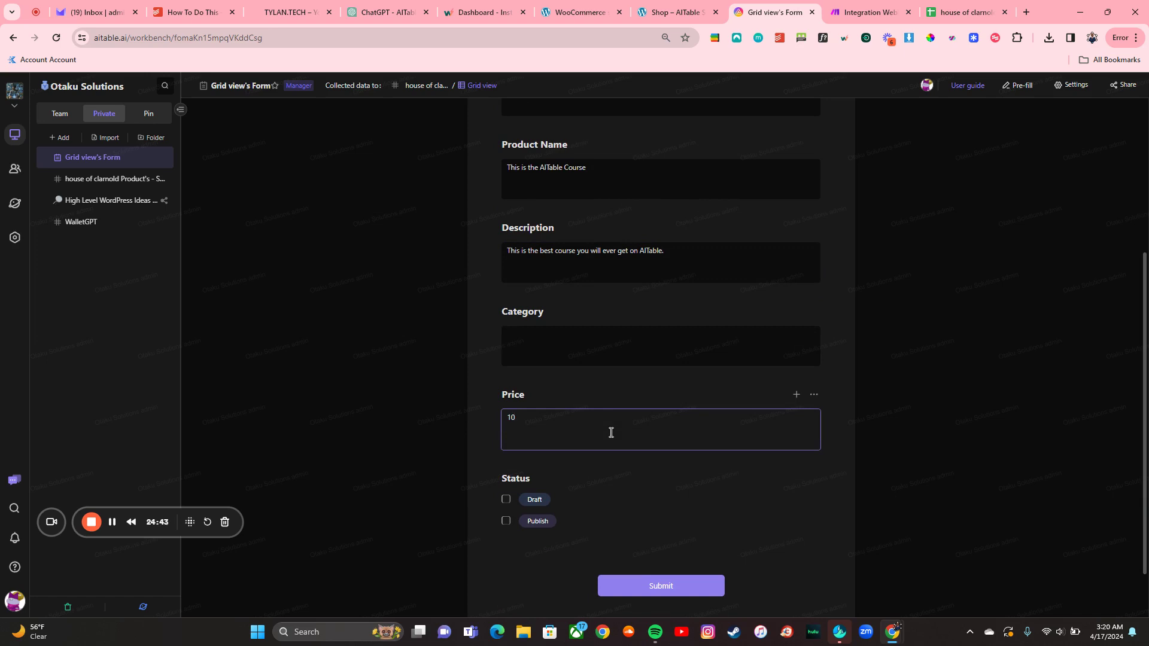
scroll(611, 433, down, 1)
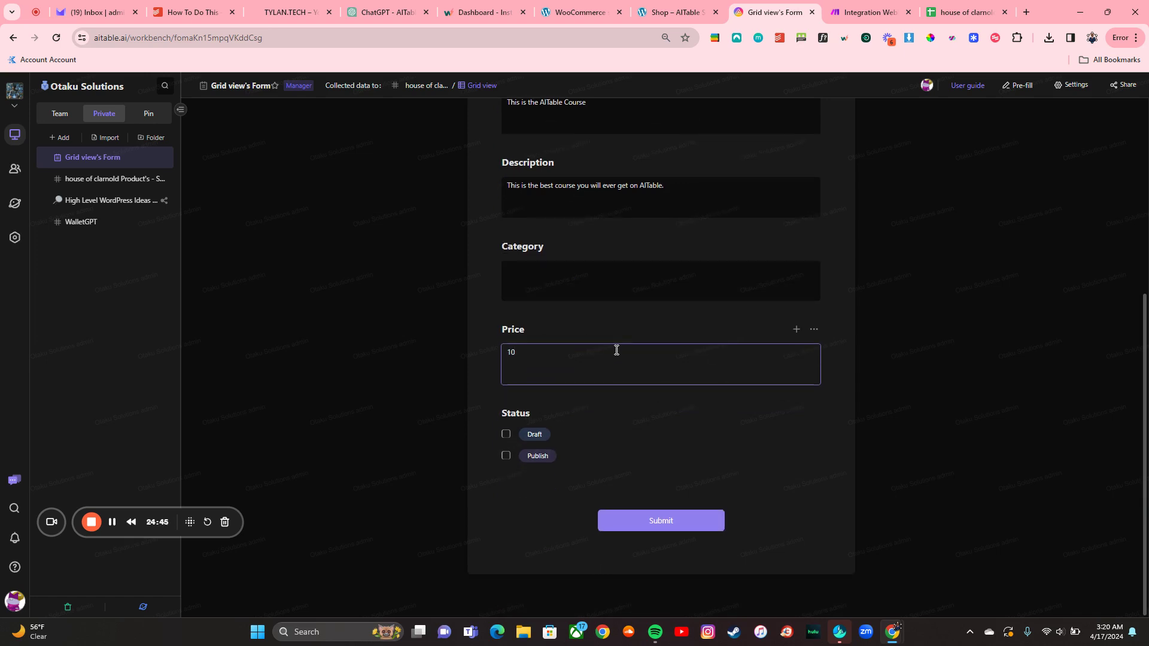
click(507, 456)
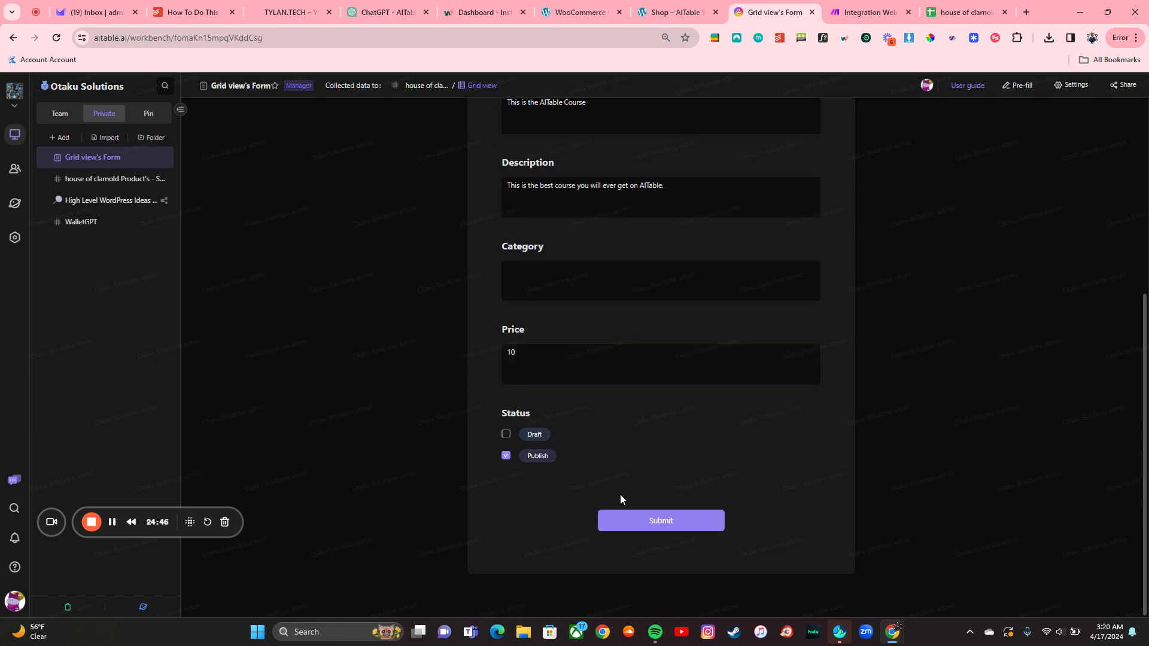
click(658, 527)
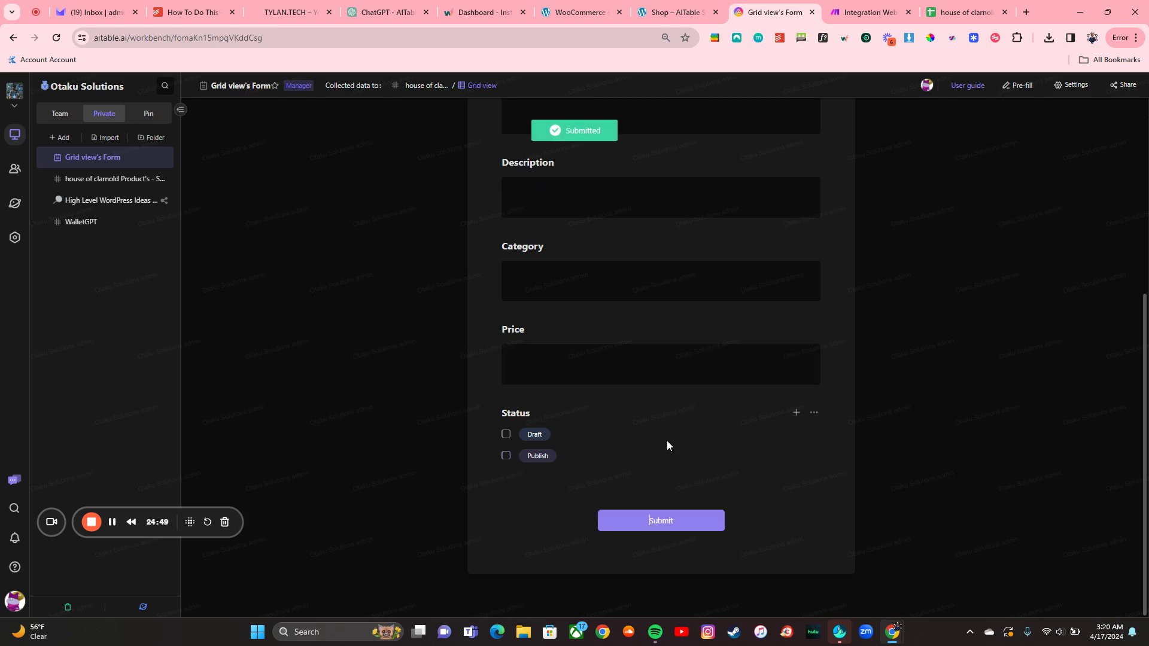
scroll(665, 269, up, 1)
scroll(657, 207, up, 5)
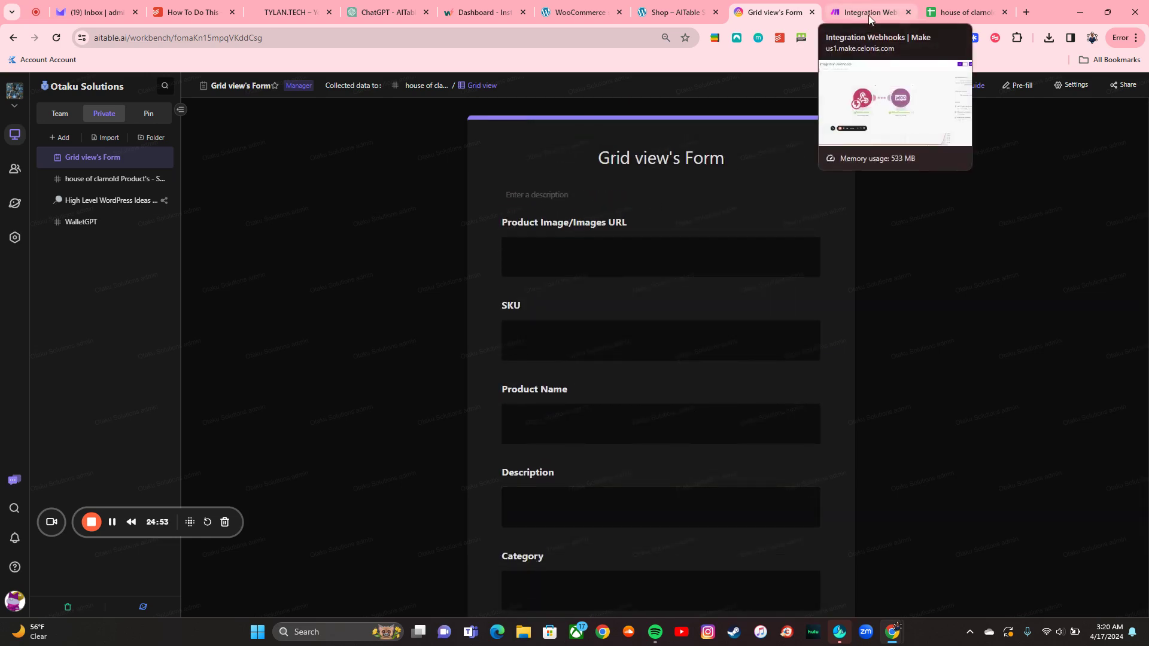
Step: Reload the Shop to find This is the AITable Course at $10.00, then return to the form
click(676, 12)
click(56, 37)
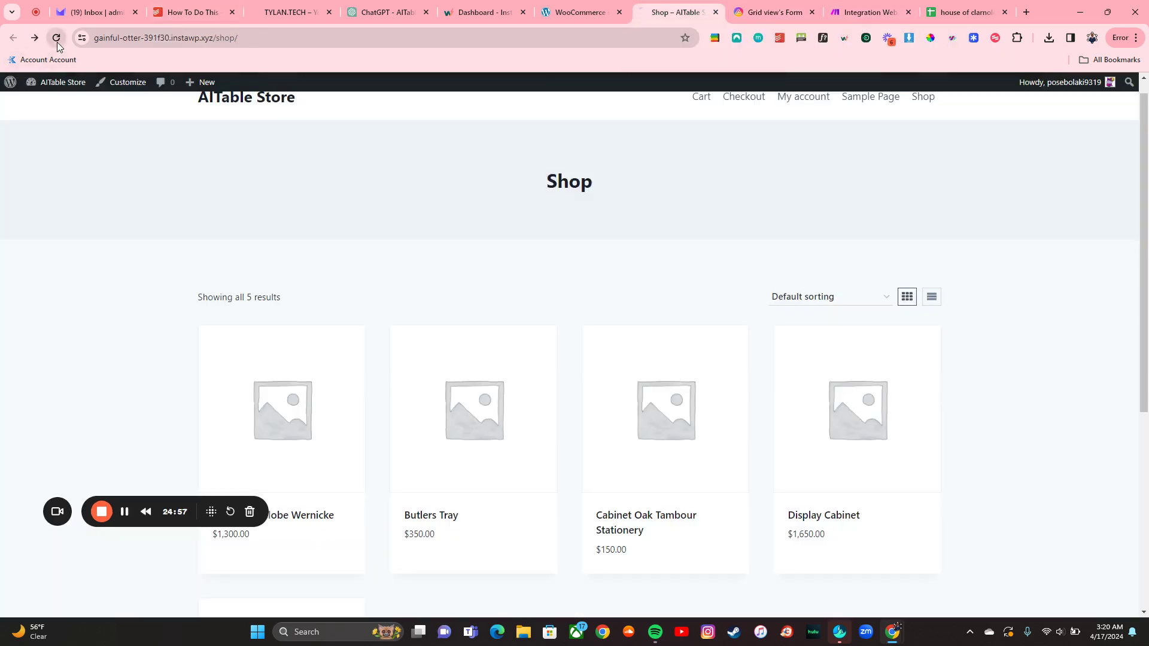
scroll(389, 371, down, 4)
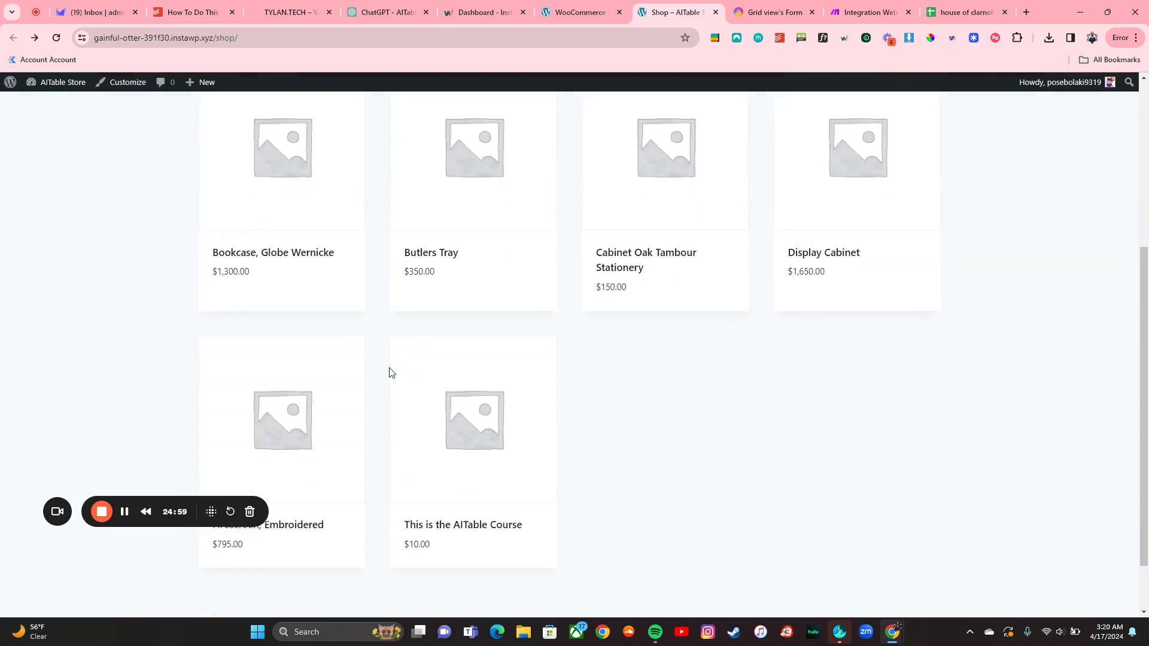
mouse_move(448, 549)
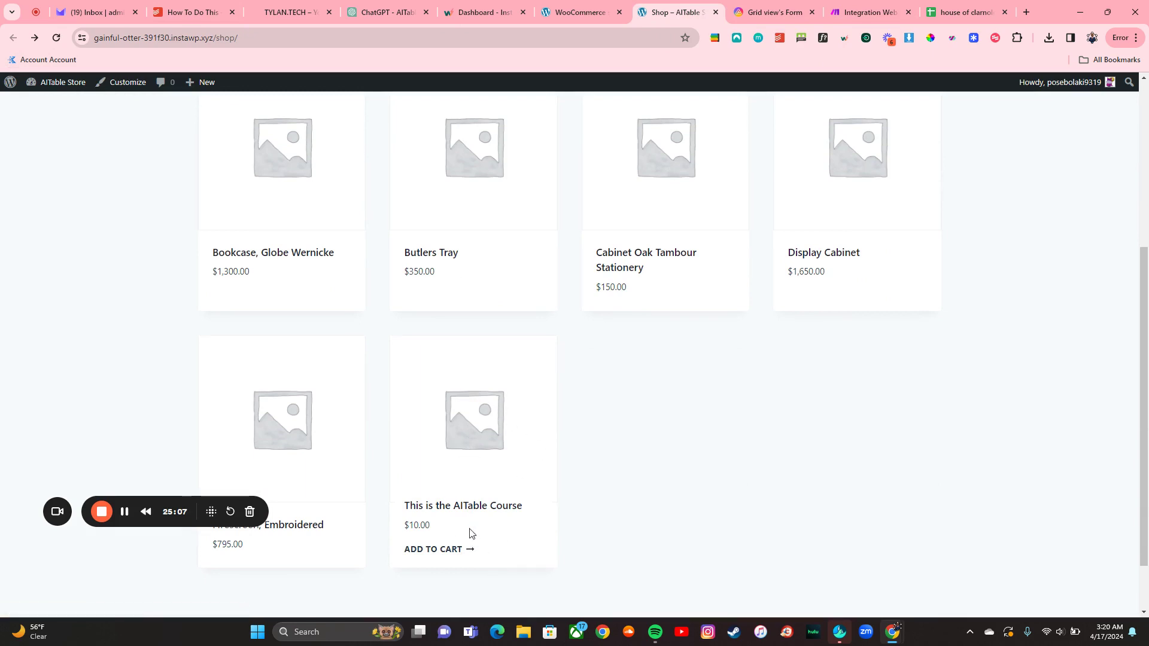
click(749, 7)
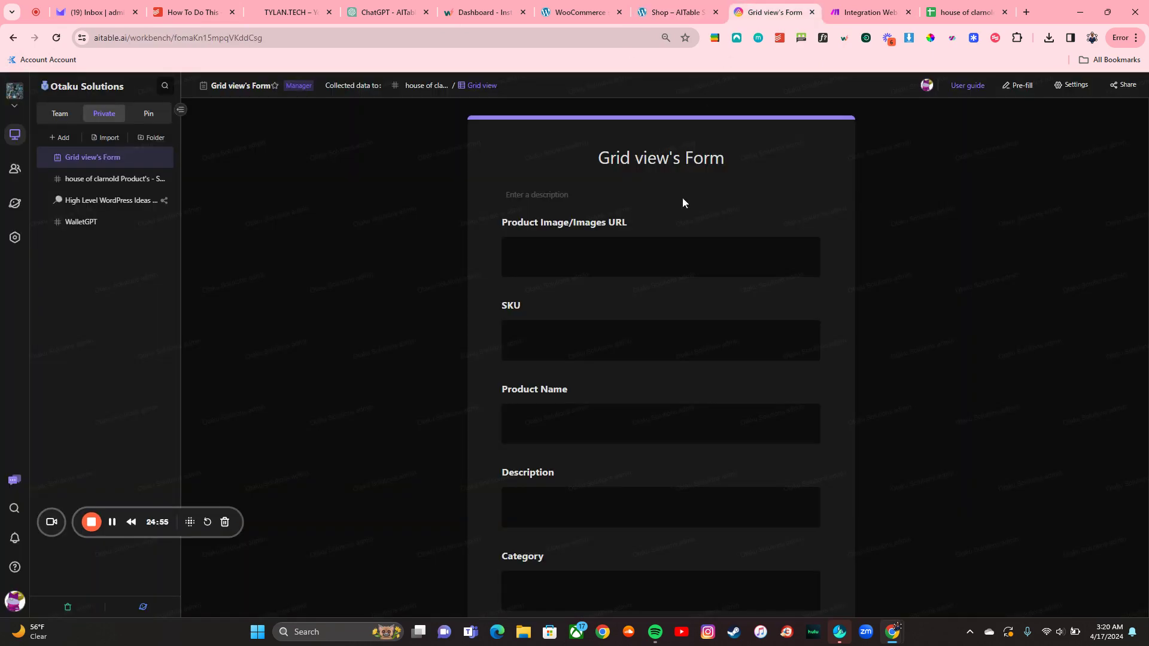
Step: Open the product datasheet, switch off its Unnamed Automation, and bring up the Make scenario
click(526, 248)
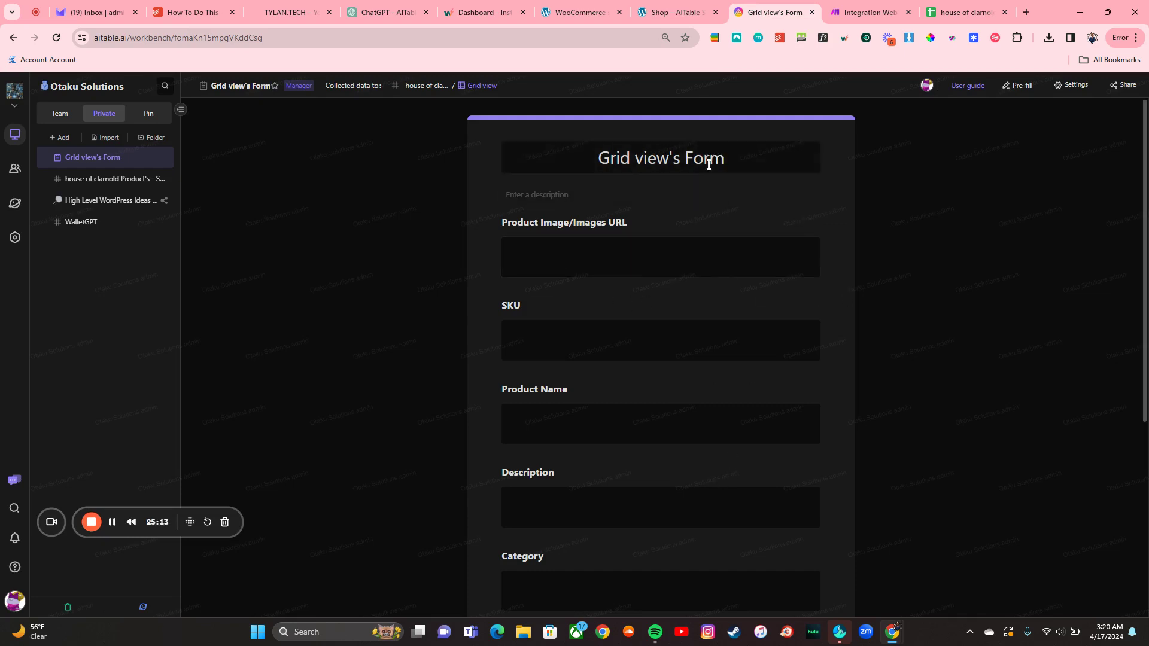
scroll(694, 197, down, 4)
scroll(668, 358, up, 4)
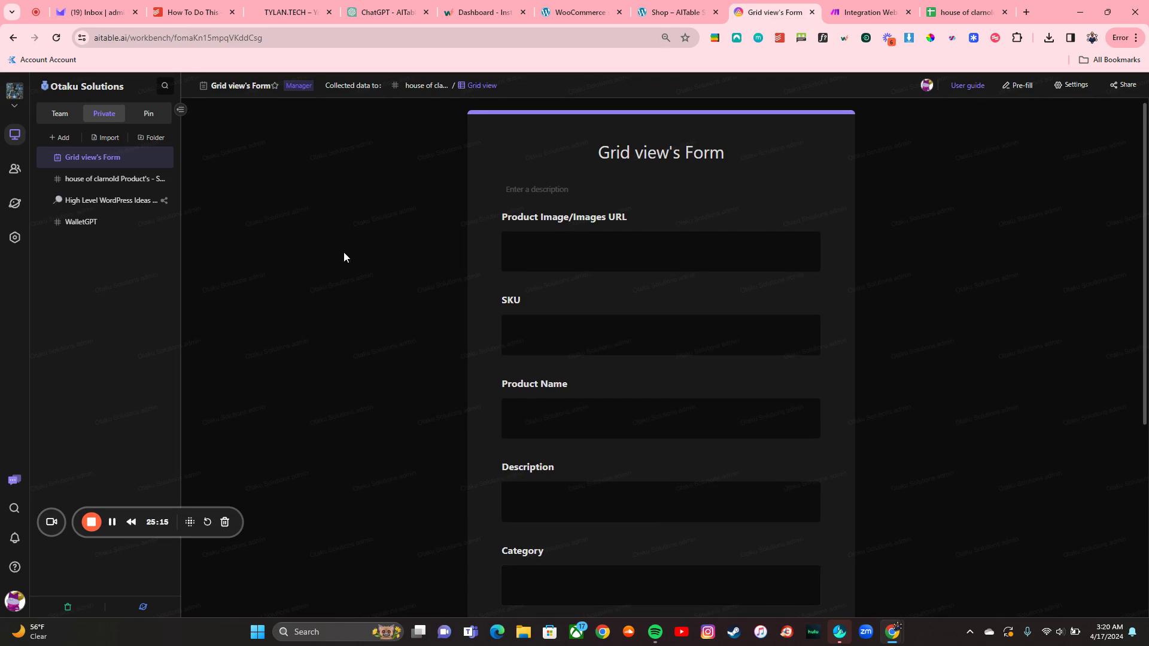
scroll(726, 243, down, 3)
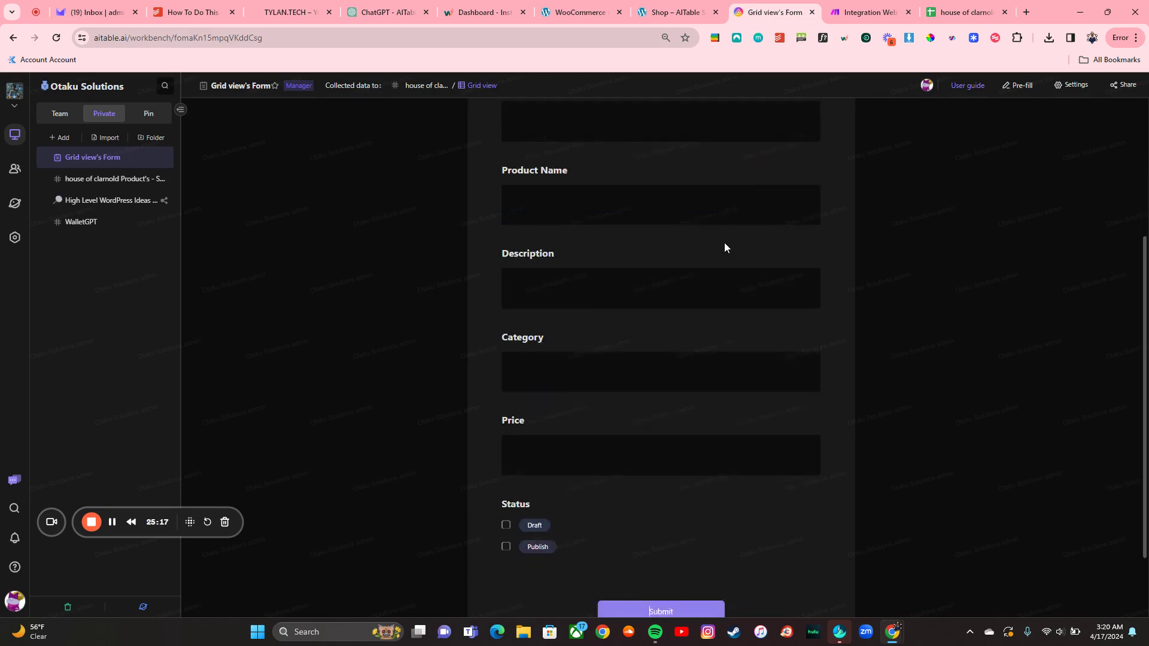
scroll(726, 242, up, 4)
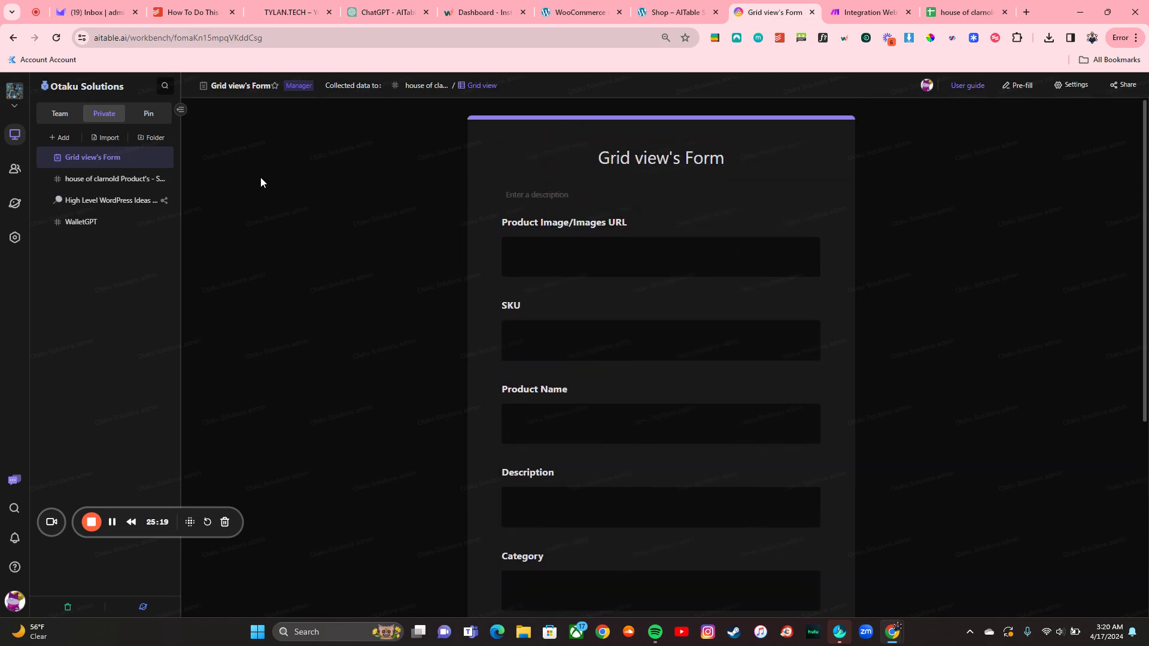
click(128, 177)
scroll(710, 170, down, 10)
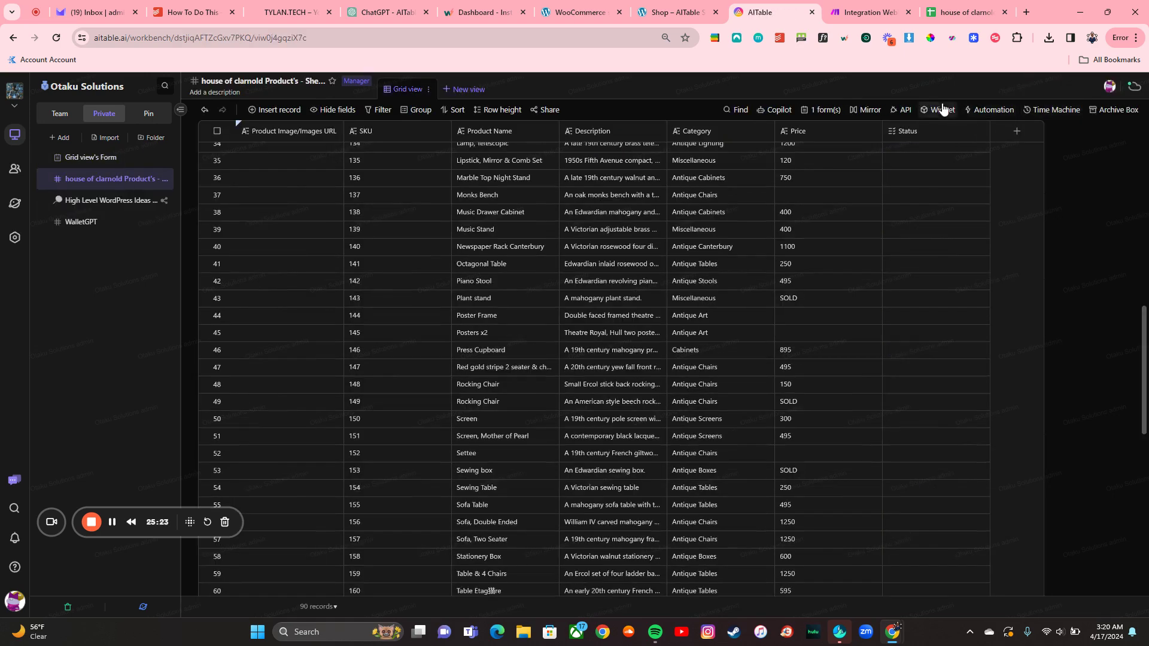
click(993, 110)
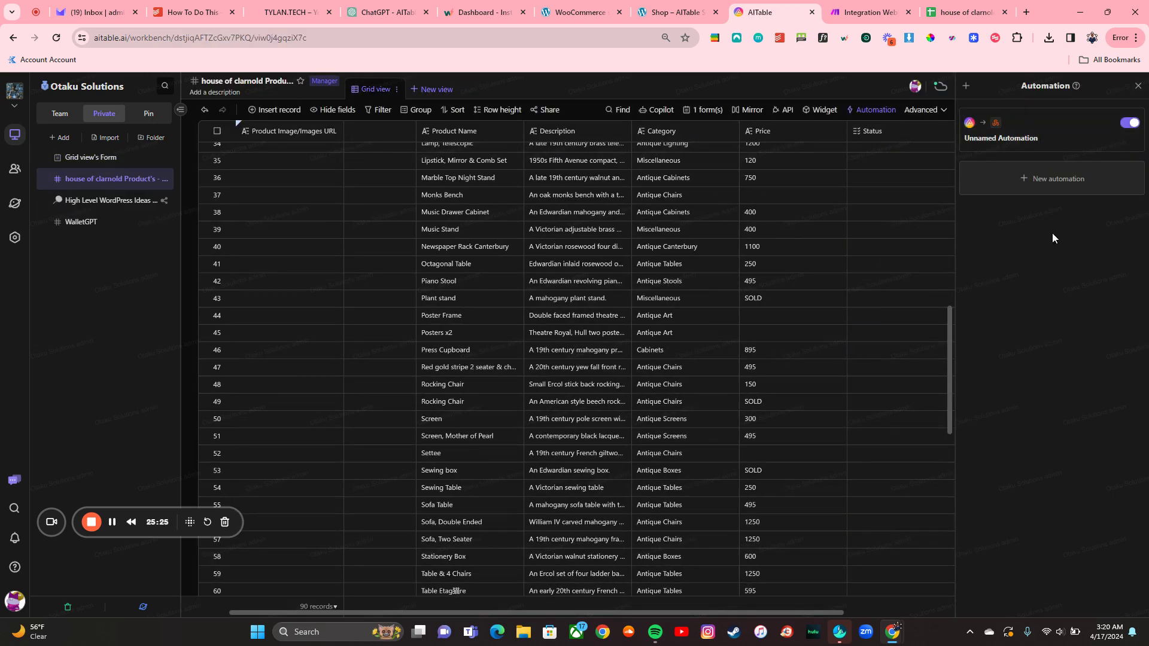
click(1131, 123)
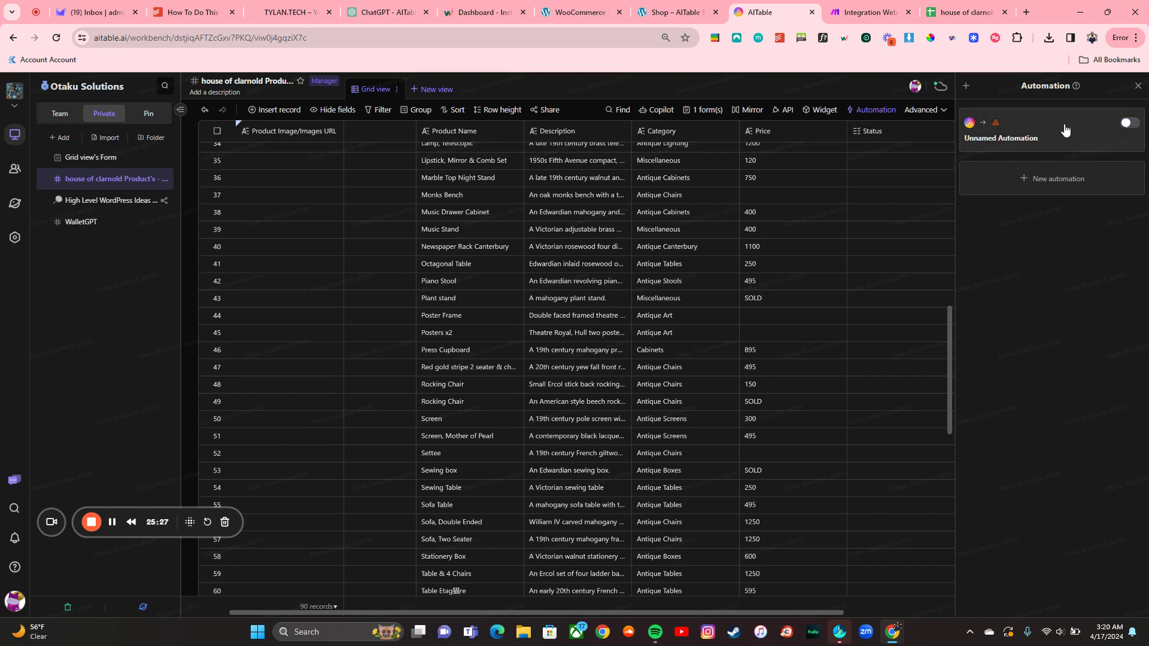
click(869, 12)
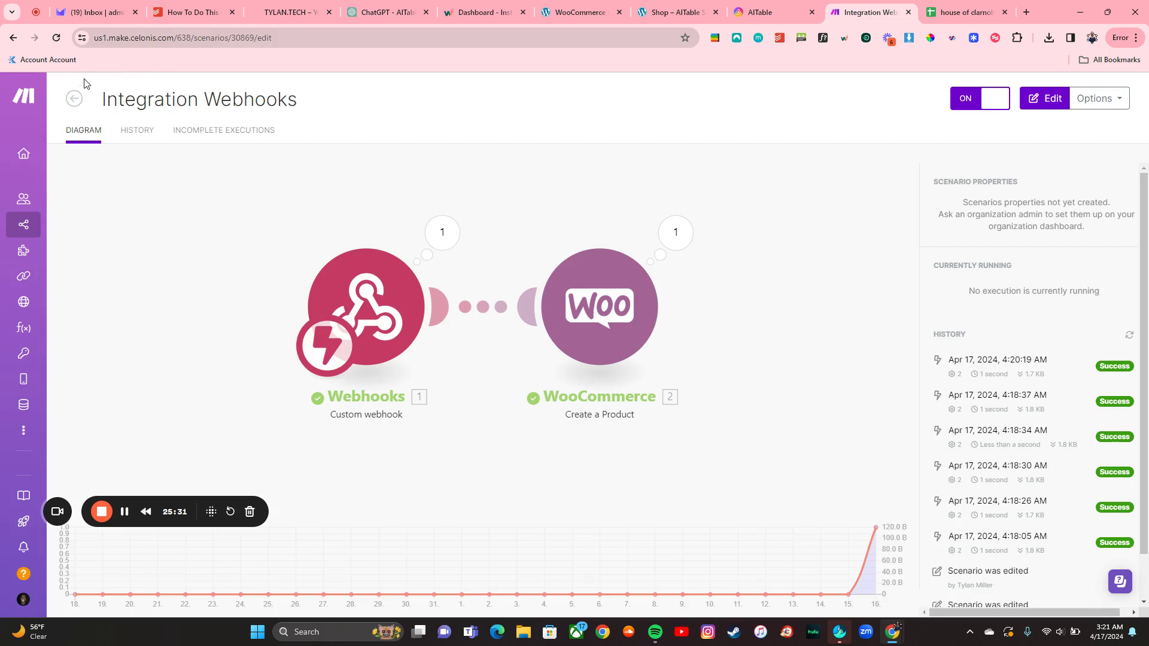
Step: Start a new Make scenario with the AITable Watch New Form trigger
click(74, 98)
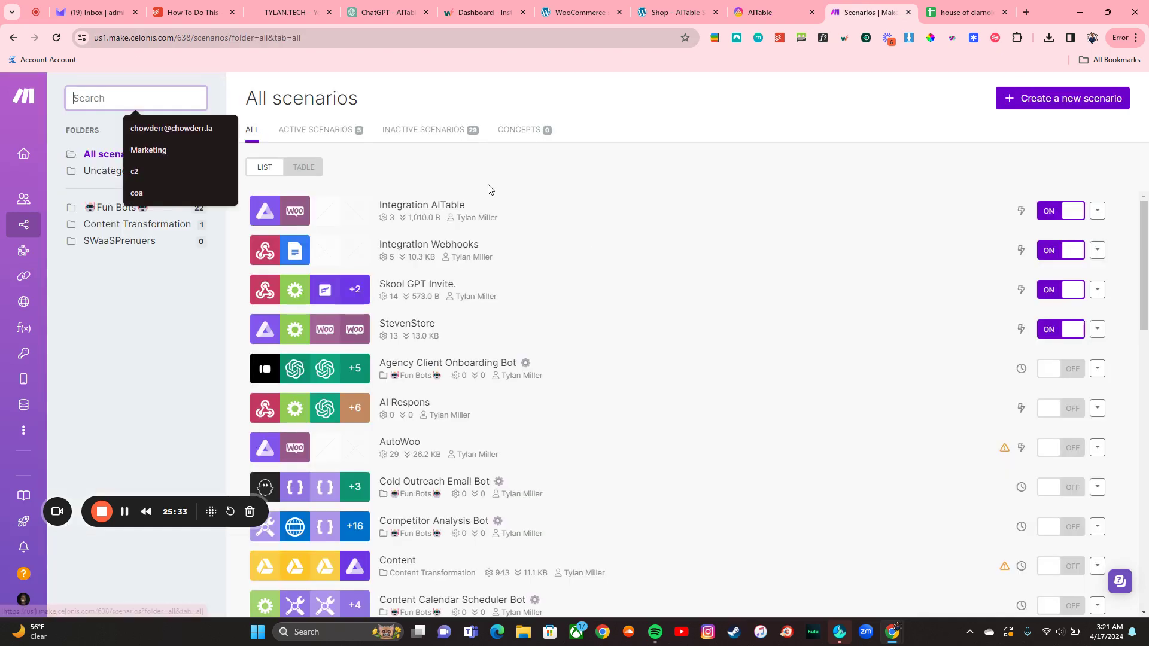
click(1049, 100)
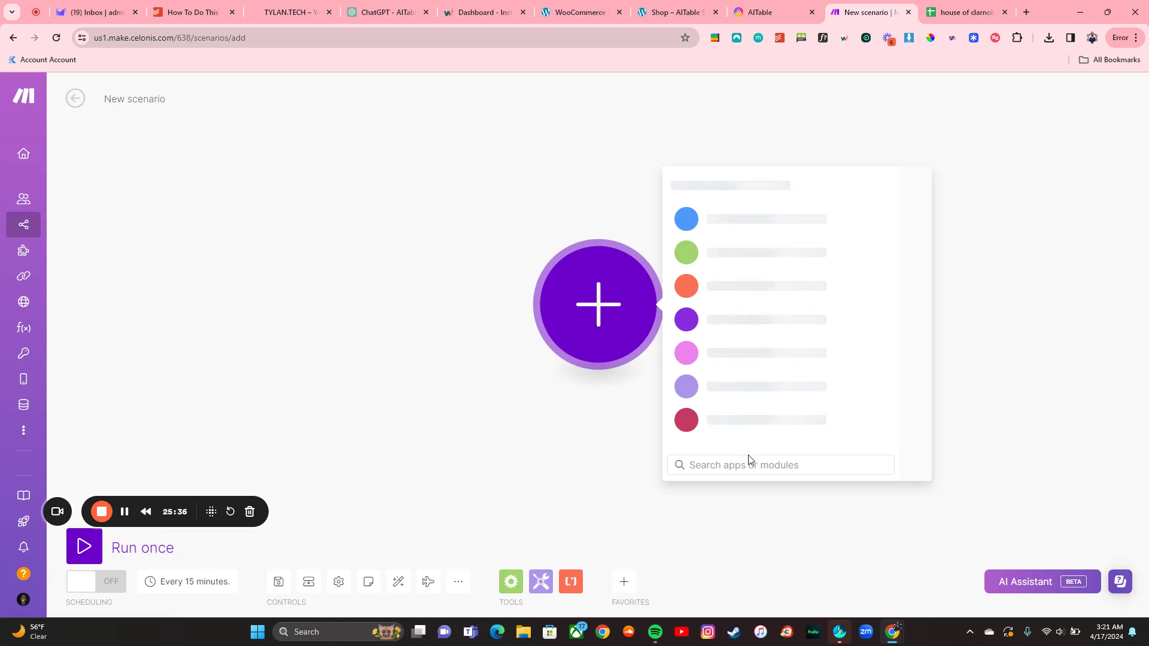
text(ai)
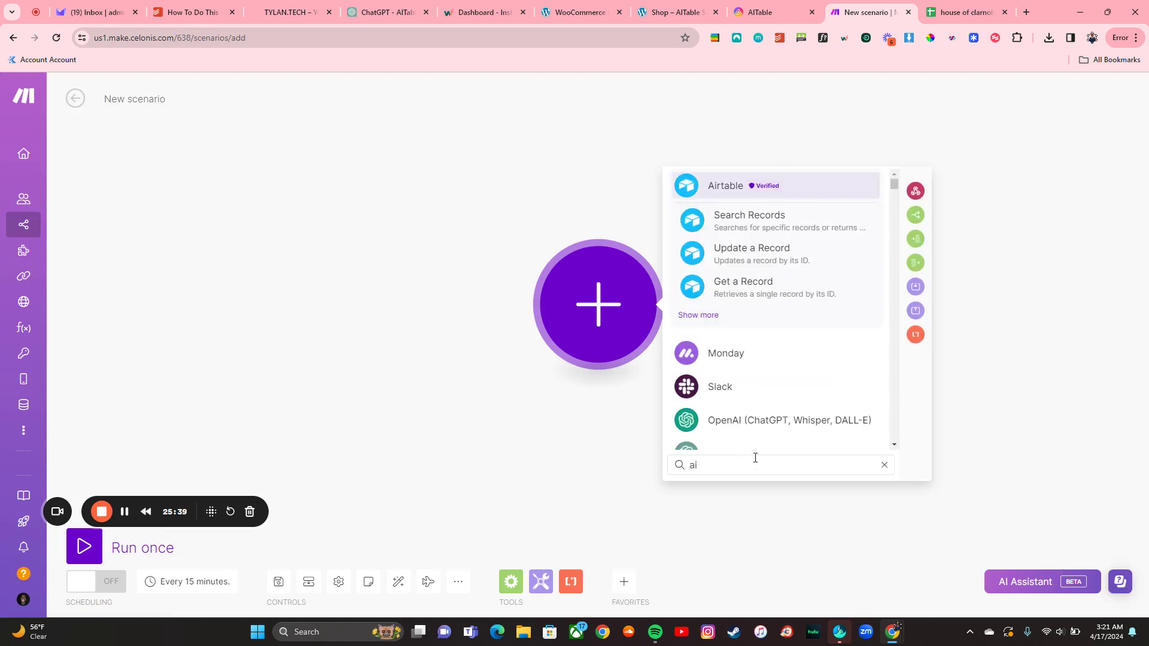
text(table)
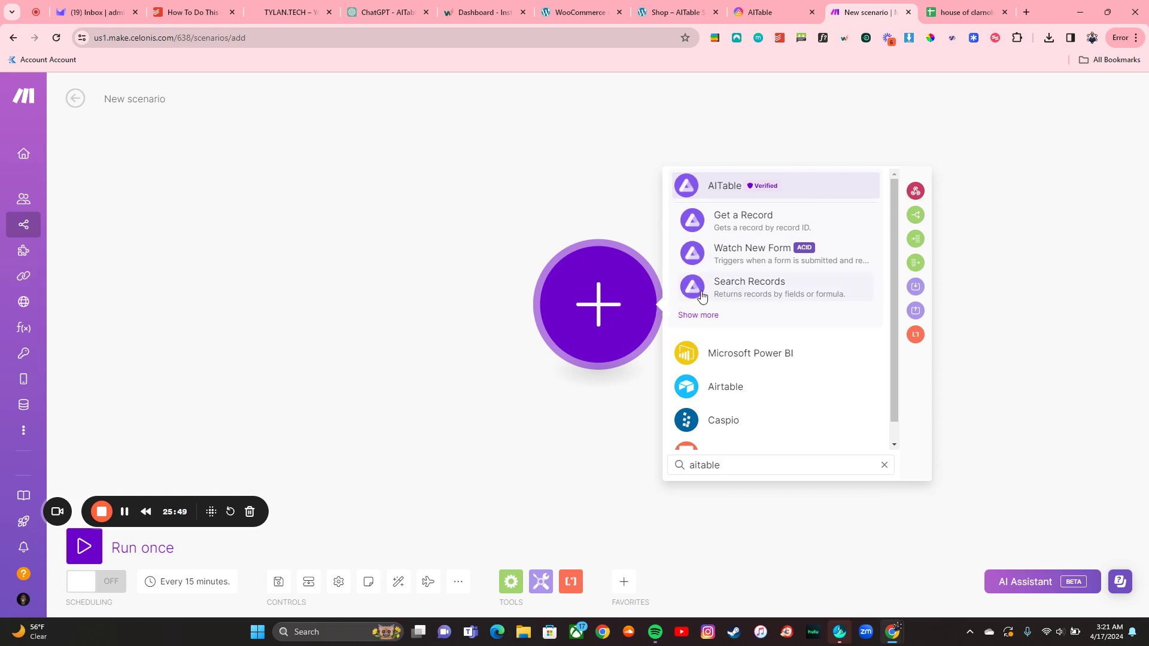
click(756, 194)
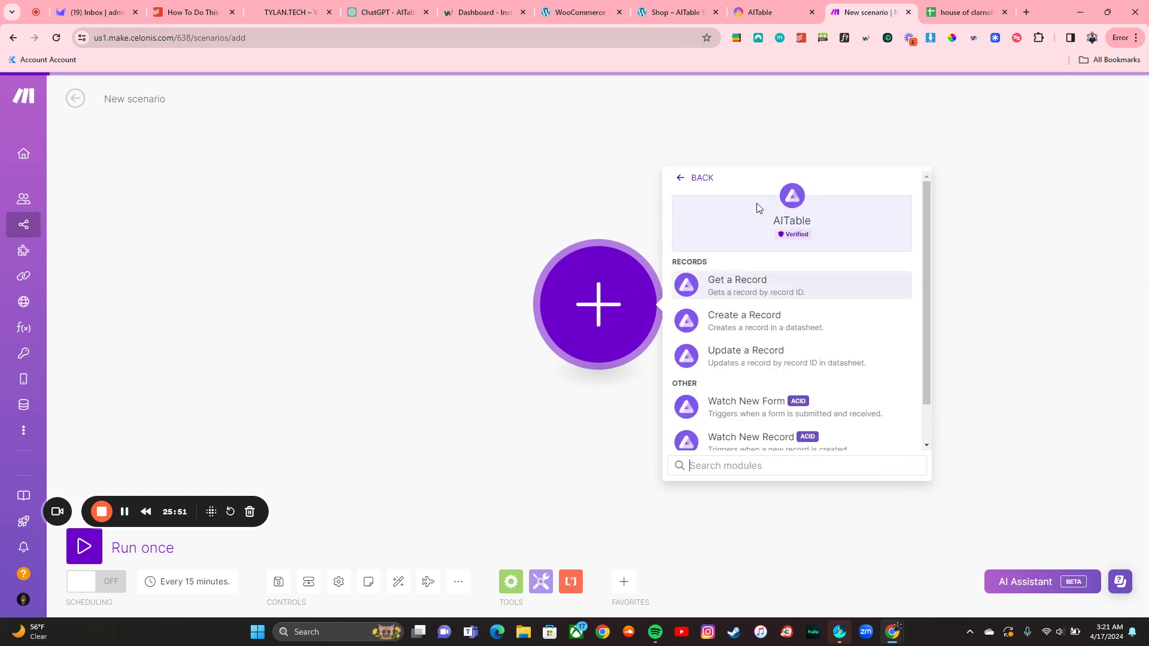
click(762, 418)
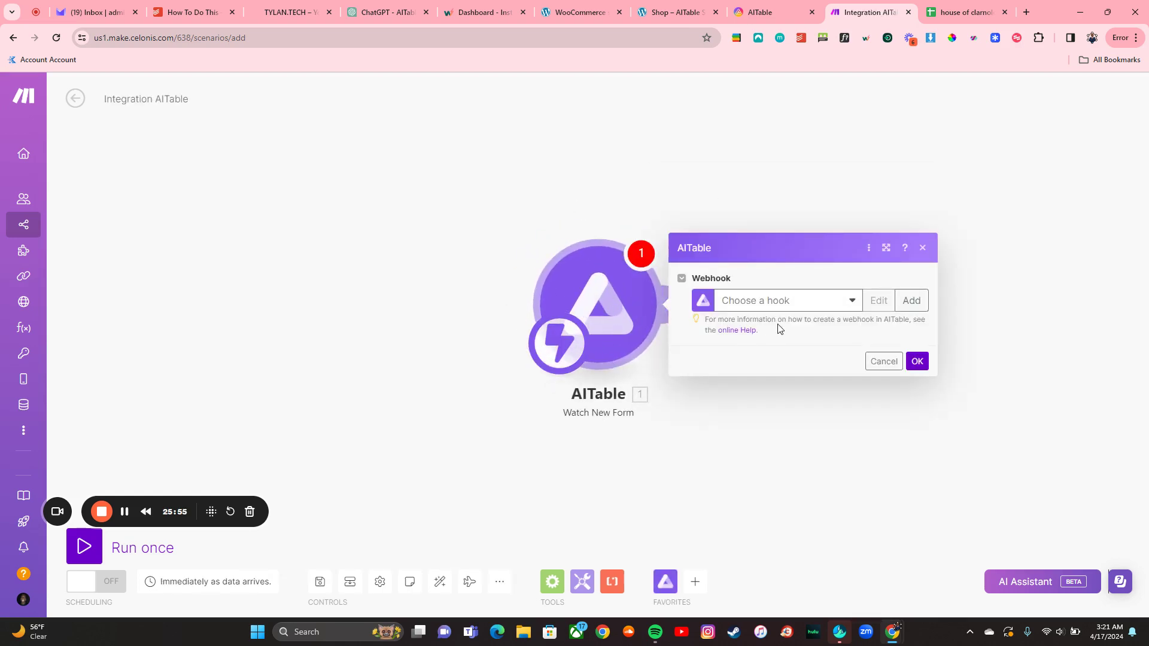
Step: Add a webhook named AITable Store Demo using the Otaku Solutions space and Grid view's Form
click(803, 301)
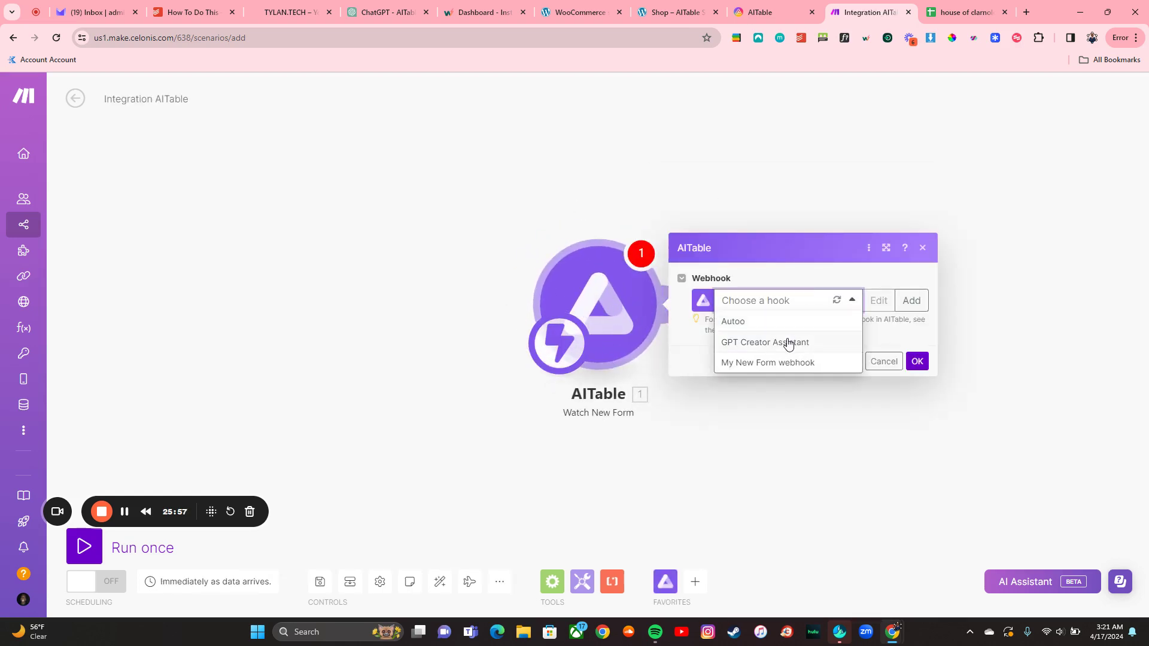
click(911, 300)
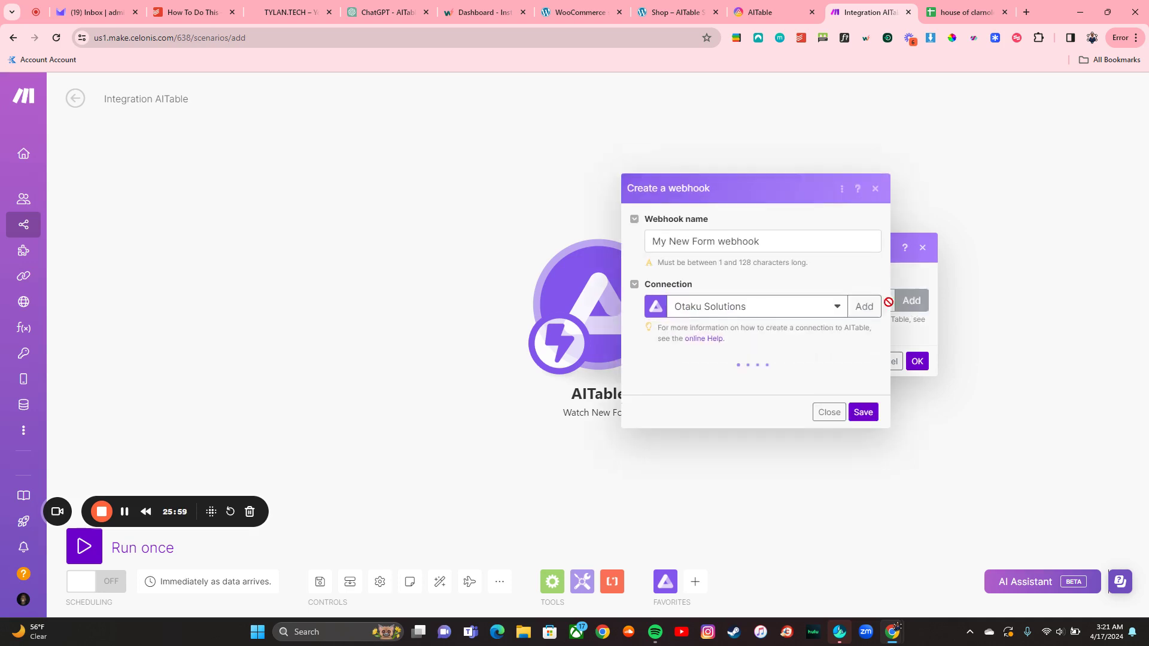
triple_click(749, 242)
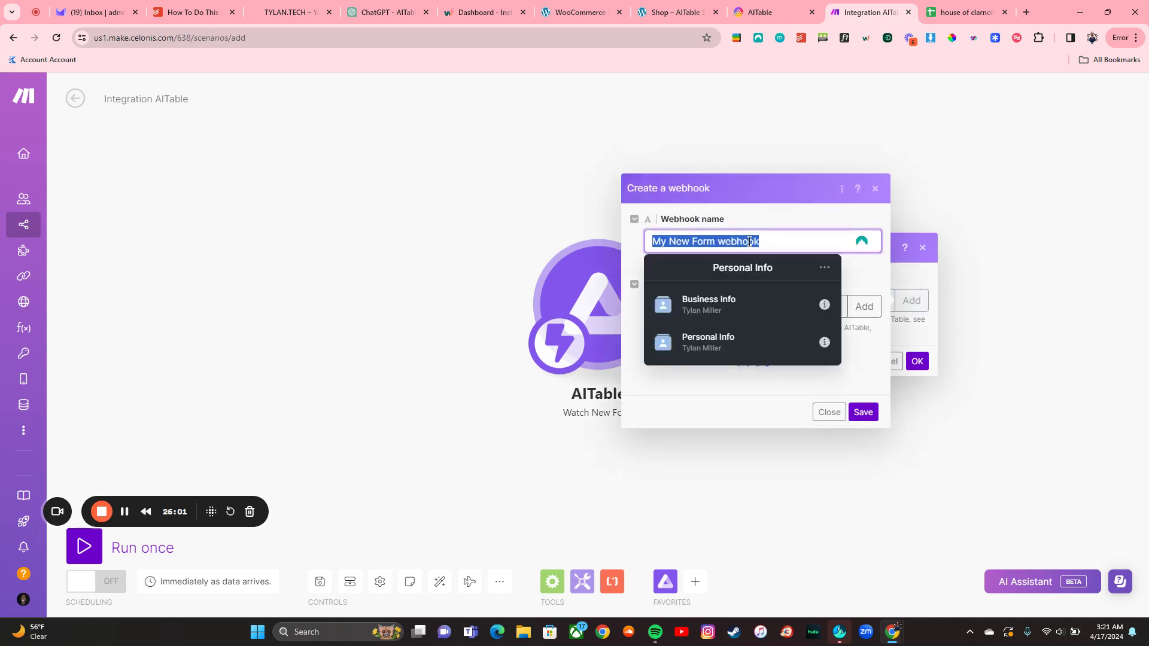
text(AIT)
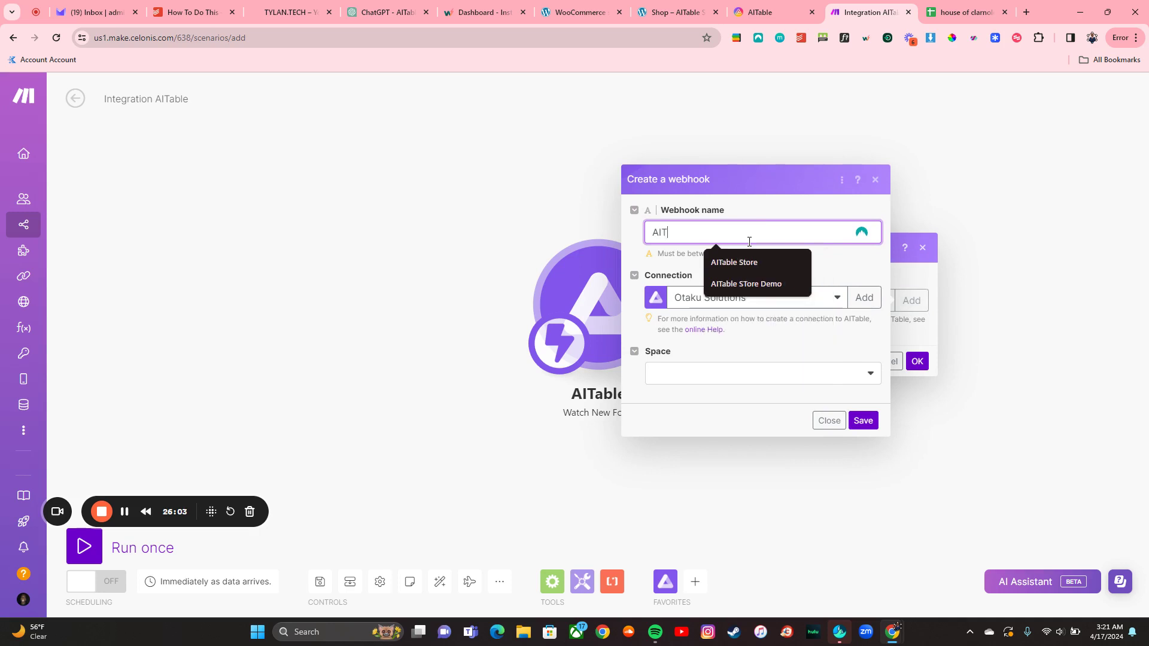
text(able Store Demo)
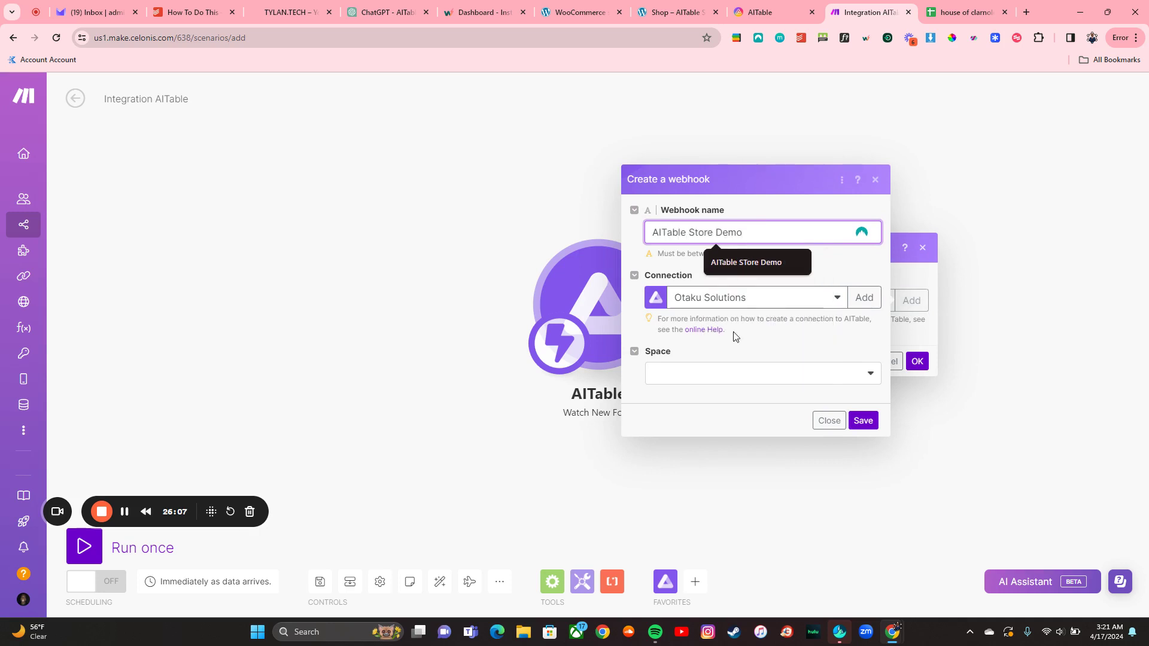
click(731, 376)
click(684, 394)
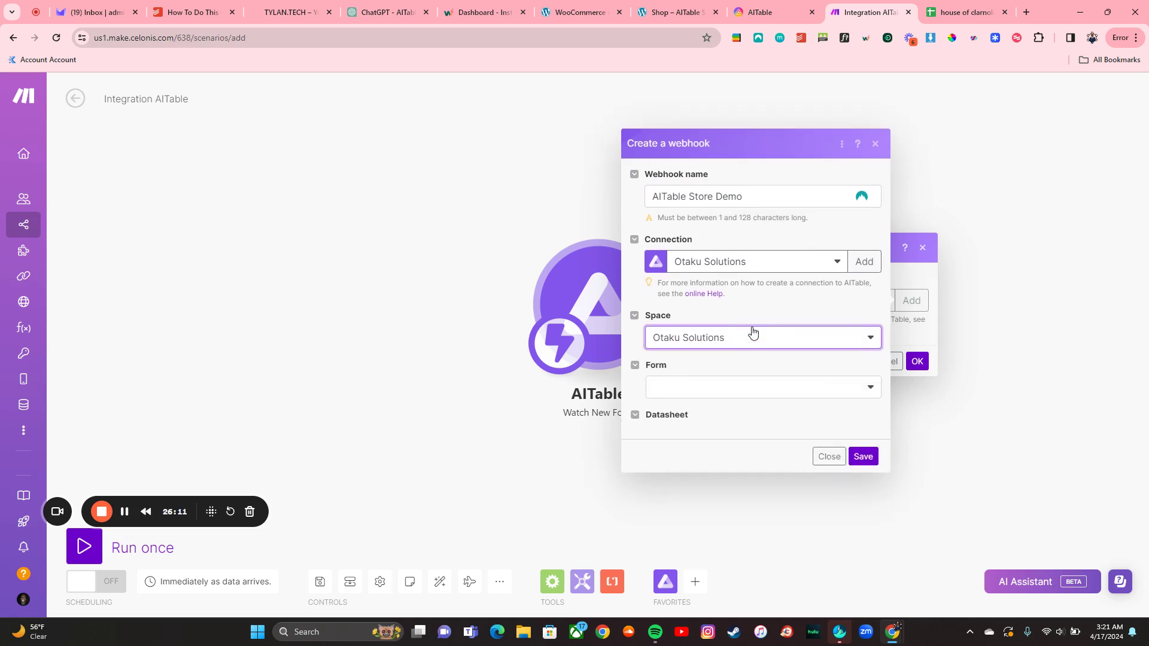
click(742, 376)
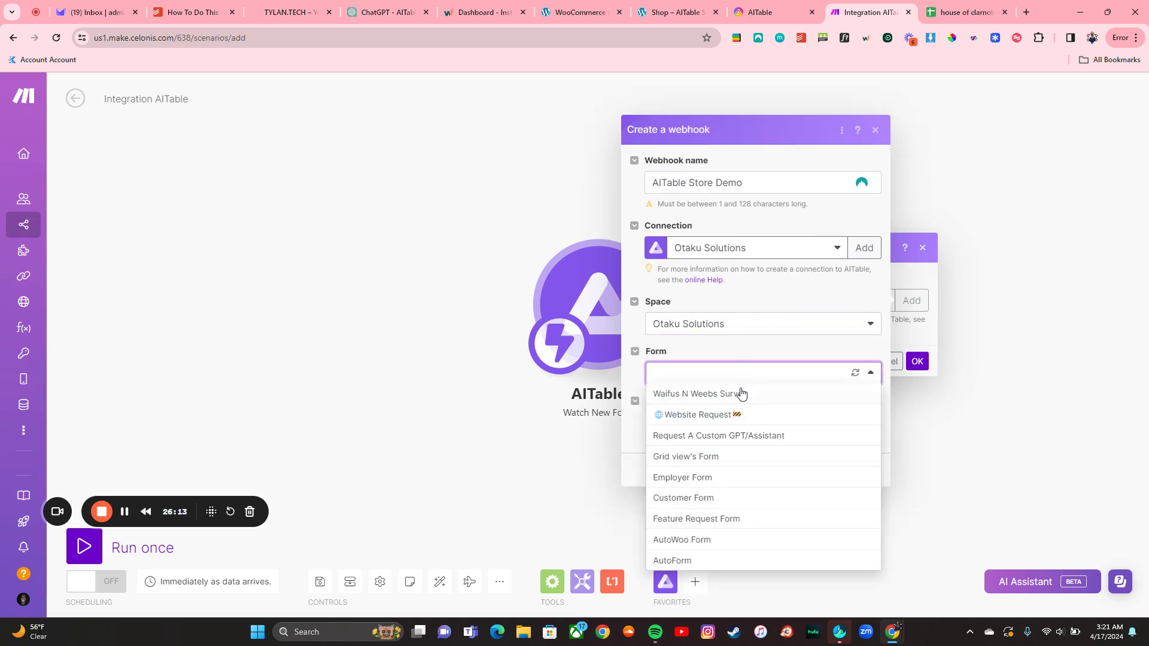
click(738, 458)
Step: Choose the house of clarnold Product's datasheet and save the webhook
click(736, 426)
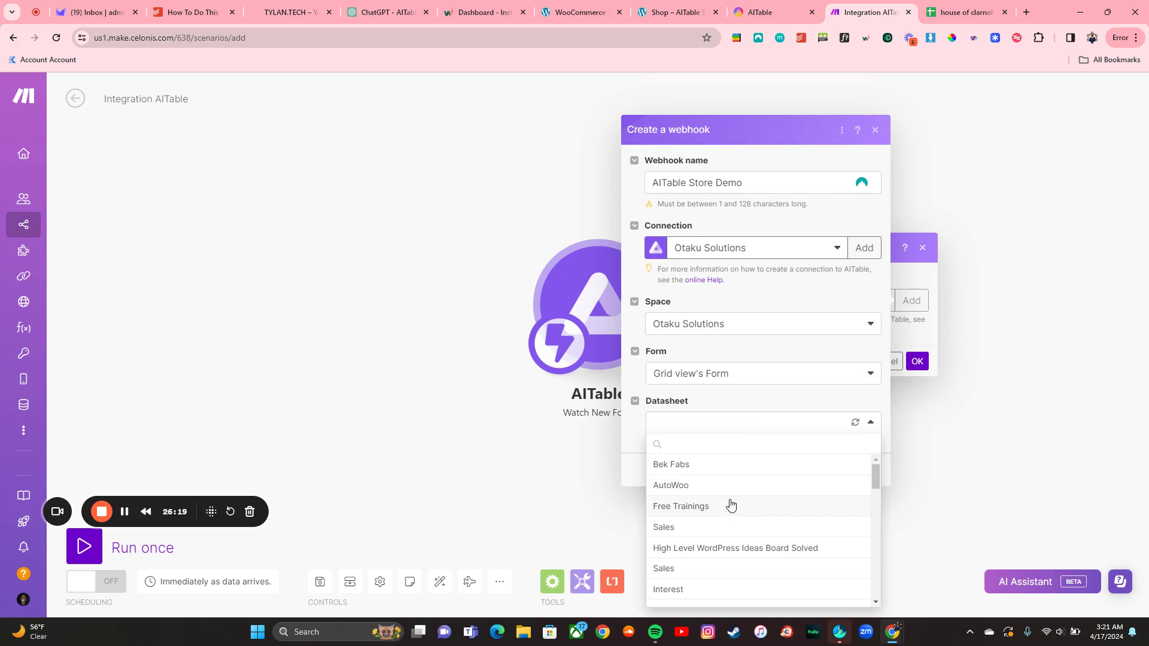
click(754, 13)
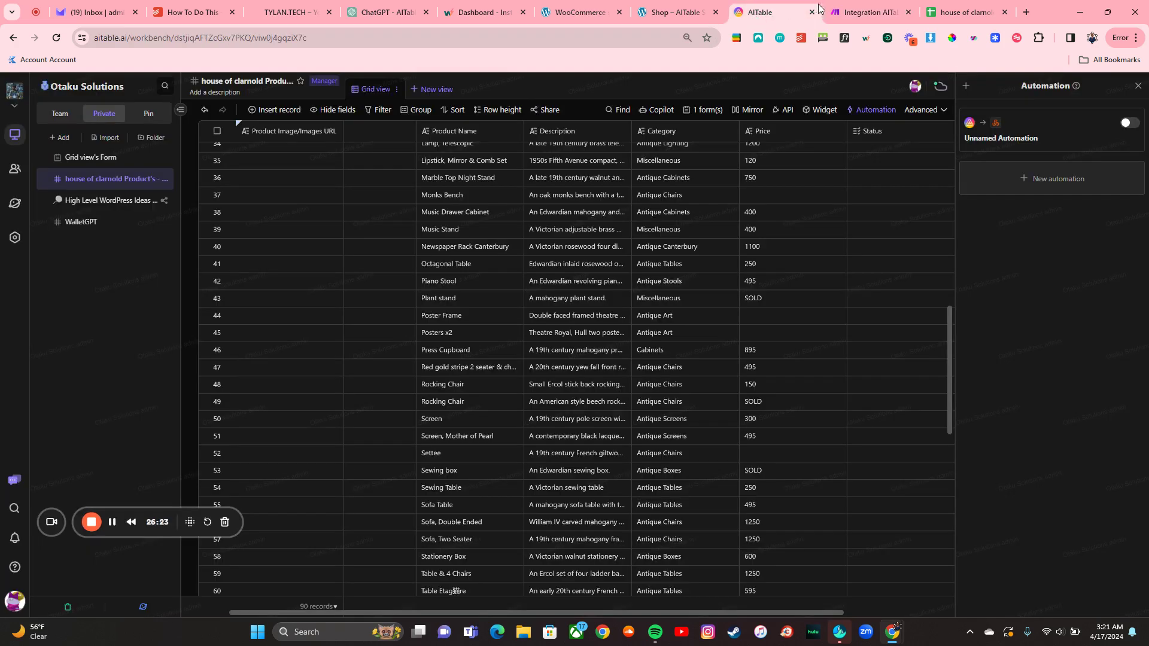
click(835, 12)
click(726, 415)
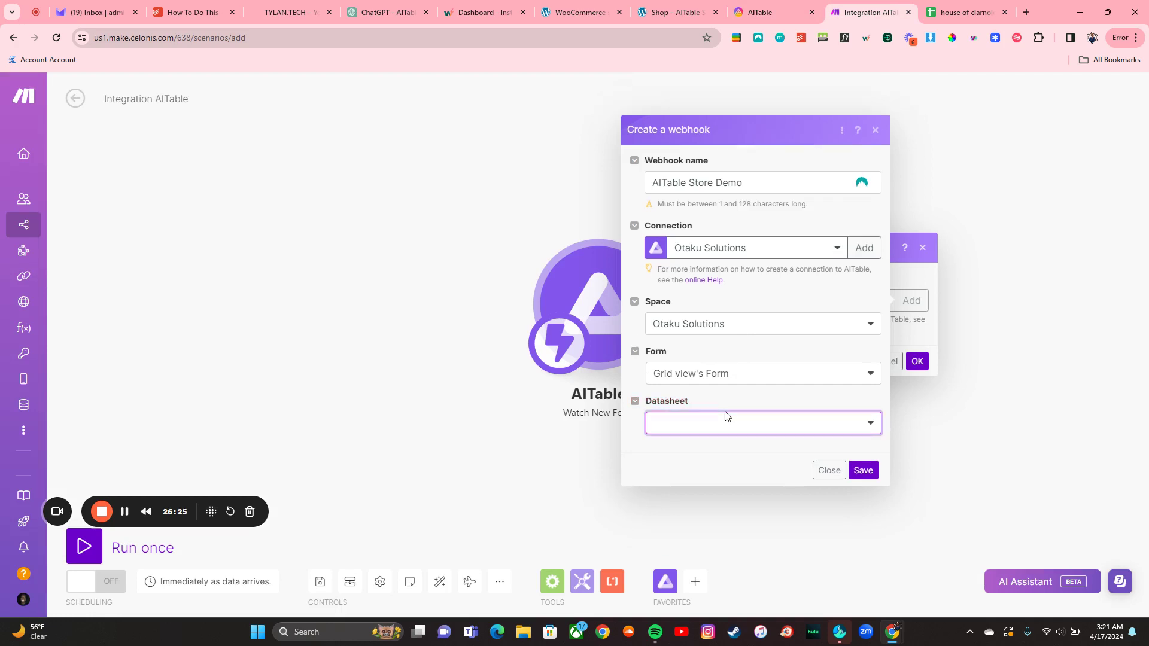
click(727, 424)
text(hou)
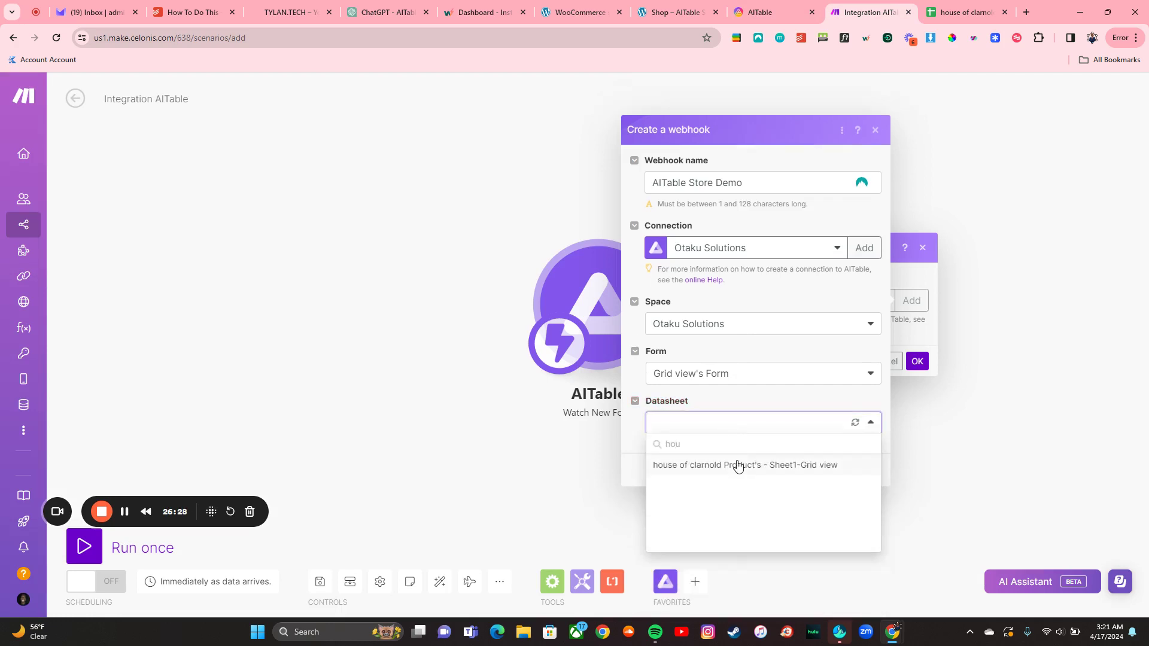
click(739, 466)
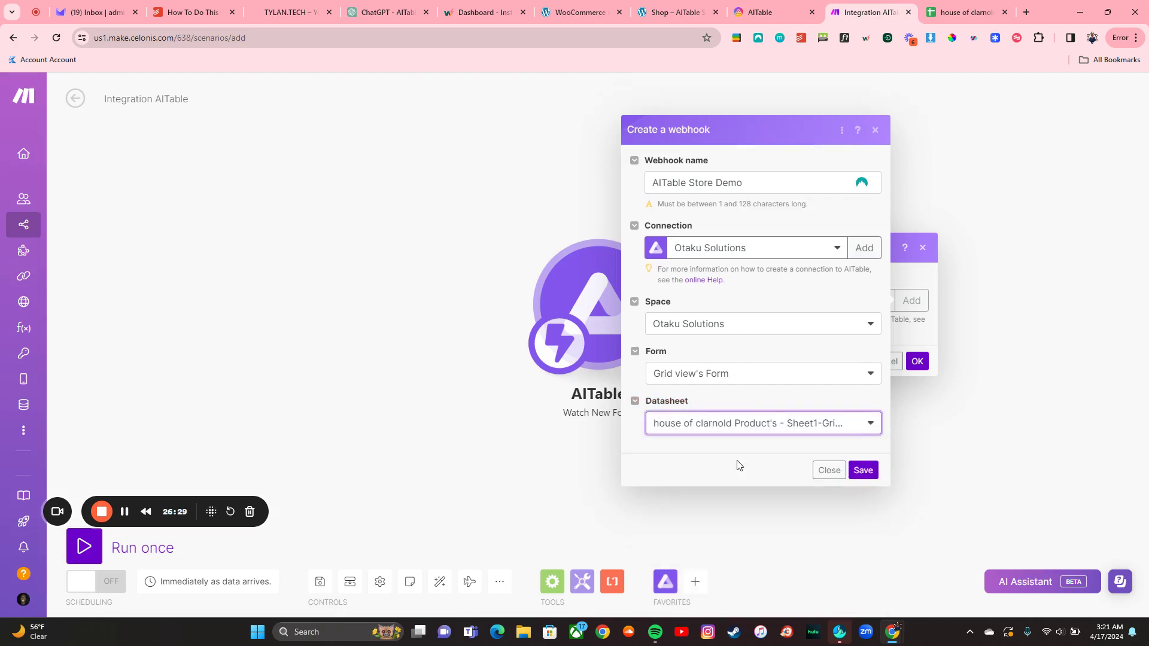
click(863, 471)
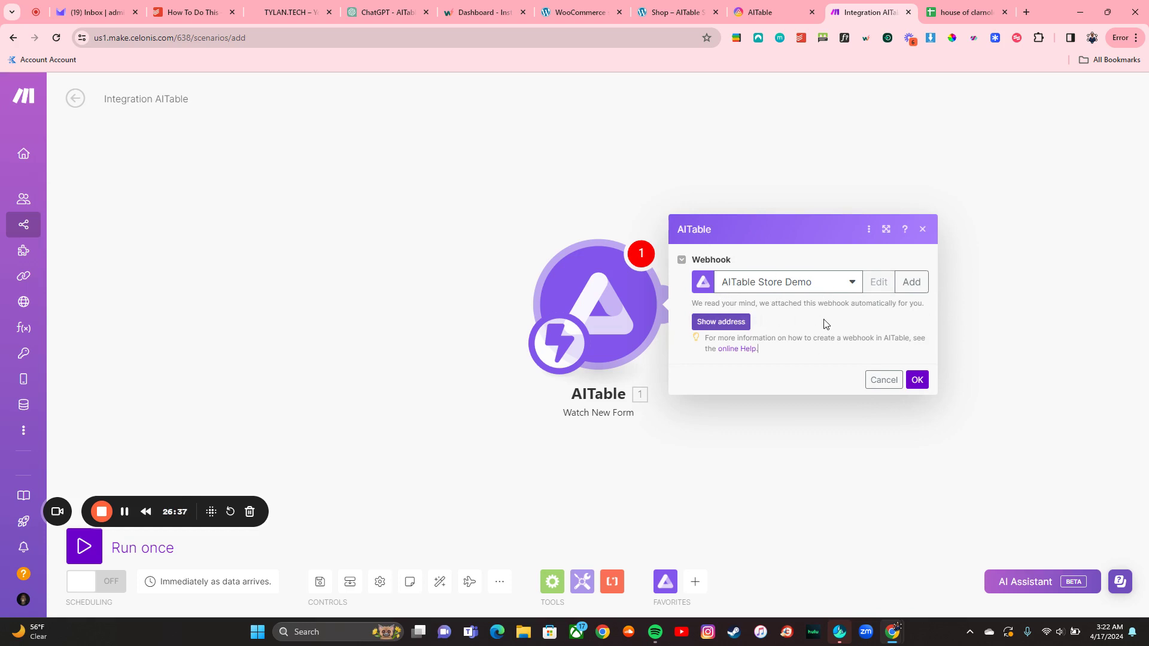
click(761, 6)
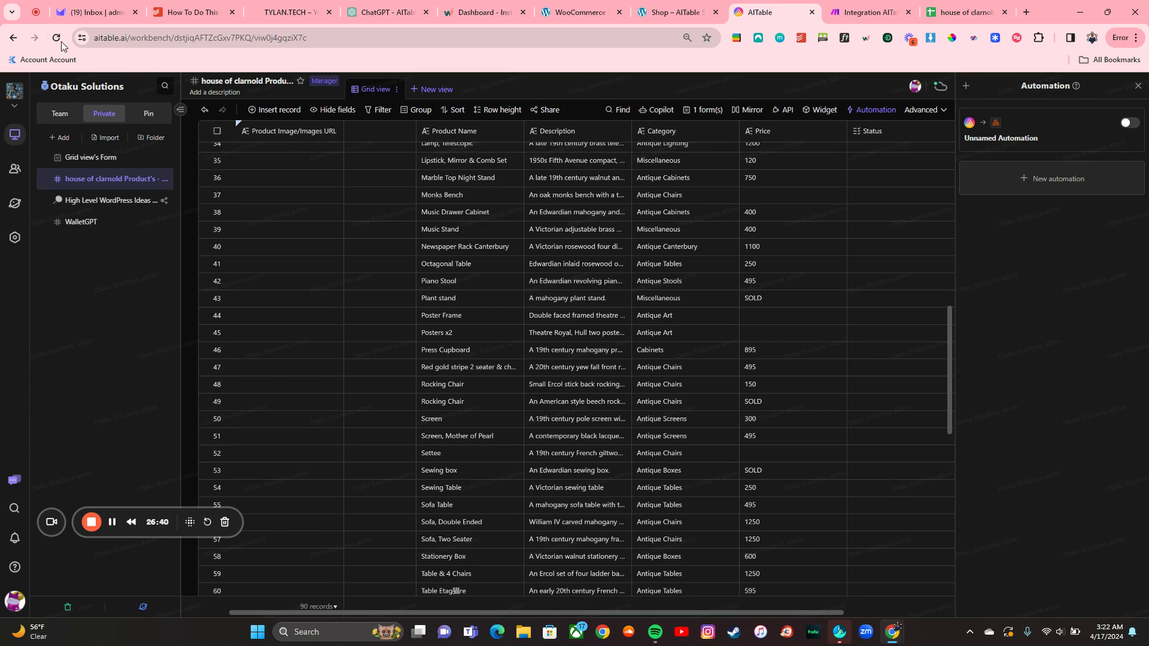
click(59, 41)
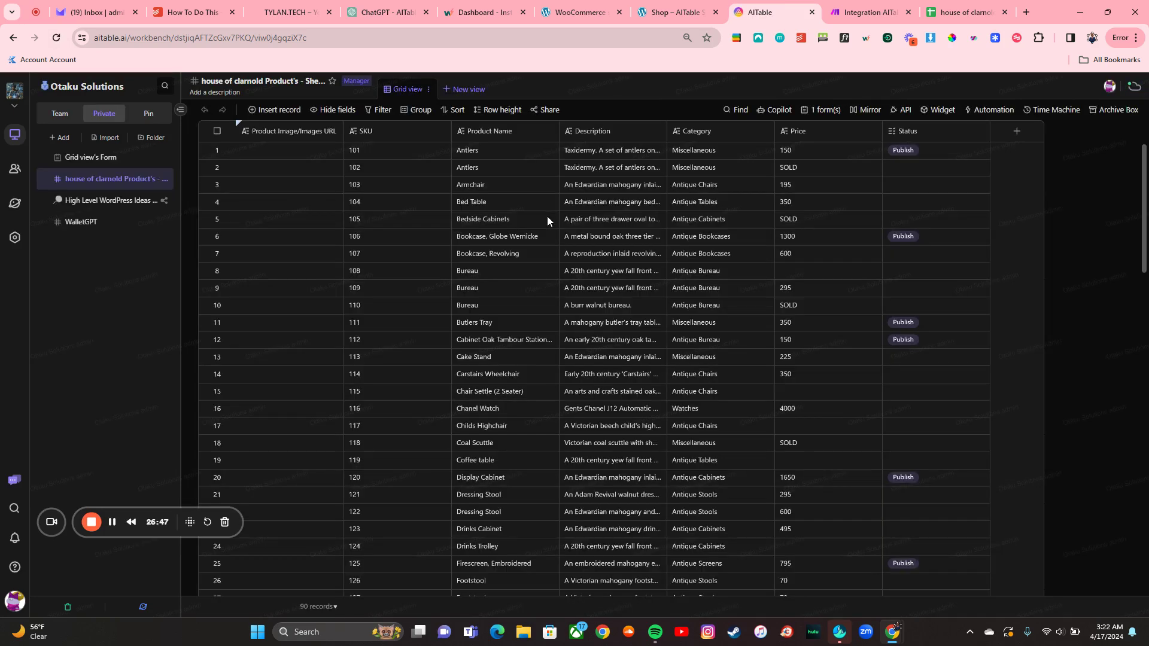
click(968, 112)
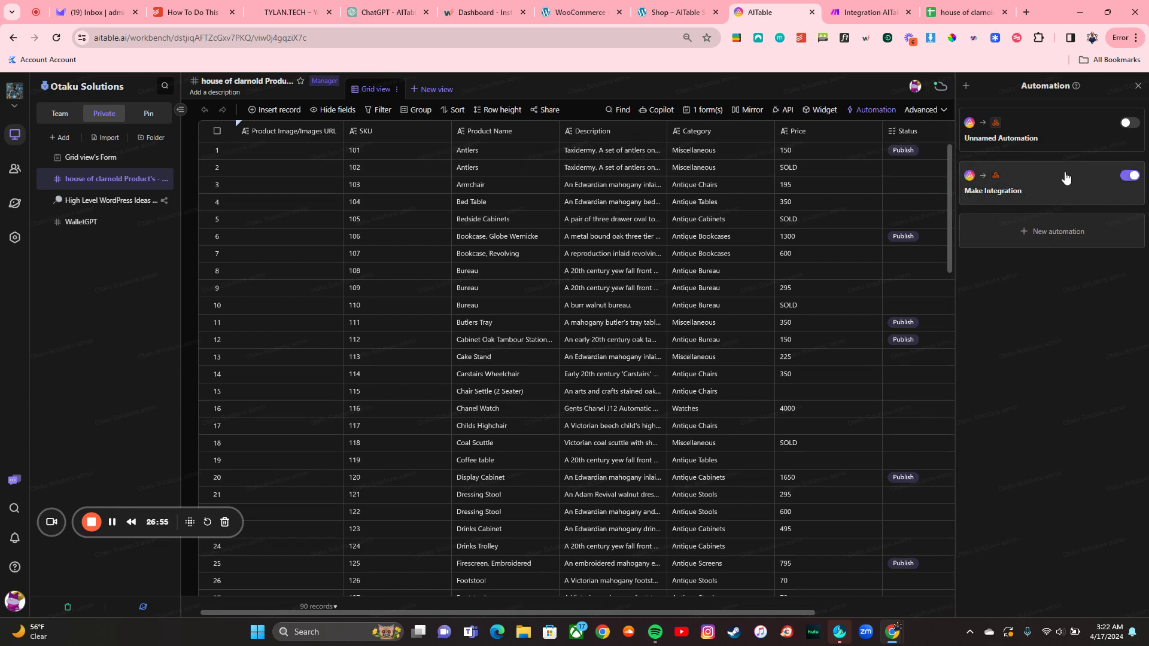
click(1064, 179)
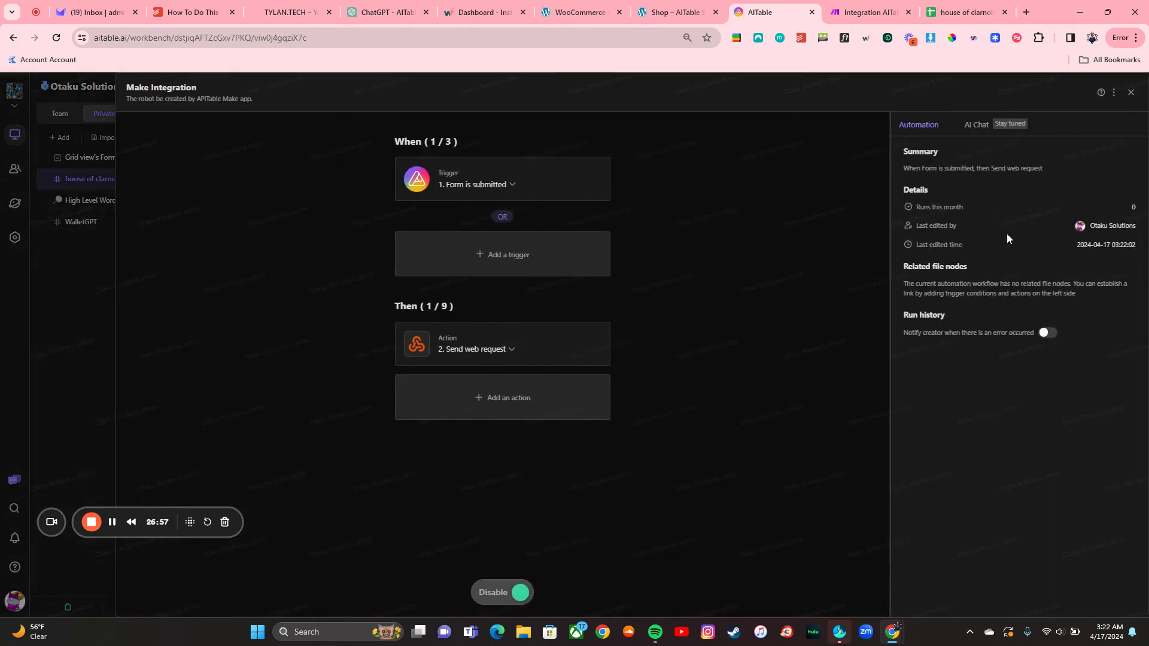
click(555, 342)
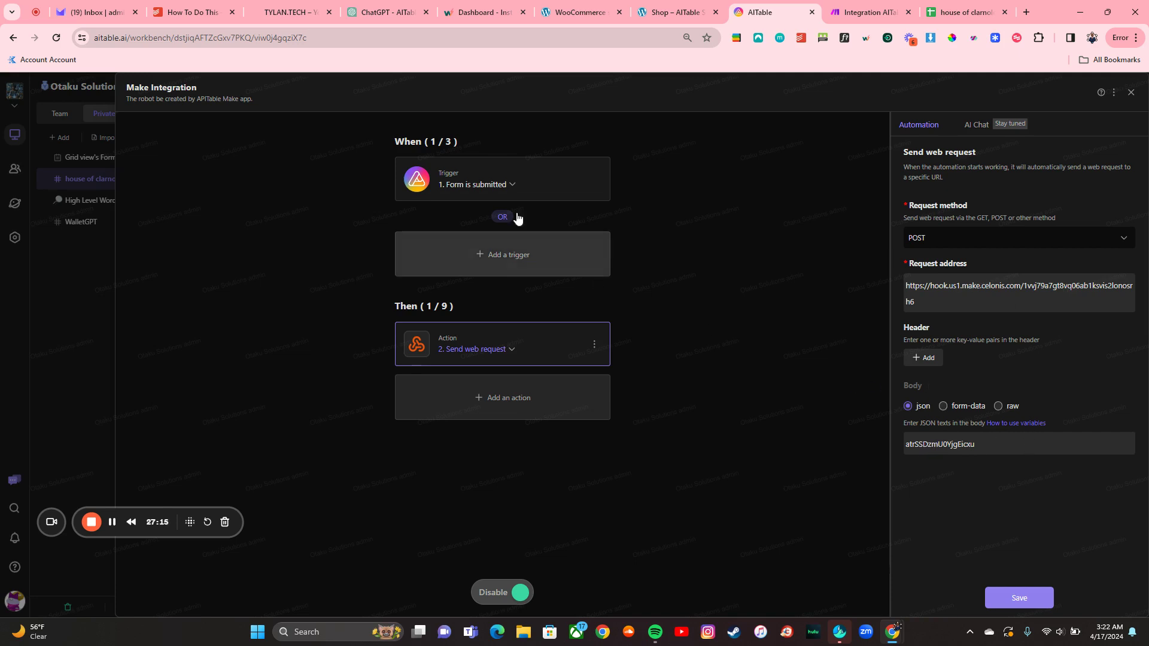
click(76, 286)
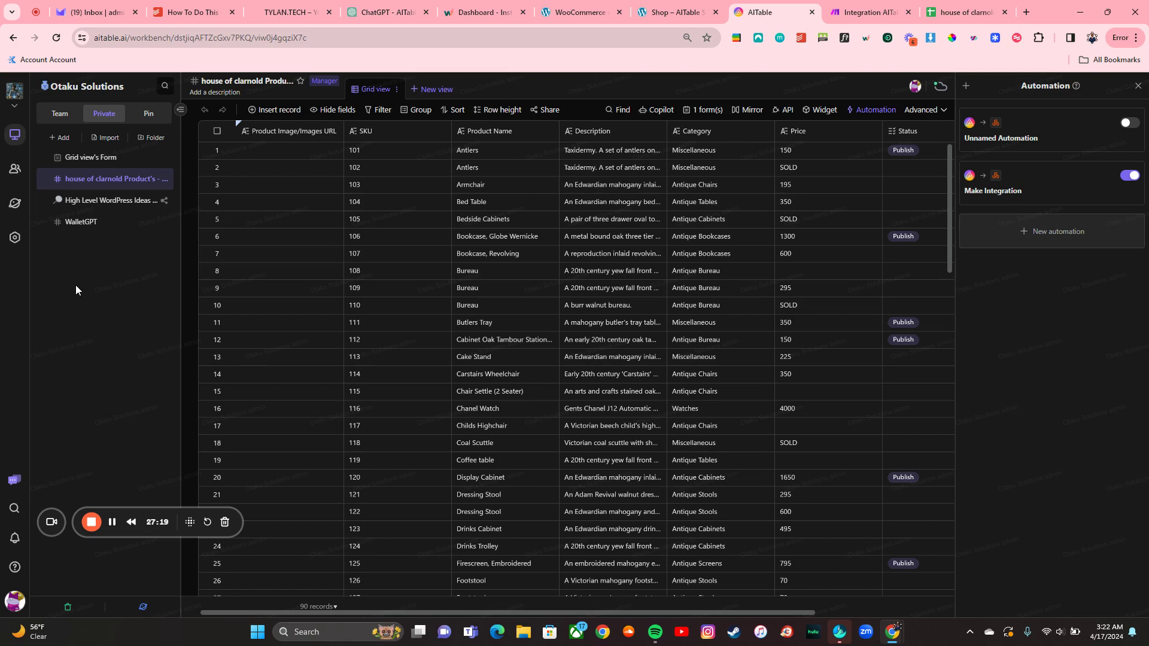
click(836, 5)
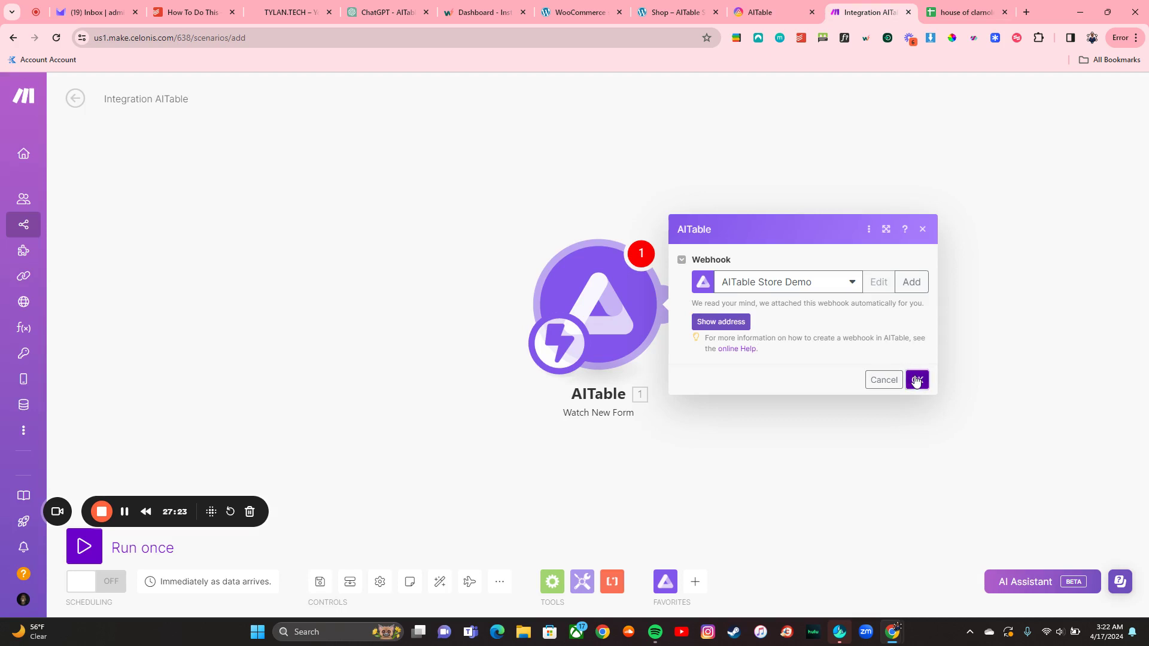
Step: Confirm the trigger settings and add a WooCommerce Create a Product module
click(916, 381)
click(672, 304)
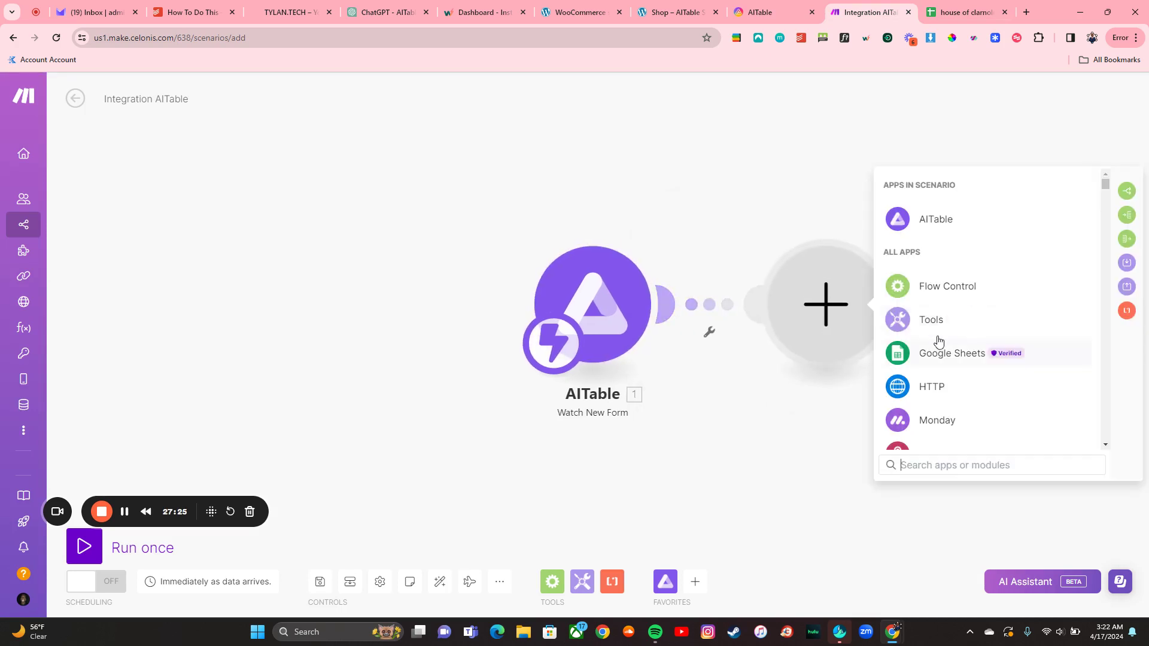
text(woo)
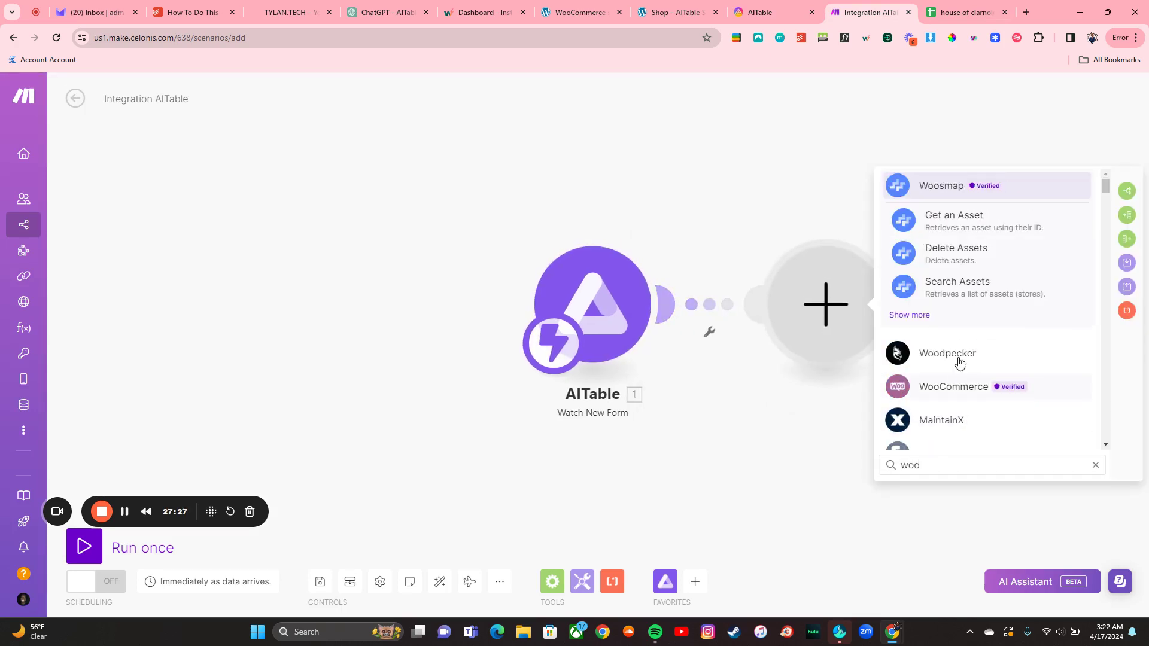
click(952, 383)
text(c)
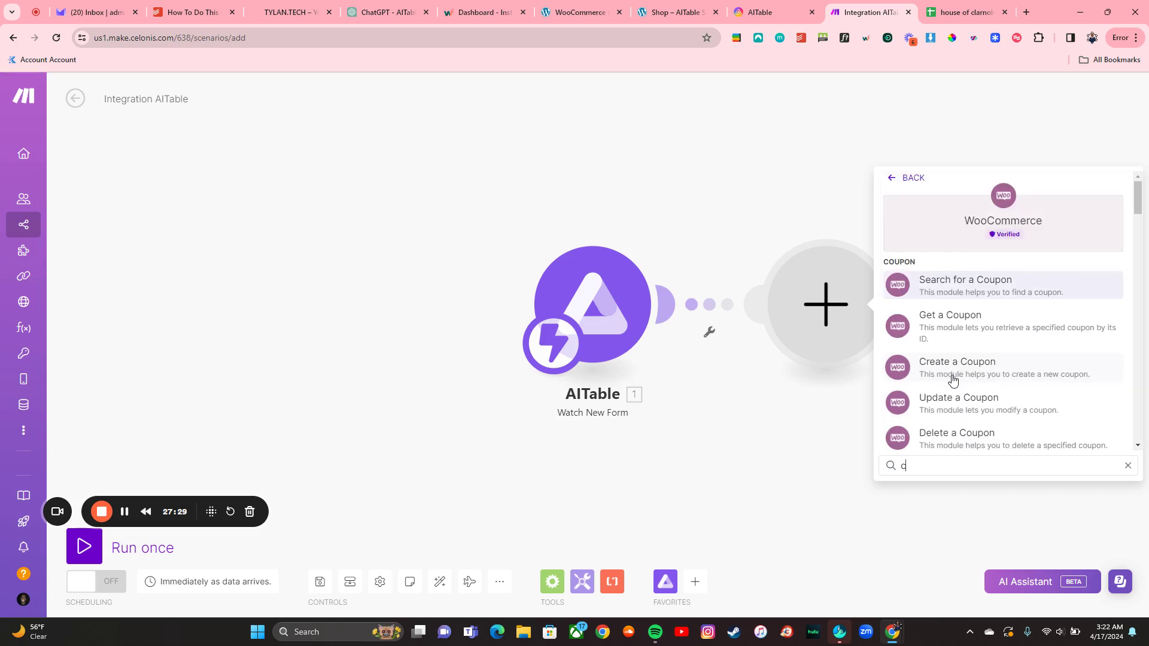
text(reate)
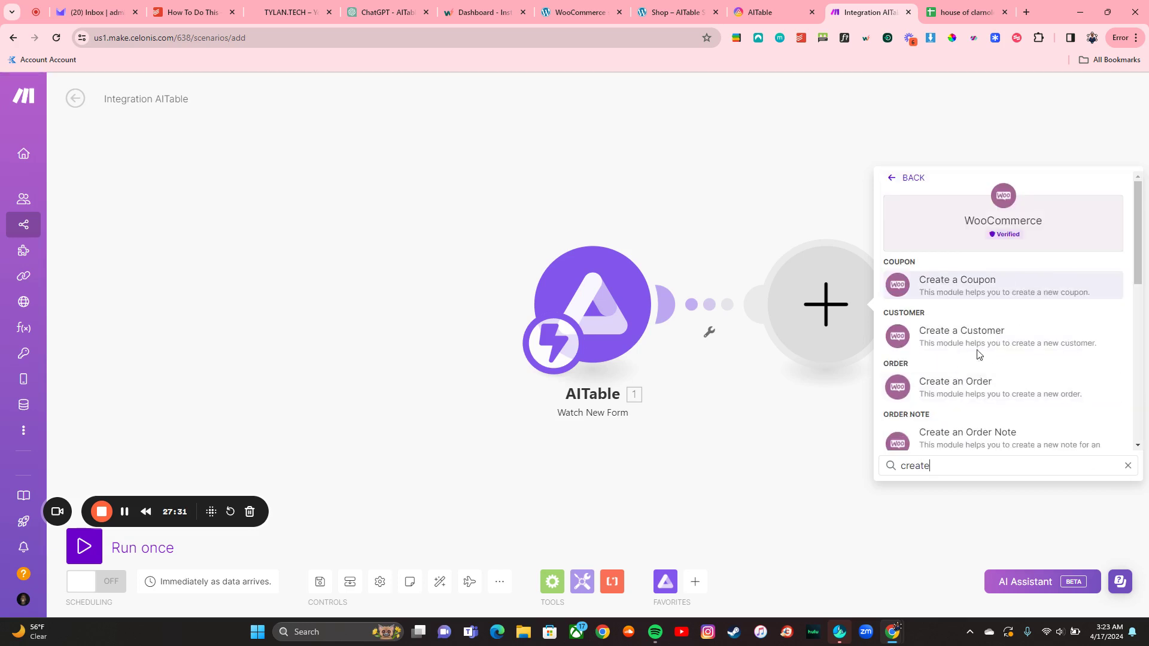
scroll(1018, 336, down, 2)
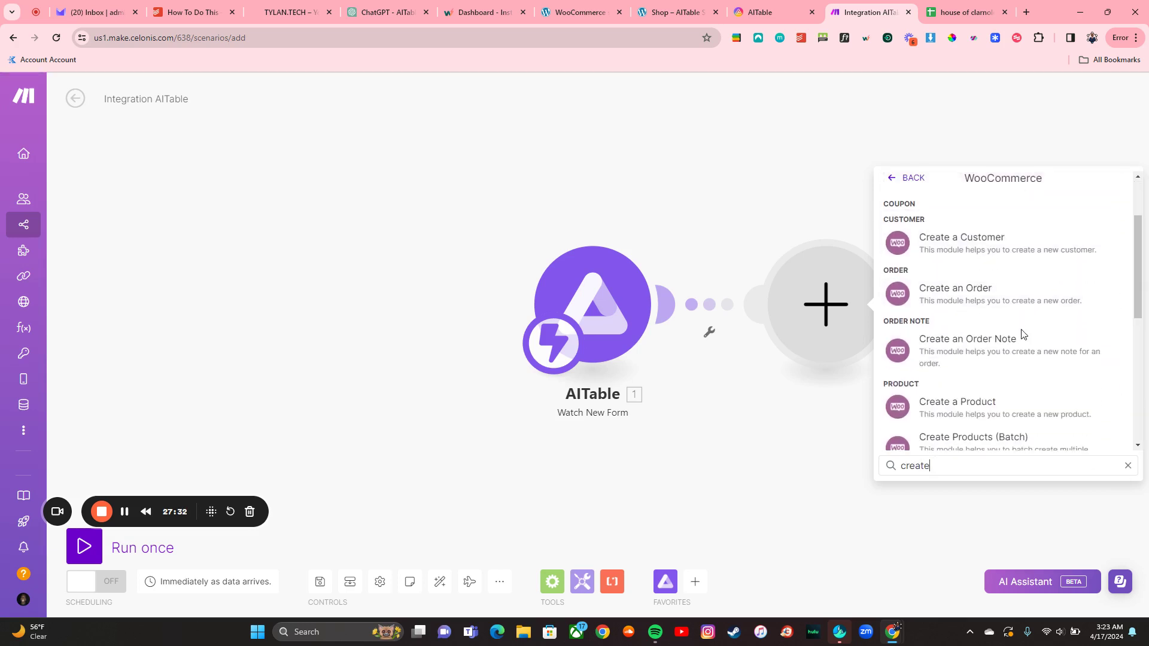
click(1011, 403)
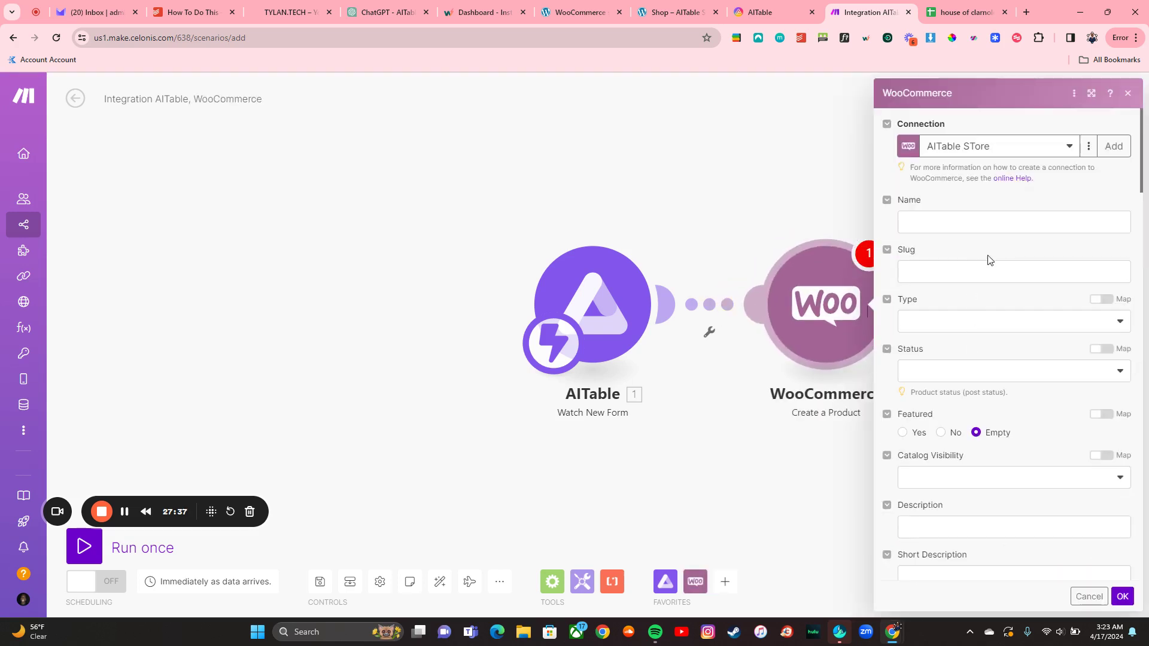
Step: Delete the WooCommerce module again and run the scenario once
click(972, 223)
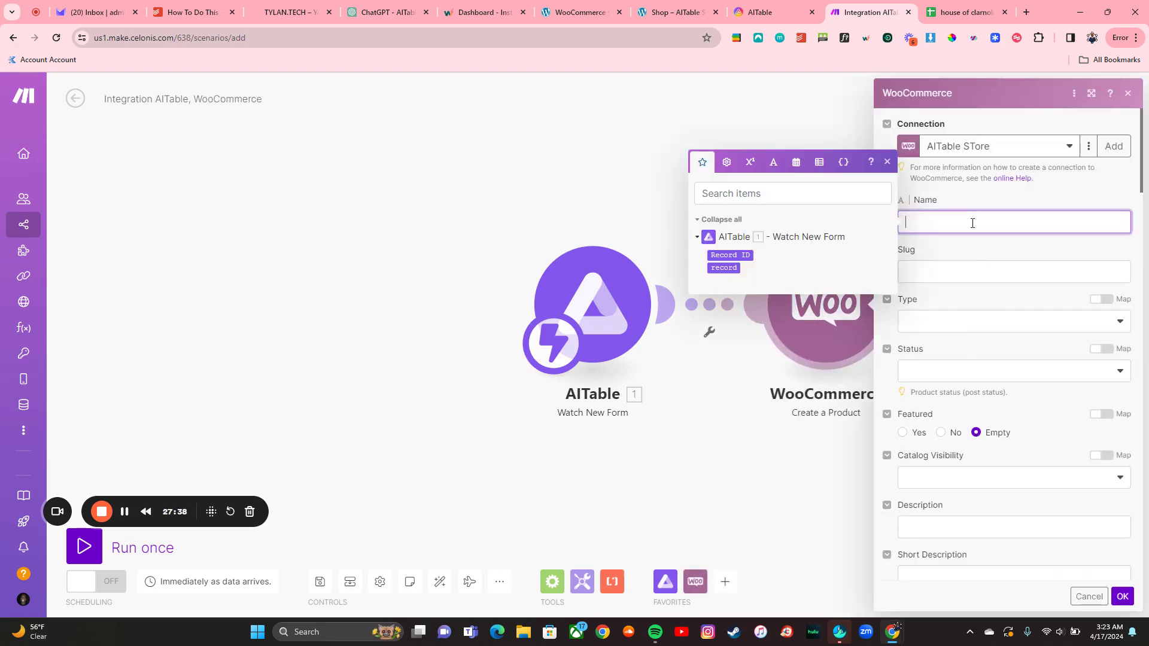
click(888, 162)
right_click(841, 309)
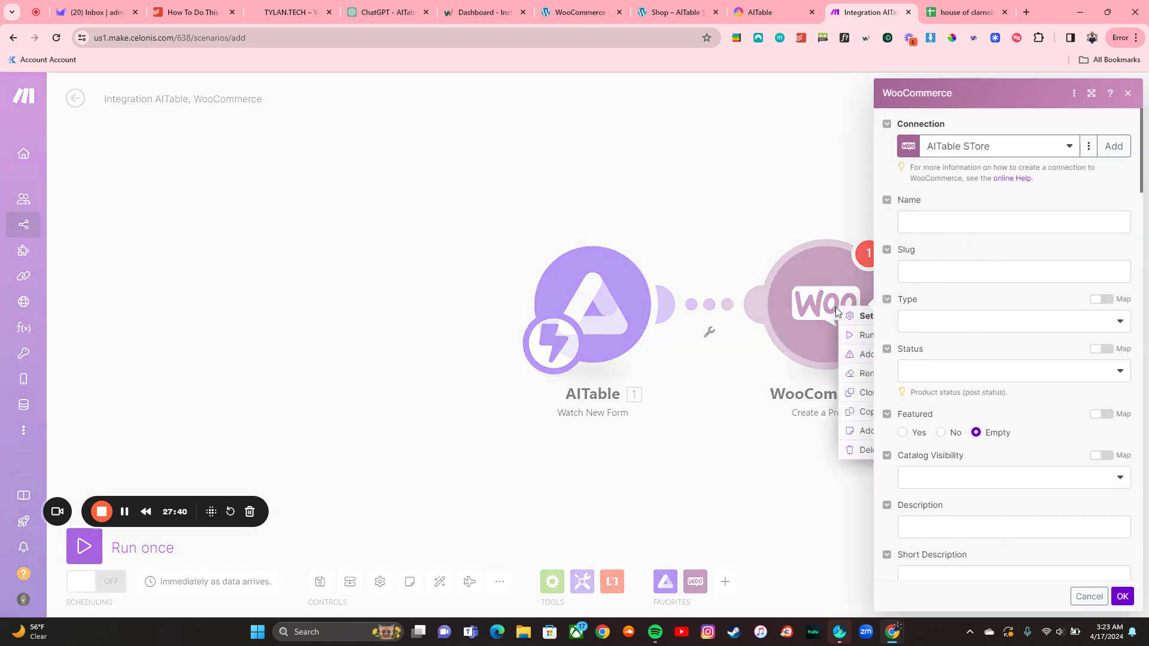
click(855, 449)
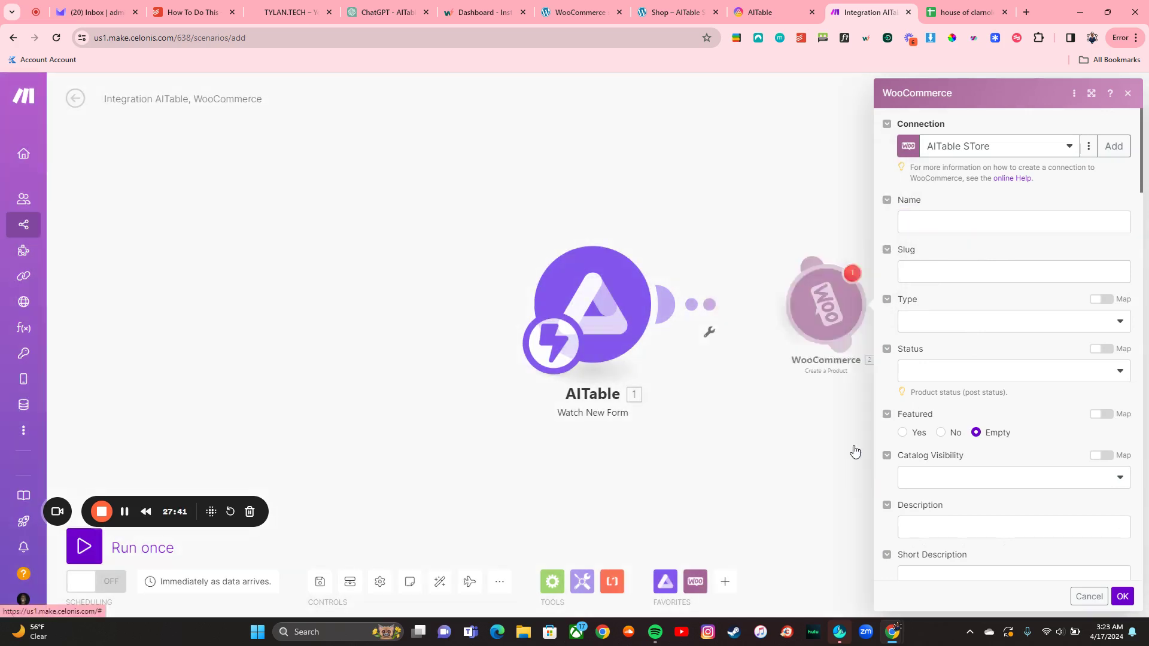
click(83, 547)
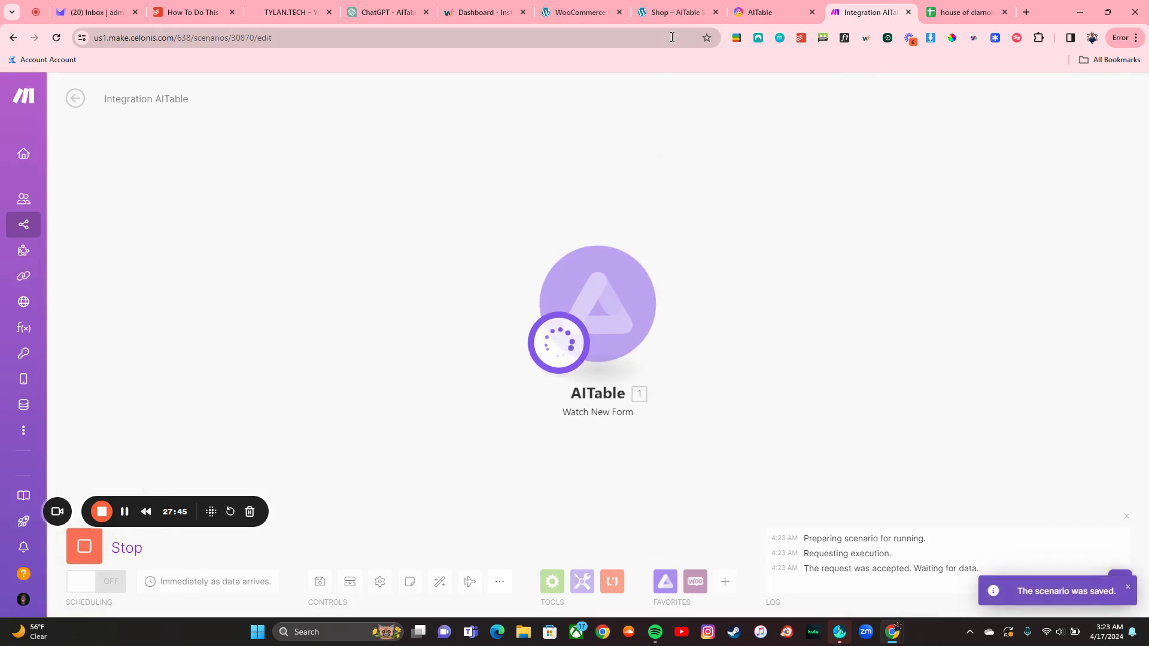
Step: Open Grid view's Form and enter SKU 8787387 with the expert-level course name
click(772, 12)
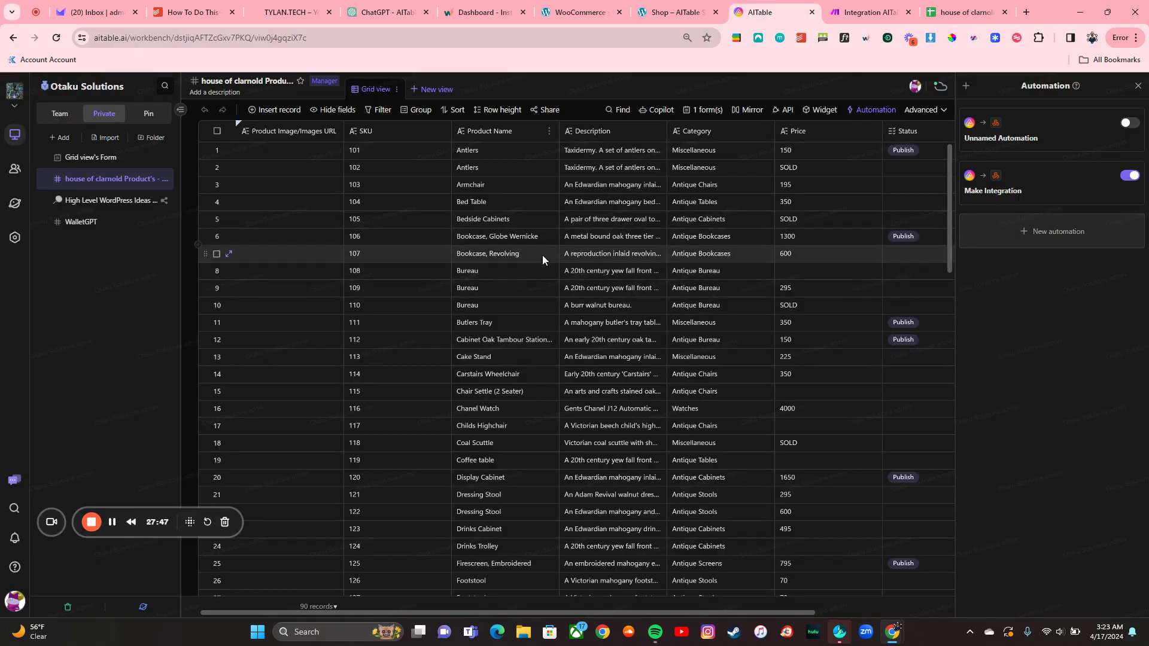
click(91, 163)
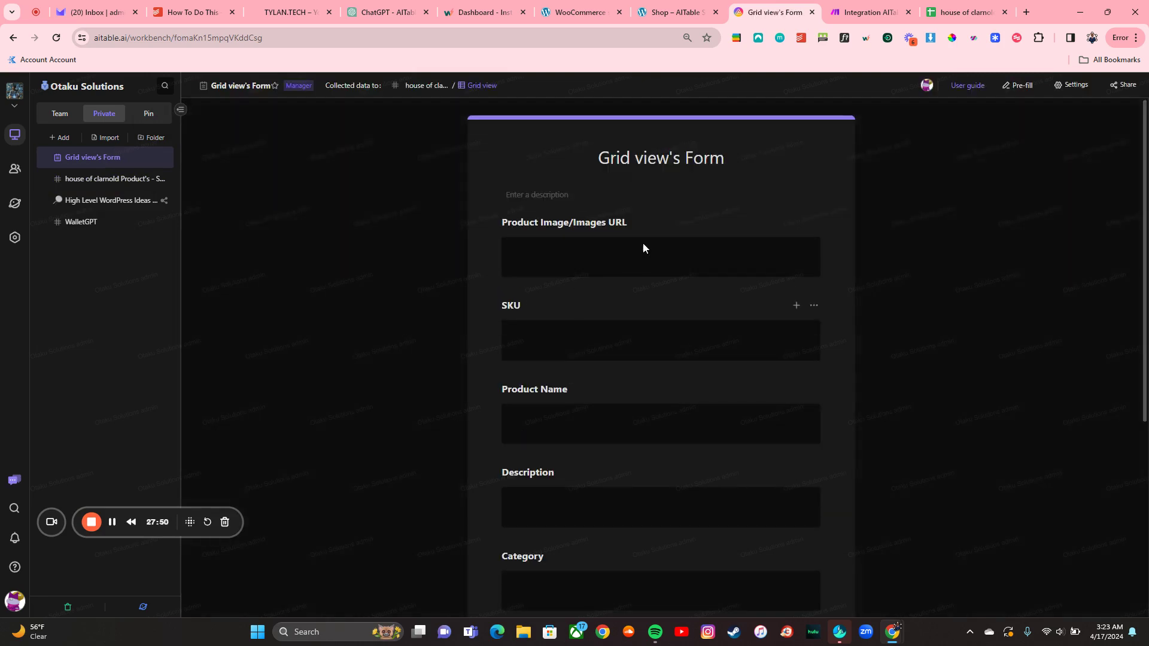
click(644, 243)
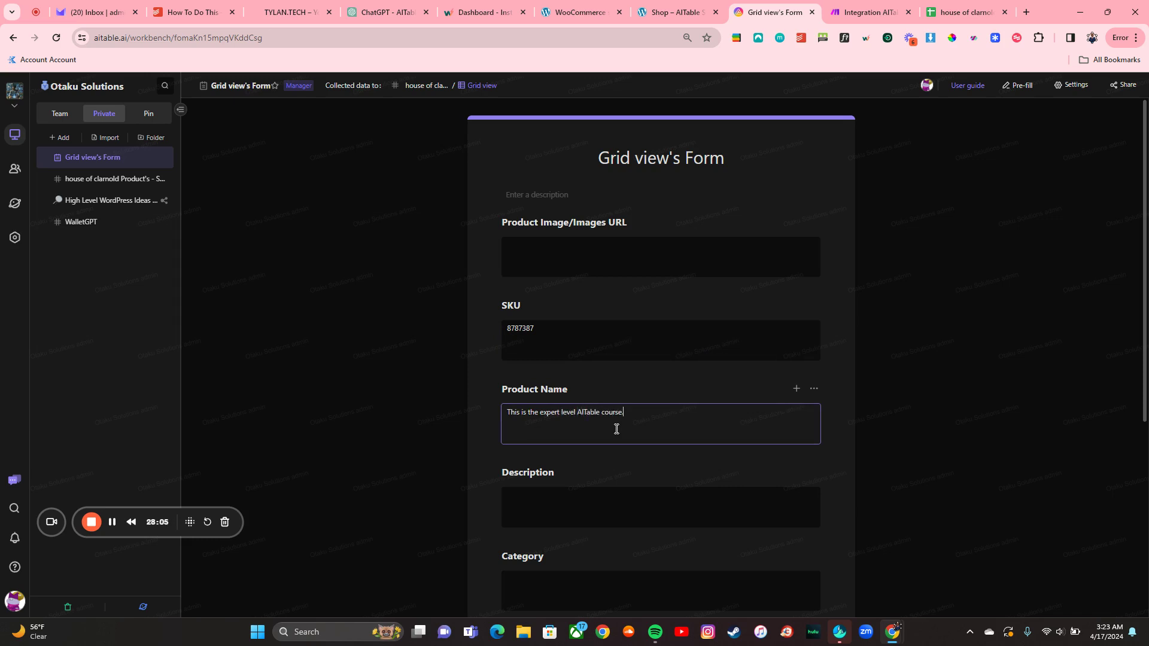
click(608, 502)
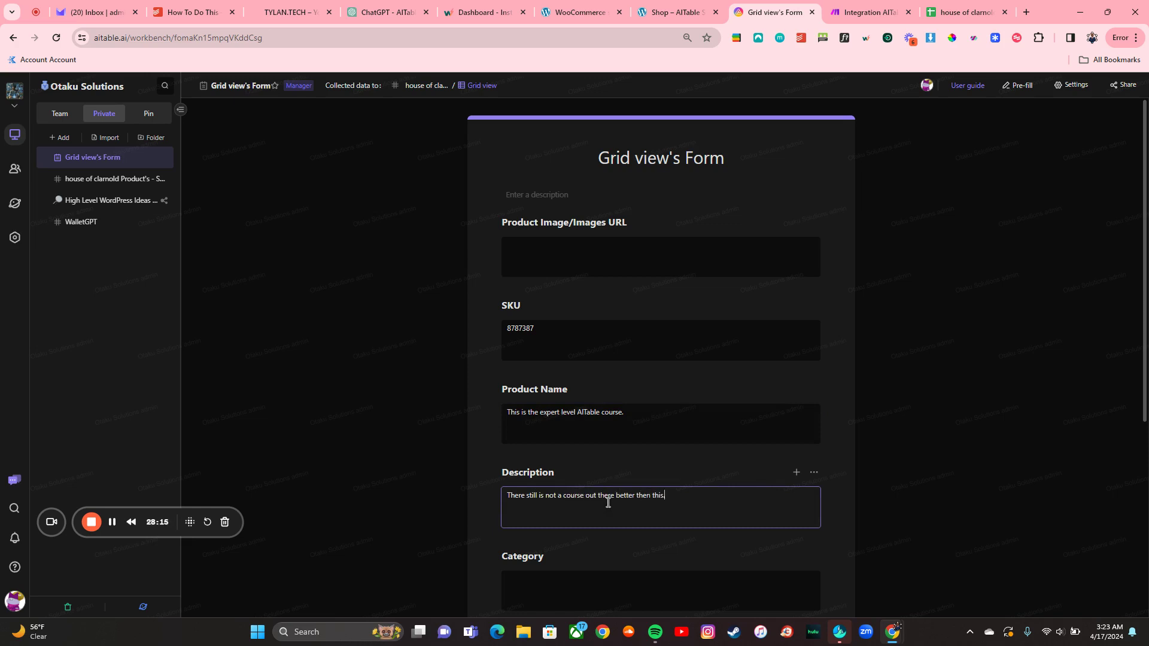
Step: Add the description, price 997 and Draft status, then submit and return to Make
scroll(608, 503, down, 3)
click(608, 503)
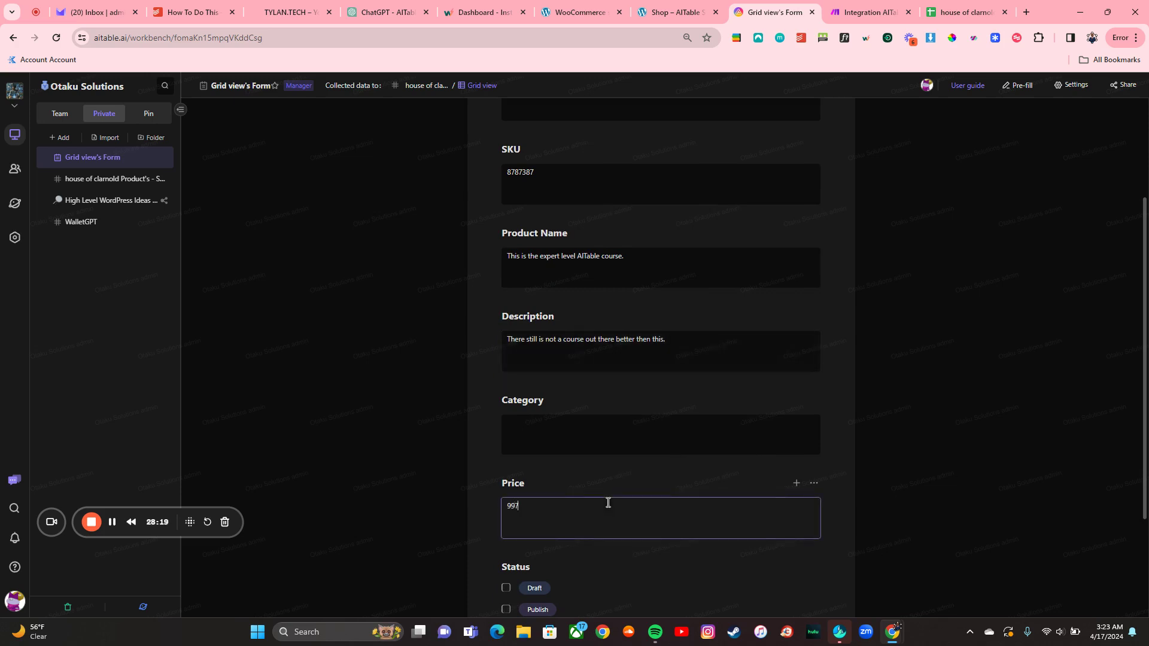
scroll(609, 508, down, 2)
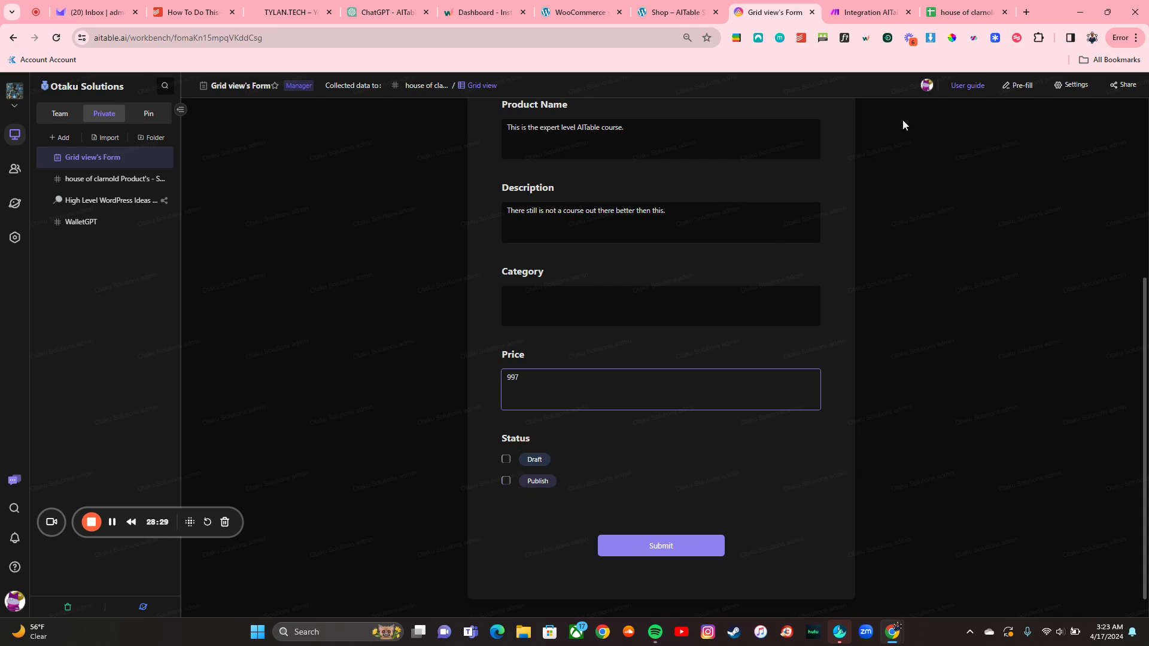
click(506, 459)
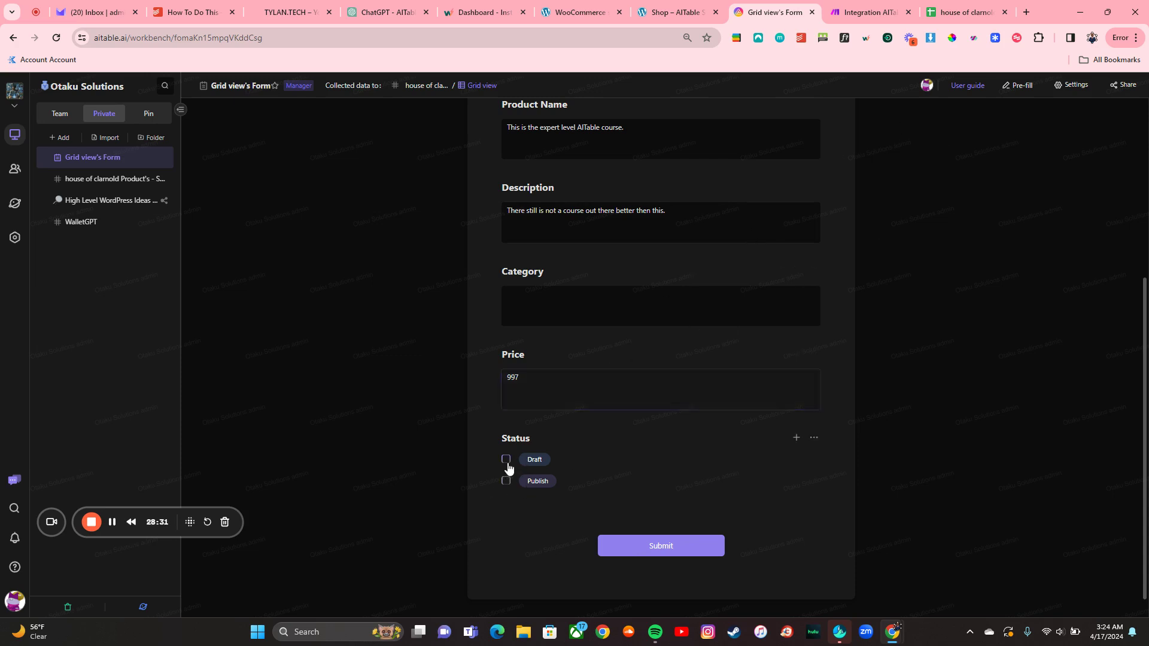
click(658, 546)
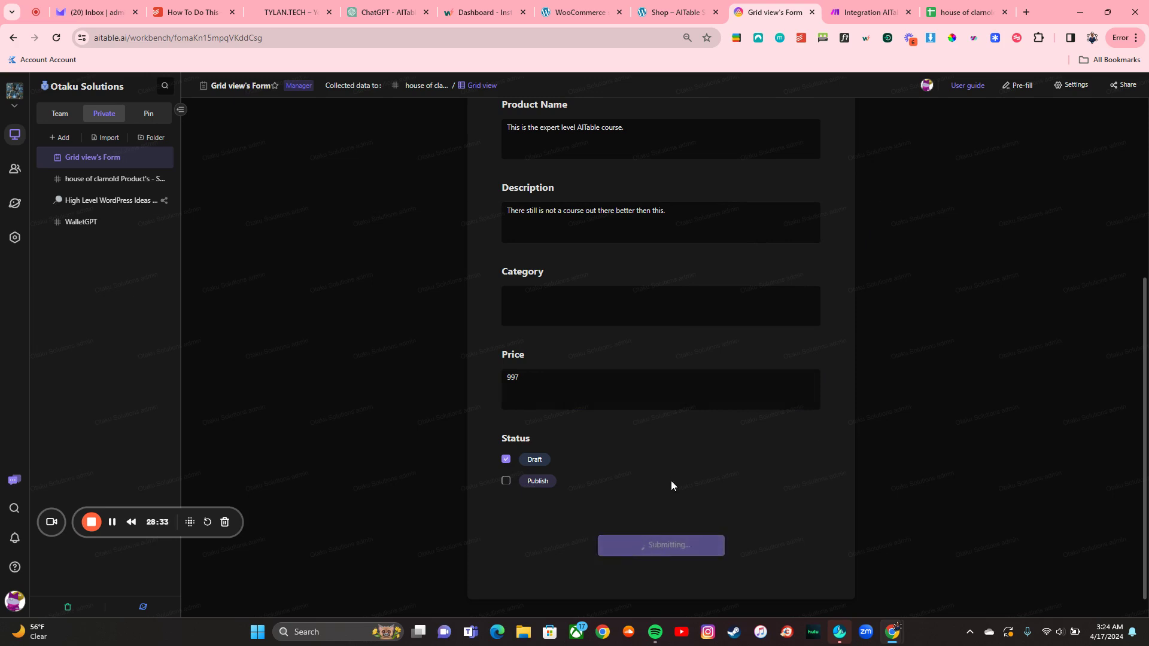
click(868, 12)
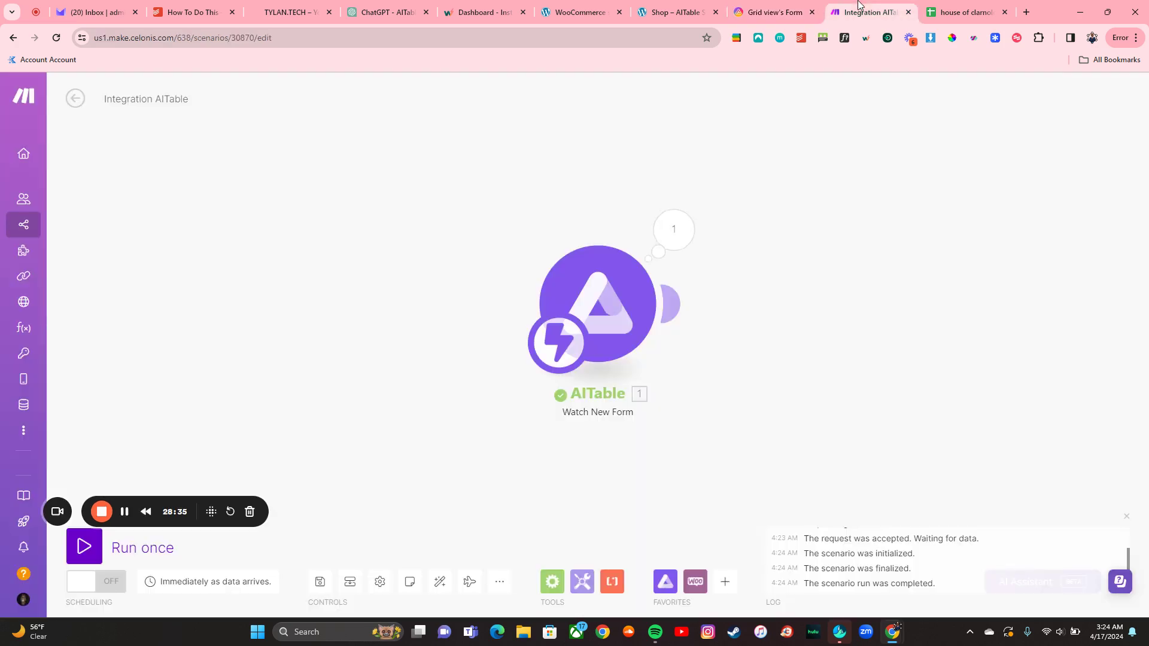
Step: Review the trigger's received bundle and add a WooCommerce Create a Product module
click(680, 228)
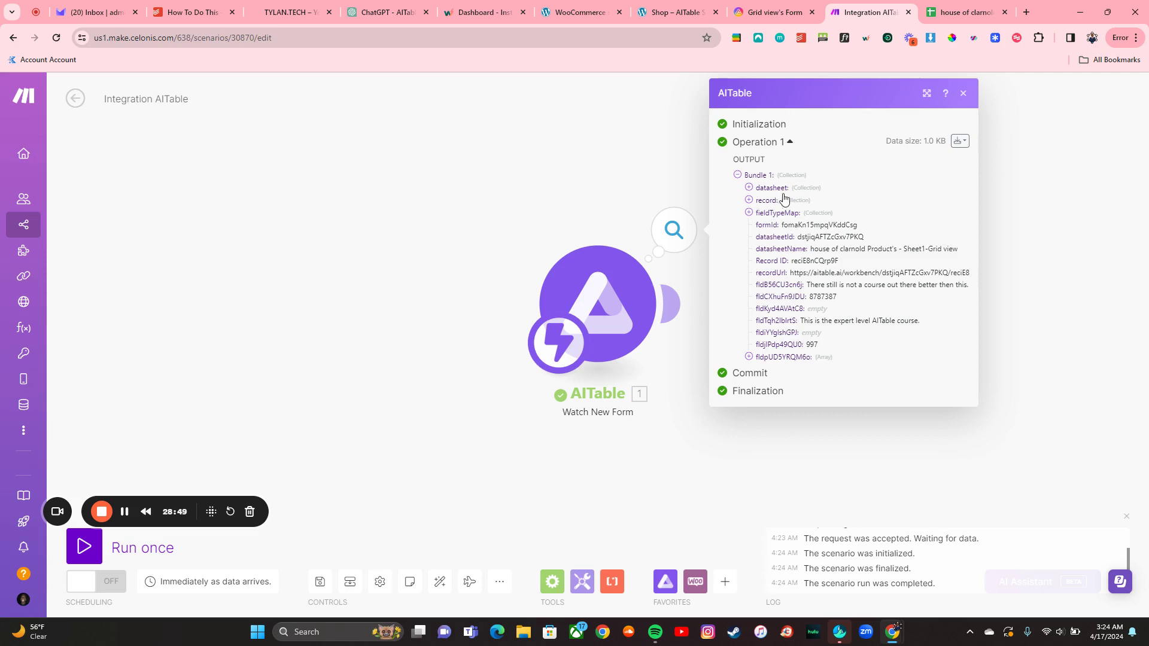
click(685, 419)
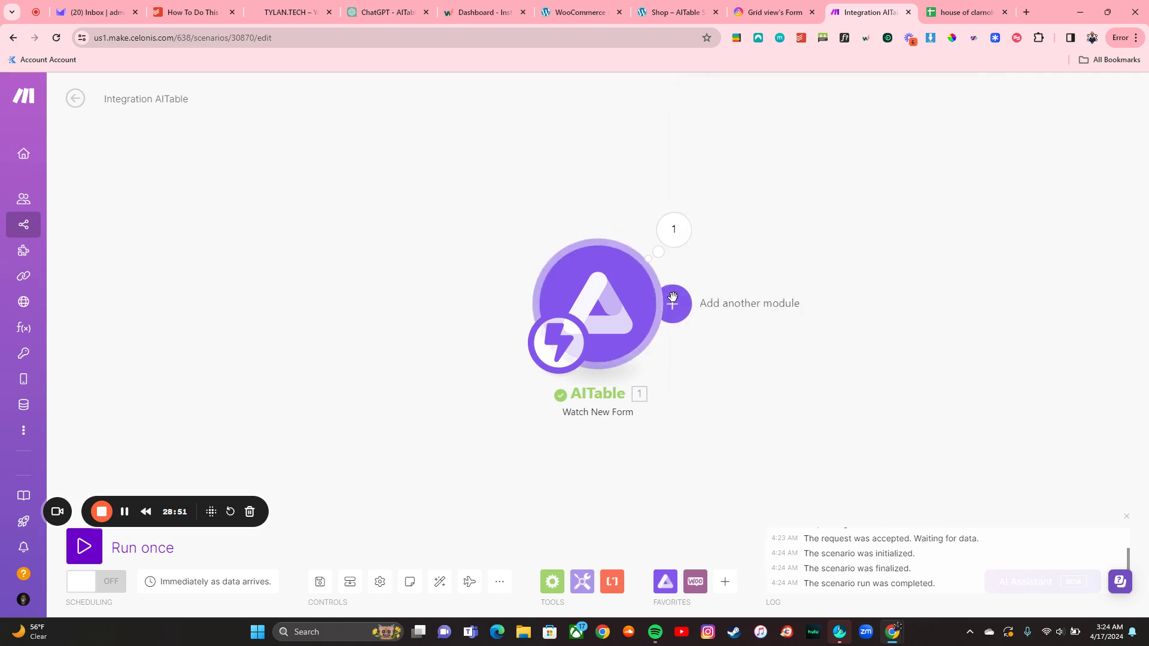
click(669, 304)
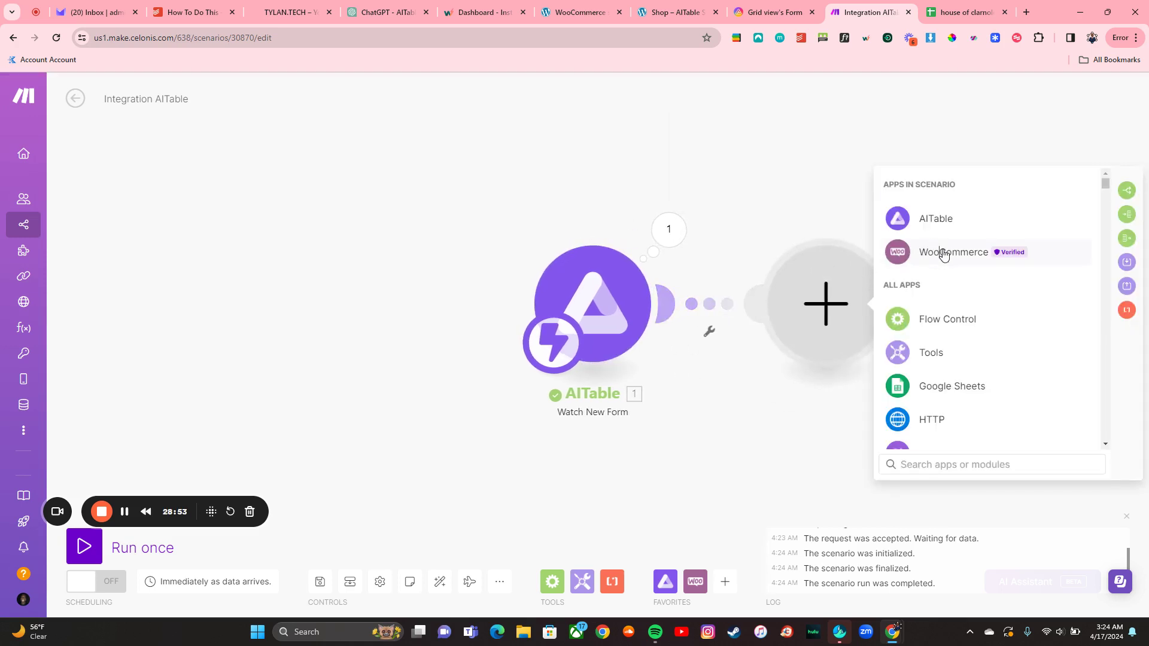
click(926, 250)
text(creat)
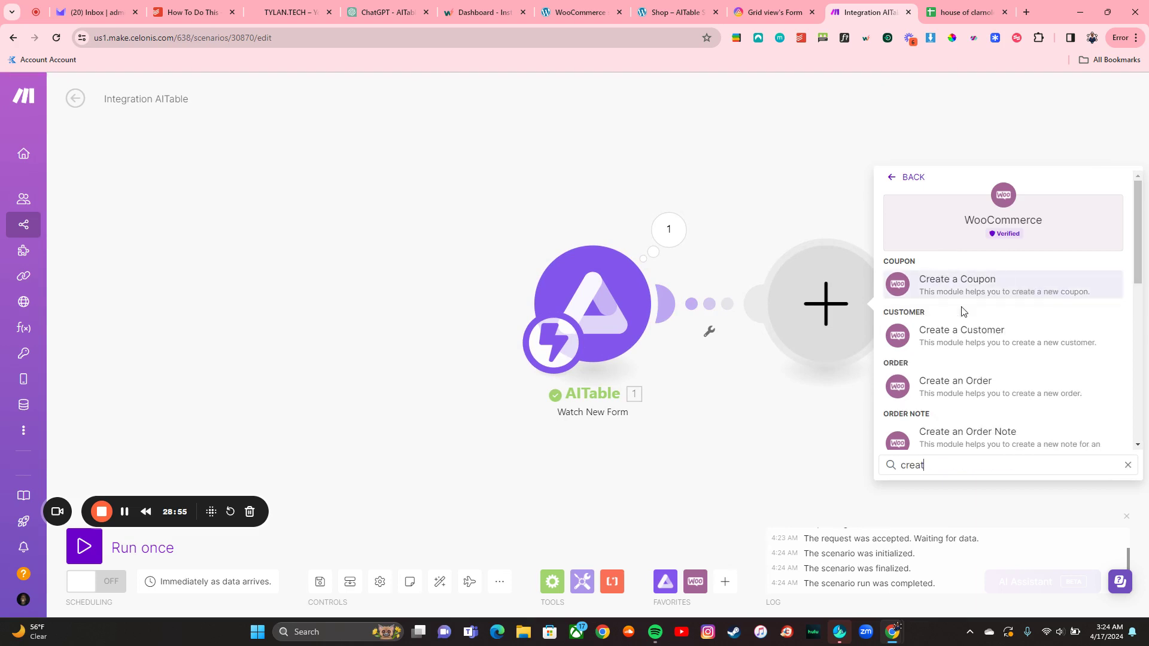
text(e a pr)
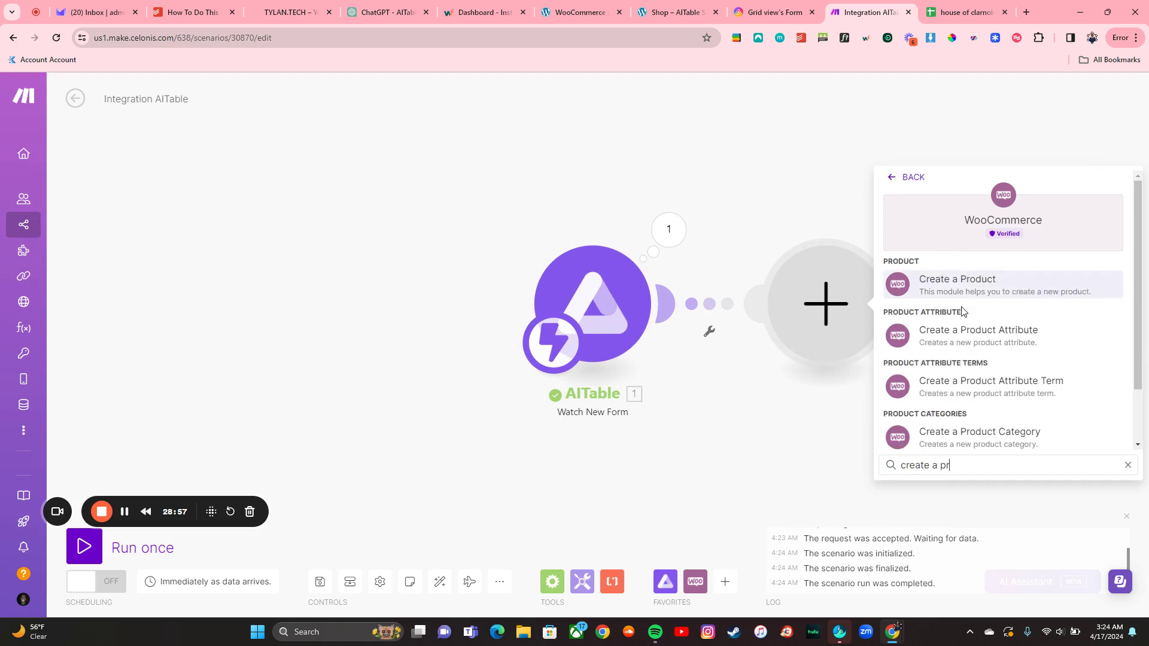
click(1016, 289)
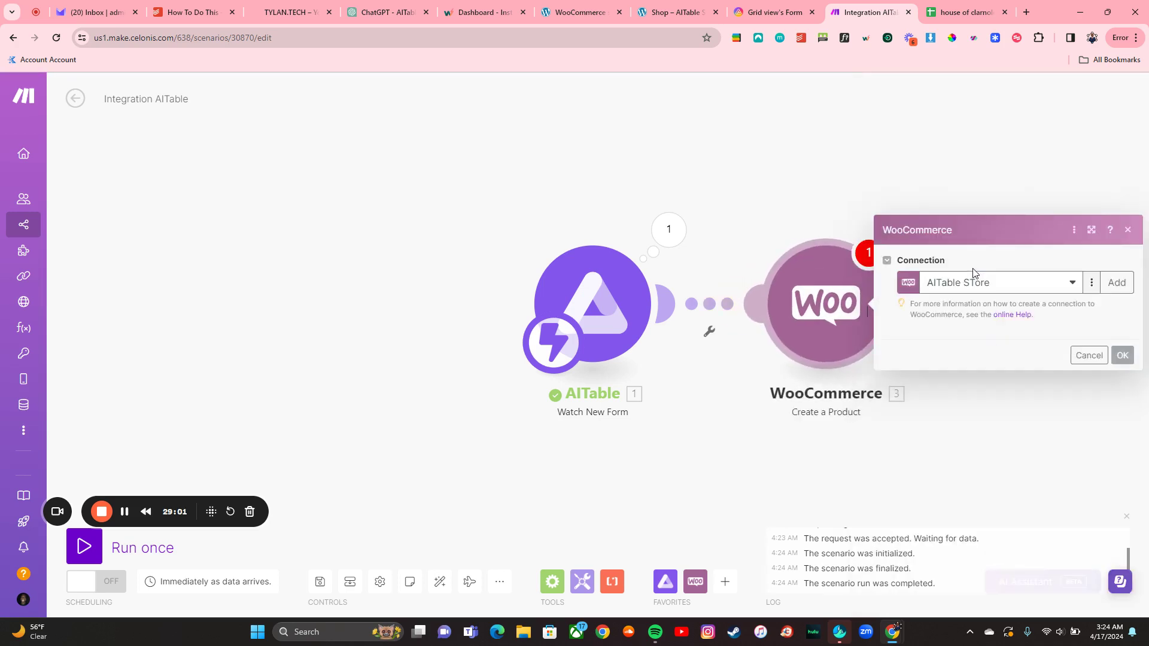
click(950, 224)
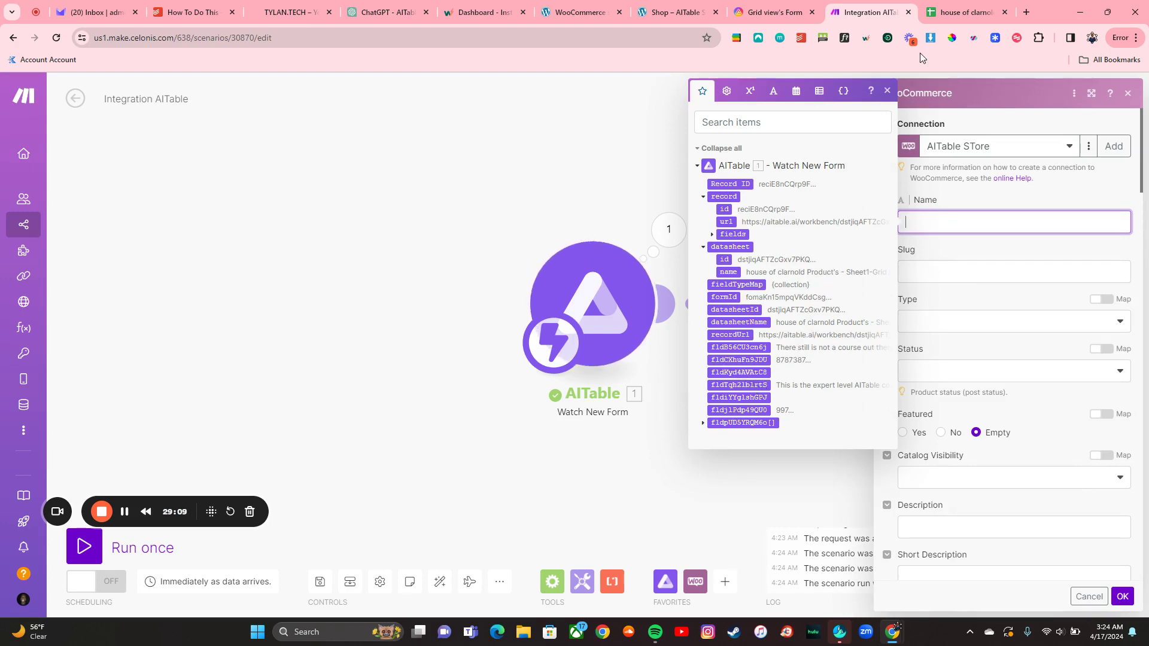
Step: Check the submitted record in AITable's product datasheet
click(773, 12)
scroll(730, 257, up, 5)
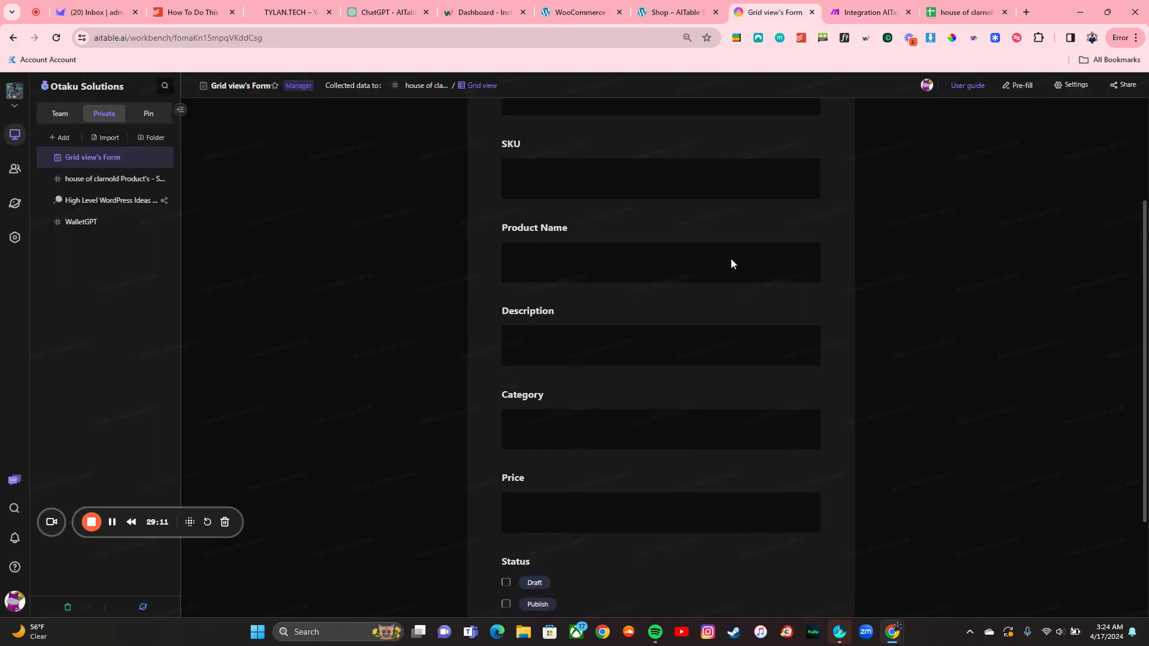
click(116, 179)
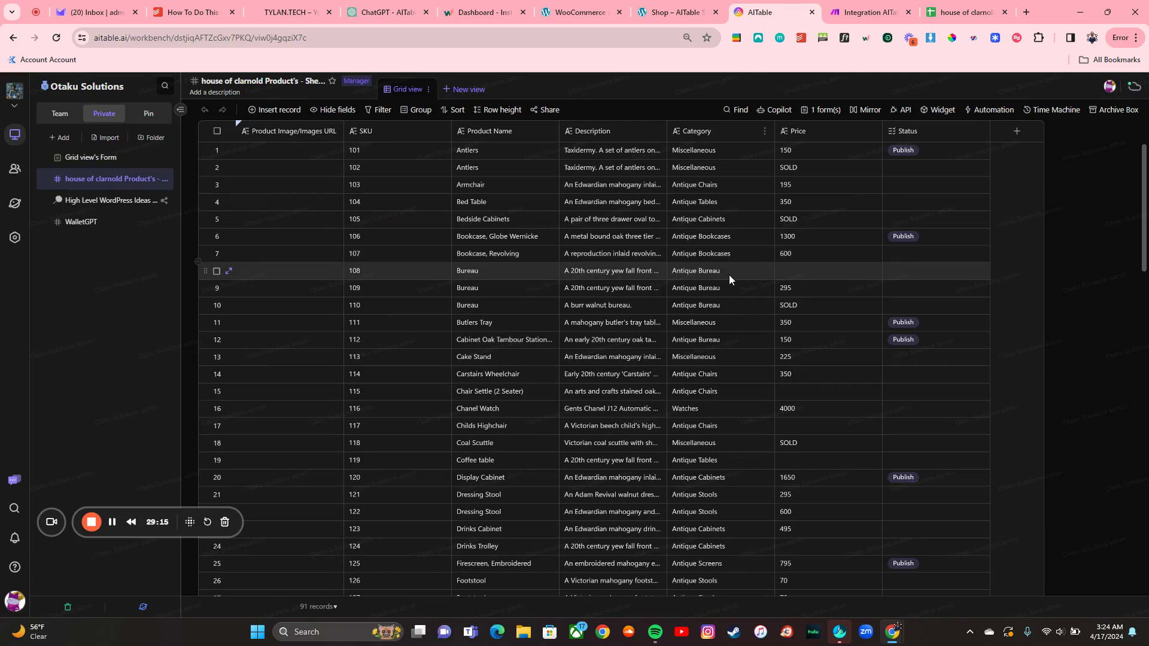
scroll(729, 275, down, 1)
scroll(729, 274, down, 15)
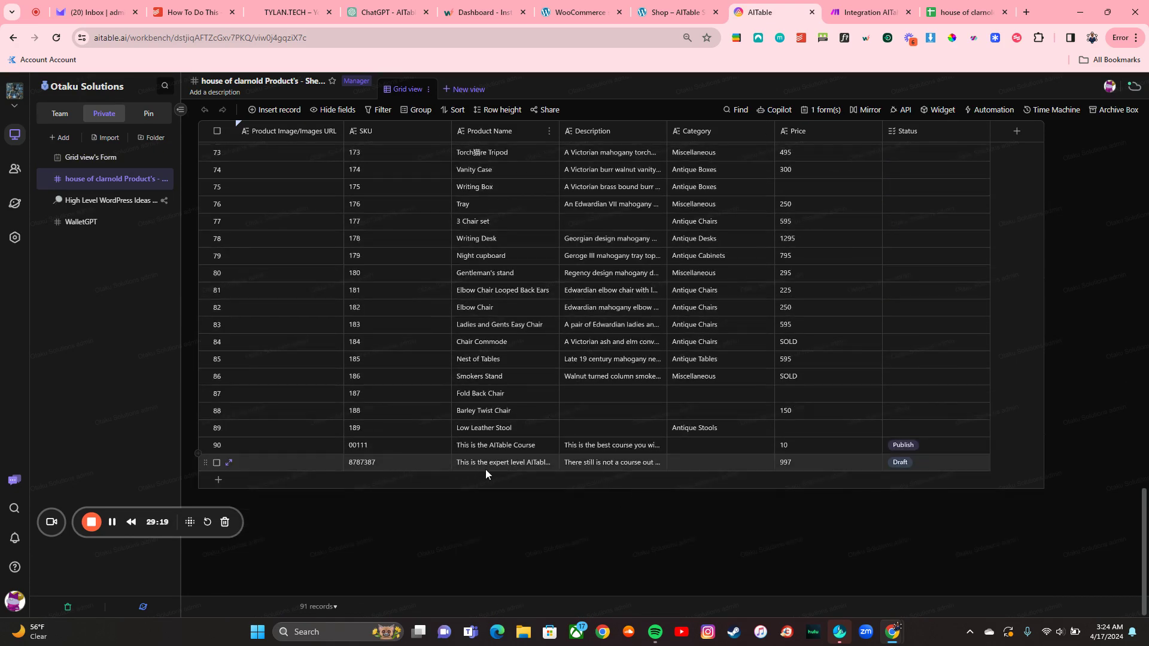
Step: Map the form's name, description, SKU and price into Name, Description, SKU and Regular Price
click(869, 12)
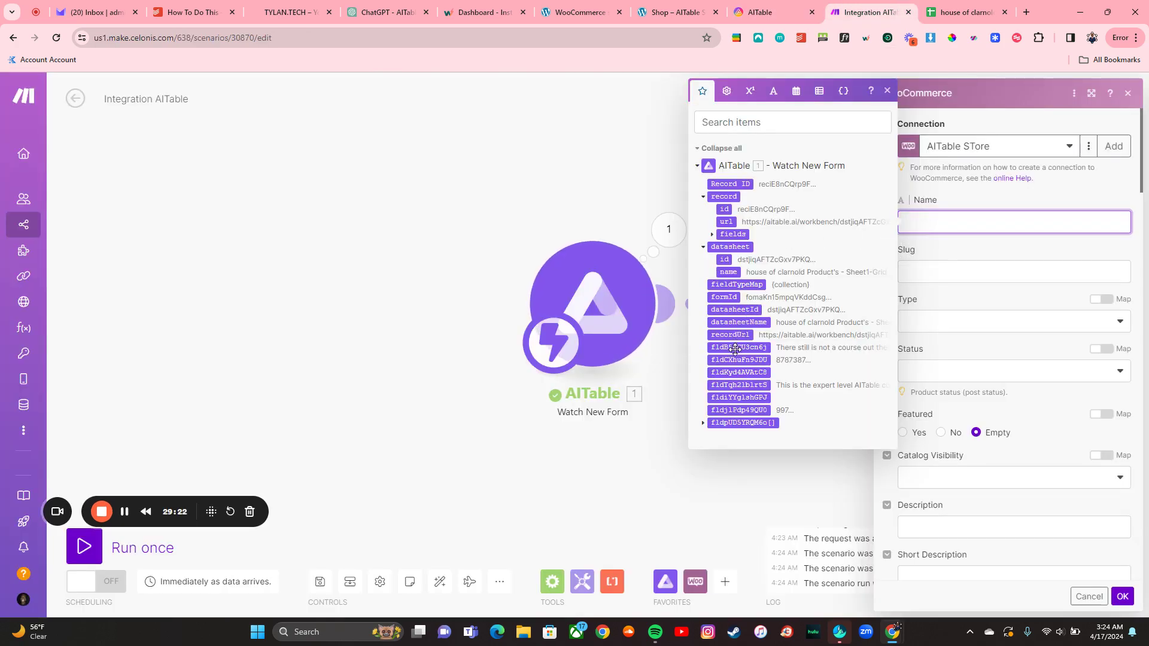
click(741, 385)
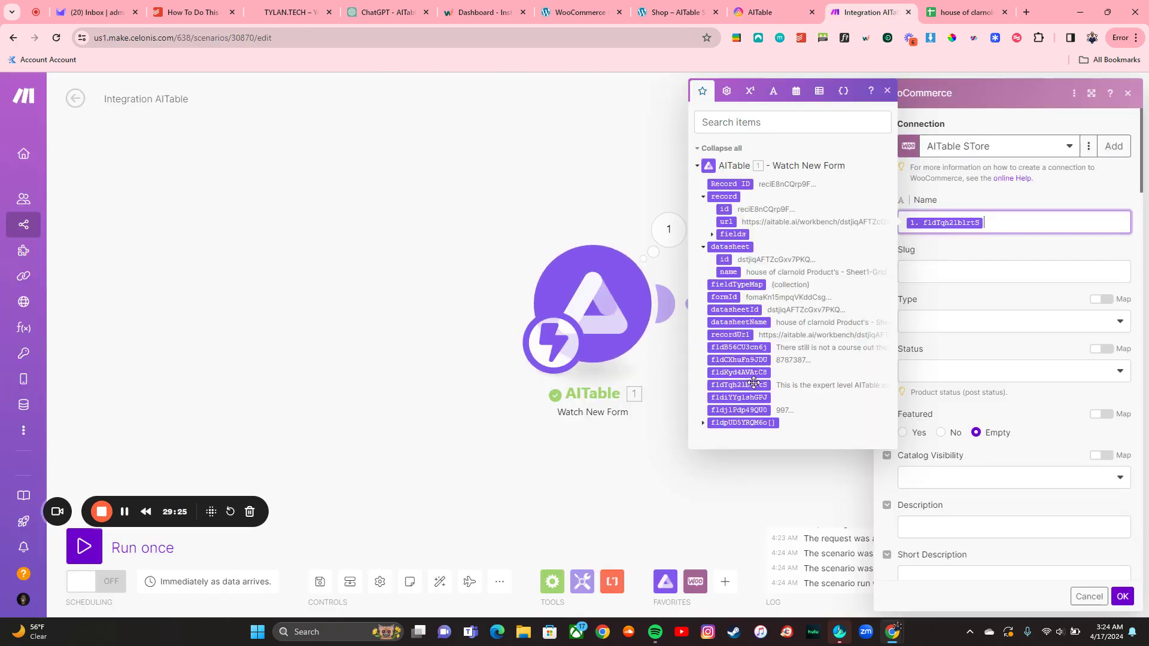
scroll(956, 504, down, 1)
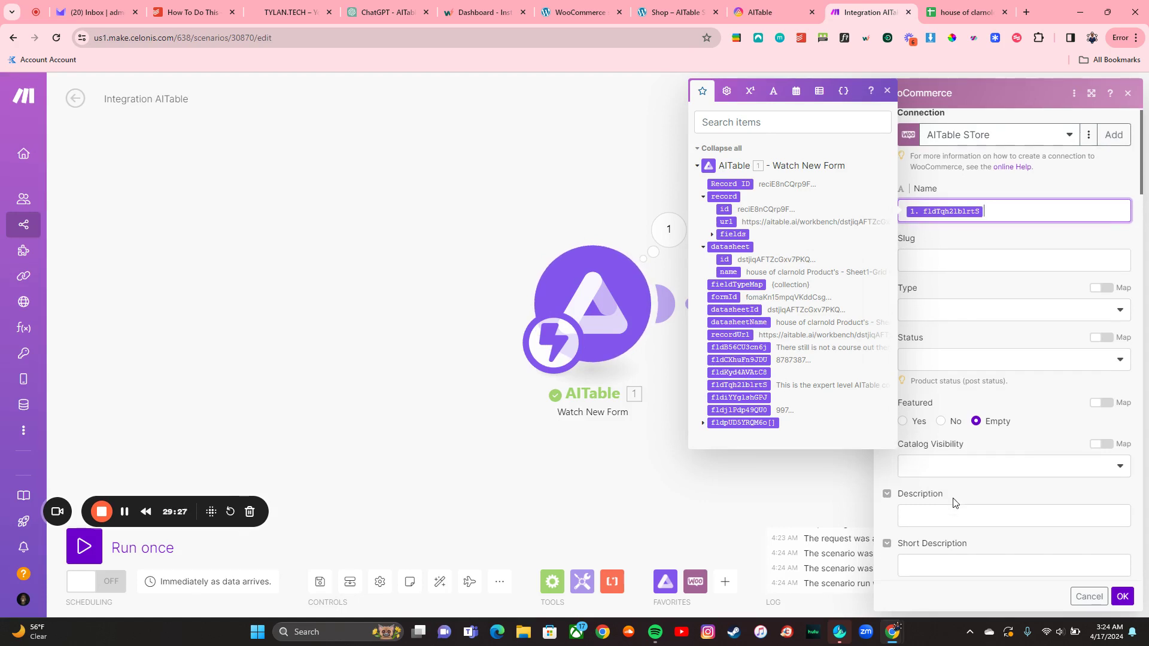
click(953, 518)
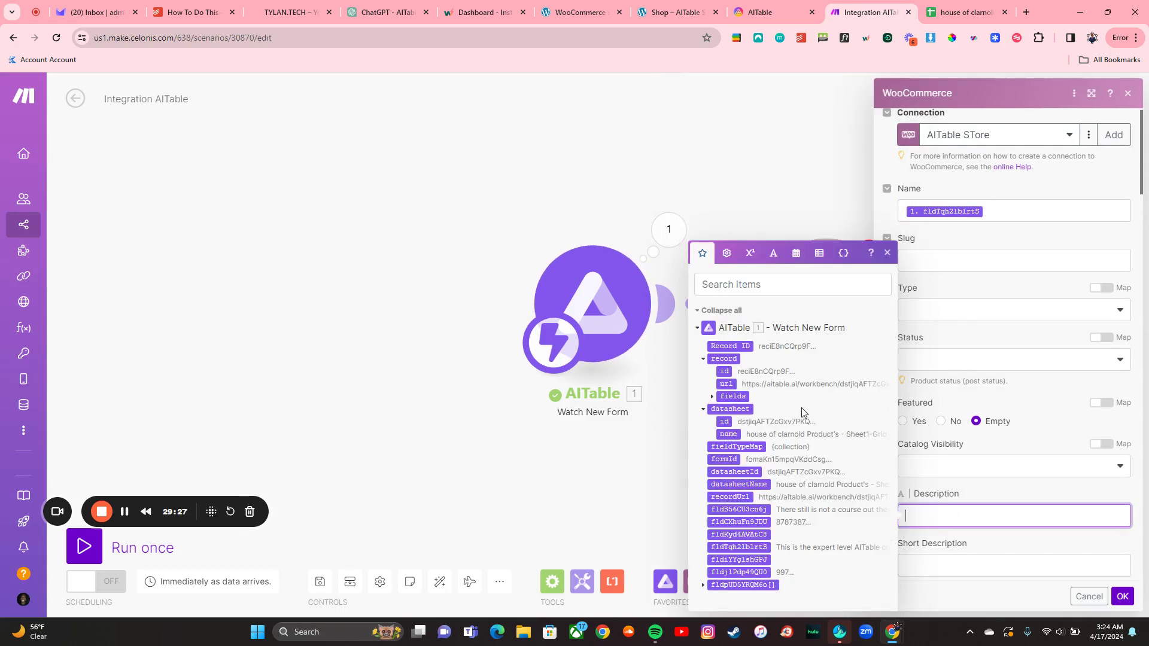
click(743, 514)
scroll(963, 494, down, 3)
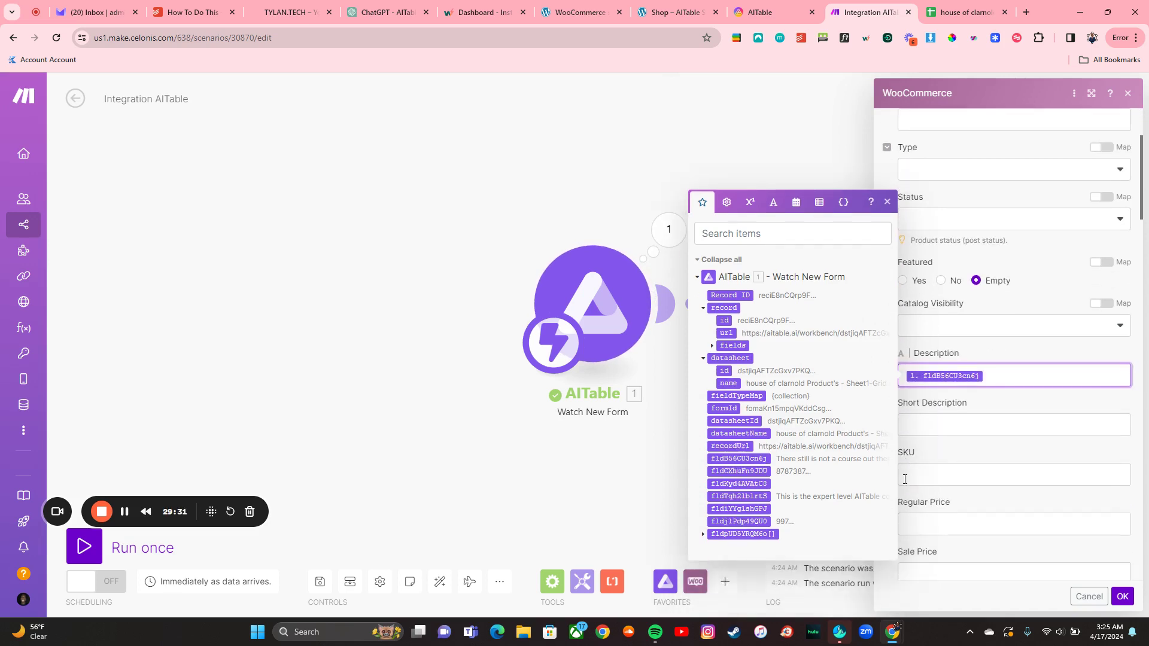
click(971, 477)
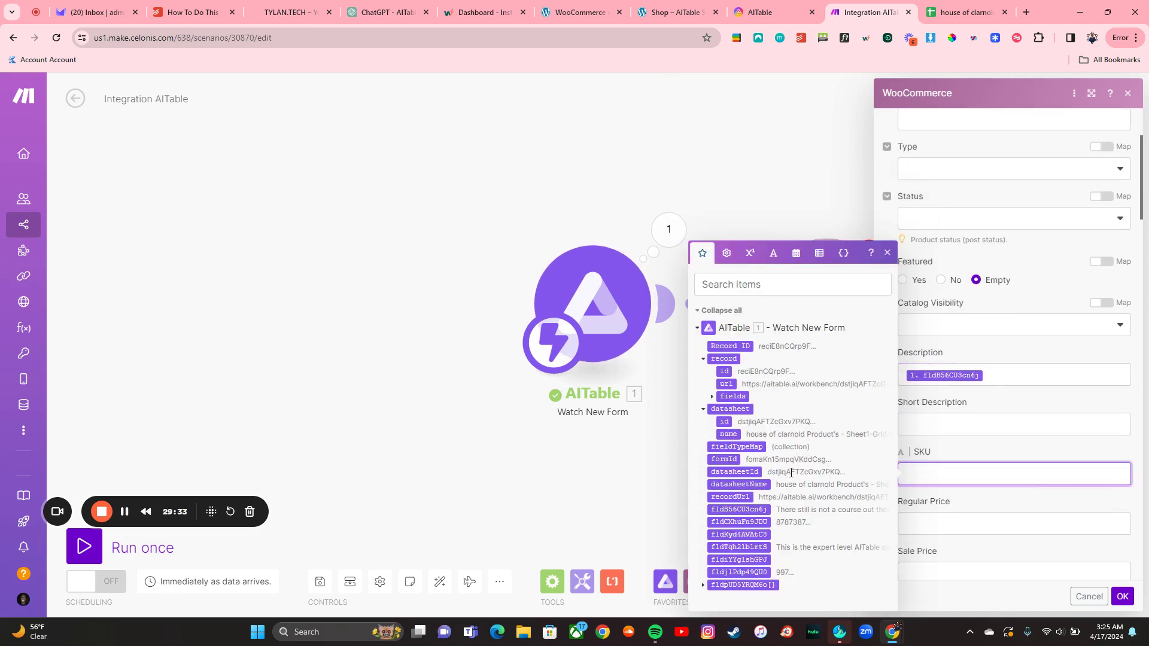
click(739, 522)
scroll(956, 468, down, 2)
click(983, 437)
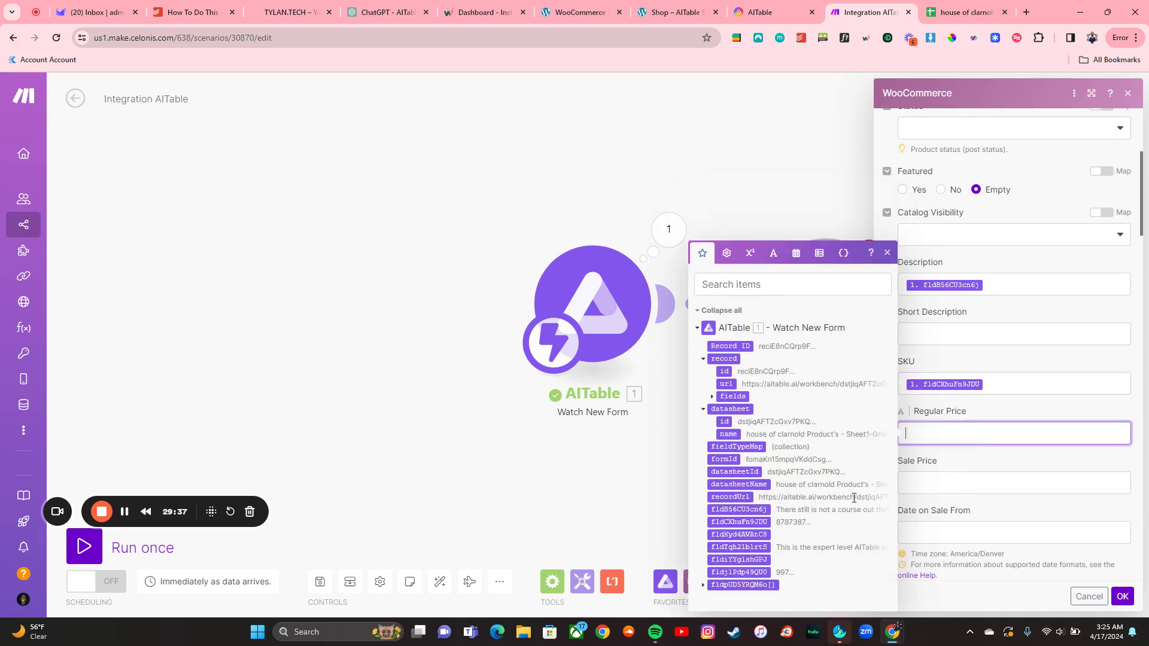
click(748, 573)
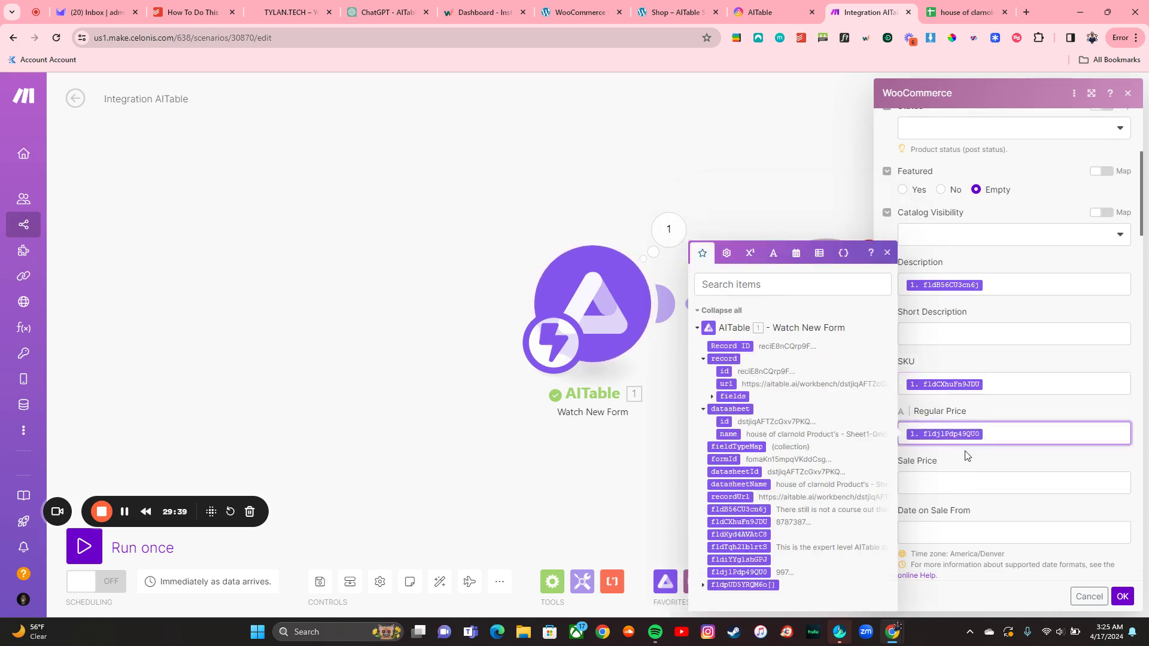
click(1123, 597)
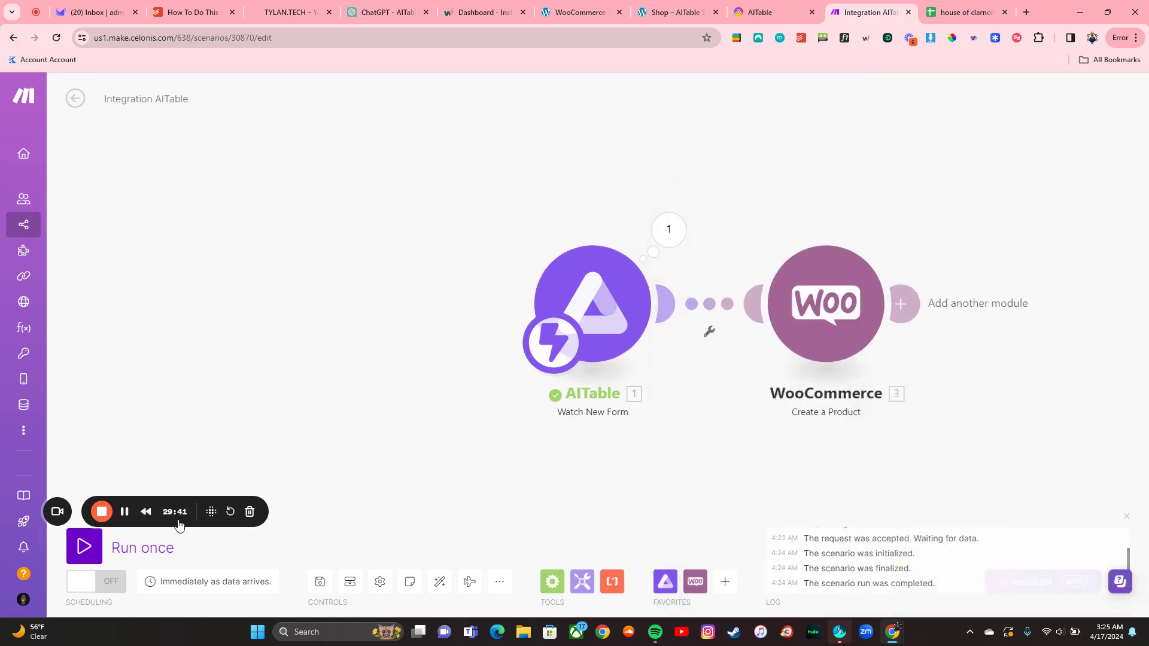
Step: Save the scenario, exit to its overview and switch it on
click(317, 591)
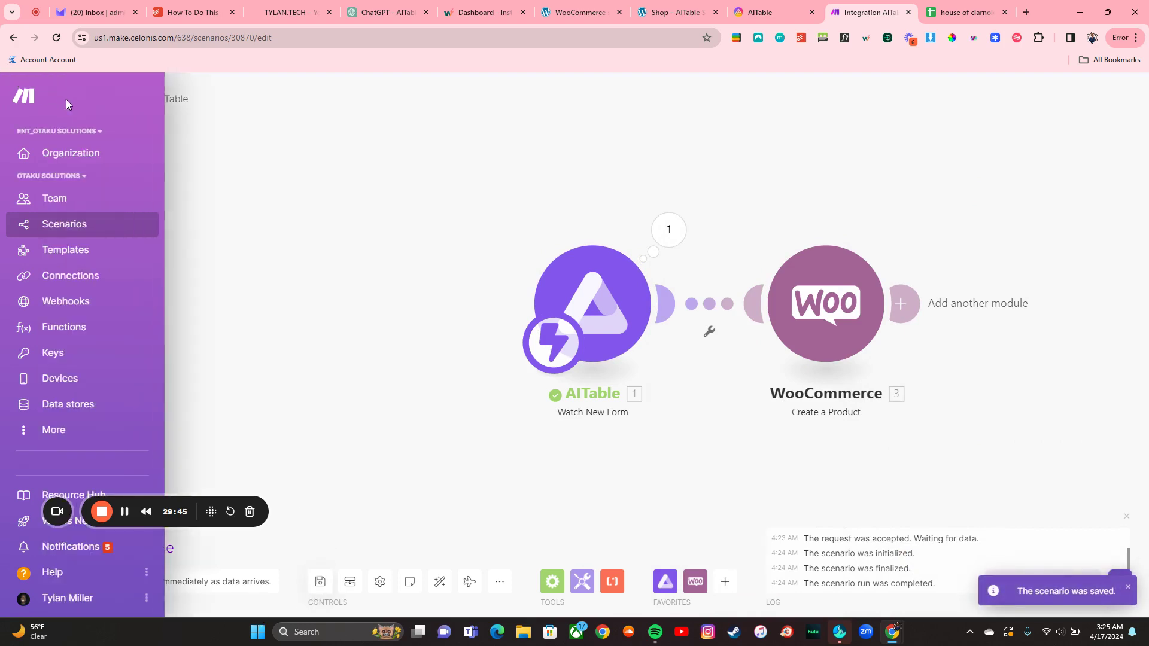
click(72, 99)
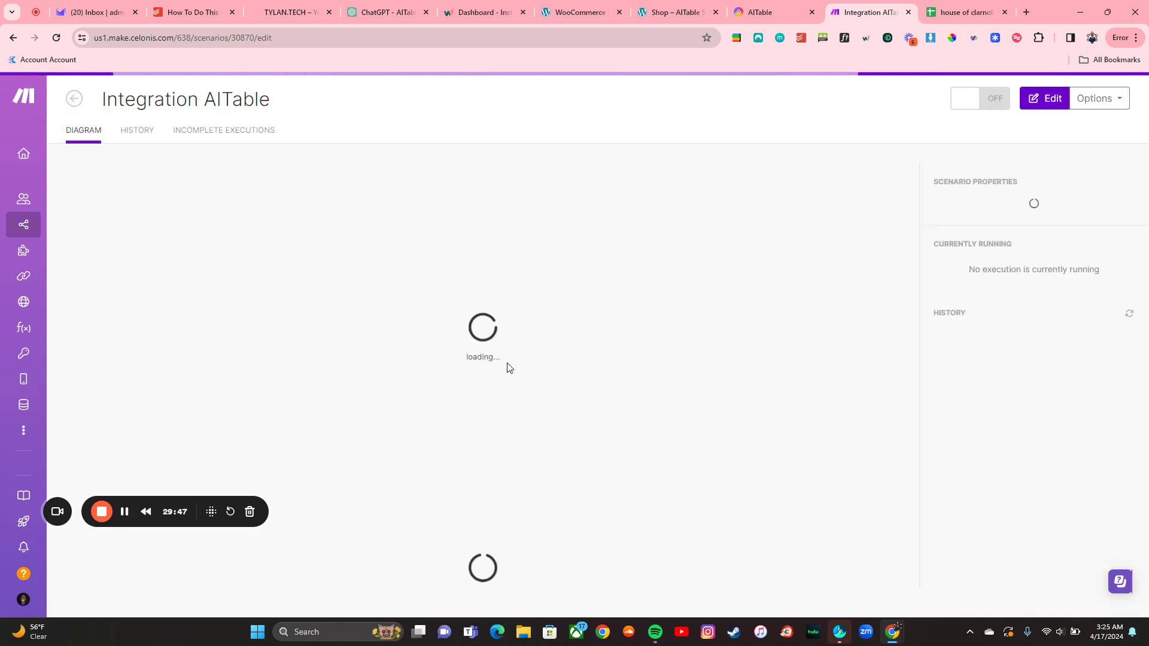
click(976, 103)
click(766, 10)
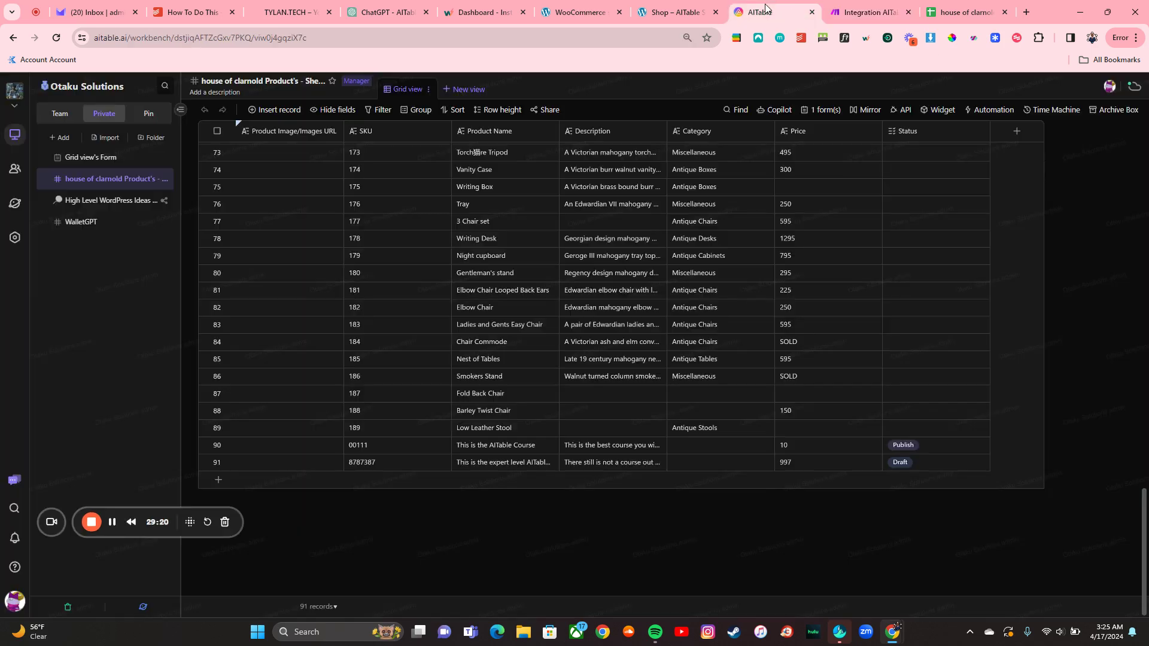
click(108, 160)
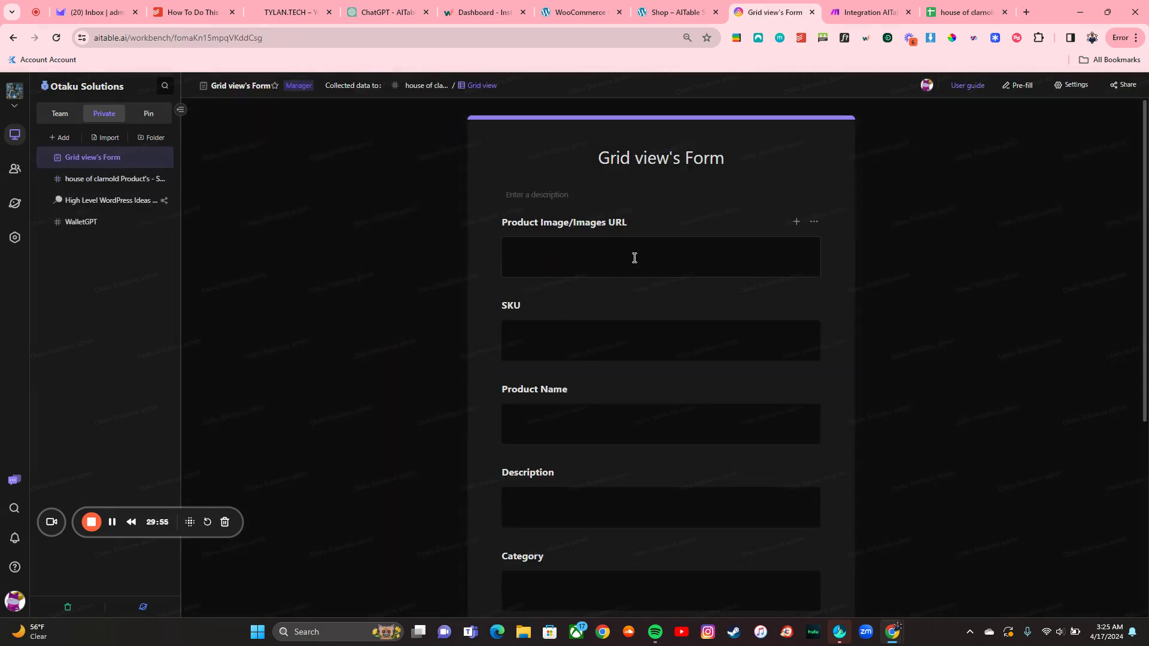
click(628, 350)
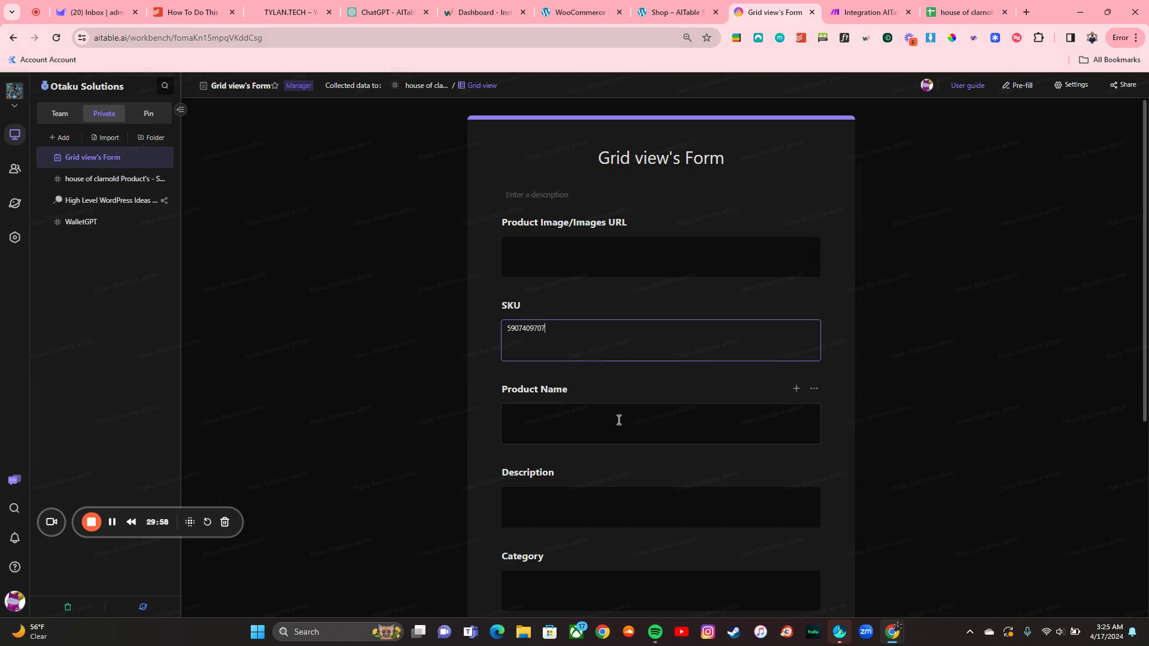
click(619, 420)
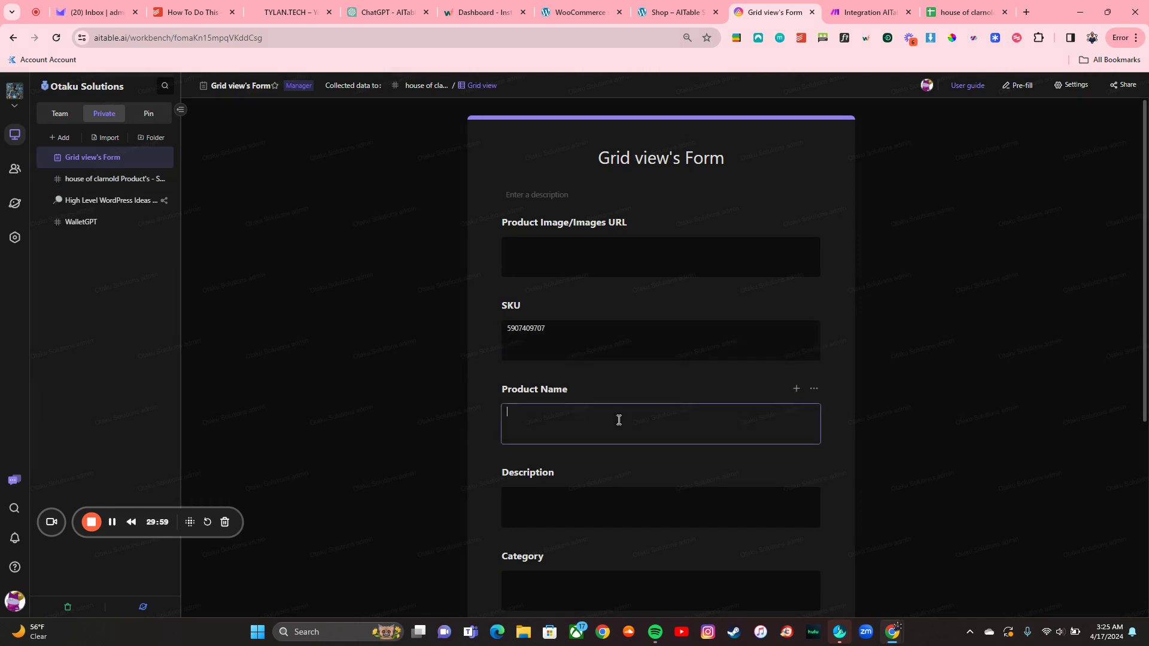
text(This)
text(l)
Step: Add description 'Still no course out there that is better.', price 24, Draft status, and submit
click(613, 497)
text(St)
text(i)
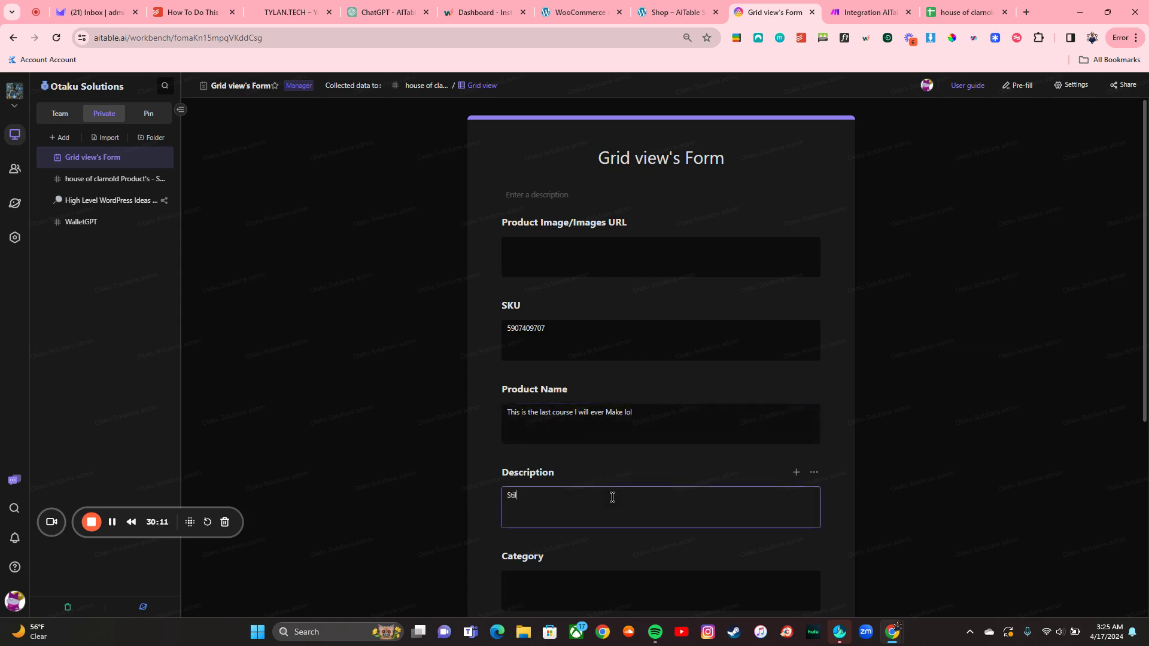
text(ll no course out there that is better.)
scroll(613, 497, down, 3)
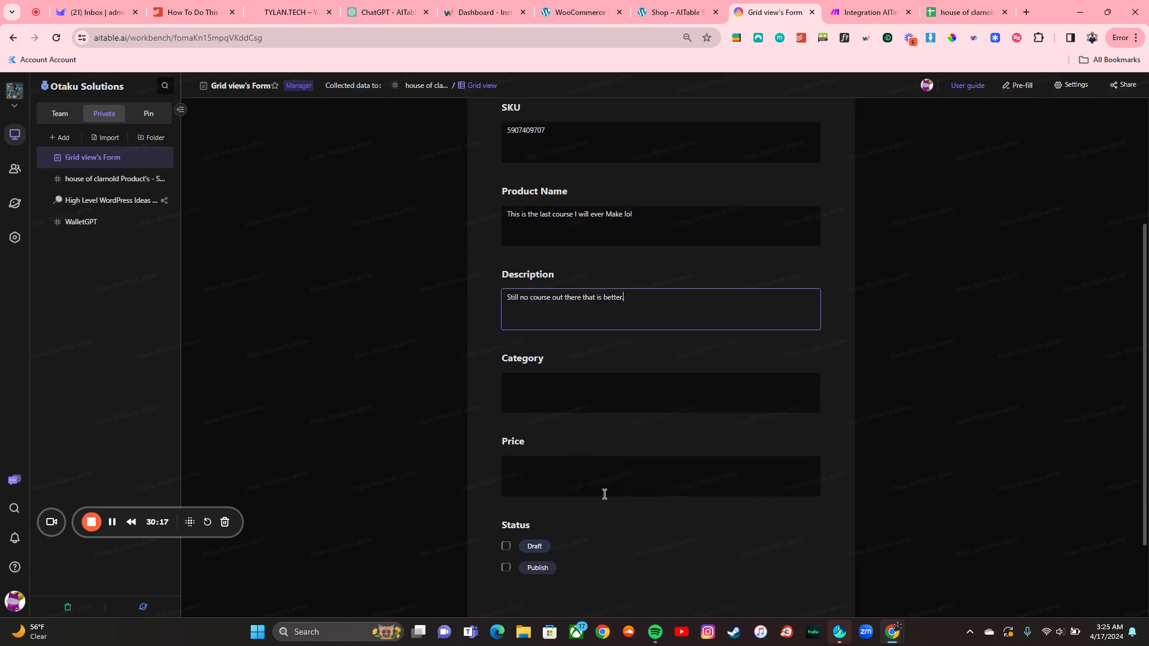
click(586, 484)
text(24)
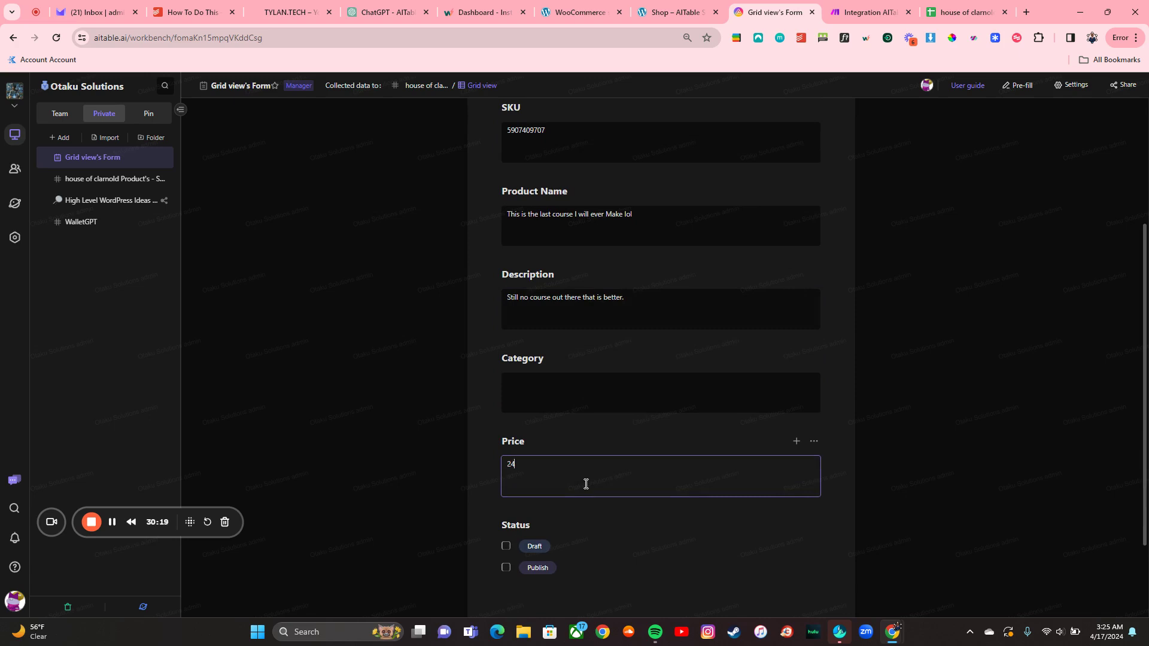
click(507, 547)
scroll(539, 538, down, 2)
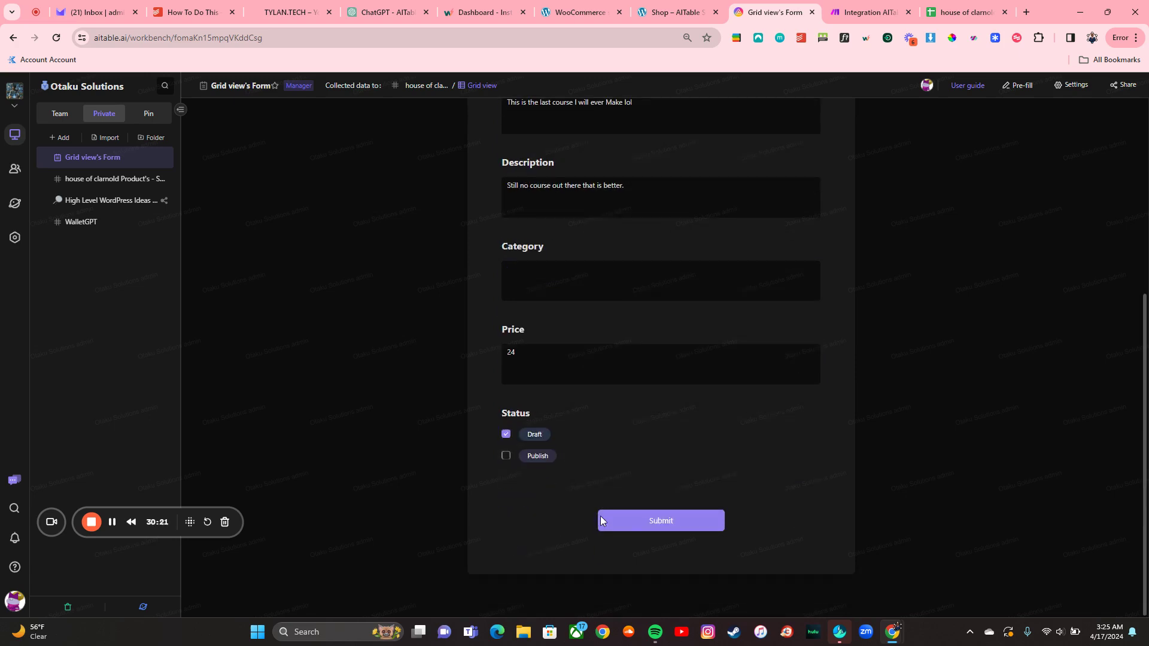
click(629, 521)
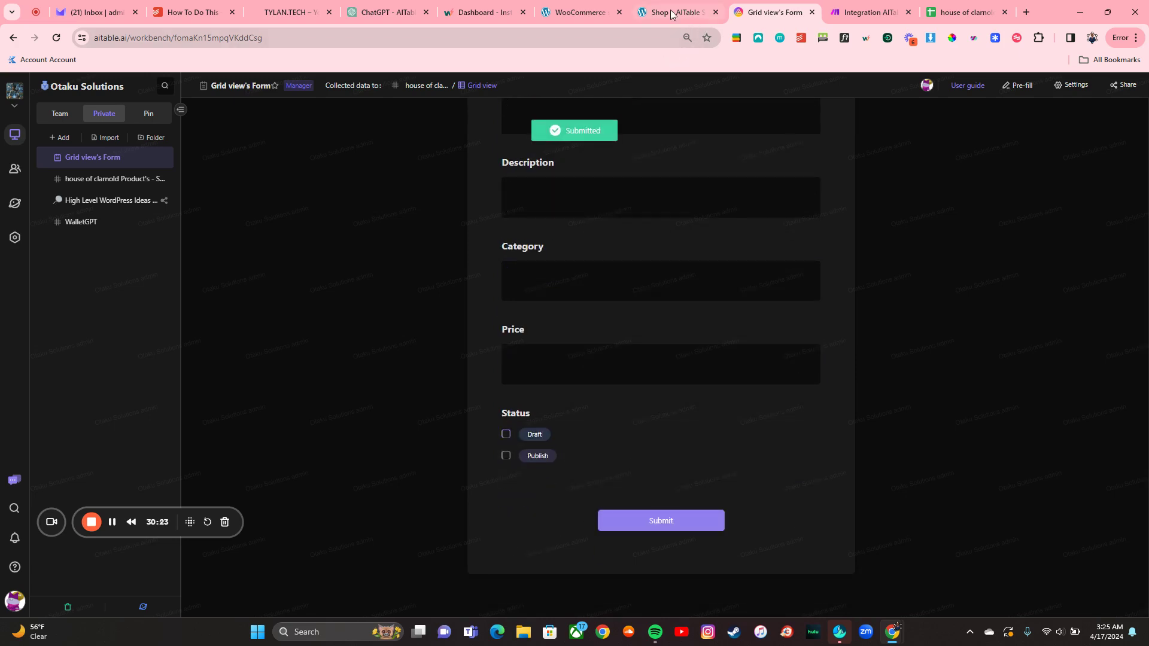
click(673, 12)
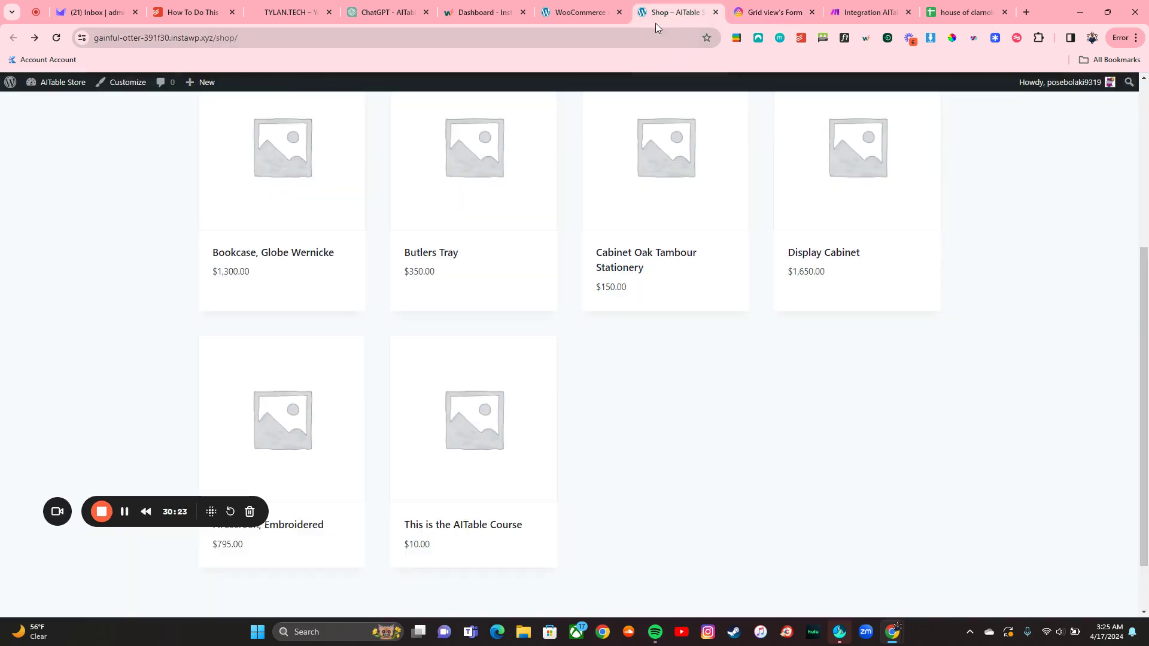
Step: Reload the WooCommerce shop and check its six products; the new course is missing
click(55, 38)
scroll(182, 257, down, 1)
scroll(183, 257, up, 3)
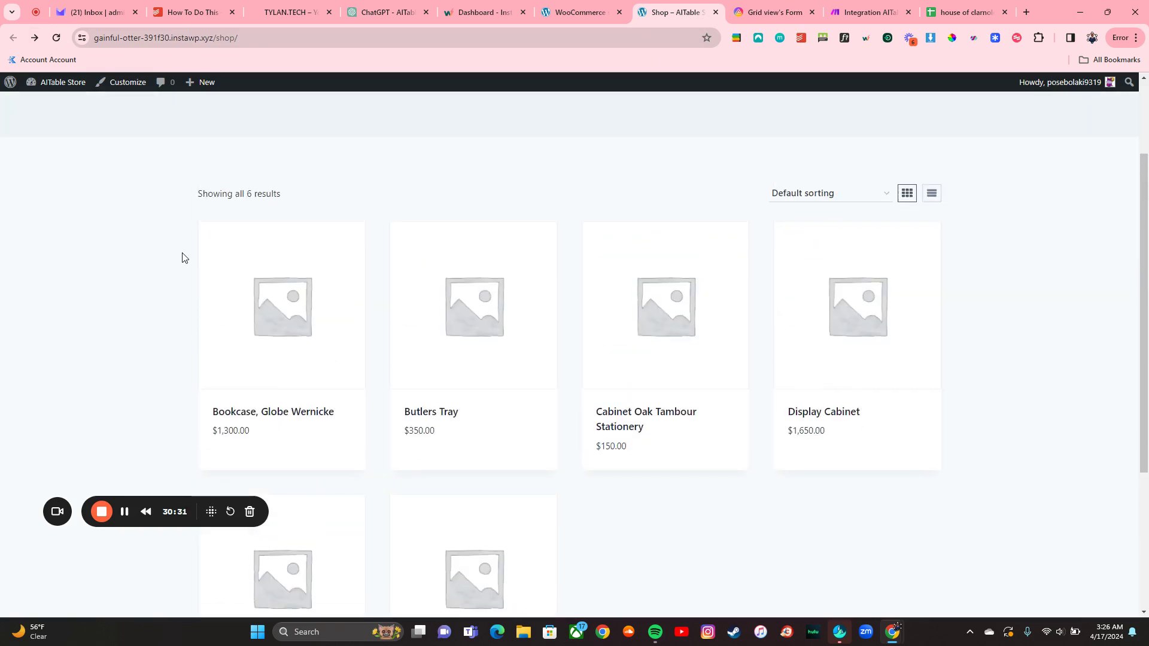
scroll(182, 257, up, 2)
scroll(182, 257, down, 3)
scroll(182, 257, down, 2)
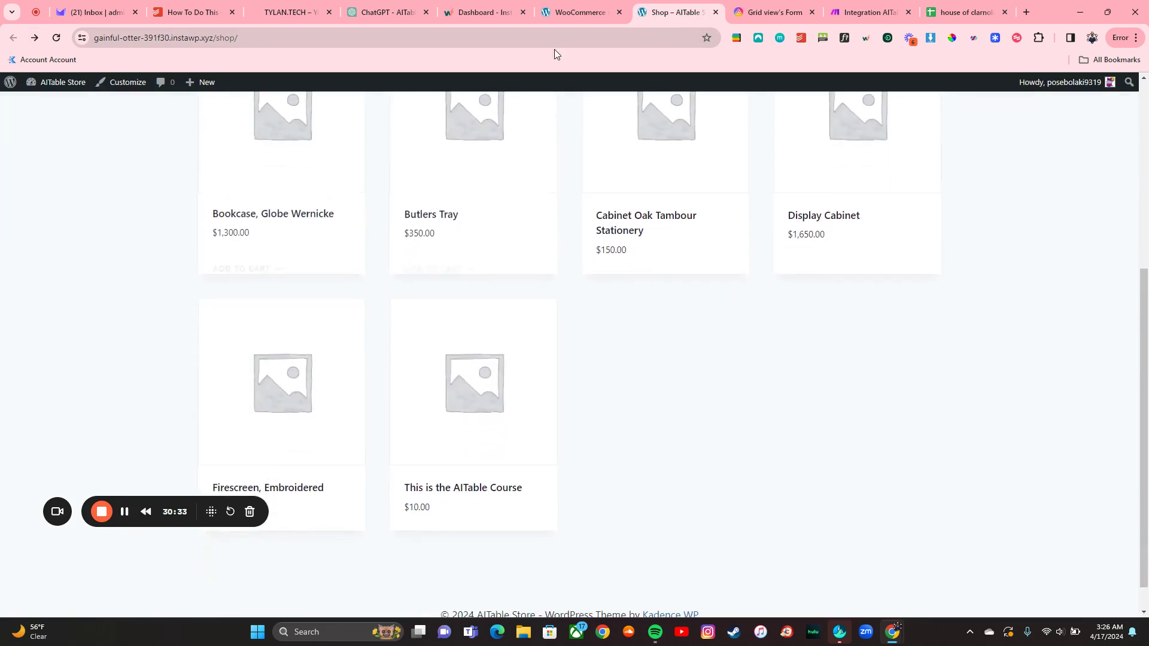
click(739, 6)
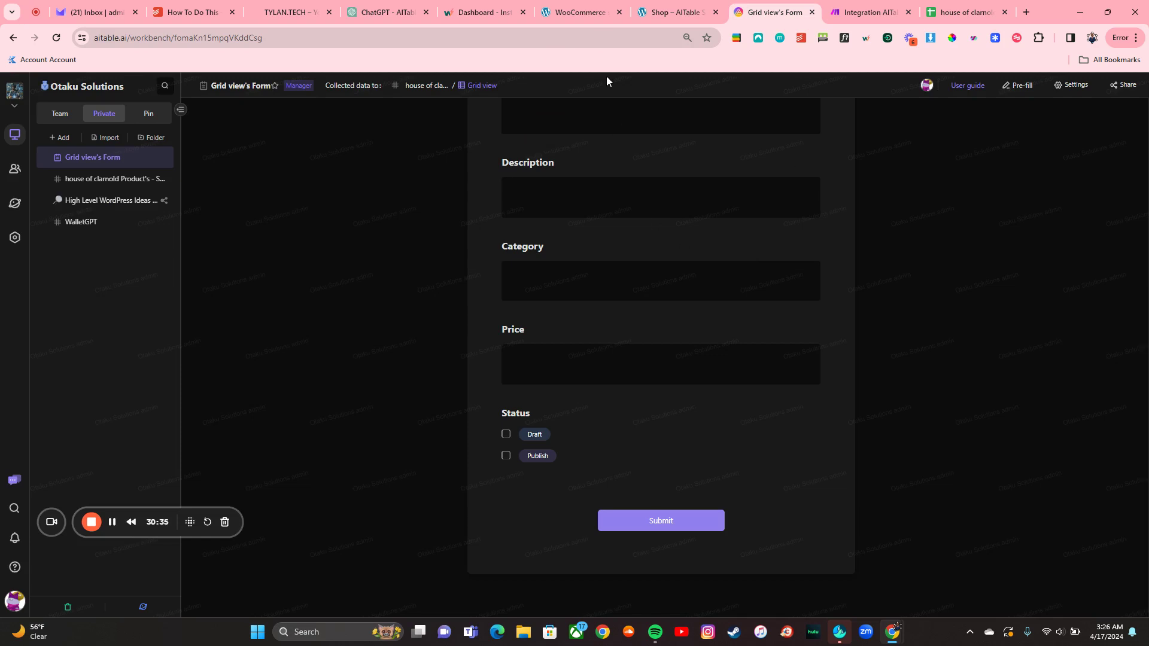
Step: Check row 92 in the product sheet and the Make Integration automation's successful run history
scroll(300, 210, up, 2)
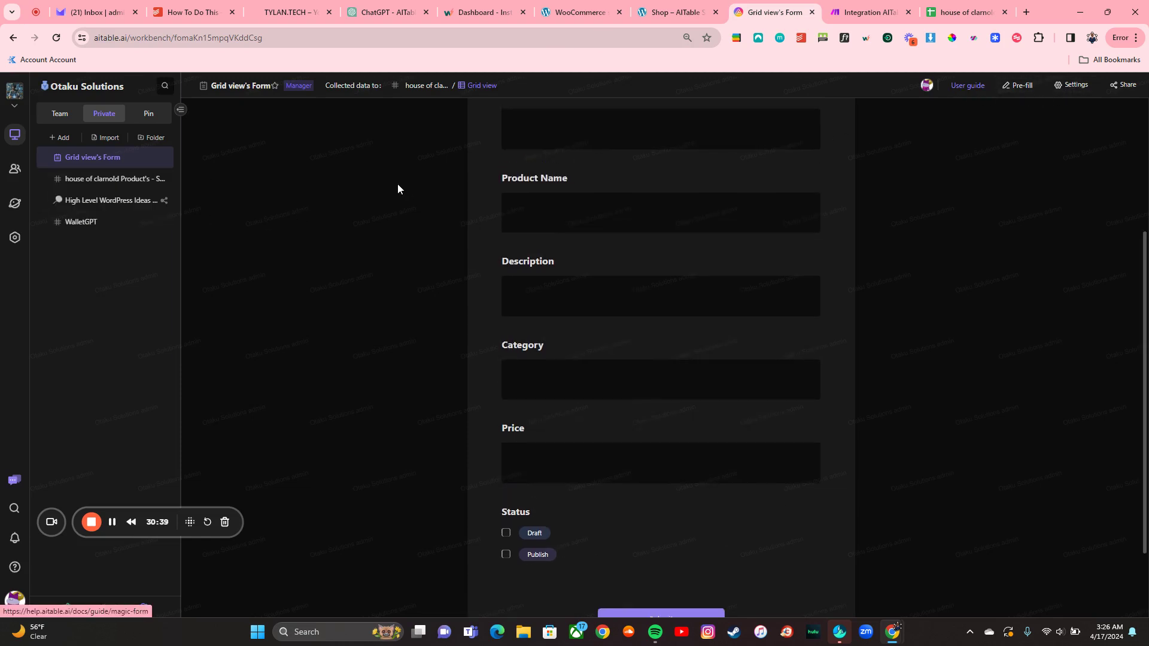
click(108, 179)
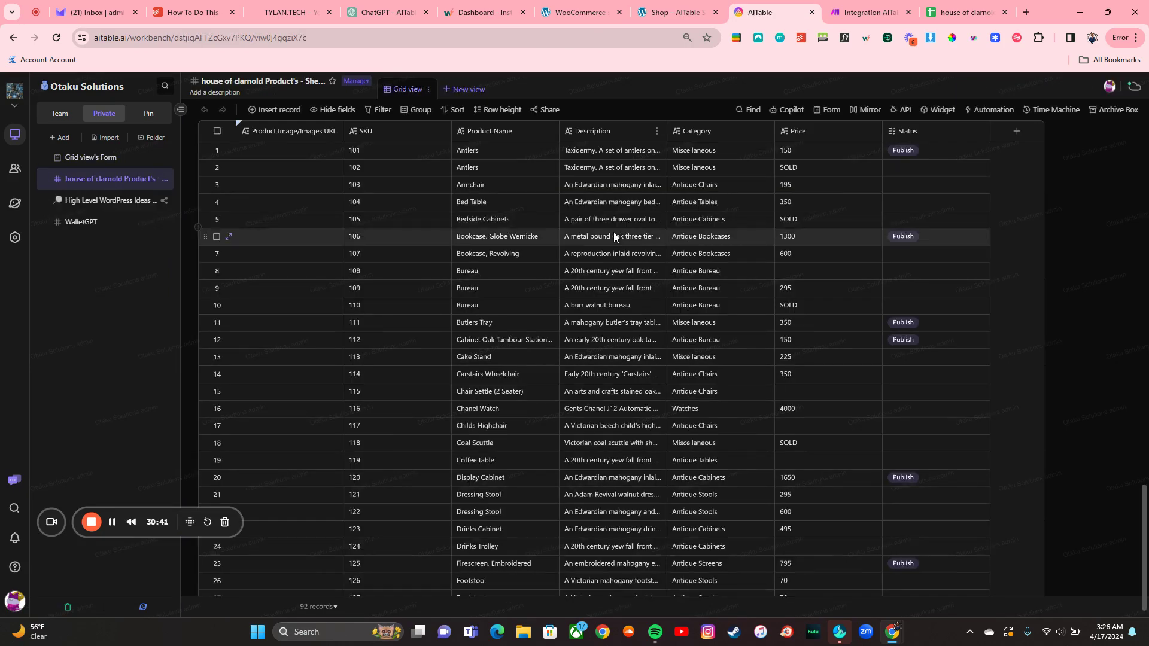
click(989, 111)
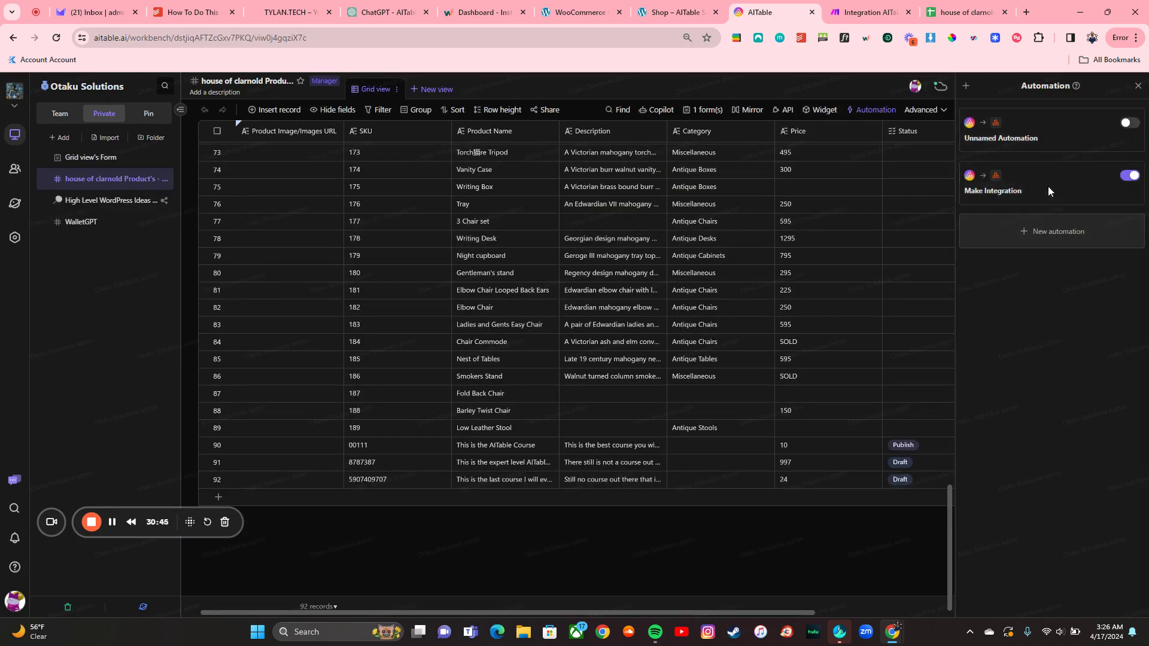
click(1047, 186)
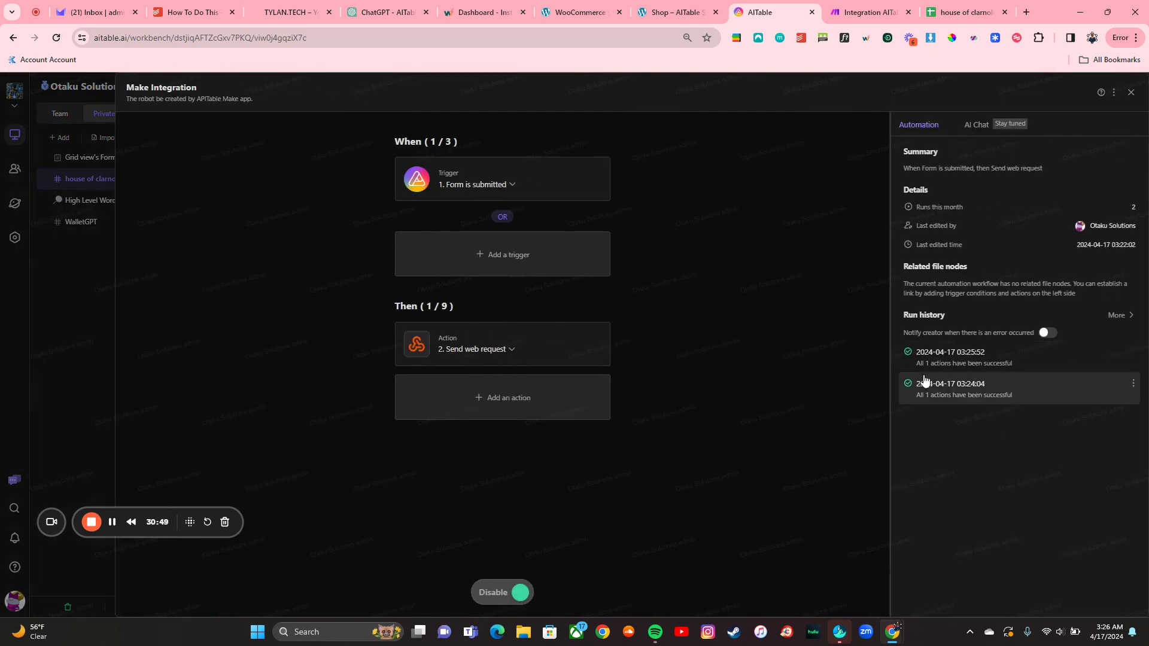
click(865, 12)
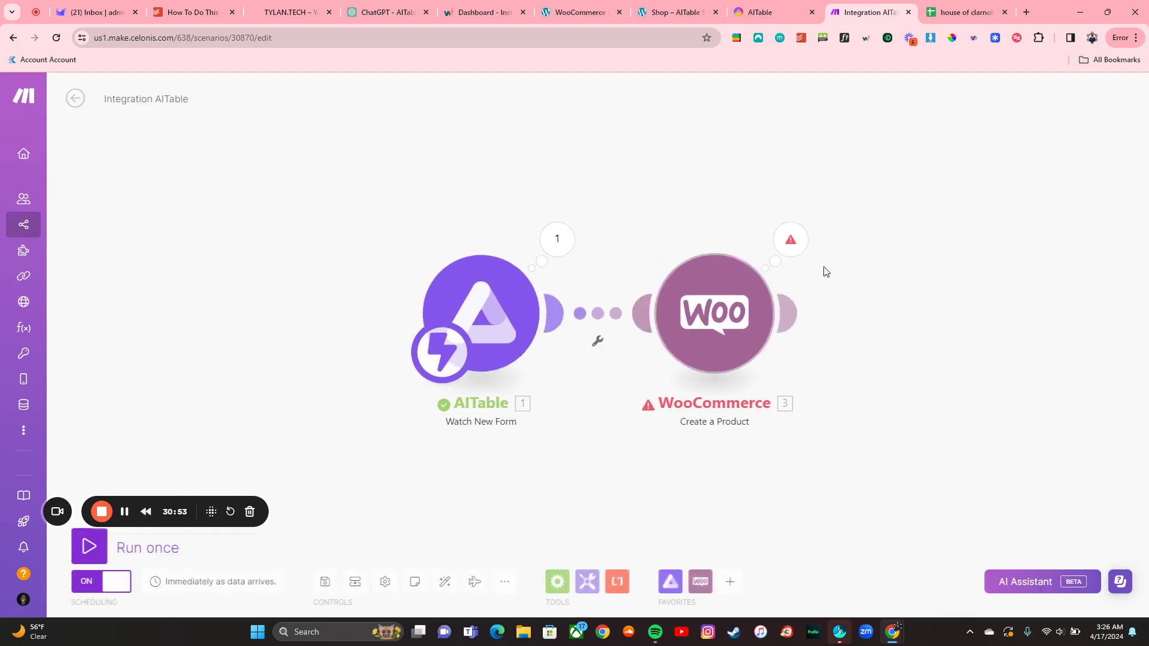
Step: Read the WooCommerce module's ConnectionError, then return to the 92-record AITable product sheet
click(788, 237)
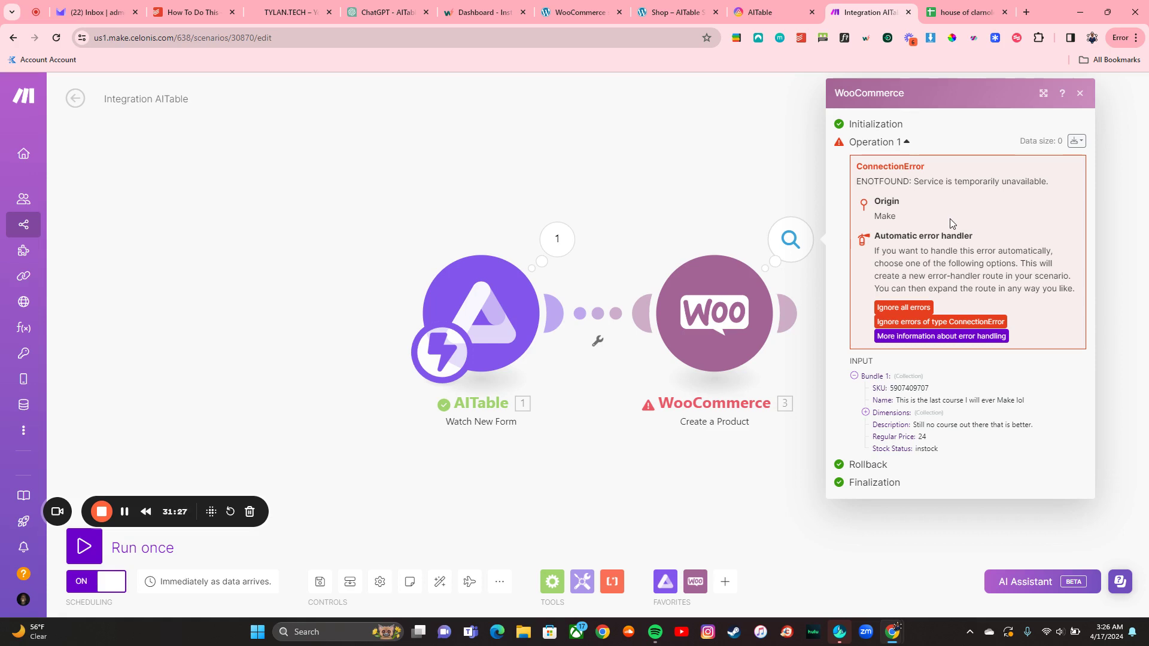
click(1081, 92)
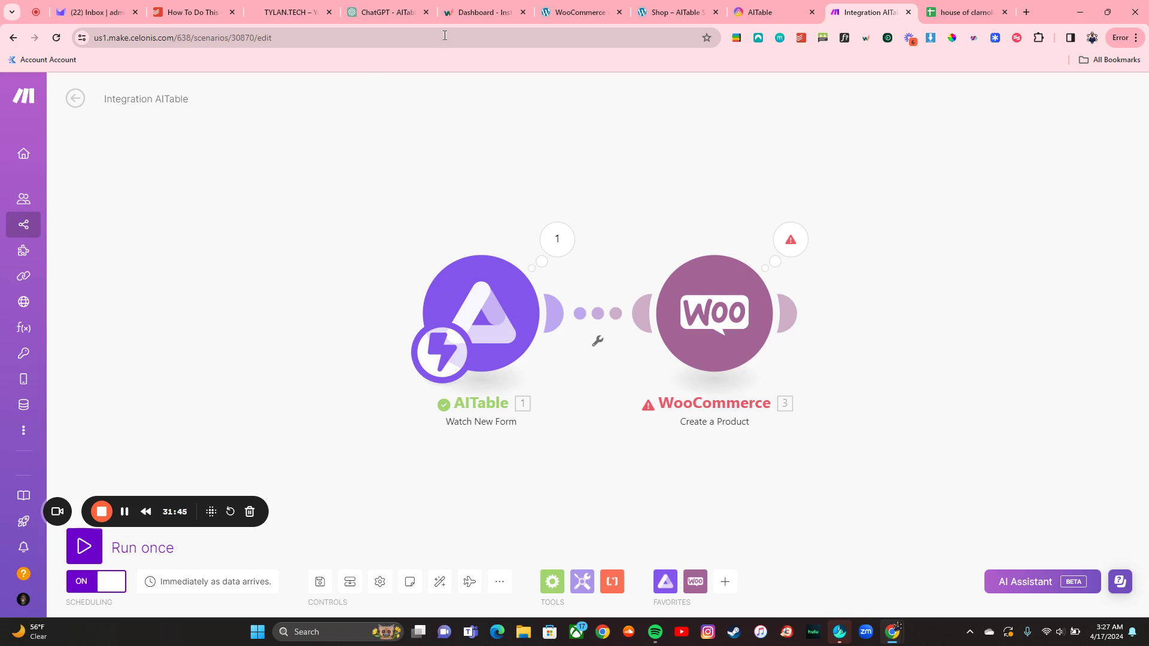
click(759, 12)
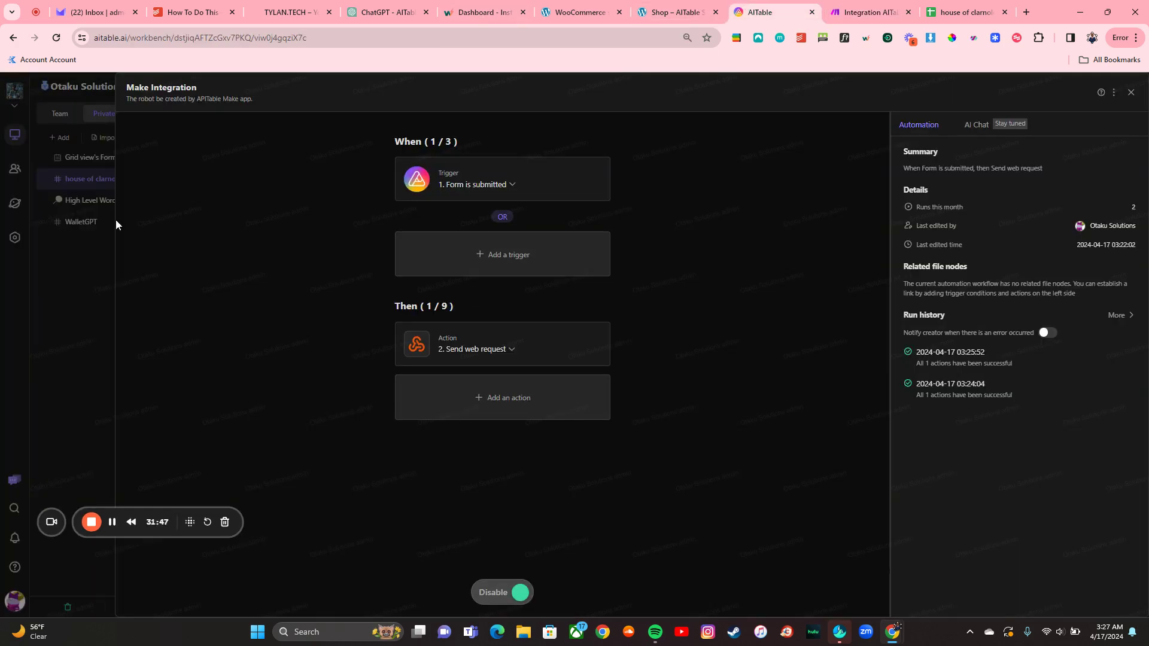
click(91, 256)
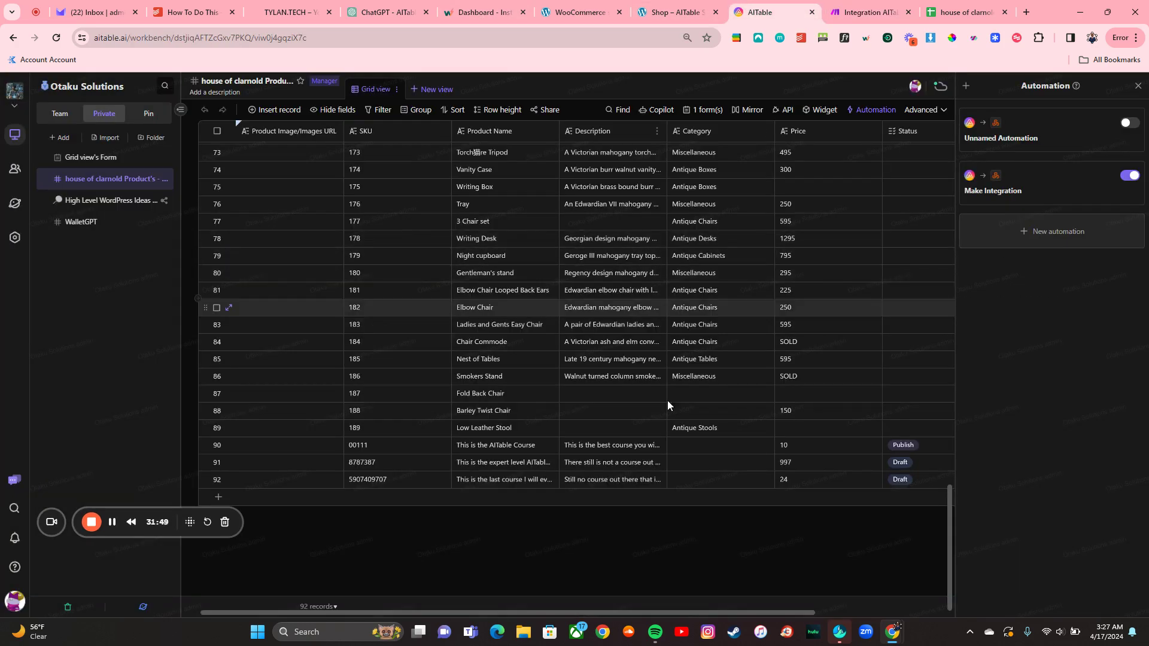